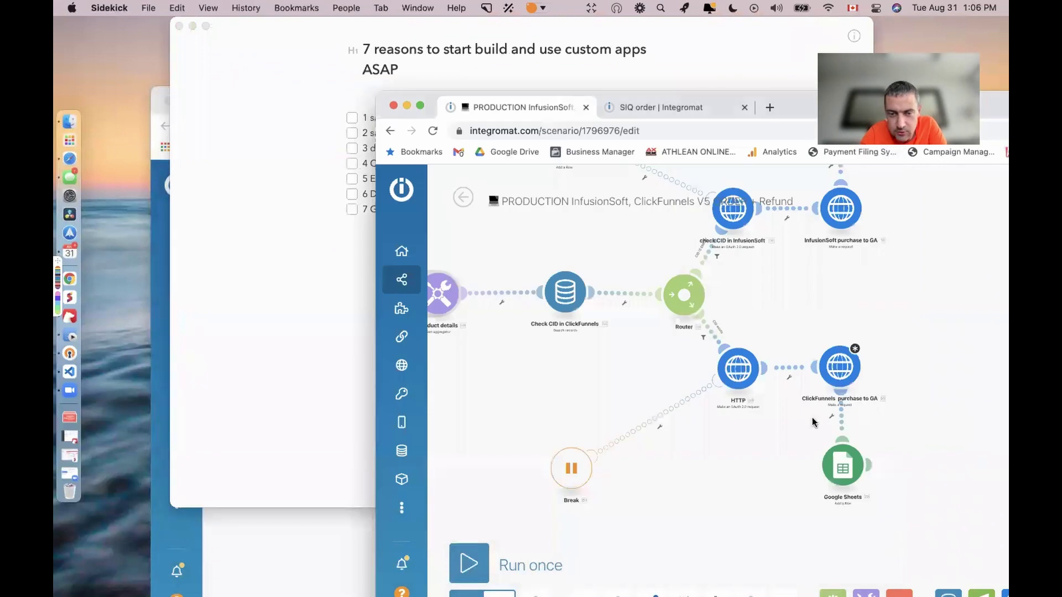
Step: Switch to the Integration amoCRM scenario in the other browser window, dismiss its app picker and make the window full screen
click(259, 562)
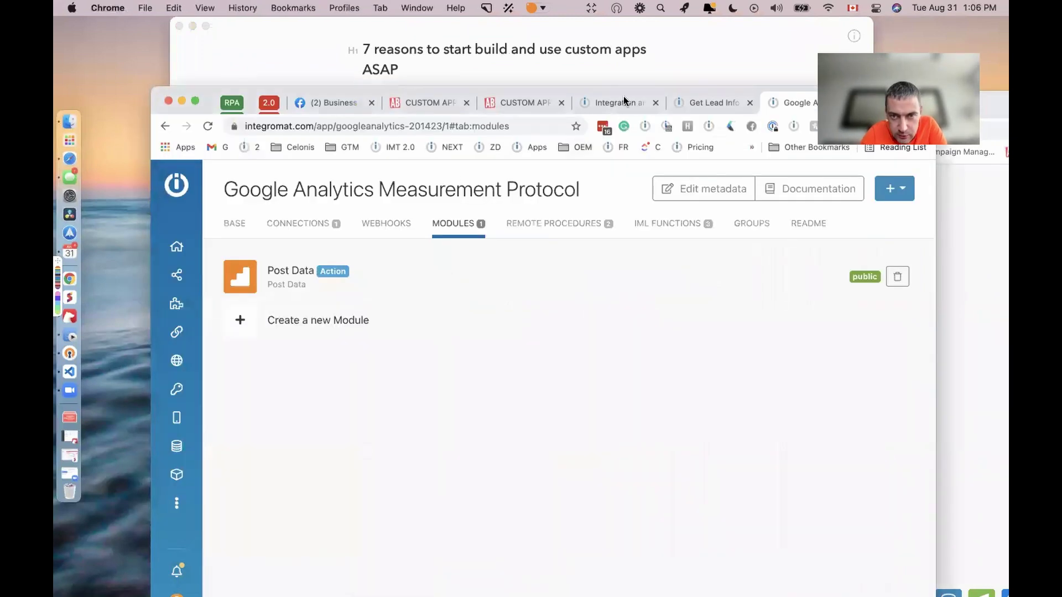
drag(628, 90, 545, 83)
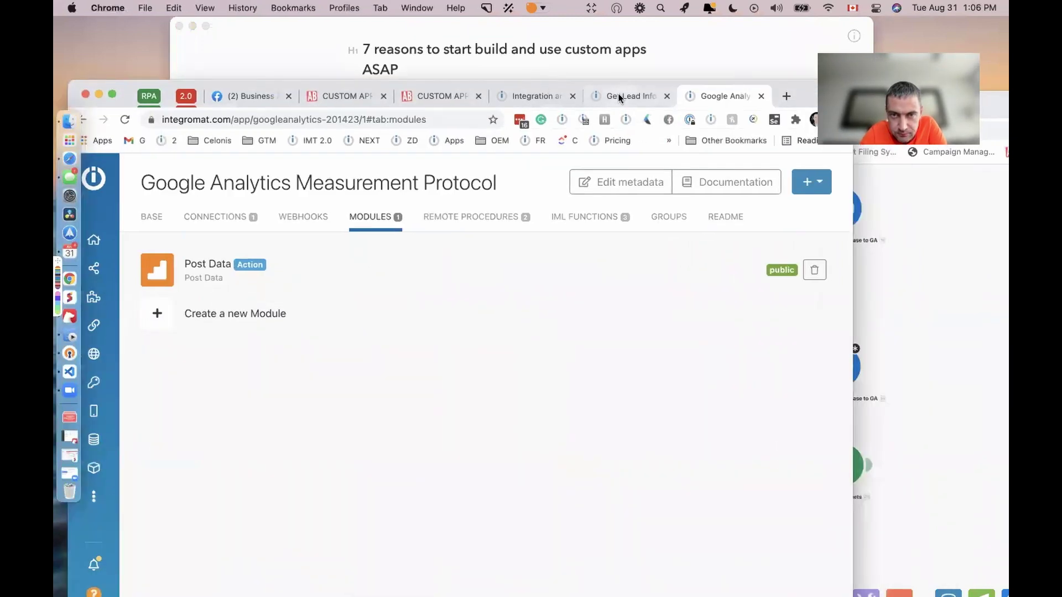
click(619, 97)
click(713, 96)
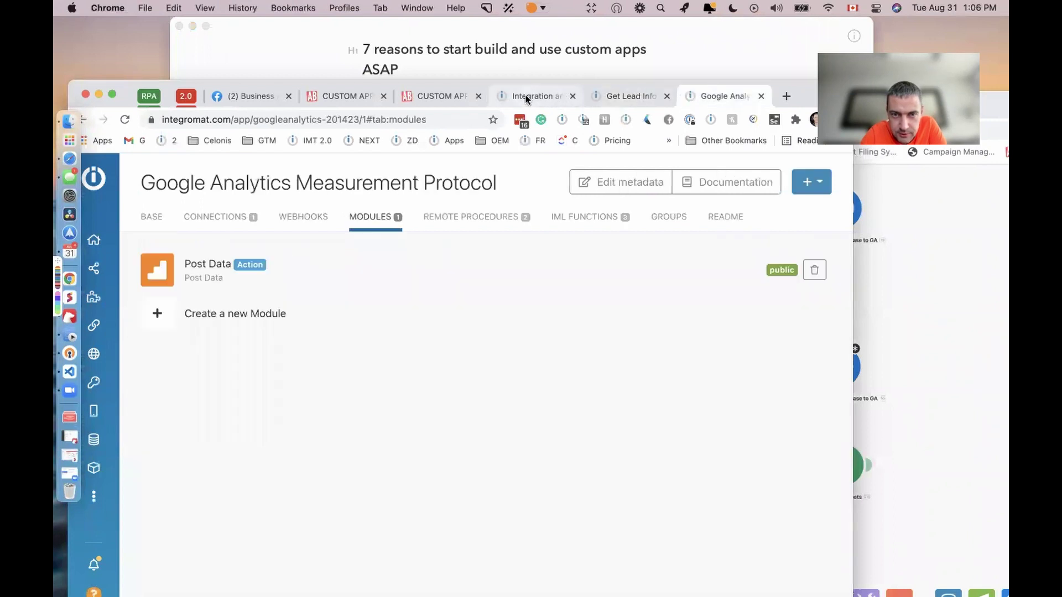
click(527, 98)
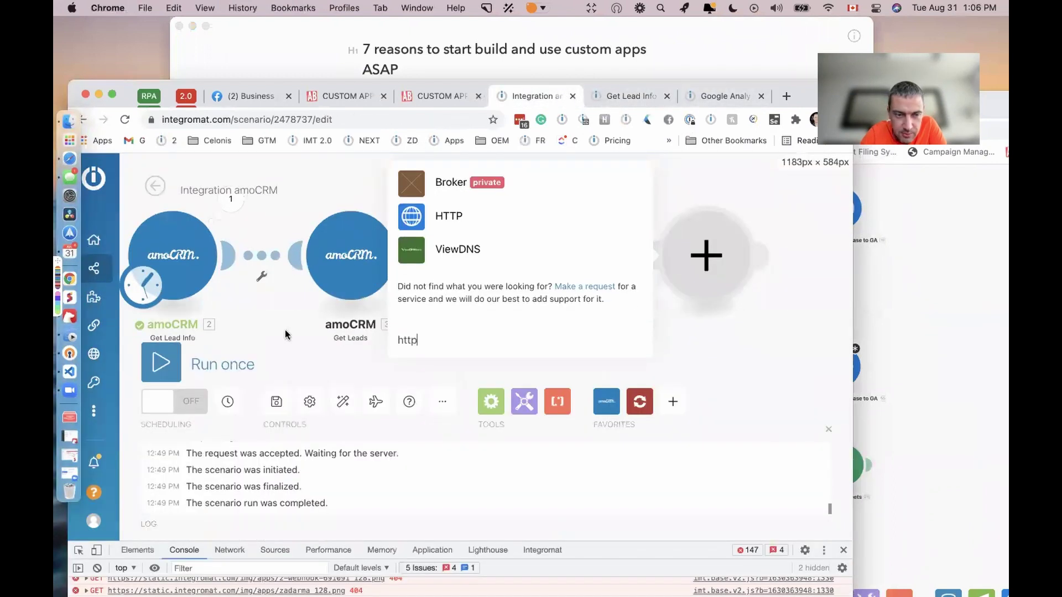
click(285, 334)
click(111, 95)
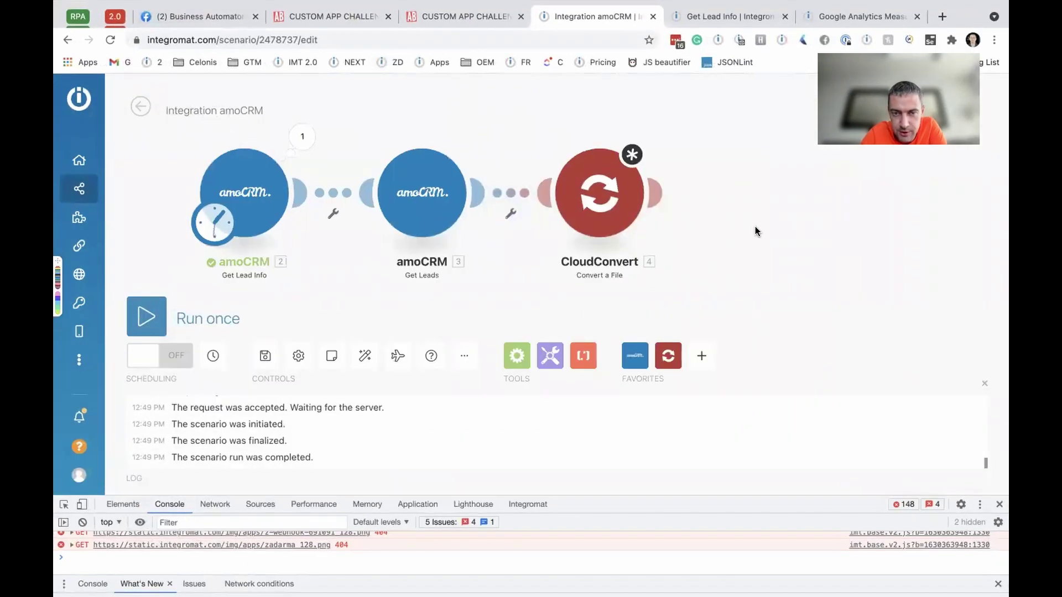
Step: Look through the apps that can be added as favorites in the Integration amoCRM scenario, and close the list without choosing one
scroll(755, 231, down, 1)
click(702, 356)
scroll(733, 280, down, 10)
scroll(734, 279, down, 10)
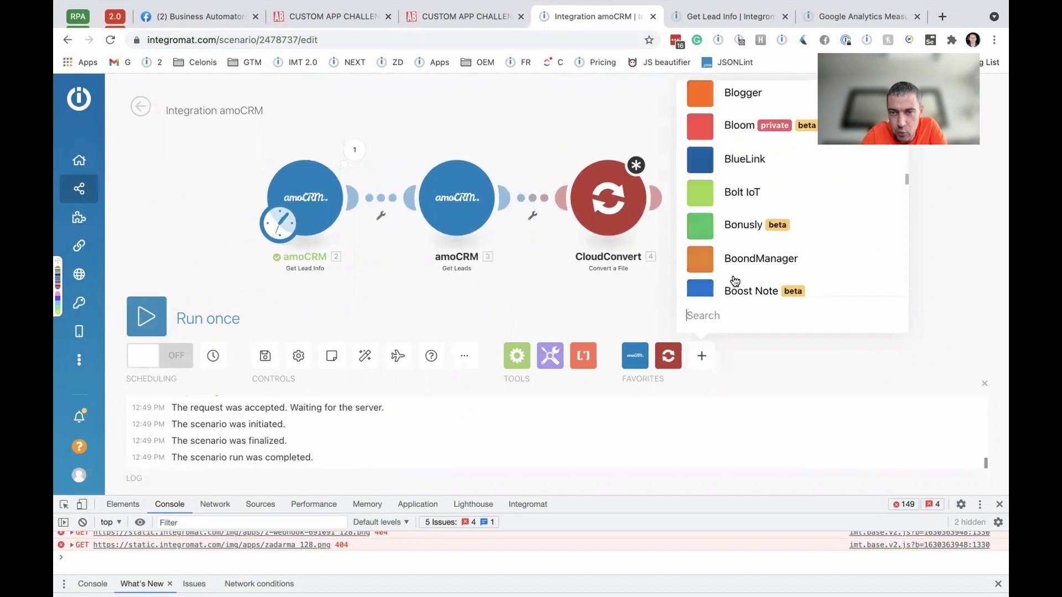
click(571, 295)
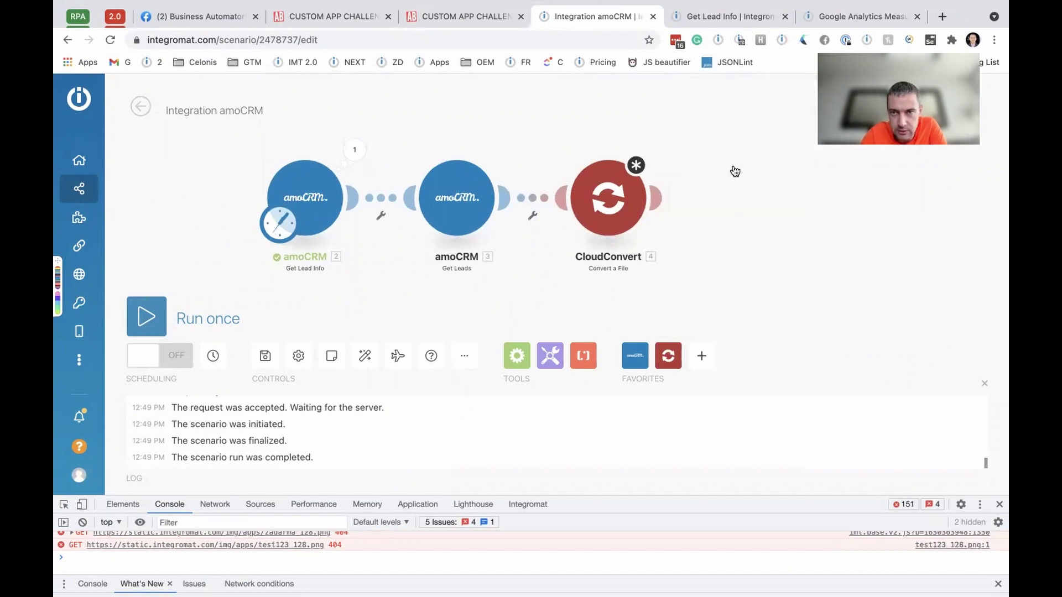
Step: Show the PRODUCTION InfusionSoft, ClickFunnels scenario full screen and add an empty module in the free canvas area, without choosing an app
key(ctrl+Left)
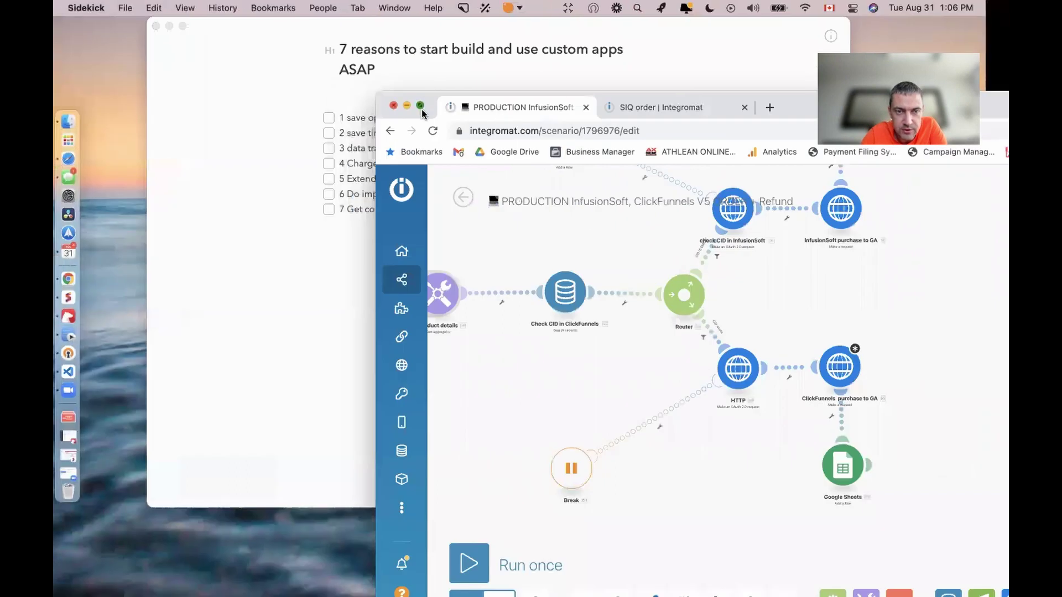
click(421, 108)
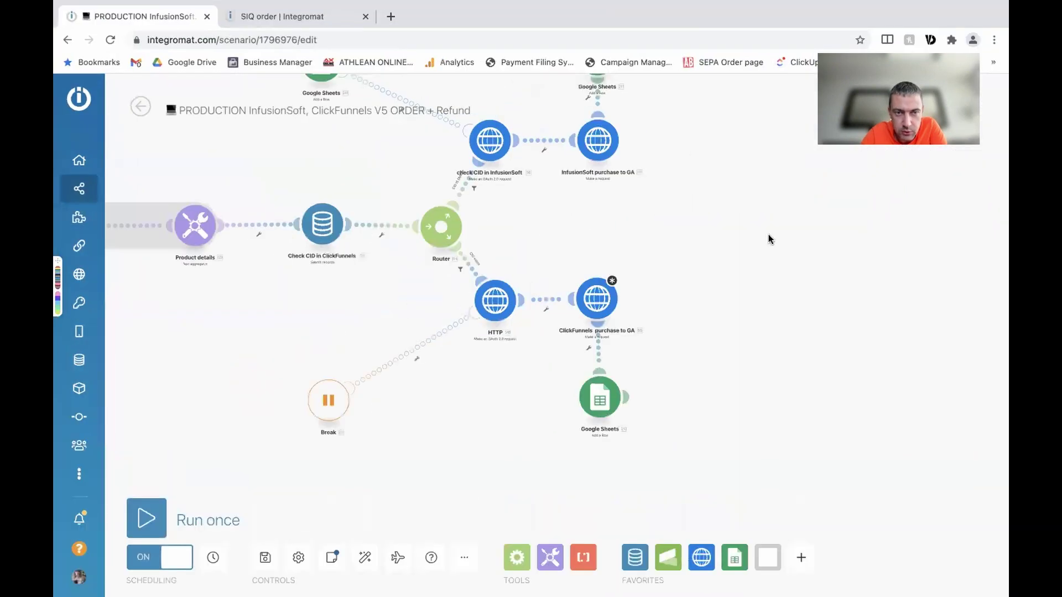
drag(769, 236, 554, 234)
right_click(636, 265)
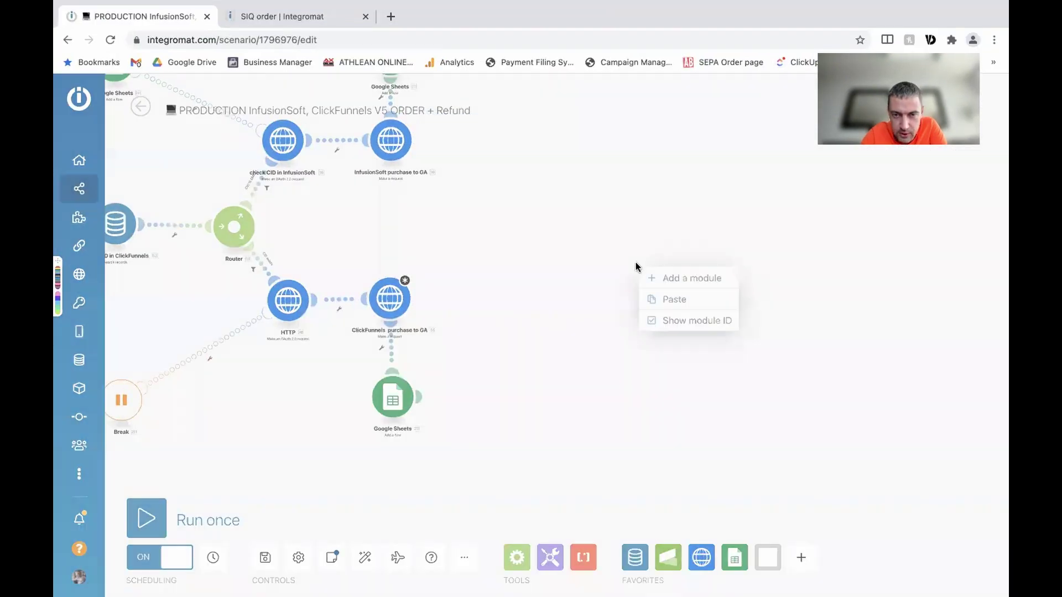
click(655, 277)
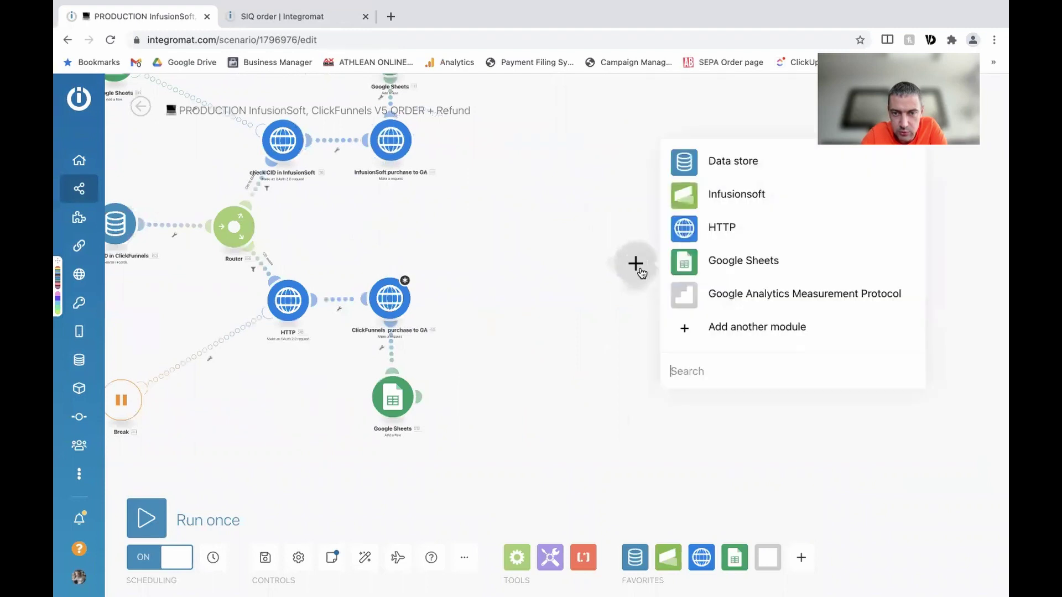
click(491, 351)
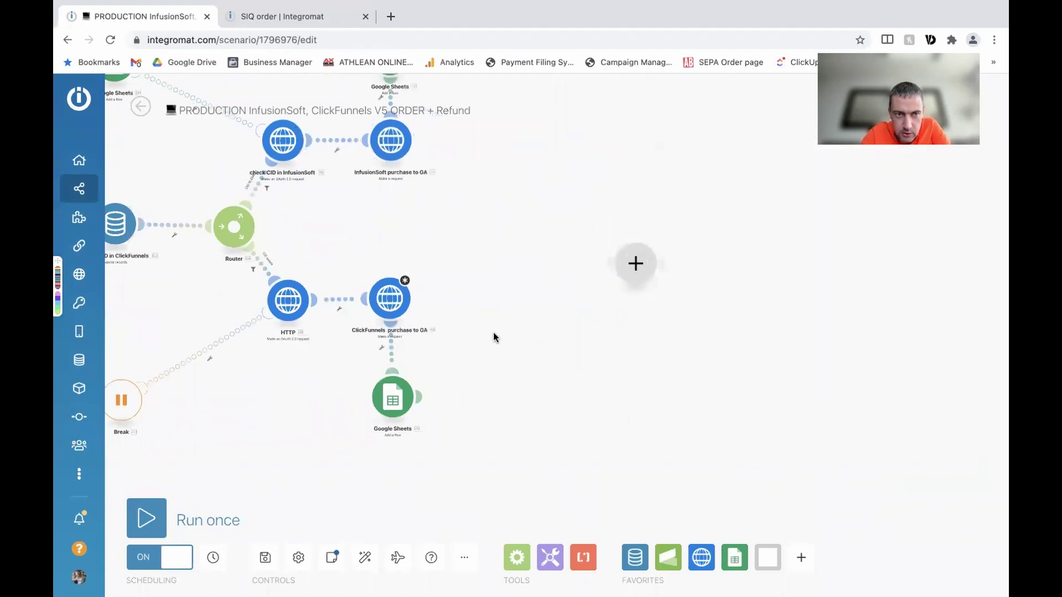
Step: Open the scenarios list in a new browser tab and create a new scenario from it
right_click(83, 189)
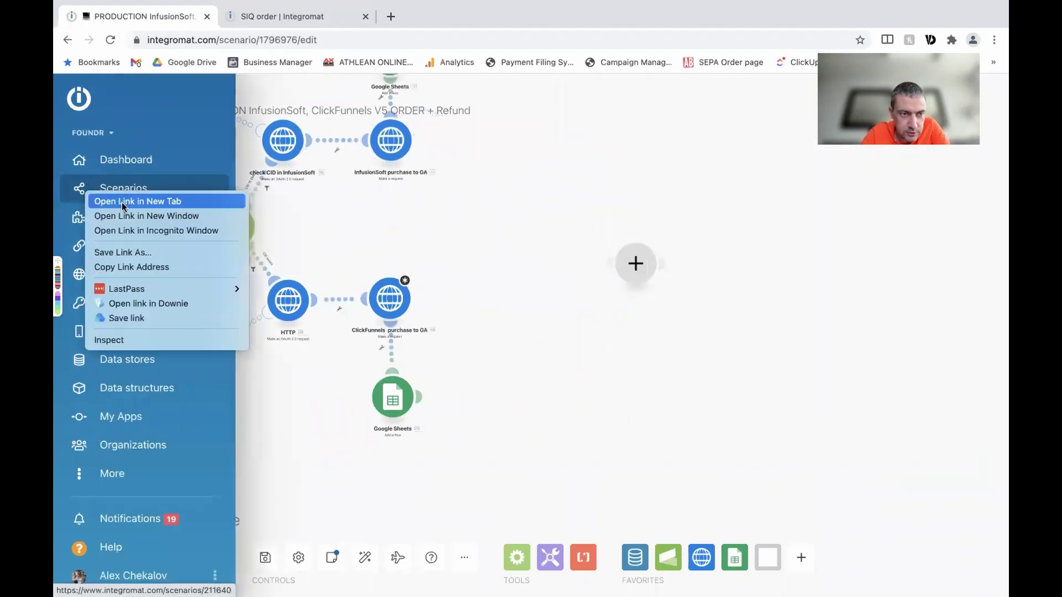
key(Escape)
click(287, 16)
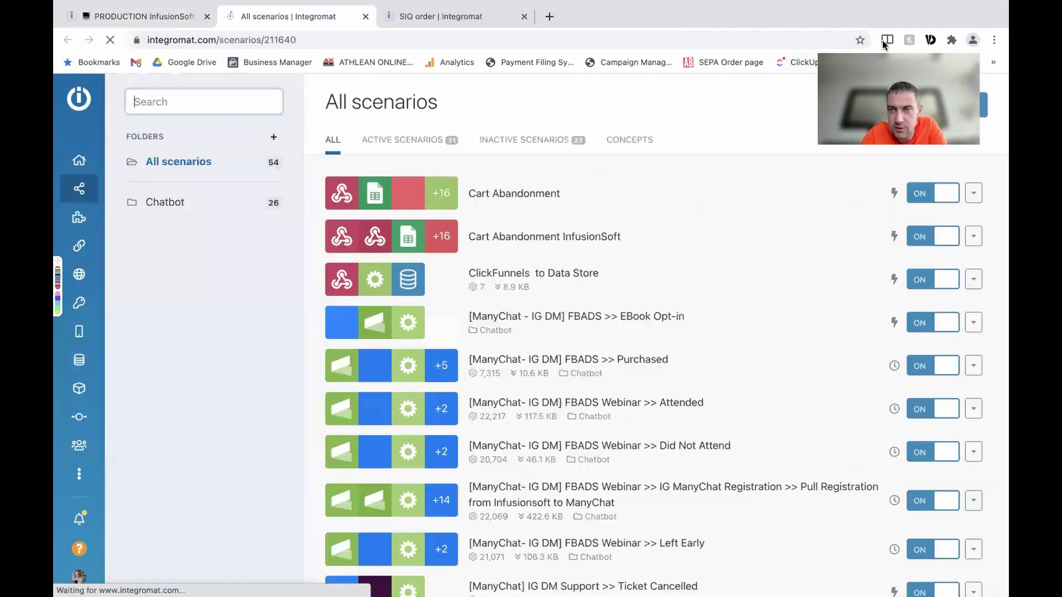
click(916, 105)
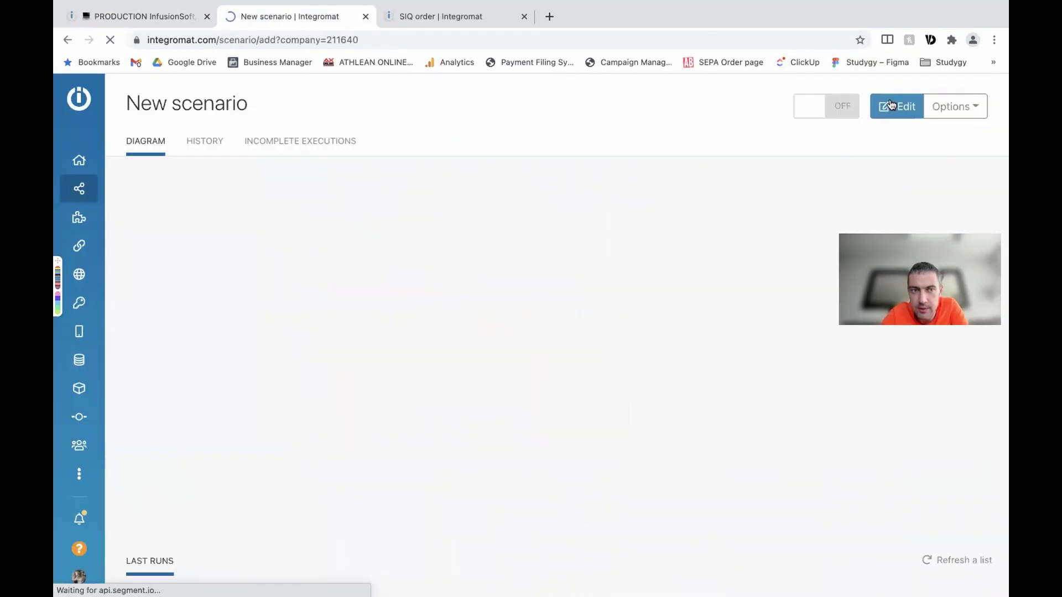
Step: Examine the apps available for the new scenario's first module, through to the end of the alphabetical list
click(578, 302)
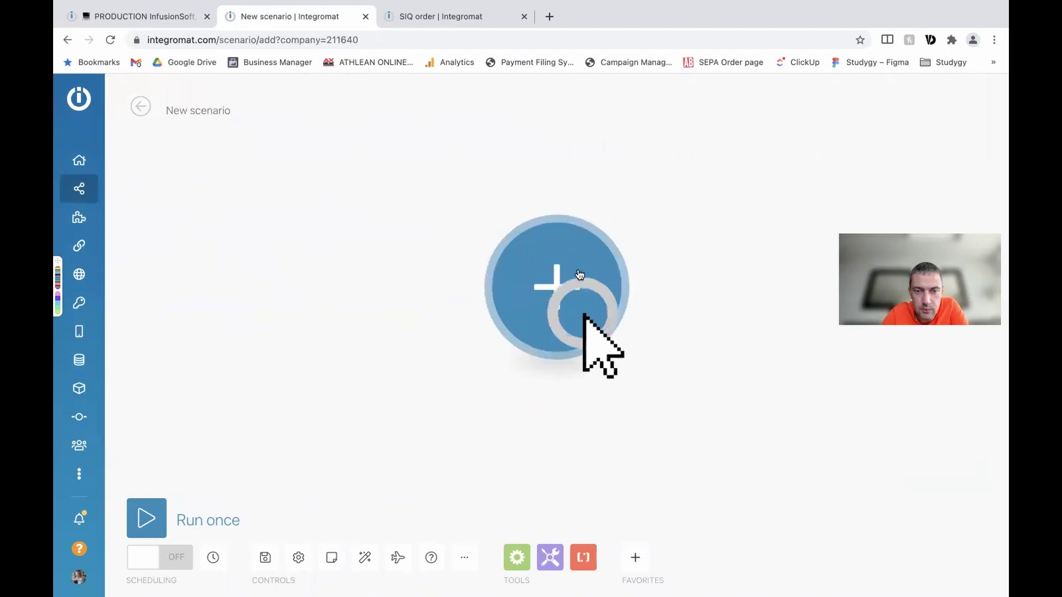
scroll(691, 382, down, 20)
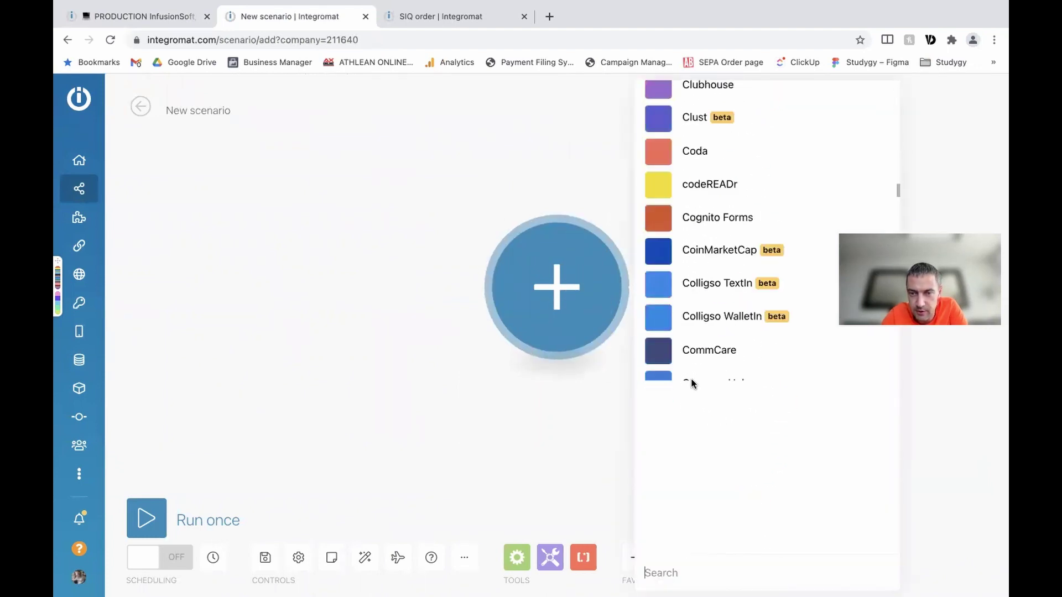
scroll(693, 384, down, 20)
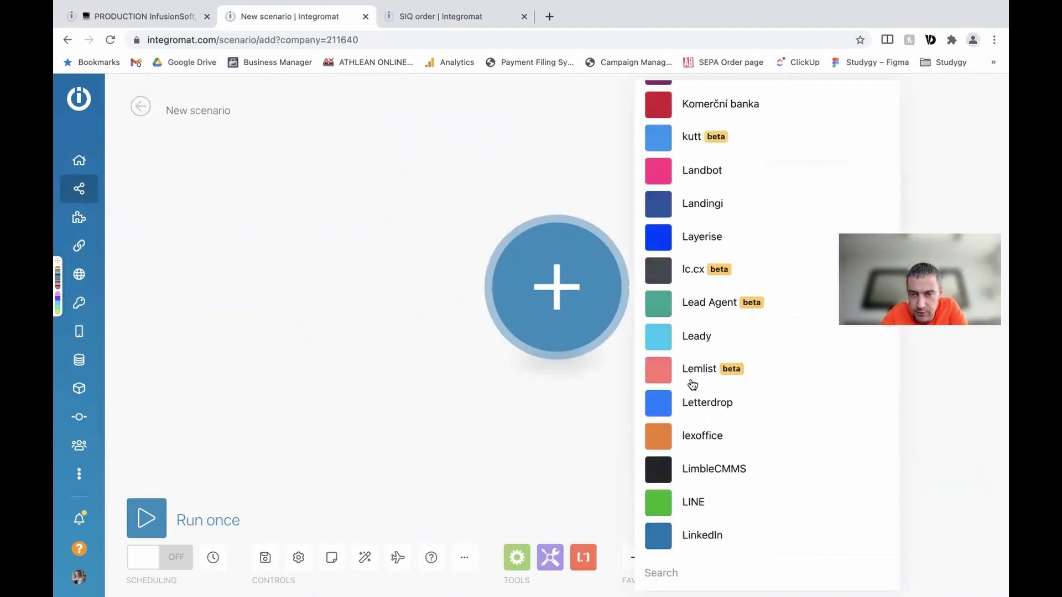
scroll(693, 385, down, 20)
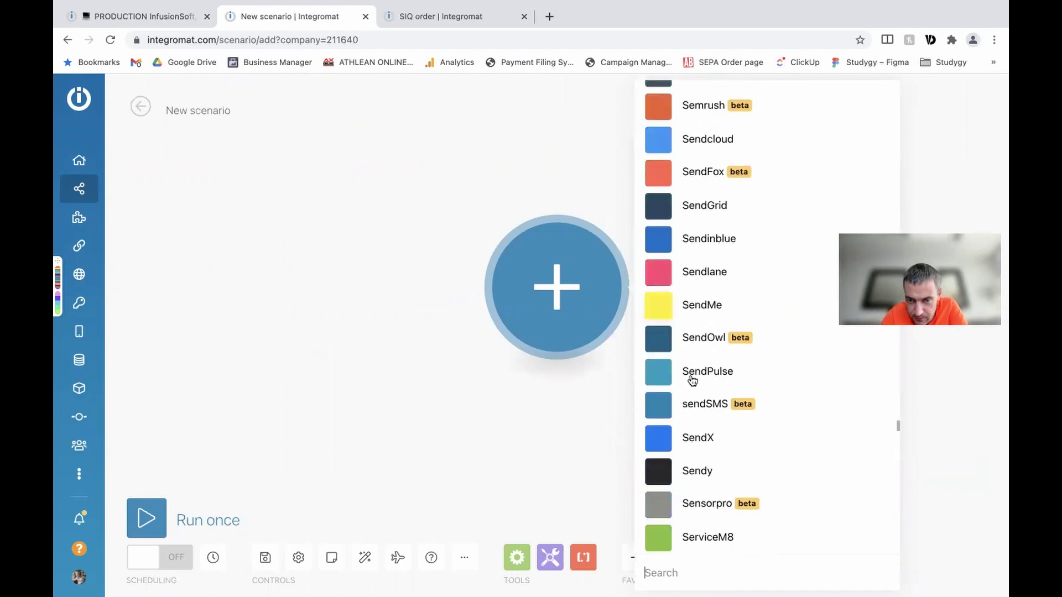
scroll(692, 380, down, 10)
scroll(693, 379, up, 20)
scroll(693, 379, up, 15)
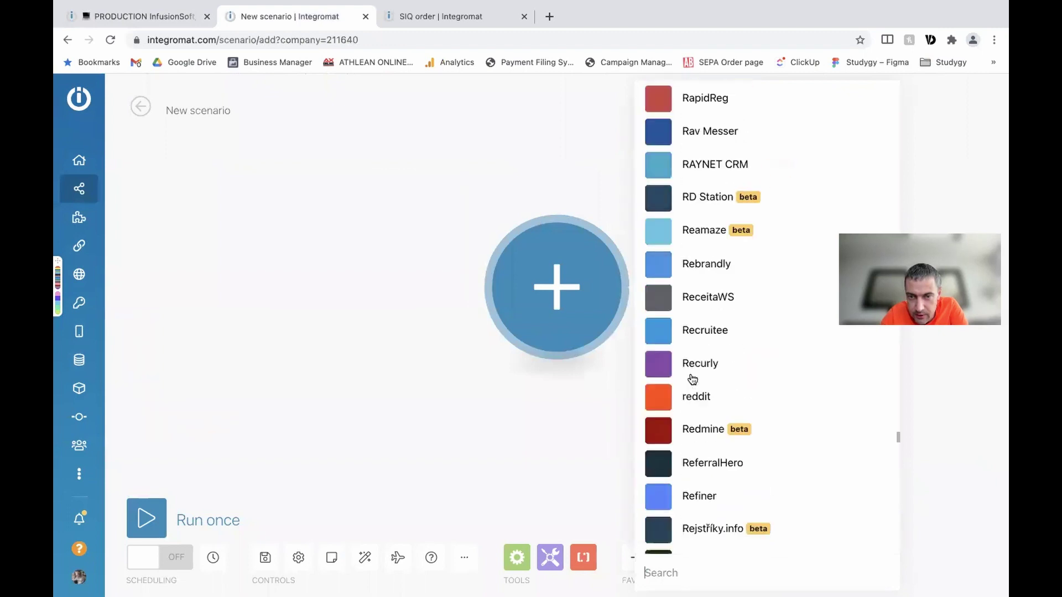
scroll(692, 379, up, 20)
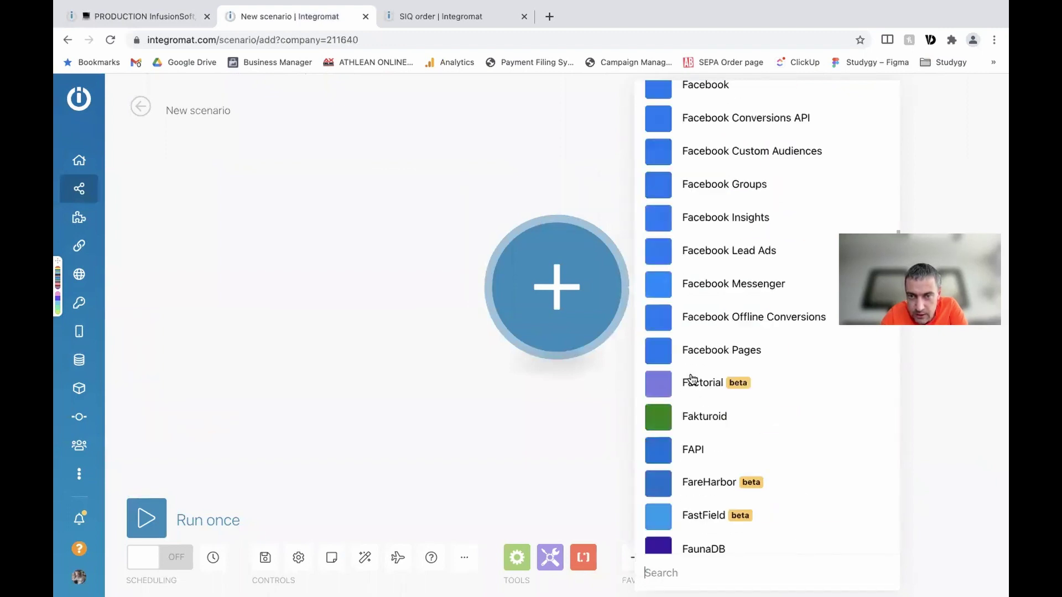
scroll(693, 380, up, 20)
scroll(693, 380, down, 8)
scroll(697, 254, down, 15)
scroll(697, 254, down, 20)
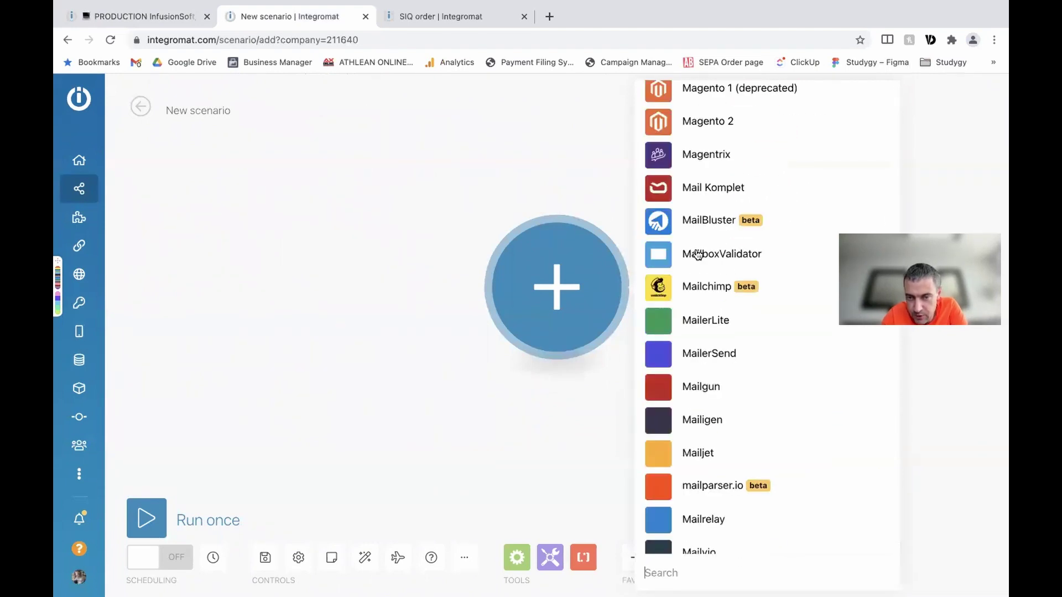
scroll(697, 254, down, 20)
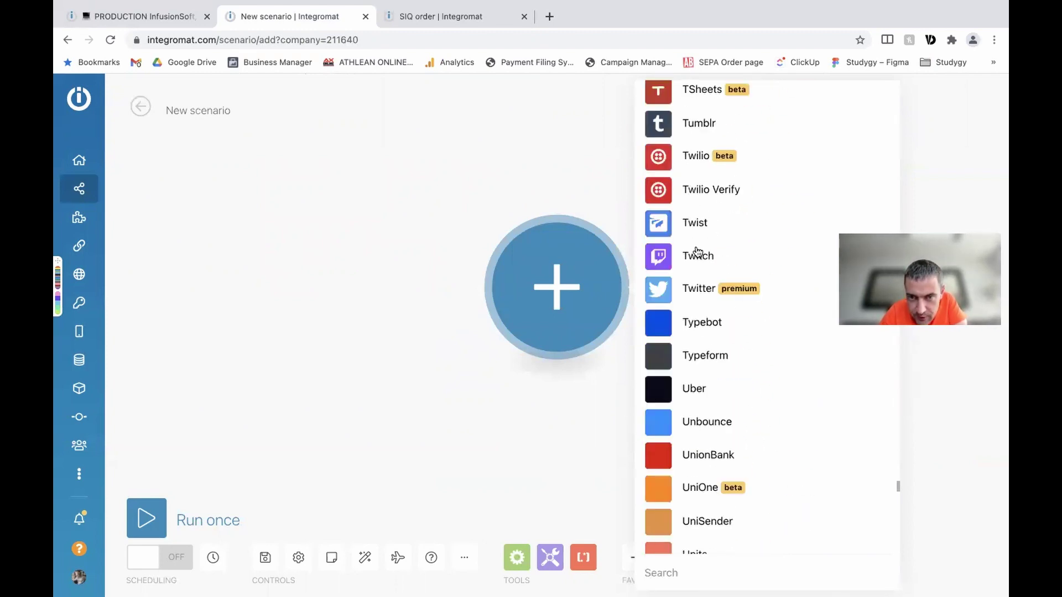
scroll(698, 252, down, 10)
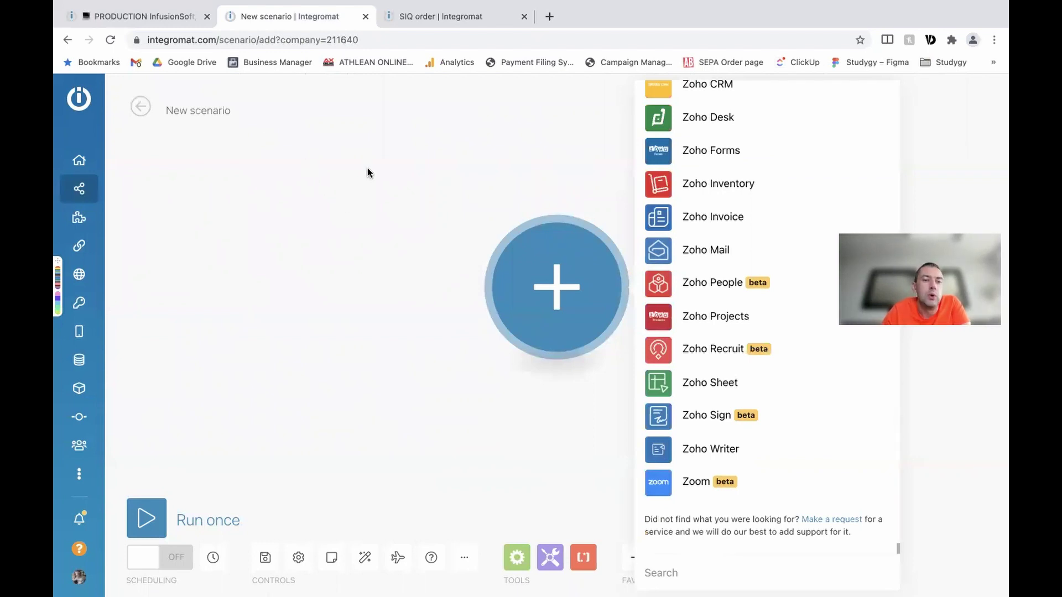
Step: Look back through the alphabetical app list from the Zoho apps to the entries around ClickUp
scroll(724, 236, up, 8)
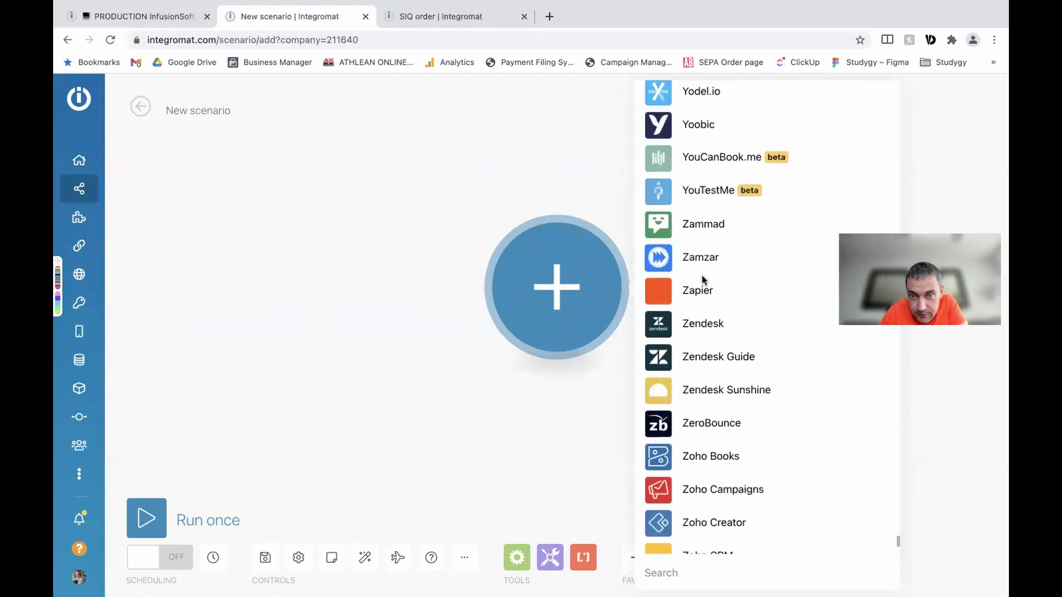
scroll(704, 280, up, 20)
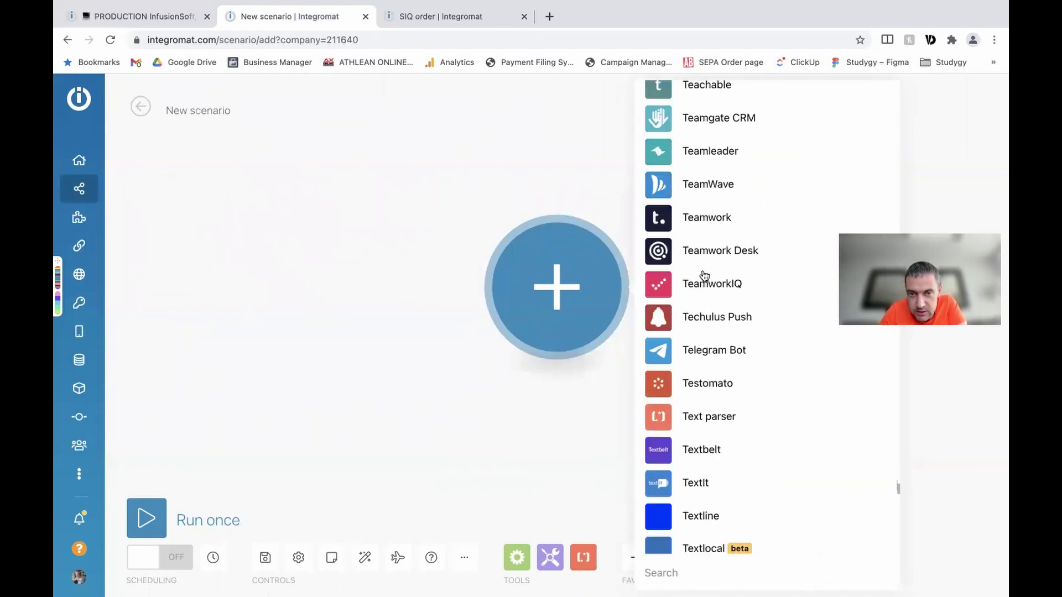
scroll(704, 275, up, 20)
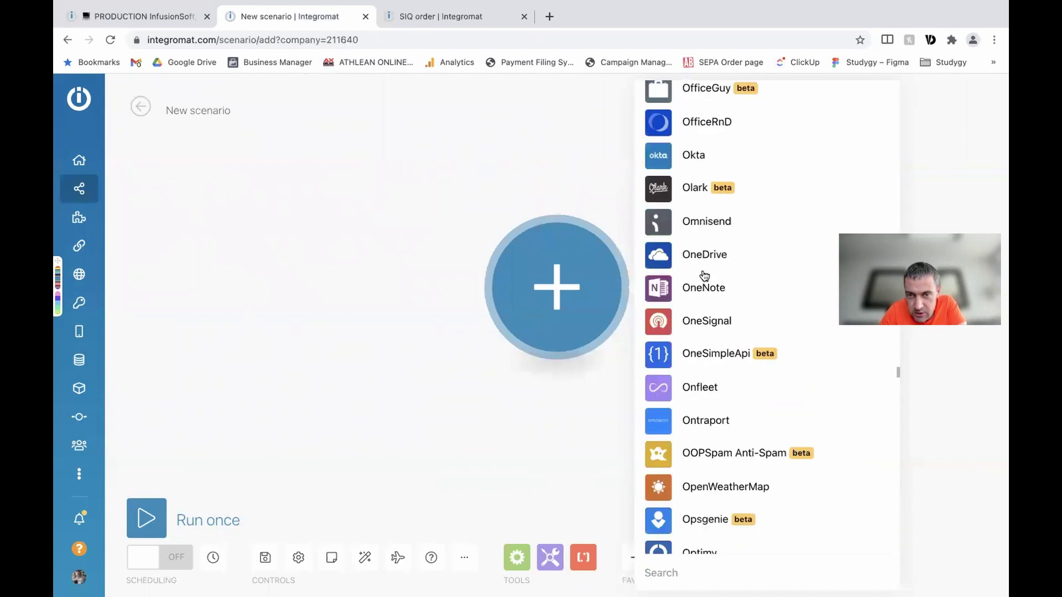
scroll(704, 275, up, 20)
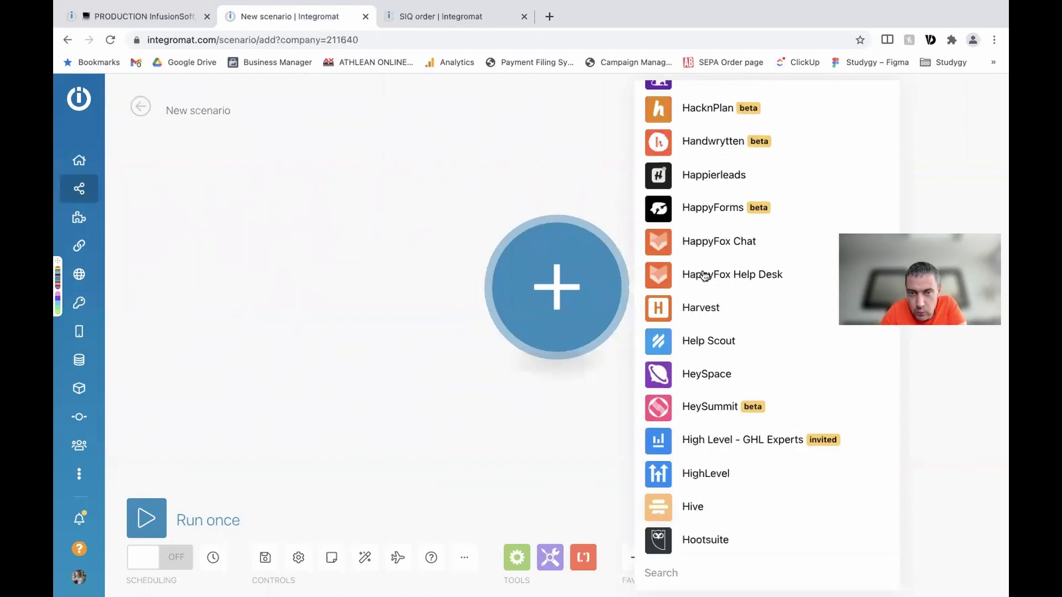
scroll(704, 275, up, 1)
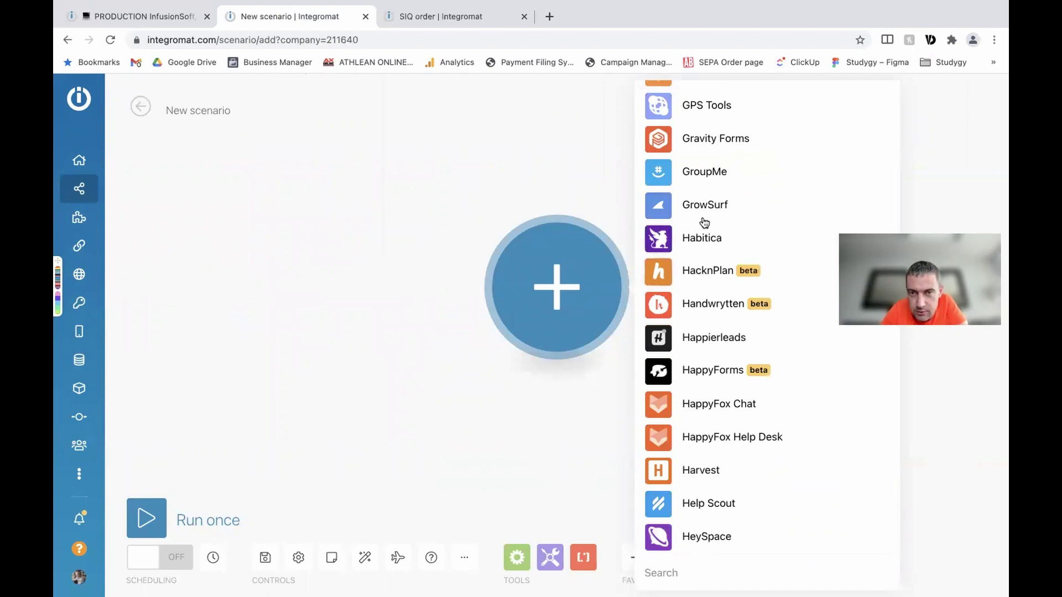
scroll(713, 183, up, 20)
scroll(713, 136, up, 20)
scroll(711, 129, down, 20)
scroll(712, 130, down, 20)
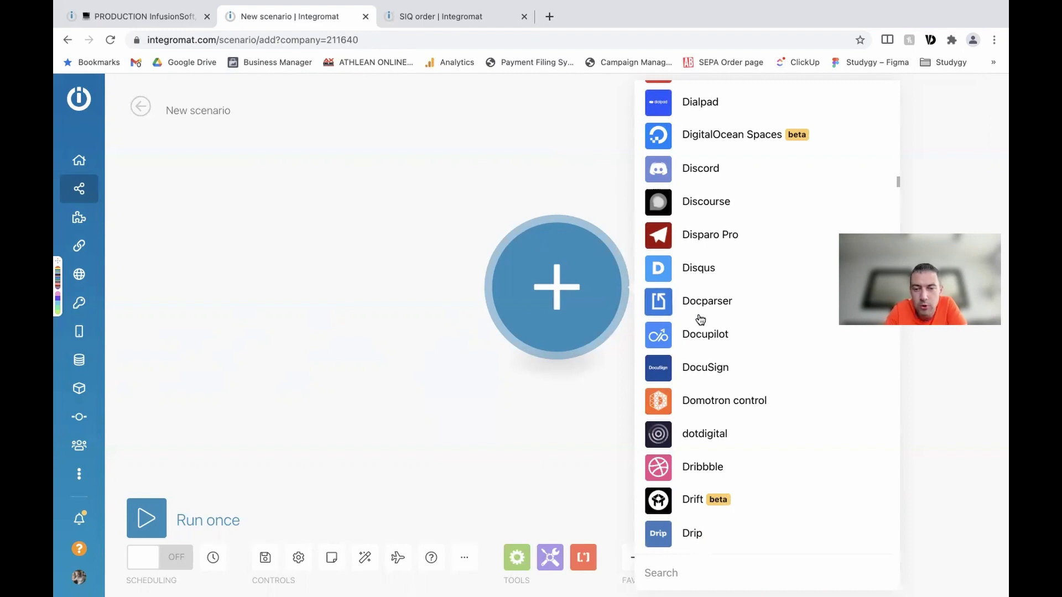
scroll(692, 269, up, 15)
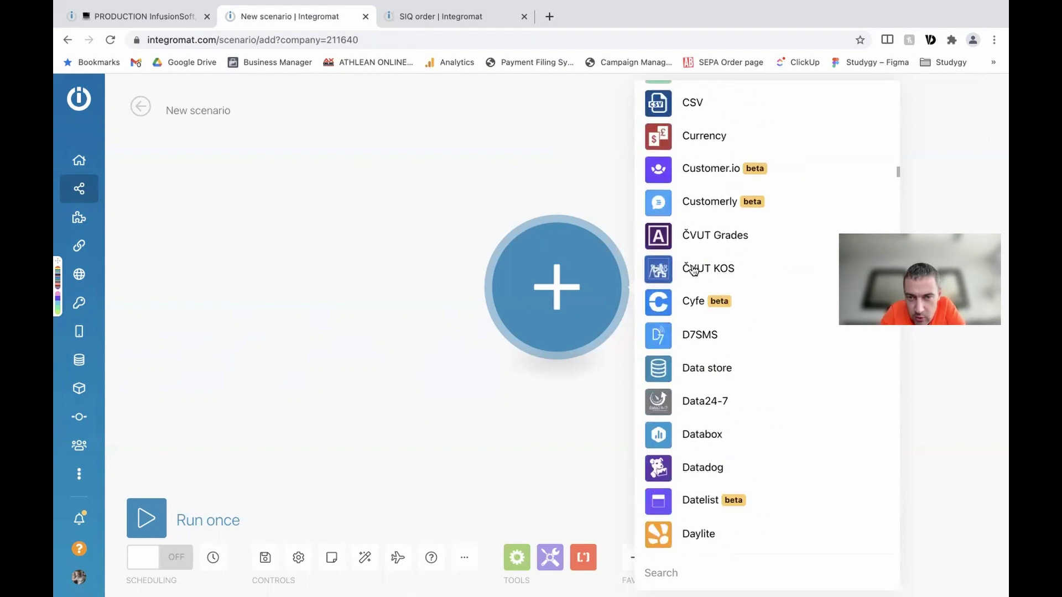
scroll(694, 271, up, 10)
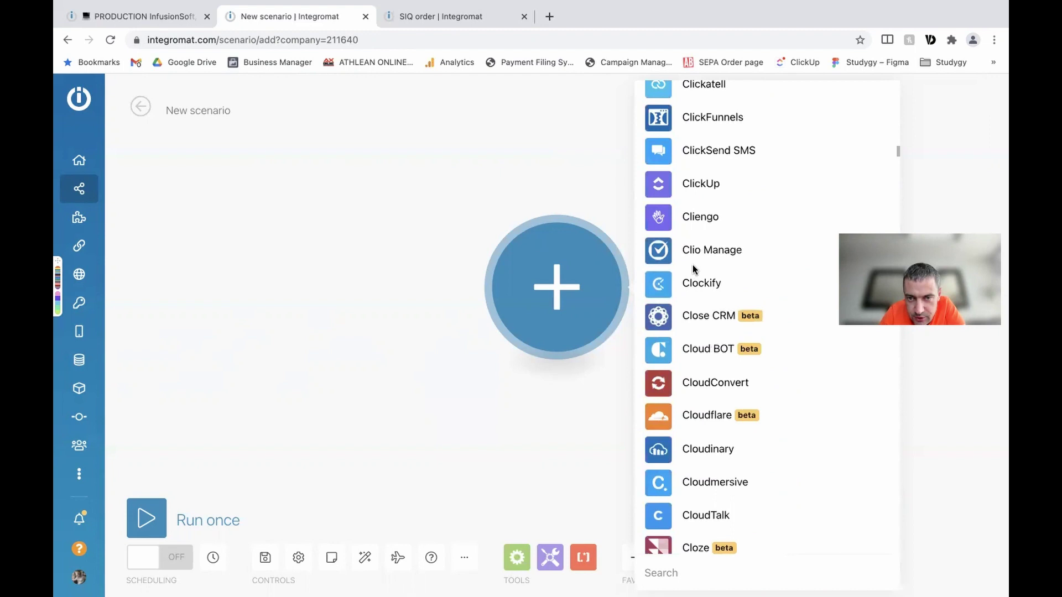
Step: Open the ClickUp app and examine its available modules, from folders and spaces to Make an API Call
click(680, 232)
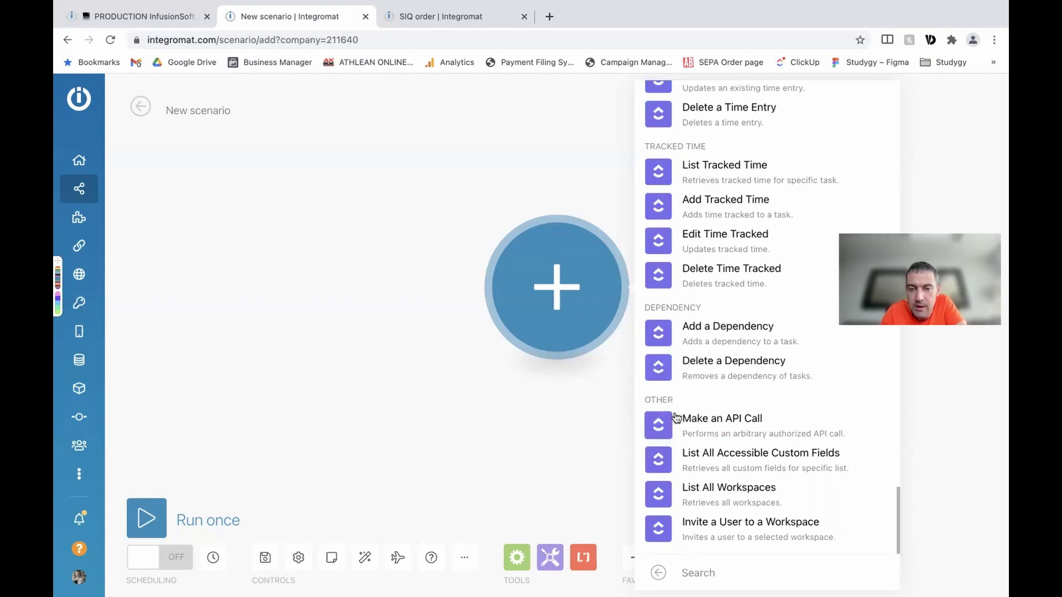
scroll(712, 278, up, 15)
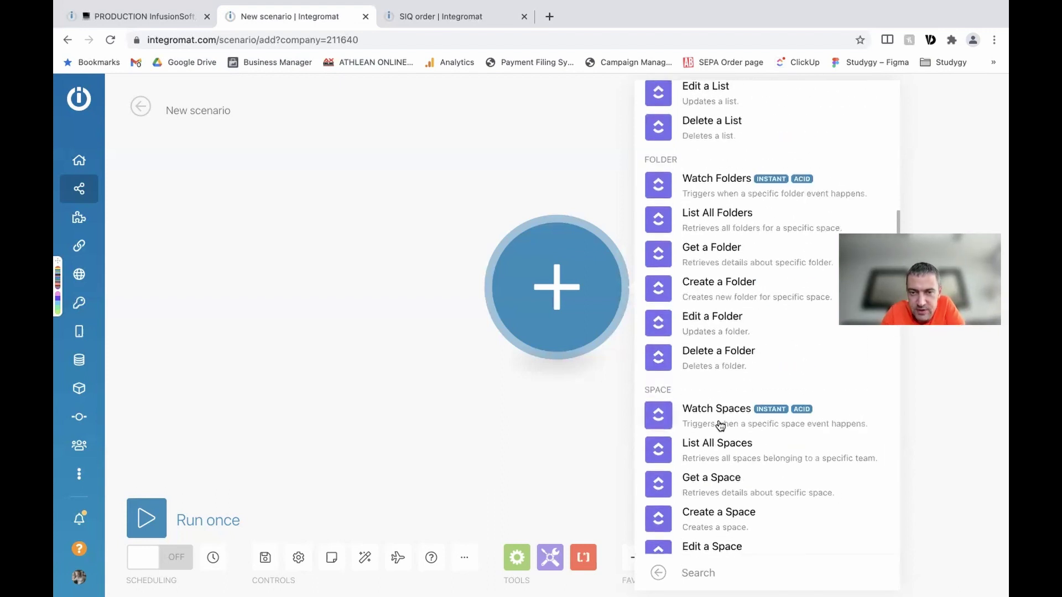
scroll(730, 414, down, 15)
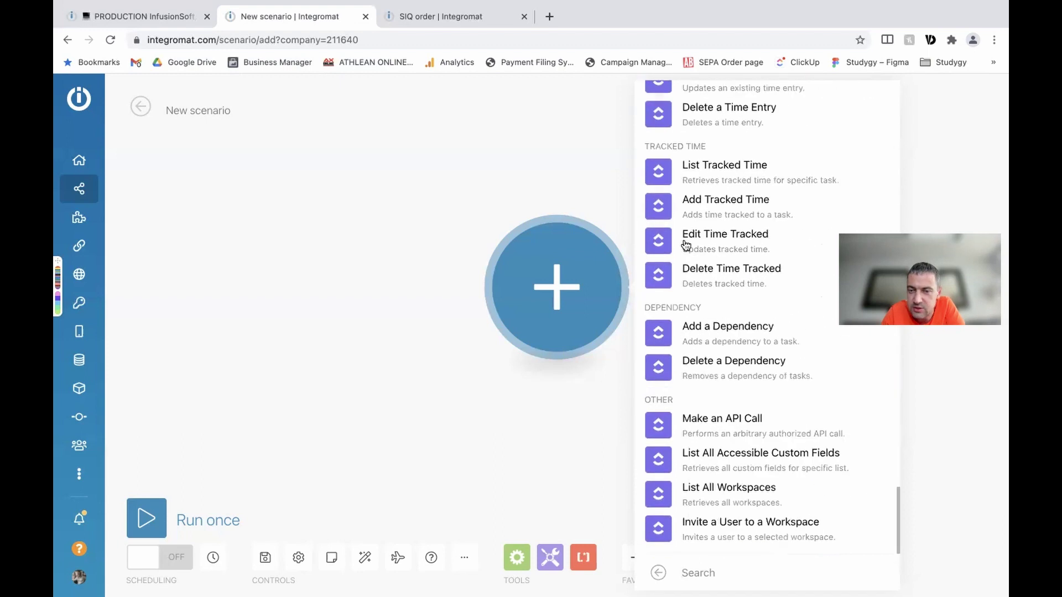
Step: Review ClickUp's available modules again, from lists and folders through comments and views to the API call entries, and close the list
scroll(727, 217, up, 8)
scroll(726, 310, up, 15)
scroll(719, 392, down, 17)
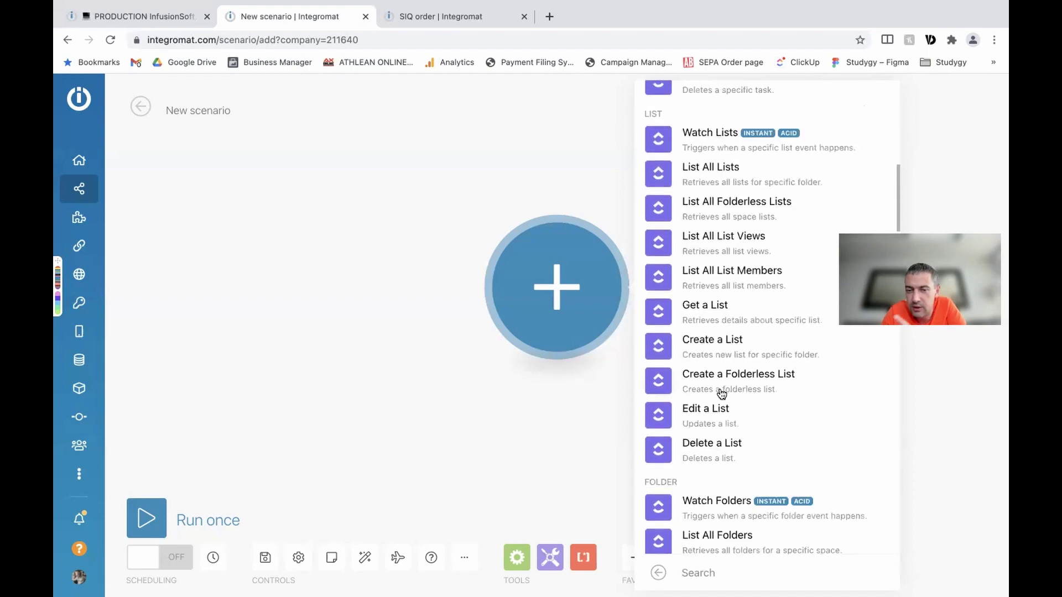
scroll(721, 394, down, 2)
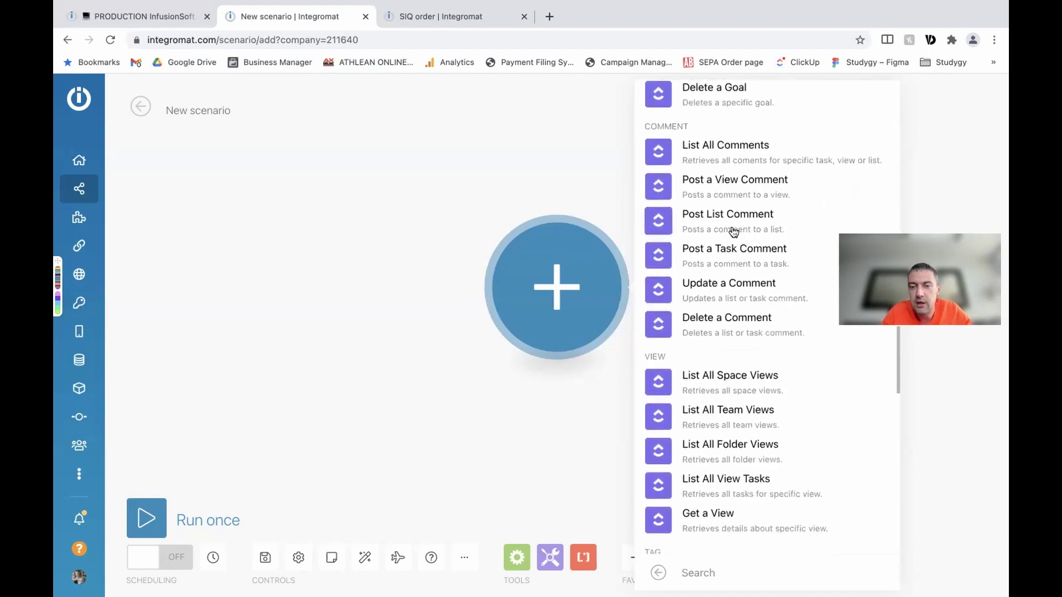
scroll(686, 332, down, 12)
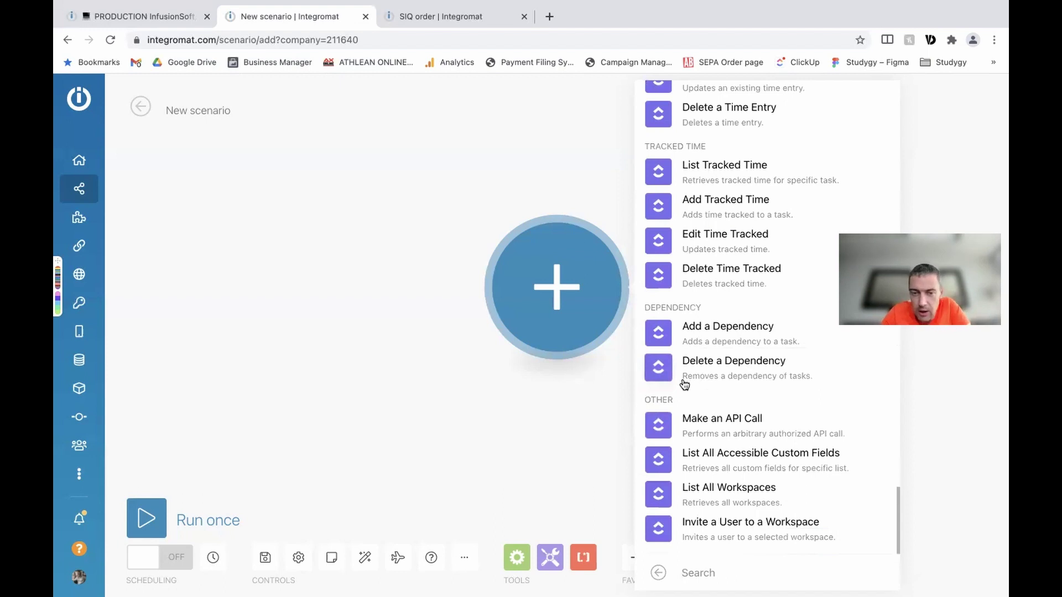
click(567, 422)
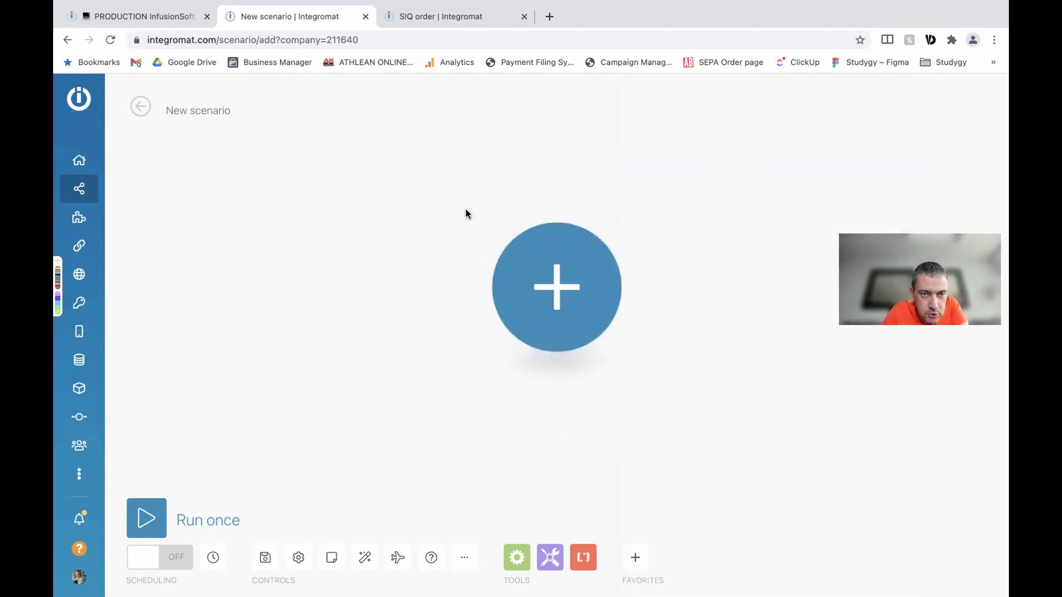
Step: Switch to the Bear note with 7 reasons to use custom apps and toggle the checkbox of "1 save operations"
key(ctrl+Left)
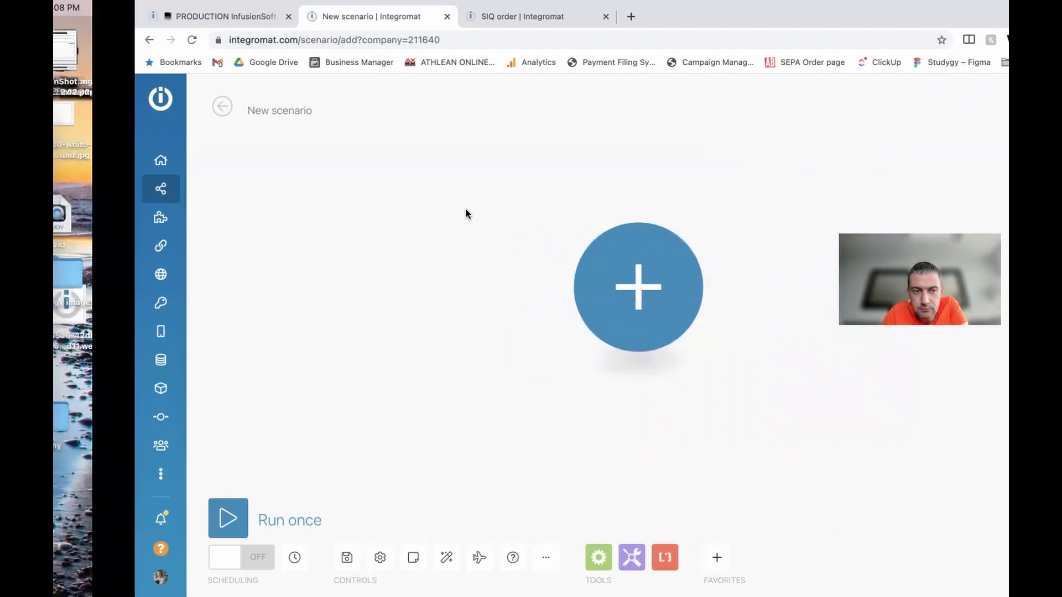
key(ctrl+Right)
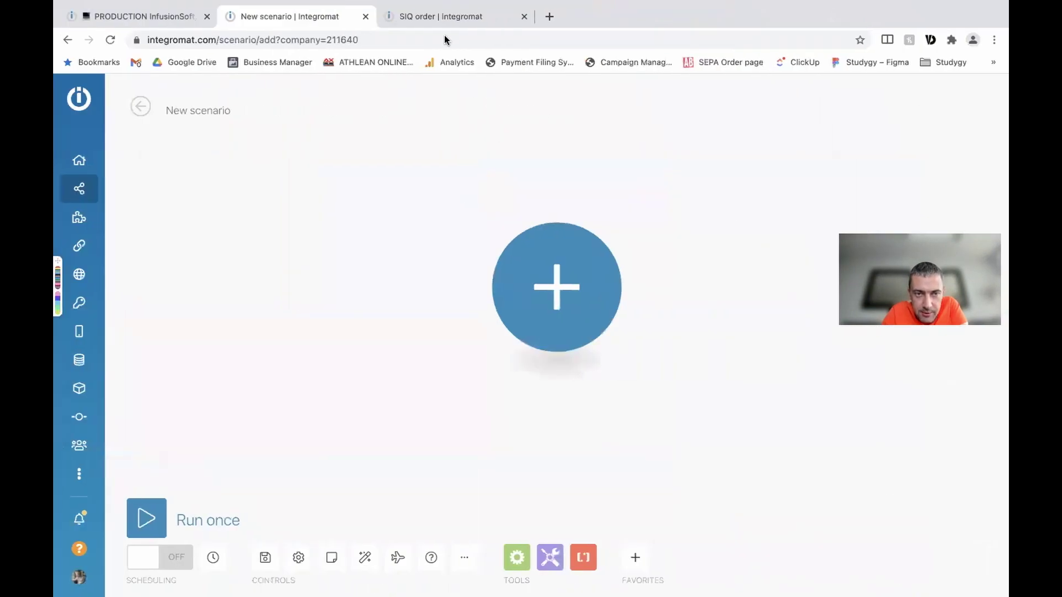
key(ctrl+Right)
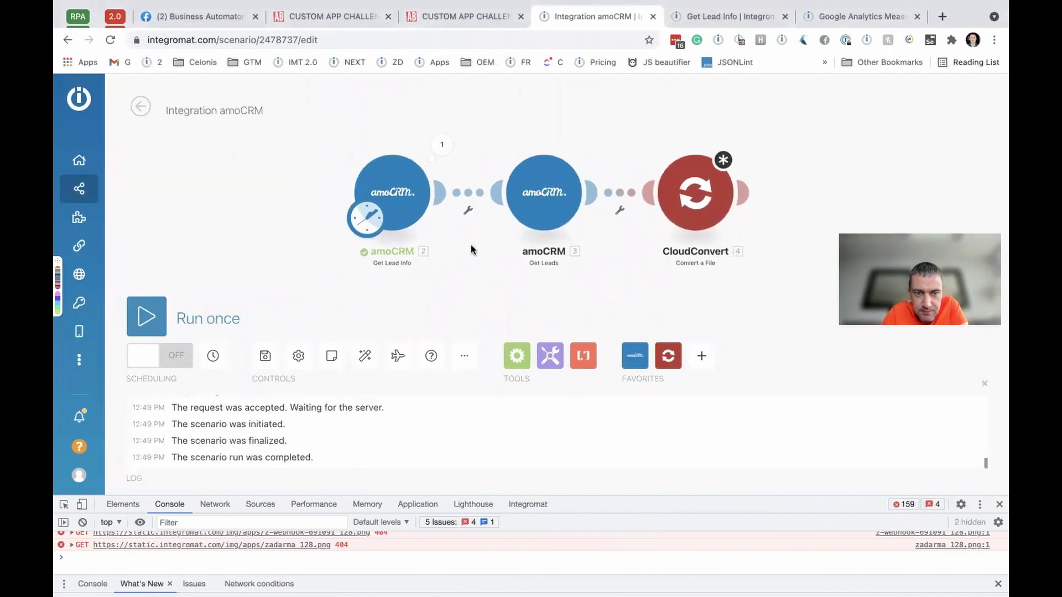
key(ctrl+Left)
key(ctrl+Left)
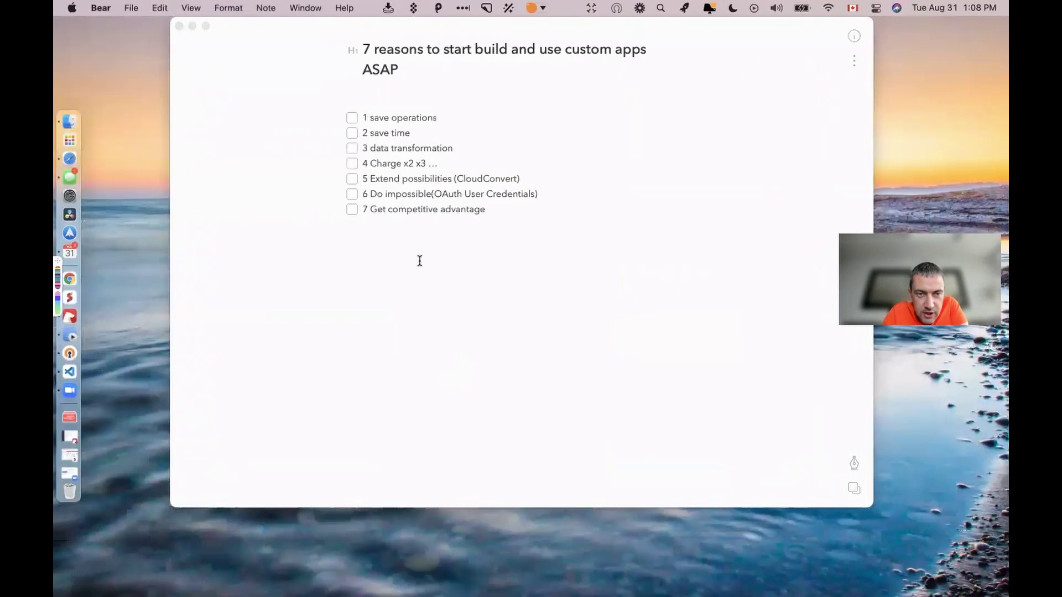
click(352, 119)
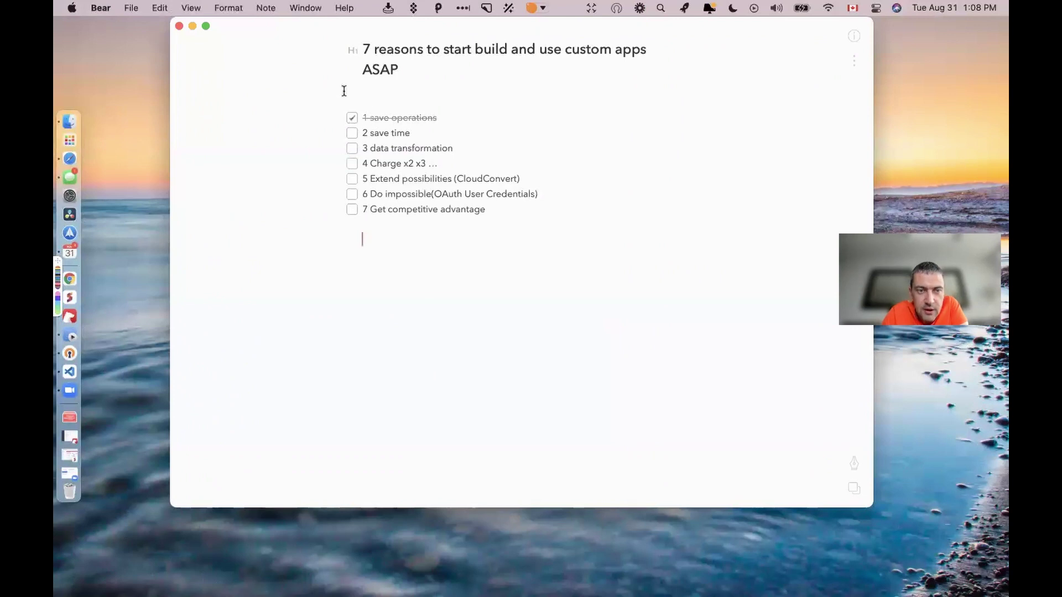
click(352, 119)
click(352, 119)
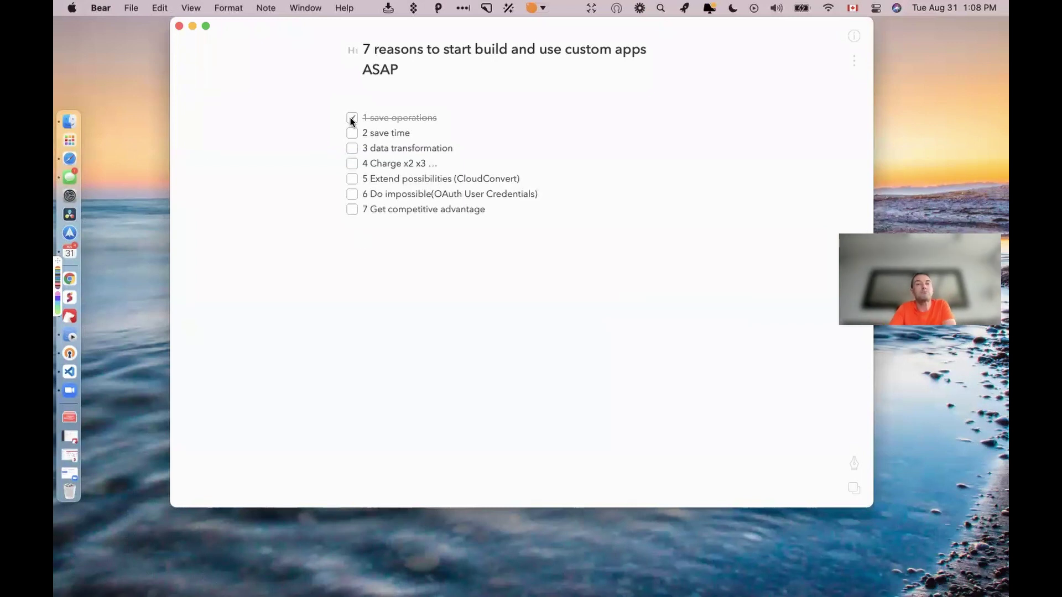
click(352, 117)
Step: Switch to the Integration amoCRM scenario in Chrome, enlarge the developer console and clear its messages
key(ctrl+Right)
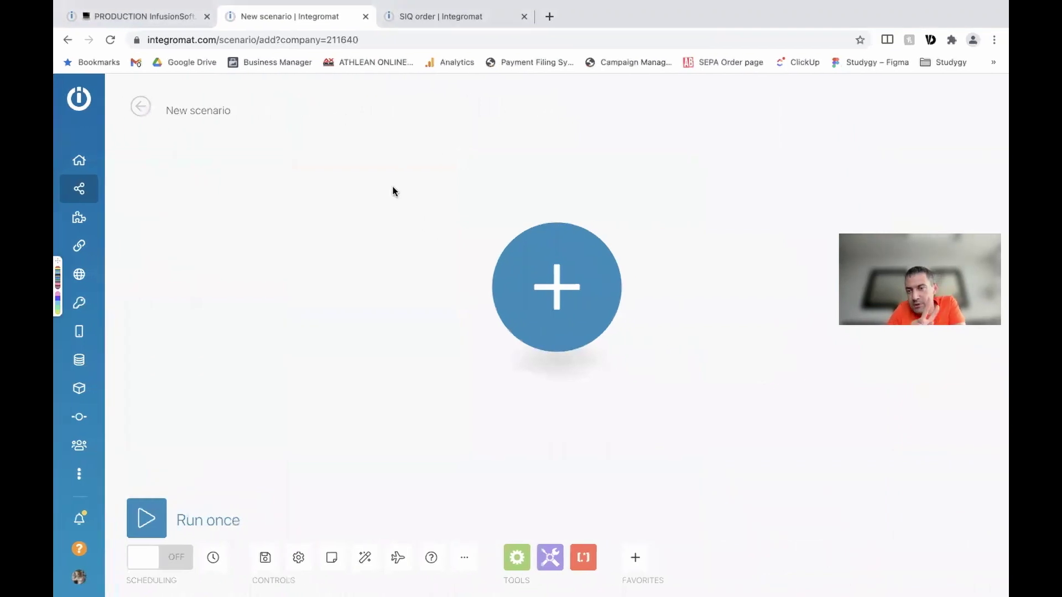
key(ctrl+Right)
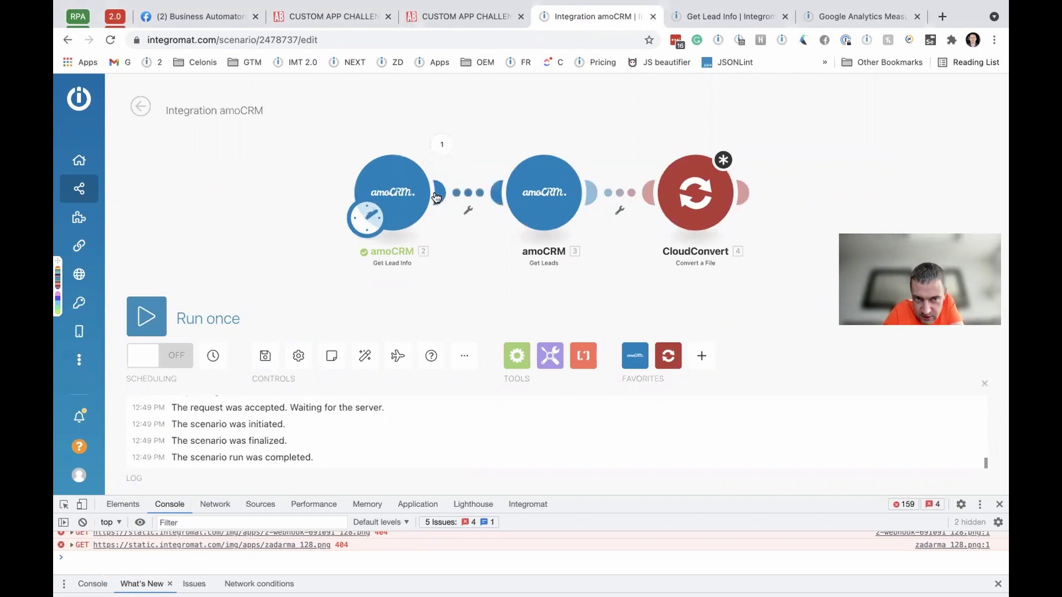
scroll(409, 219, up, 2)
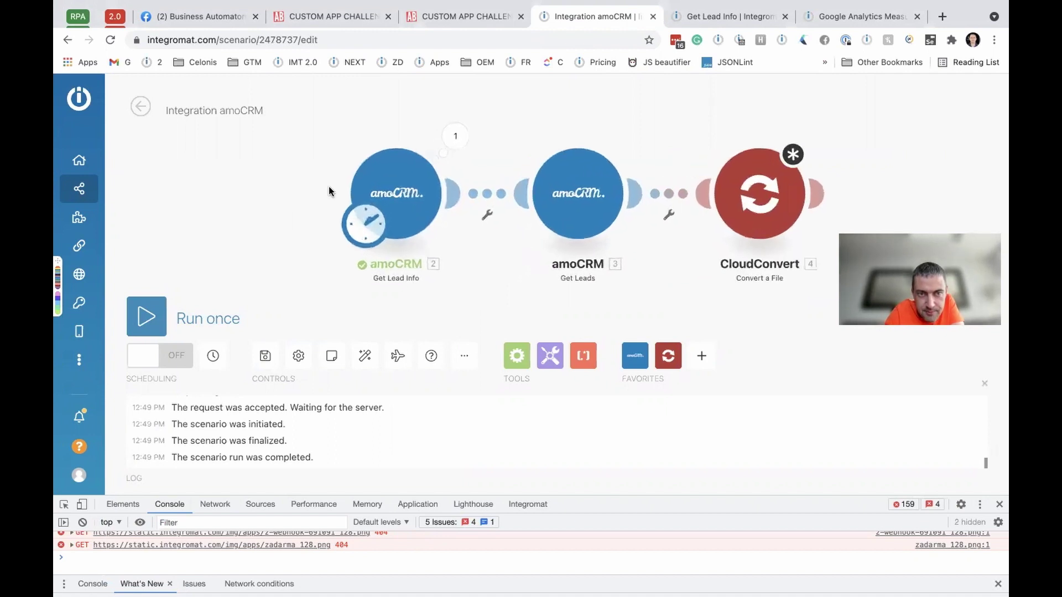
scroll(439, 208, up, 1)
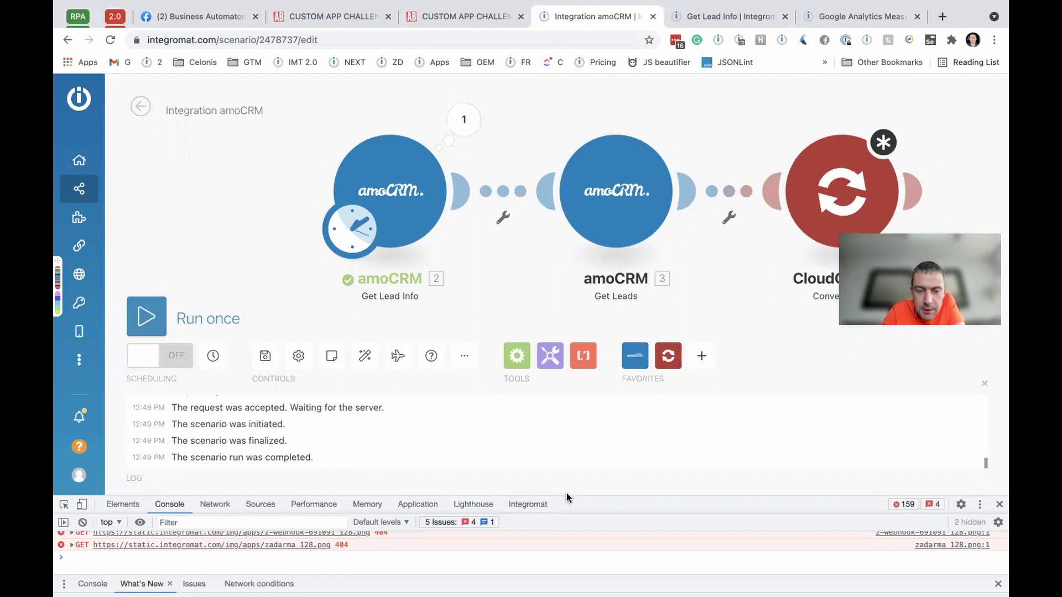
drag(568, 495, 569, 394)
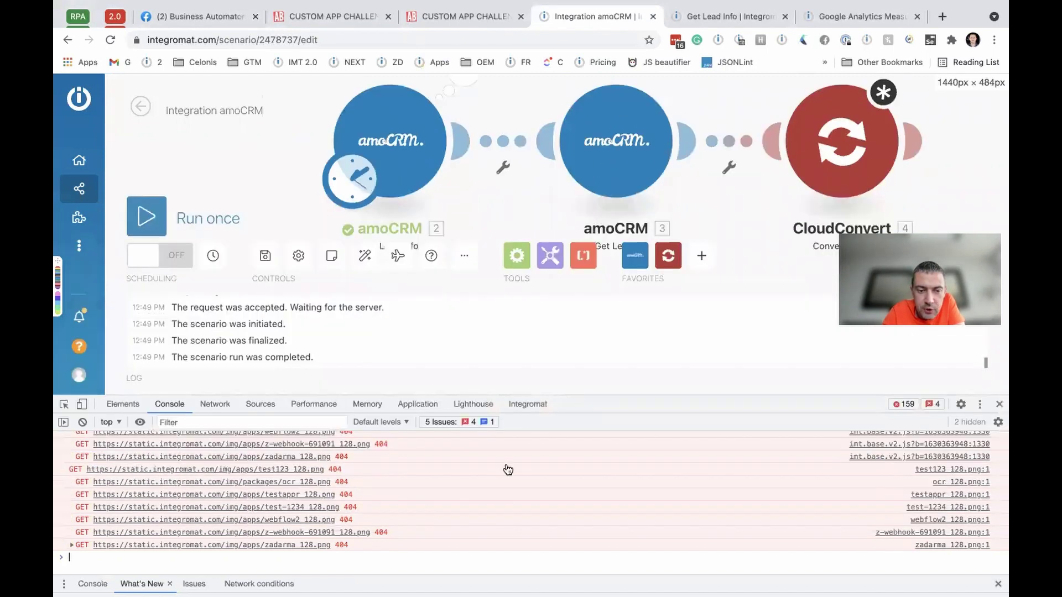
right_click(505, 465)
click(530, 490)
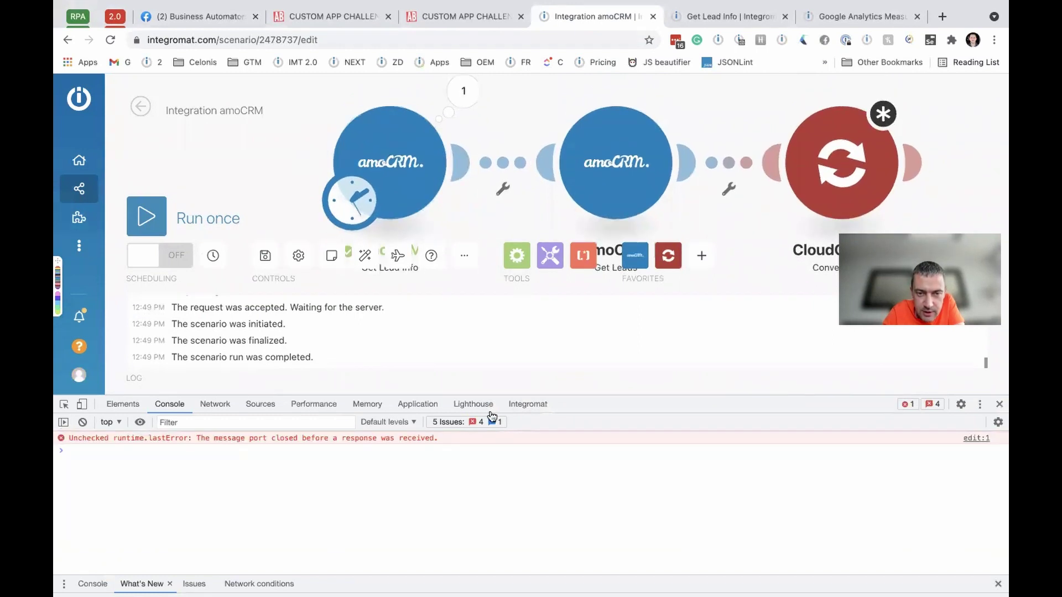
Step: Run only the amoCRM Get Lead Info module and copy the Lead ID from its operation's input bundle
right_click(399, 155)
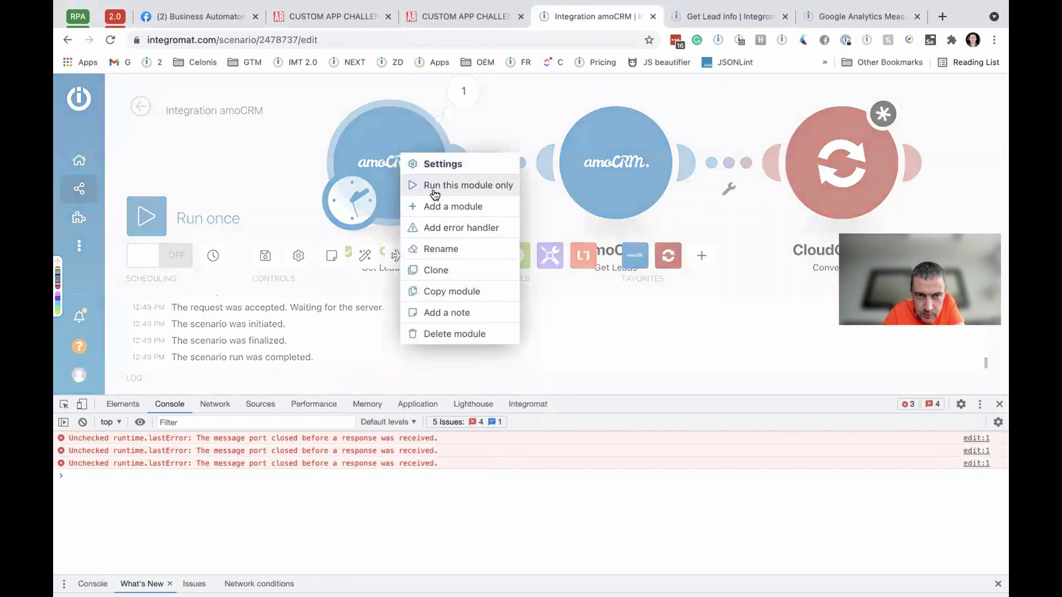
click(433, 180)
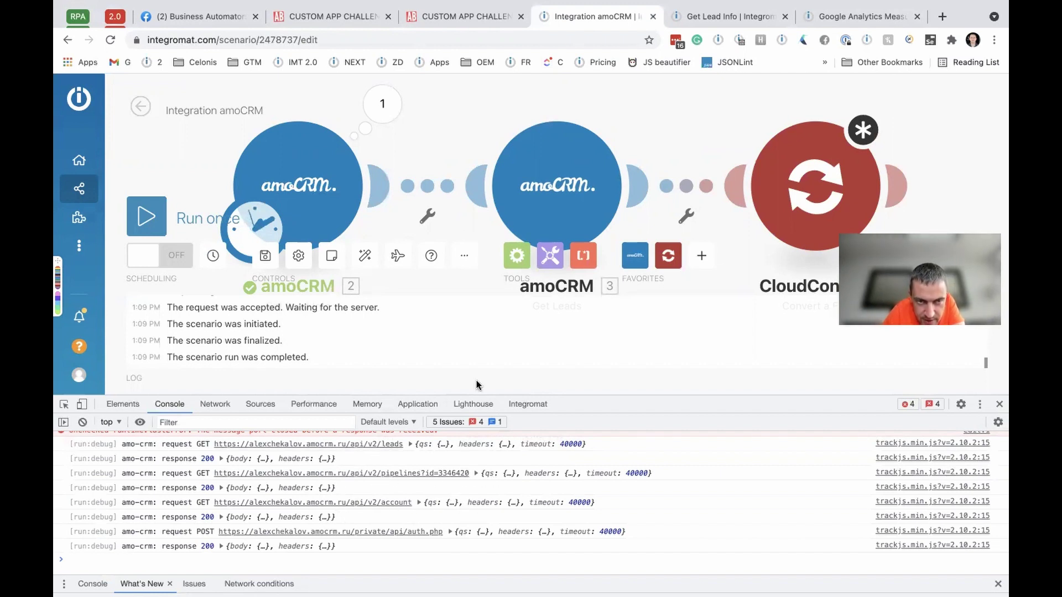
click(384, 116)
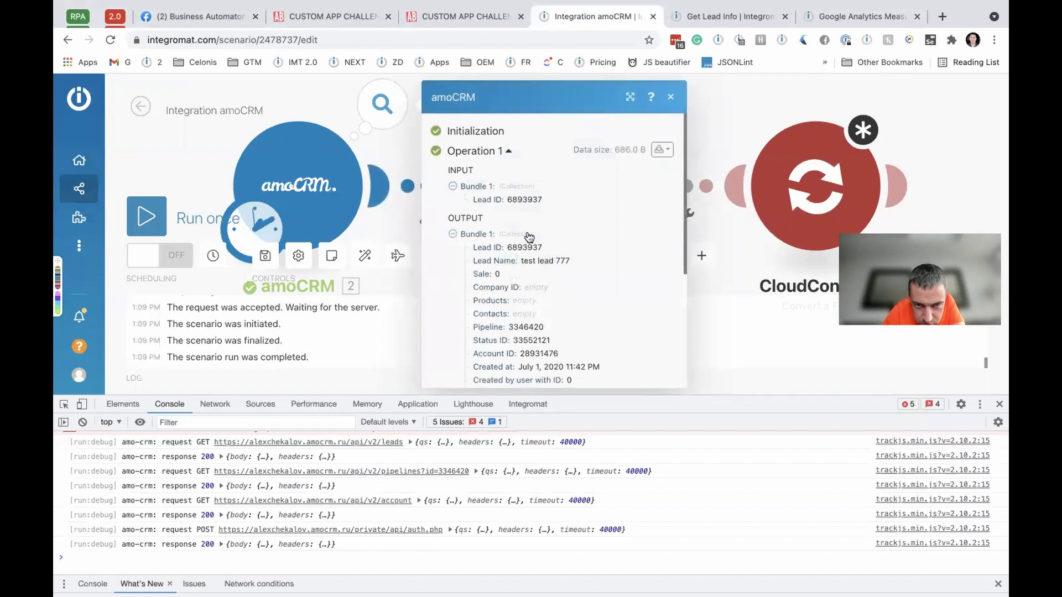
double_click(527, 200)
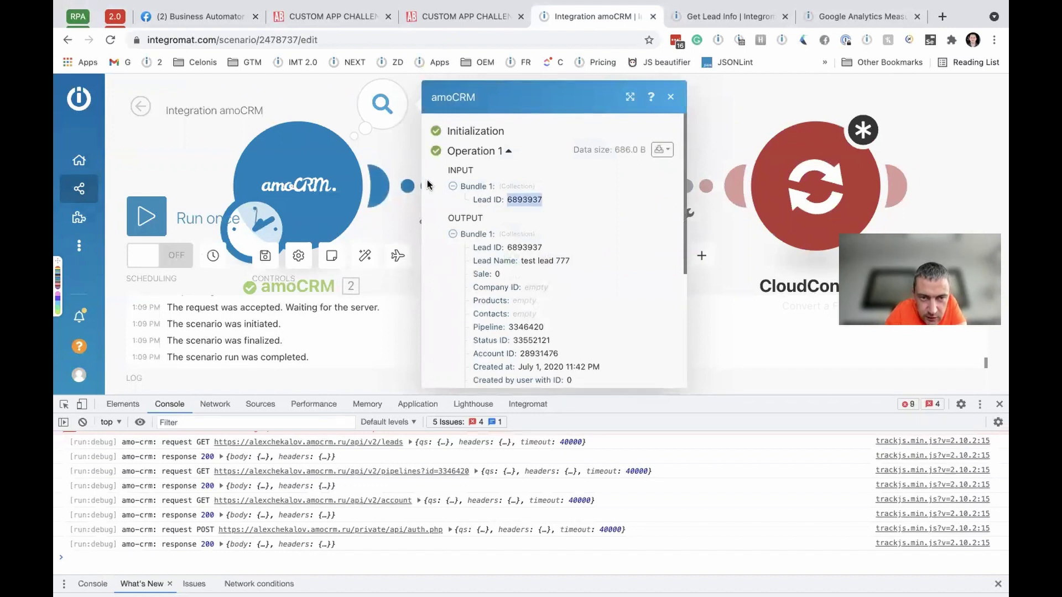
Step: Expand the details of the logged GET request to /api/v2/leads and shrink the developer console
click(398, 215)
click(410, 442)
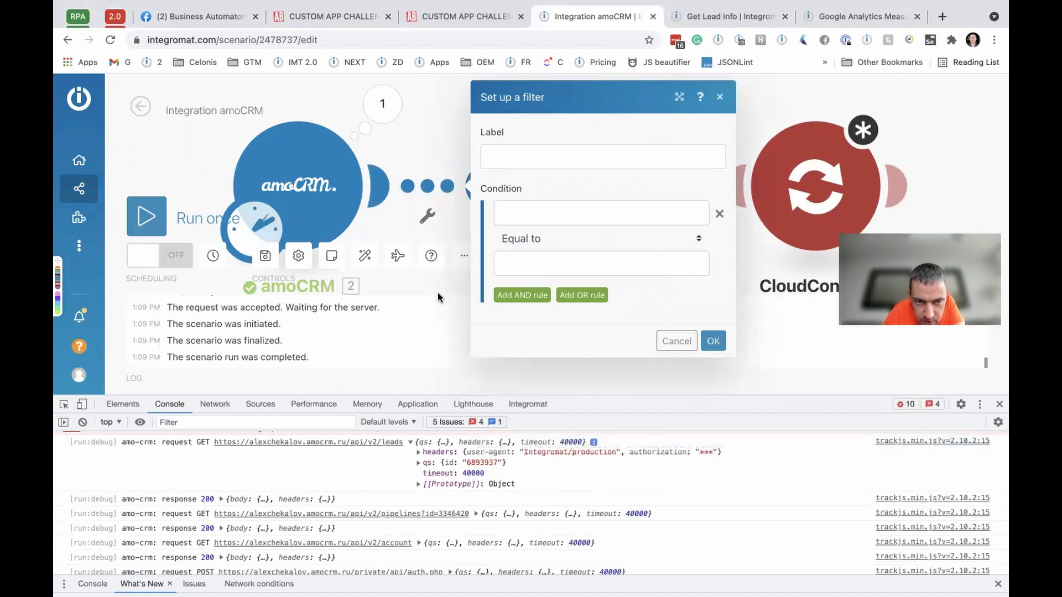
drag(429, 395, 428, 454)
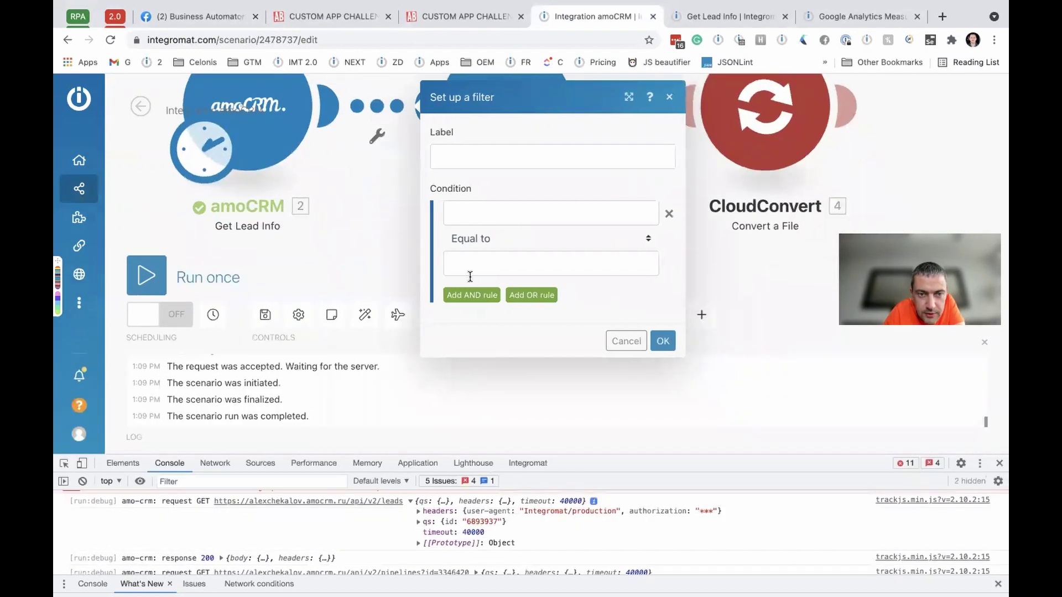
Step: Dismiss the filter setup and add an amoCRM Make an API Call module between Get Lead Info and Get Leads
click(373, 234)
click(635, 314)
scroll(653, 207, down, 10)
scroll(653, 207, down, 5)
click(686, 202)
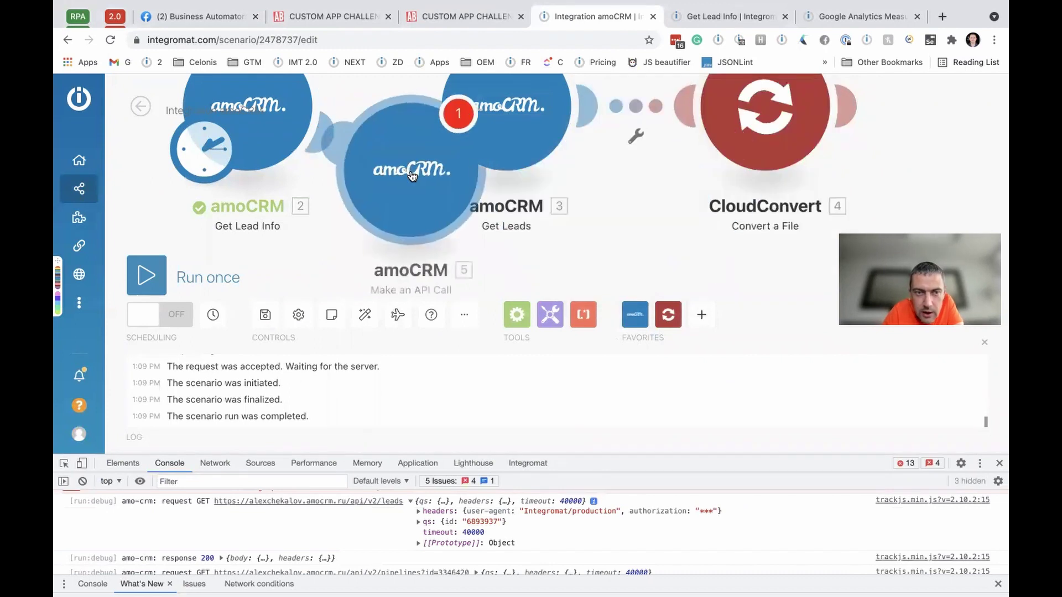
click(387, 241)
scroll(477, 154, down, 5)
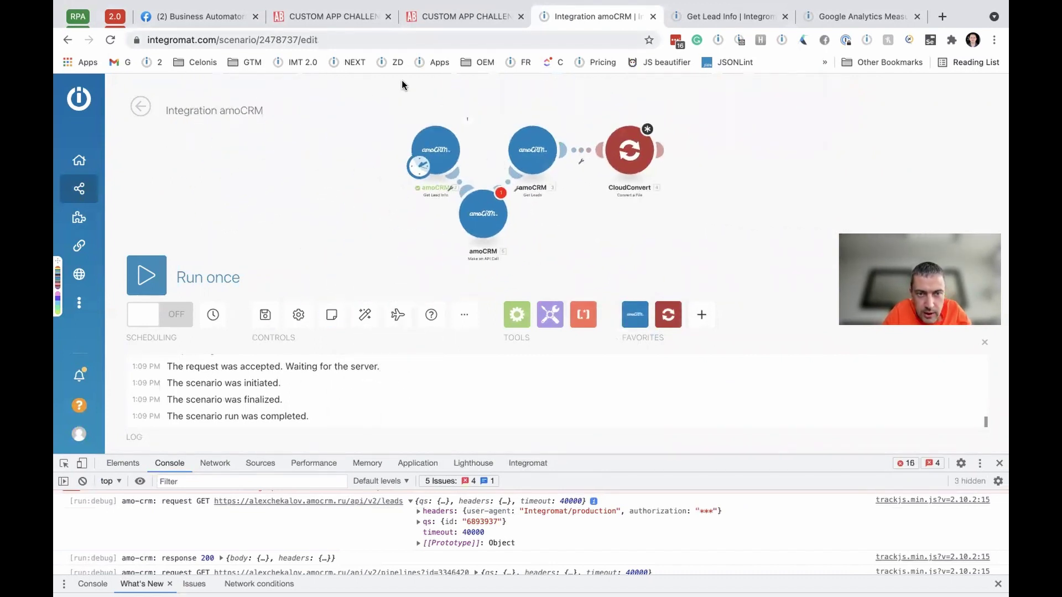
Step: Open this scenario's address in a new adjacent tab, and in the original tab open the Make an API Call module's settings
click(319, 41)
key(ctrl+c)
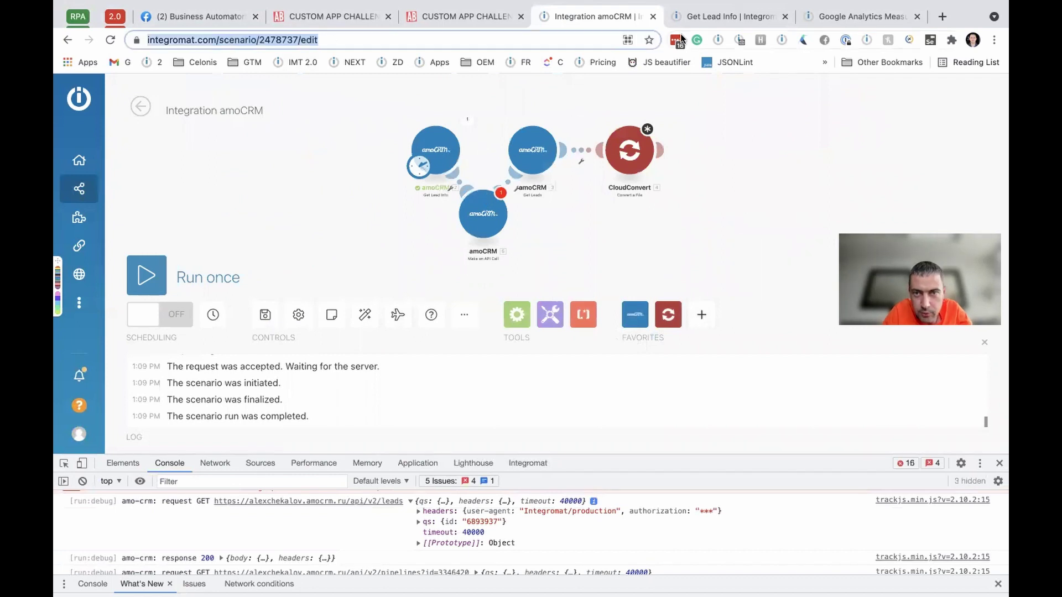
click(940, 16)
drag(893, 20, 619, 18)
key(ctrl+v)
key(Return)
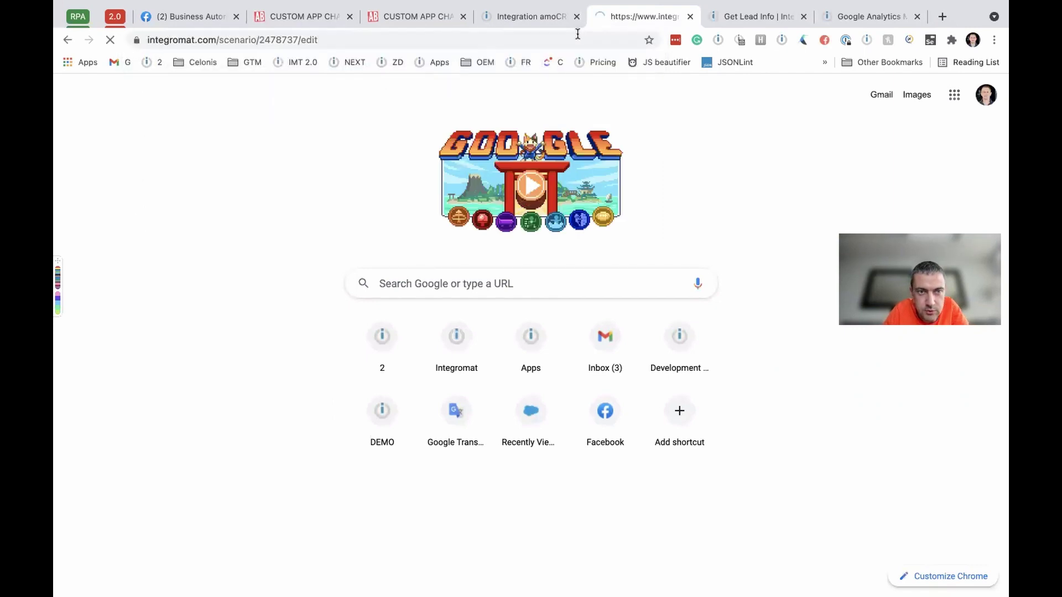
click(525, 16)
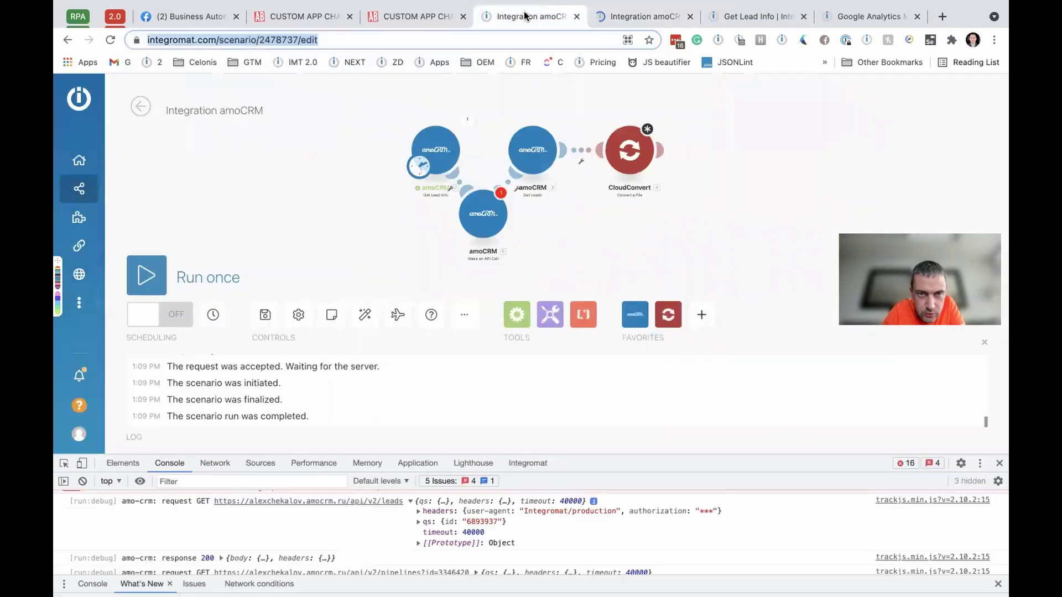
click(464, 214)
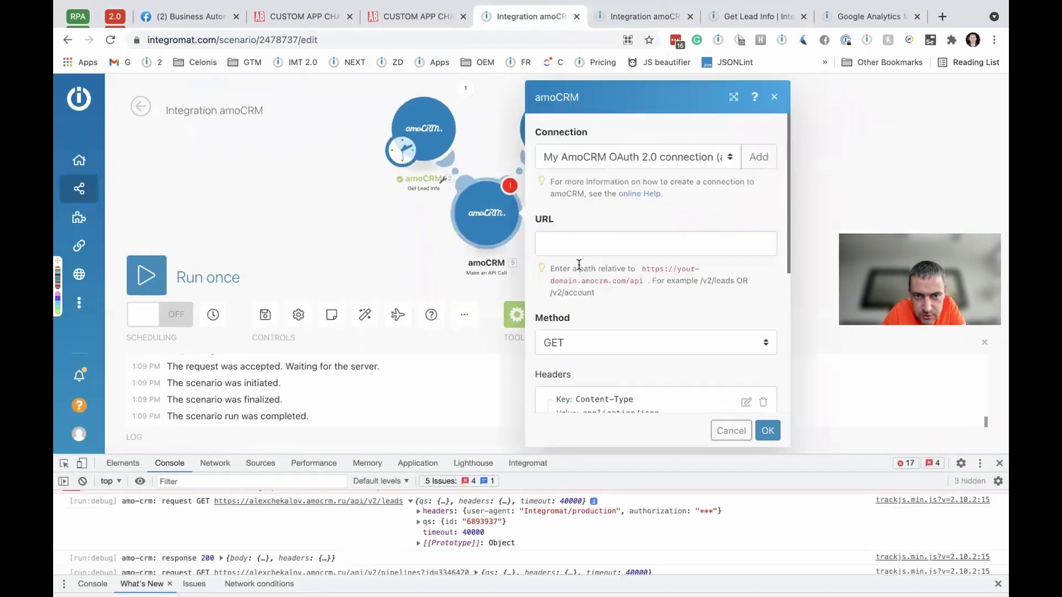
click(587, 248)
key(ctrl+v)
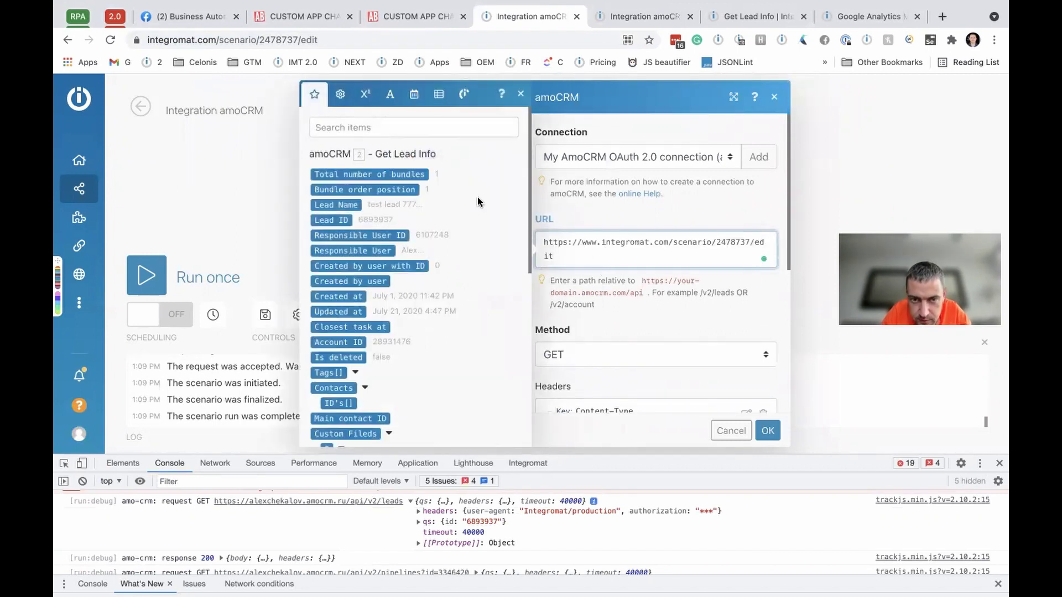
key(ctrl+a)
key(BackSpace)
key(ctrl+shift+v)
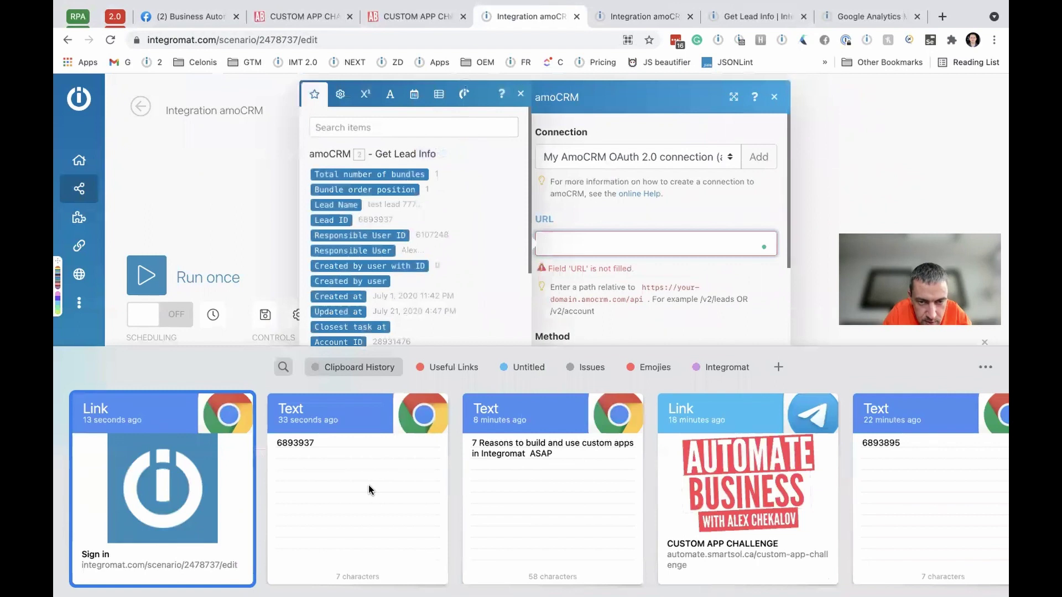
key(Escape)
Step: Add a query string item with the key id and the copied Lead ID as its value to the API call
scroll(664, 266, down, 5)
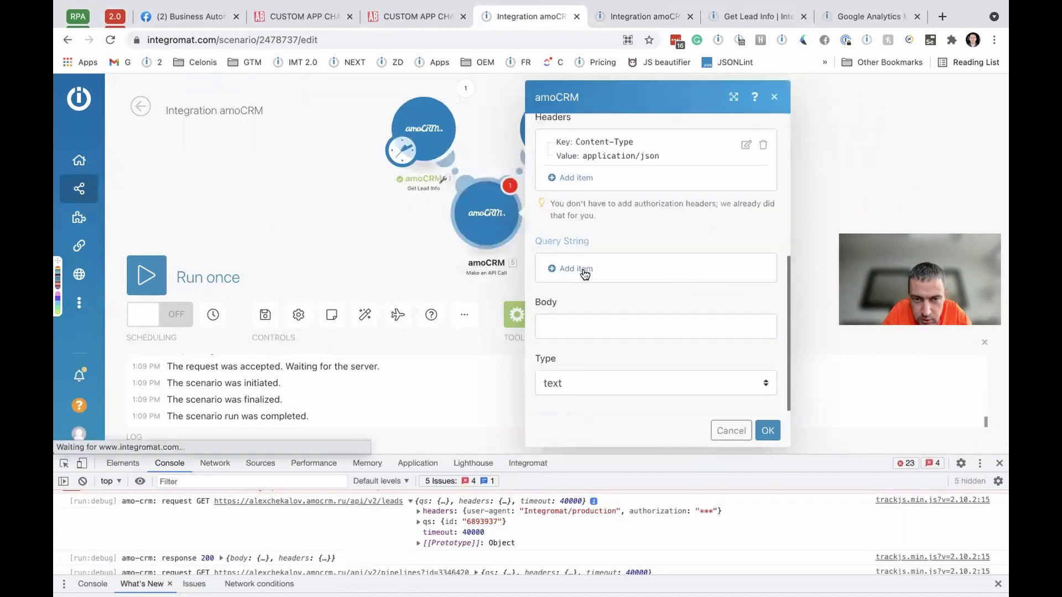
click(582, 269)
click(645, 246)
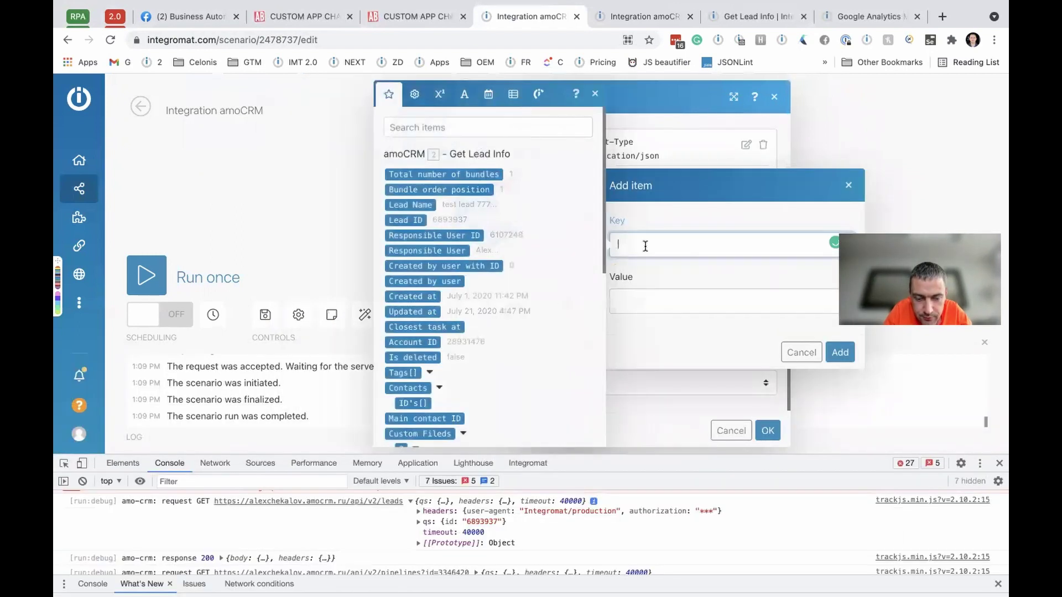
click(638, 294)
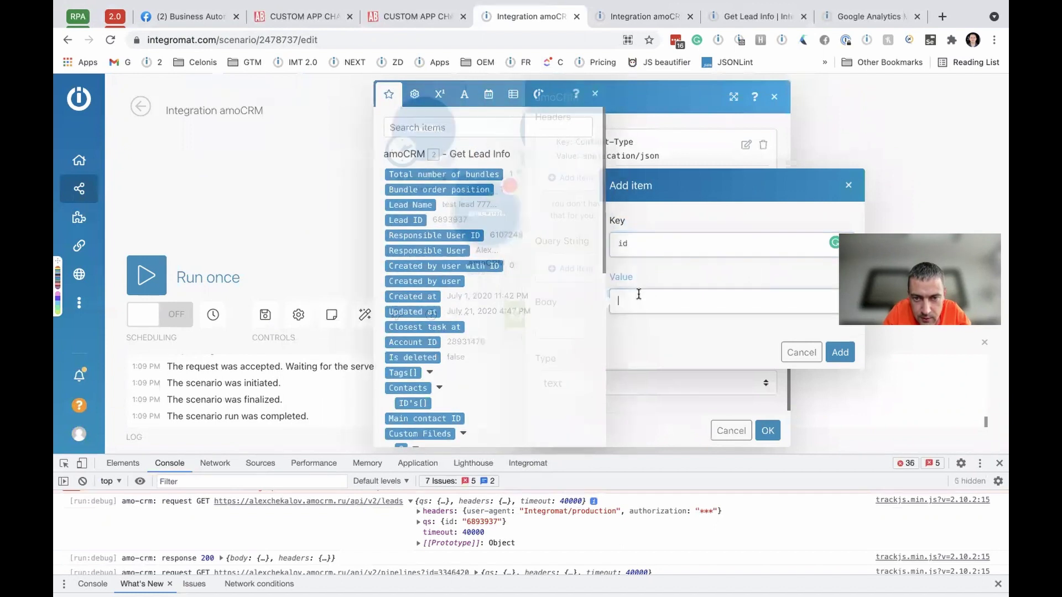
key(ctrl+v)
key(ctrl+z)
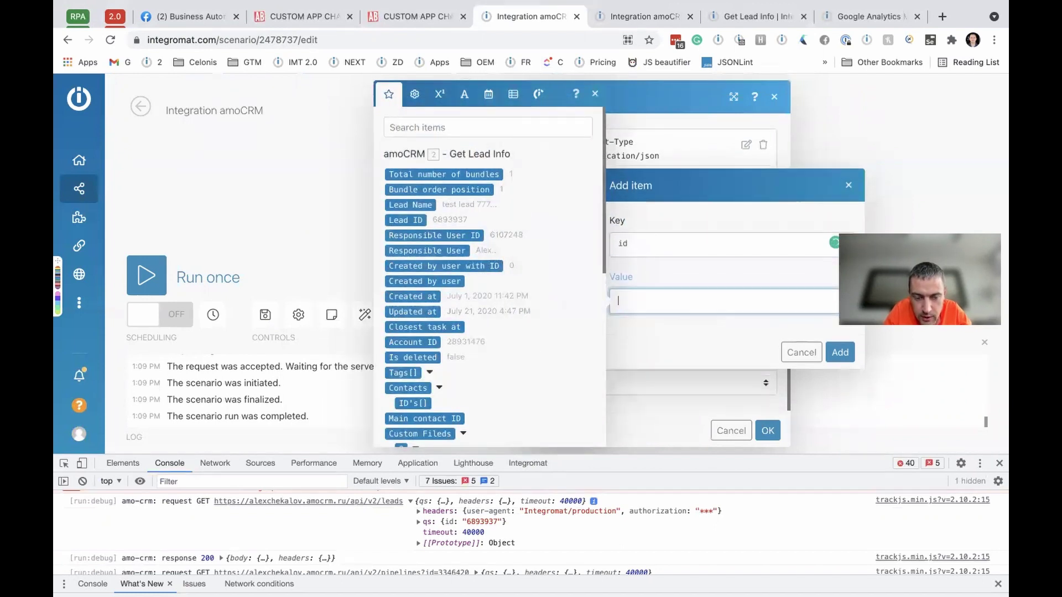
key(super+shift+v)
click(344, 538)
key(Return)
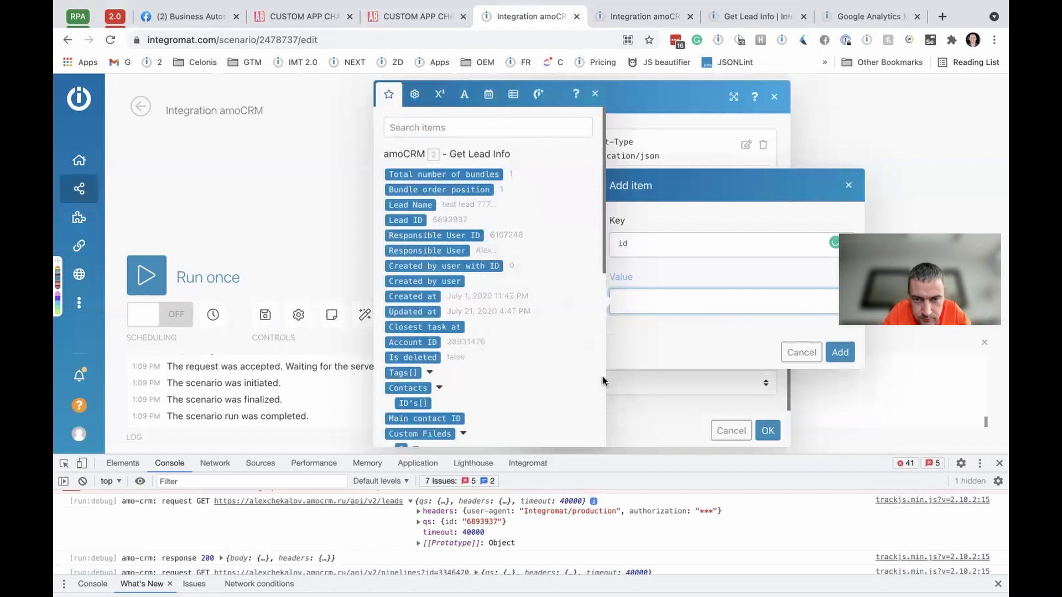
click(840, 352)
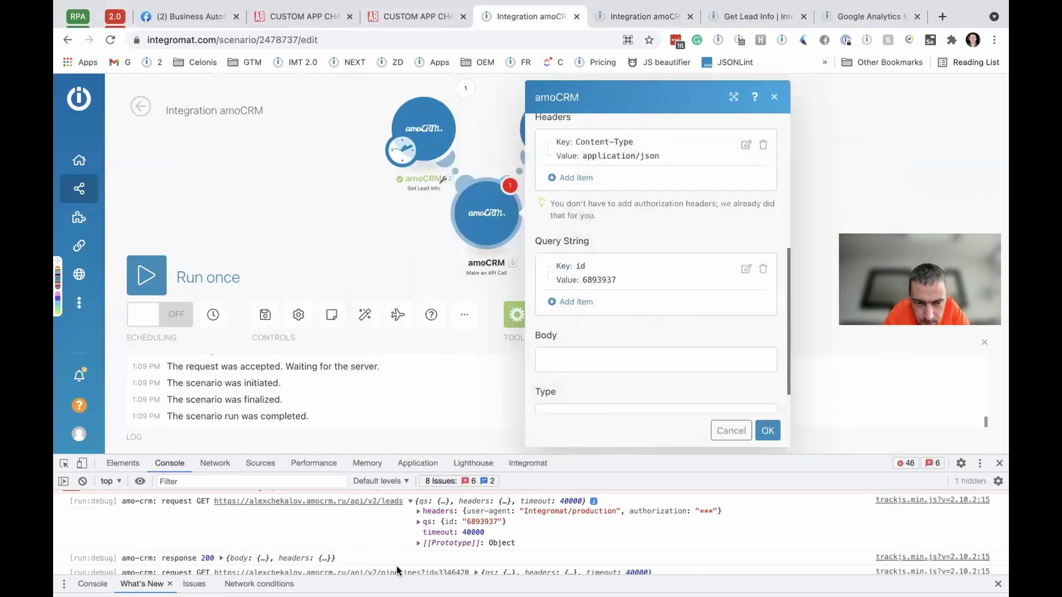
Step: Set the API call's URL to /v2/leads, matching the end of the logged request address, and save the module settings
drag(410, 503, 362, 513)
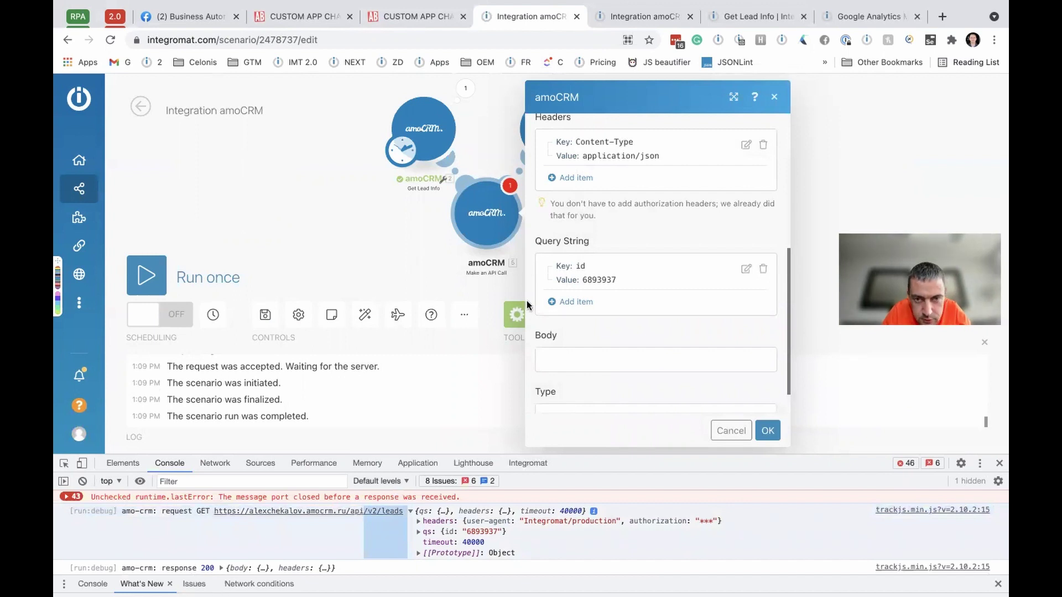
scroll(601, 293, up, 5)
click(599, 242)
text(/v2/leads)
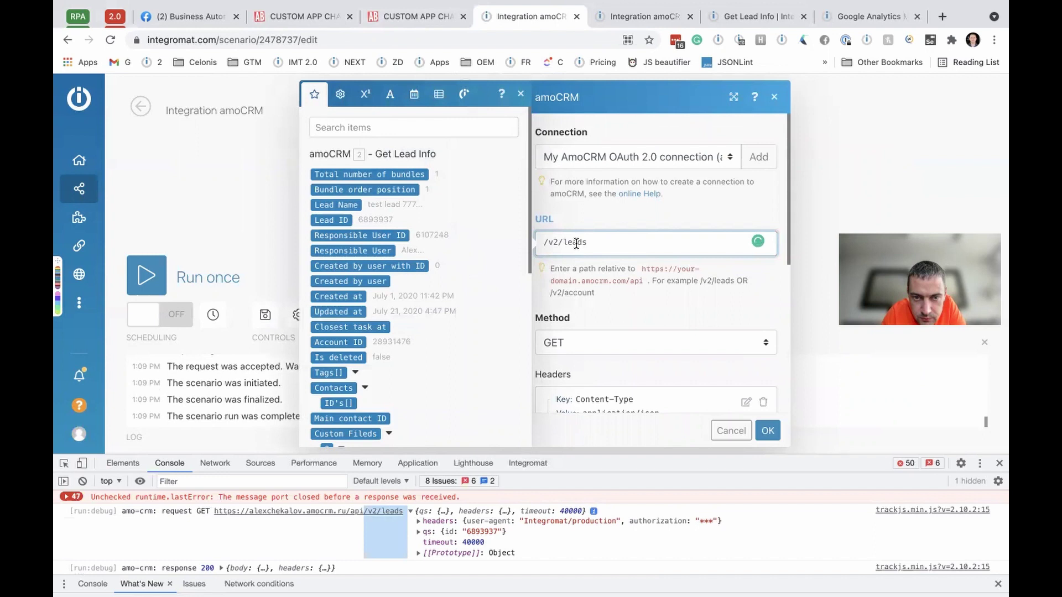
click(768, 430)
Step: Run only the Make an API Call module and check its operation output
right_click(487, 206)
click(512, 234)
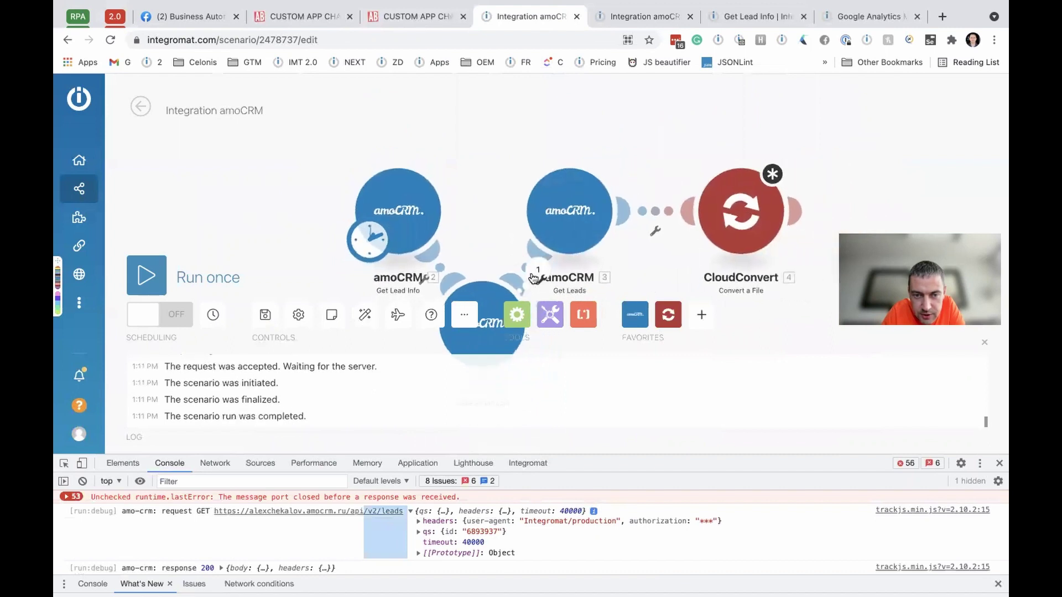
click(539, 277)
click(476, 185)
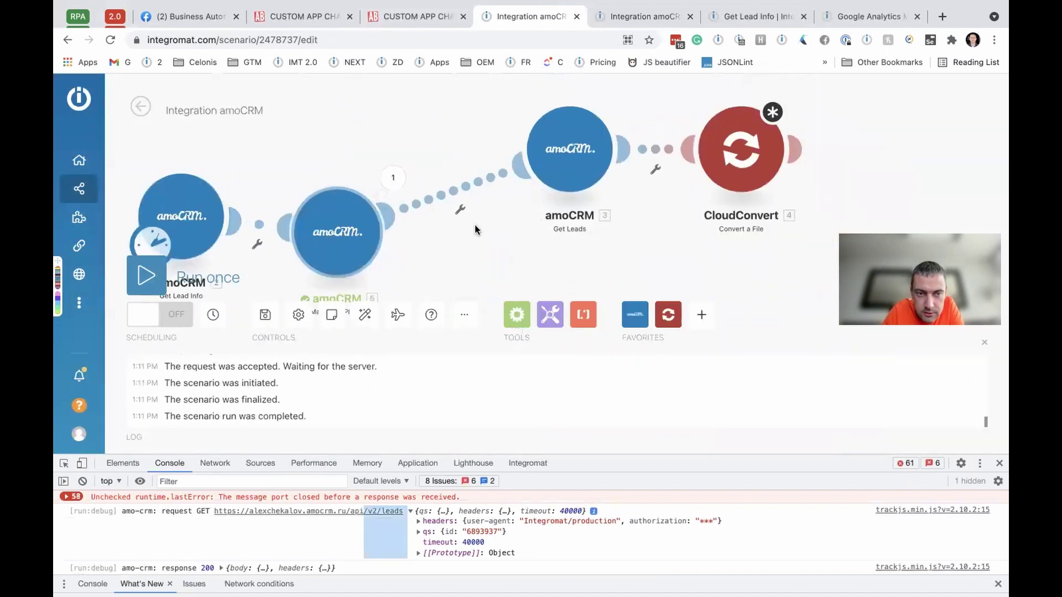
Step: Unlink Get Leads from the Make an API Call module and run the scenario once
click(459, 209)
click(475, 223)
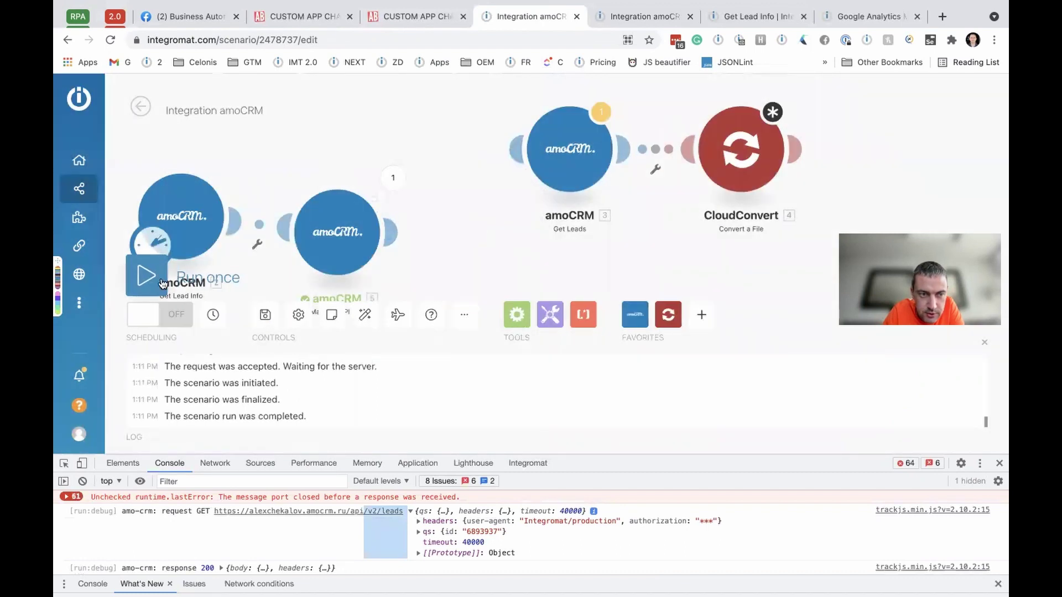
click(161, 282)
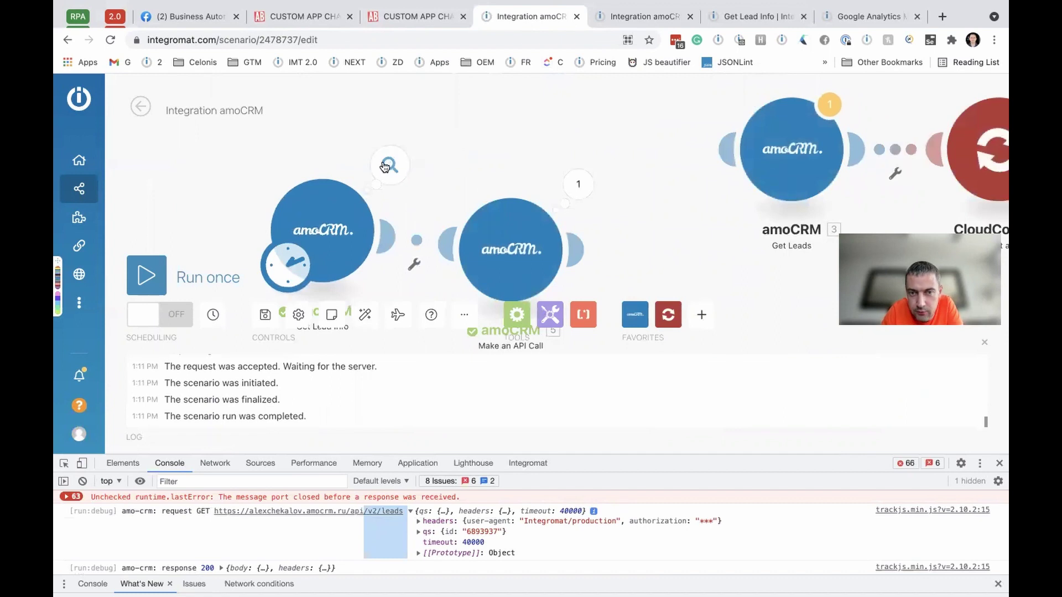
Step: Open the Make an API Call result and expand the output body down to the first embedded item
click(578, 184)
click(658, 315)
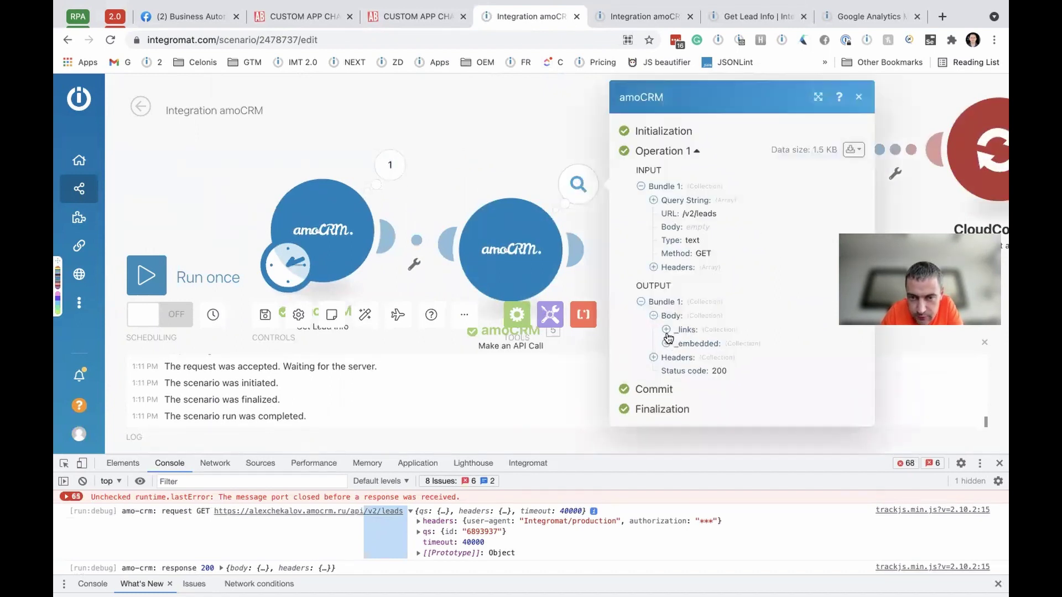
click(667, 344)
click(667, 342)
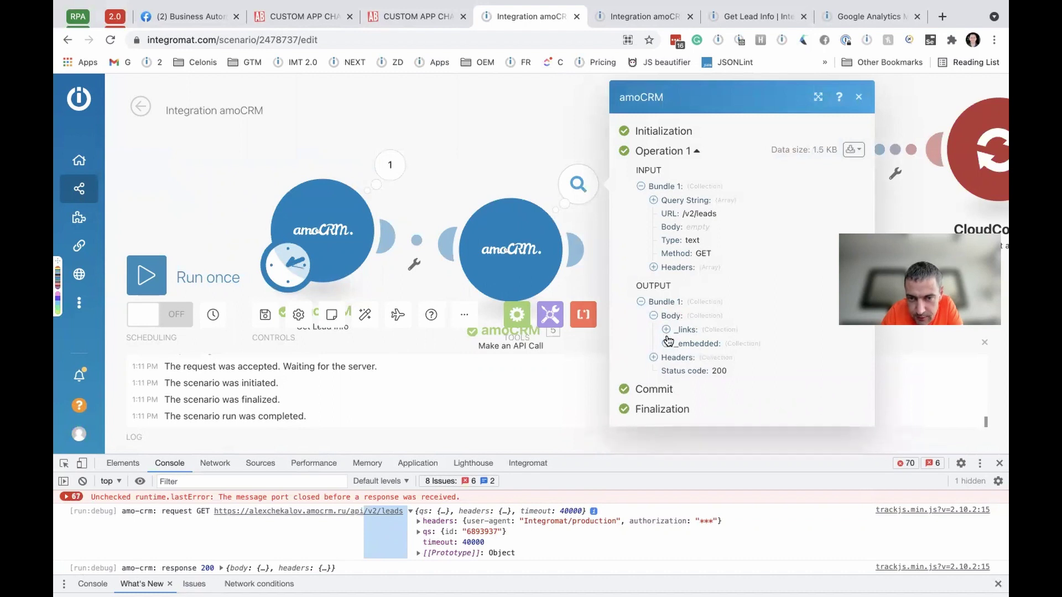
click(667, 343)
click(667, 330)
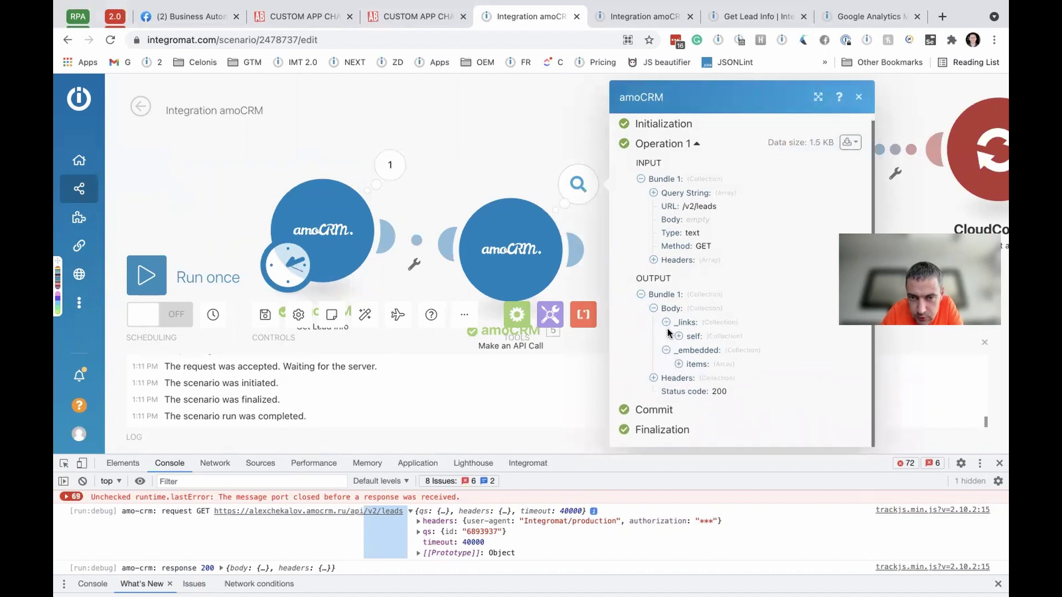
click(680, 364)
click(692, 363)
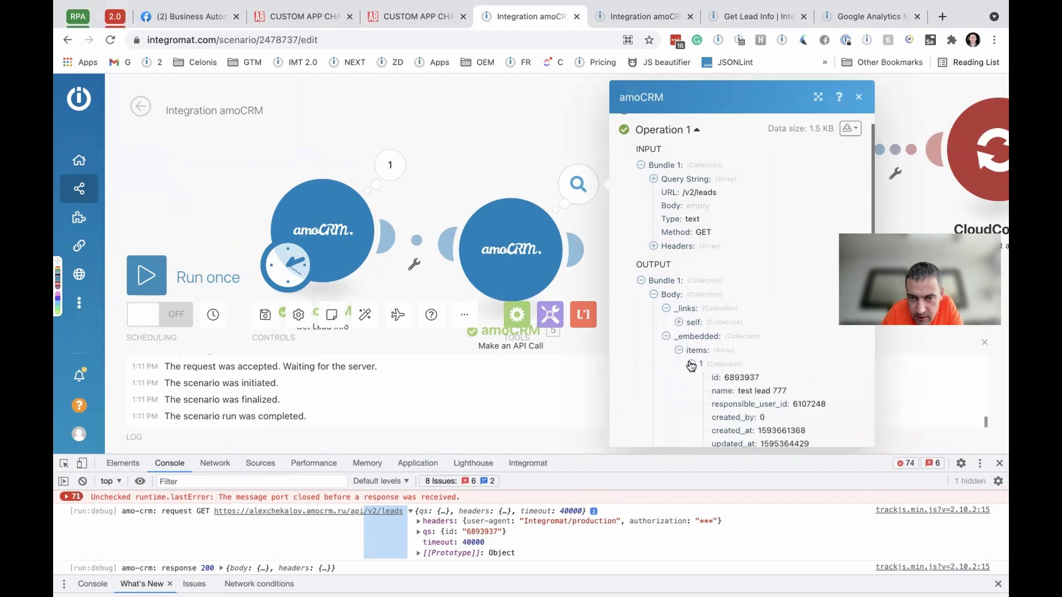
Step: Review the basic fields of the lead returned by the API call, highlighting the block of values
scroll(747, 321, down, 5)
scroll(747, 321, down, 4)
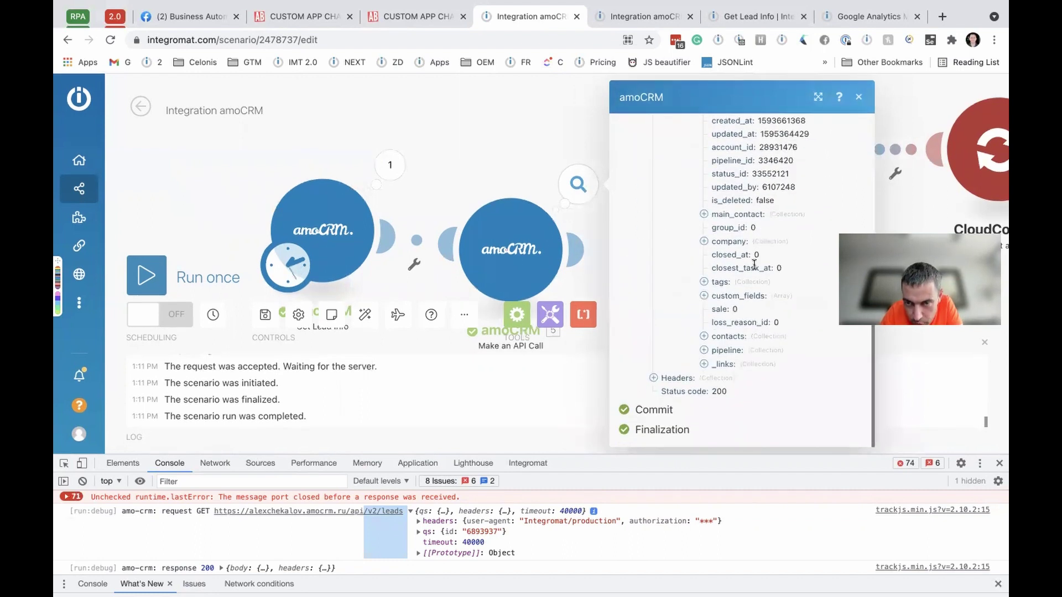
scroll(754, 265, up, 4)
drag(722, 188, 783, 380)
click(784, 379)
scroll(735, 274, down, 4)
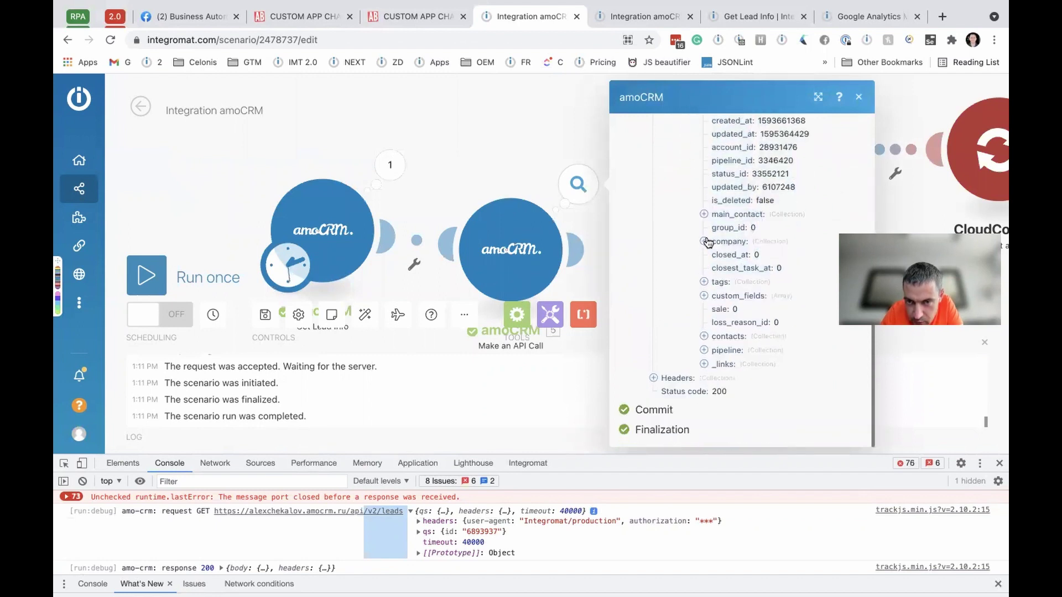
Step: Inspect the main_contact, company, tags and custom_fields entries of the returned lead, collapsing both custom fields again
click(705, 241)
click(704, 215)
click(705, 323)
click(704, 309)
scroll(707, 311, down, 2)
click(717, 296)
click(717, 282)
scroll(715, 309, up, 1)
click(716, 310)
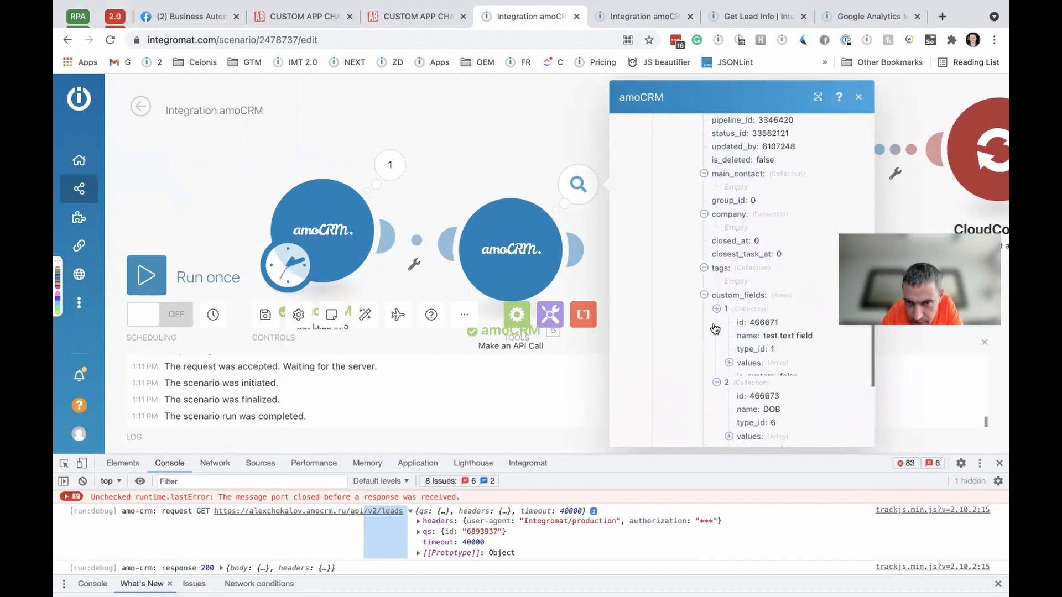
click(716, 324)
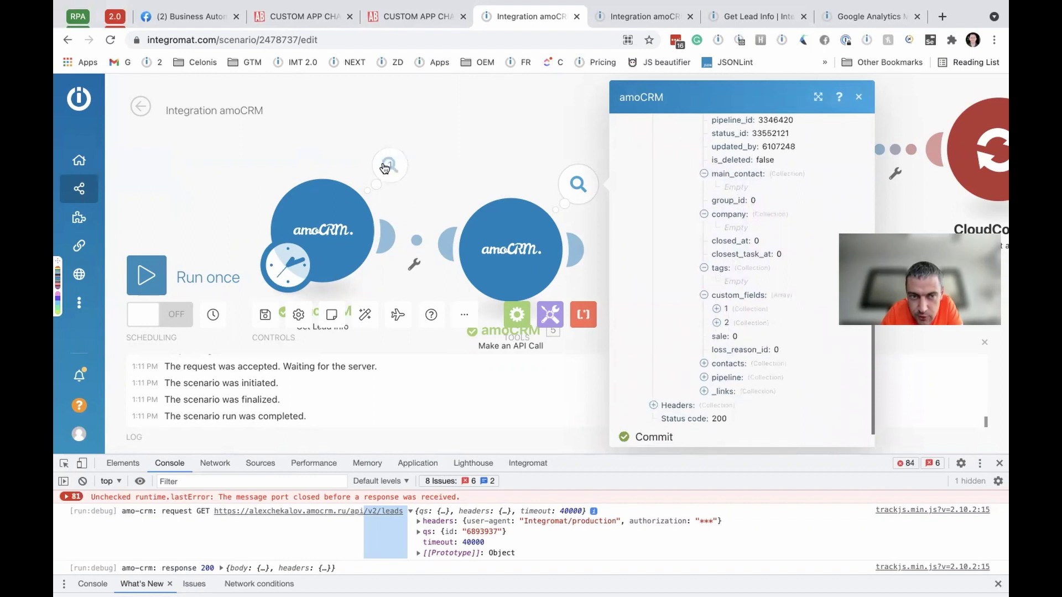
Step: Inspect the contacts and pipeline entries, and highlight the fields from responsible_user_id to updated_by in the API call's output
click(704, 364)
scroll(707, 354, down, 1)
click(705, 359)
scroll(762, 340, up, 4)
scroll(762, 341, up, 4)
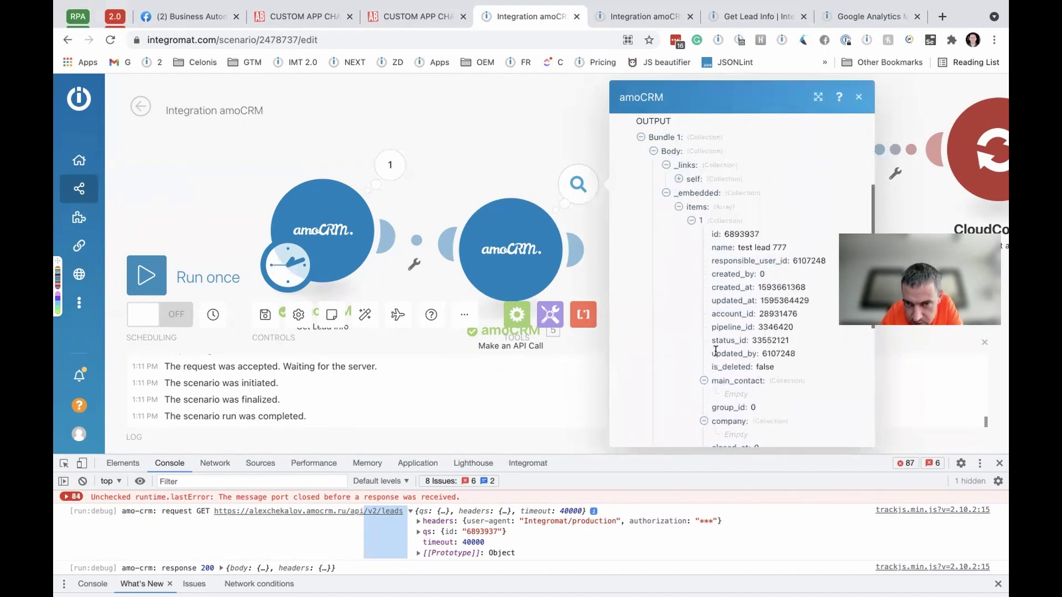
drag(786, 354, 717, 262)
click(766, 281)
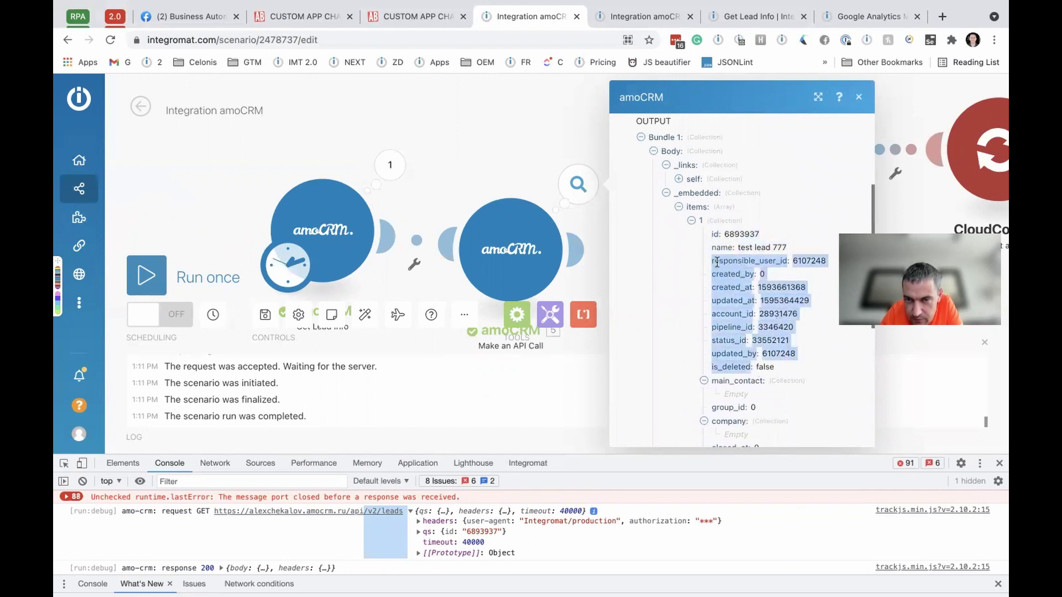
Step: Open the Get Lead Info output and highlight its Pipeline name and Responsible User fields for comparison
click(390, 165)
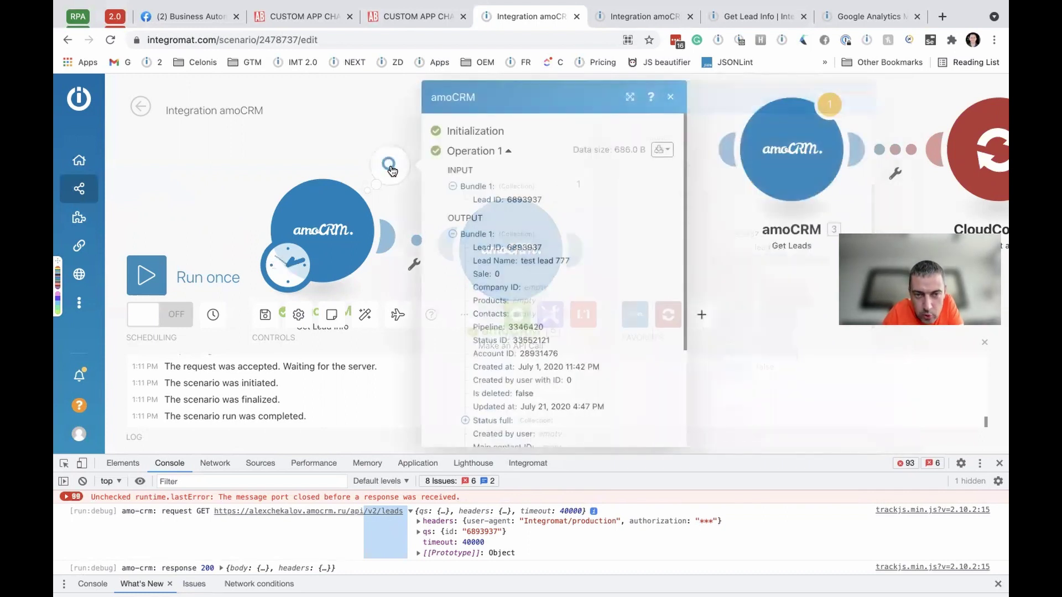
scroll(515, 315, down, 3)
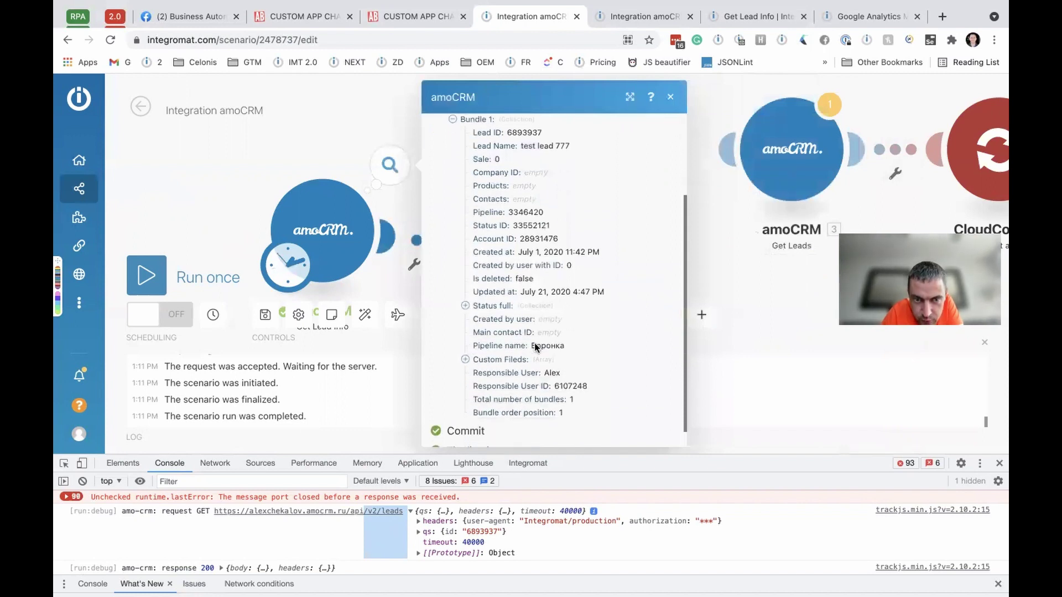
drag(536, 346, 590, 350)
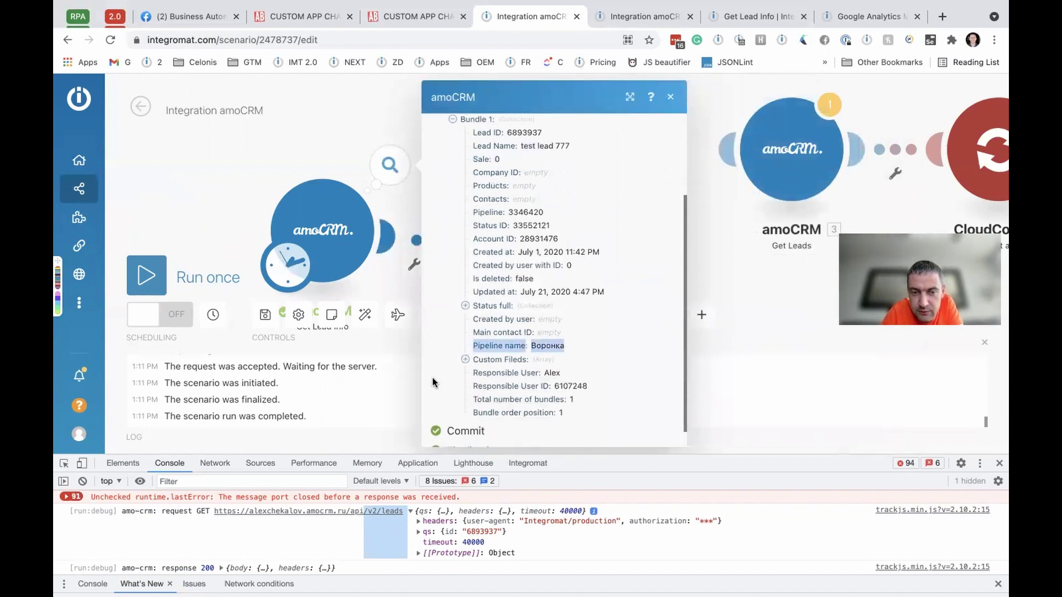
drag(480, 380, 589, 377)
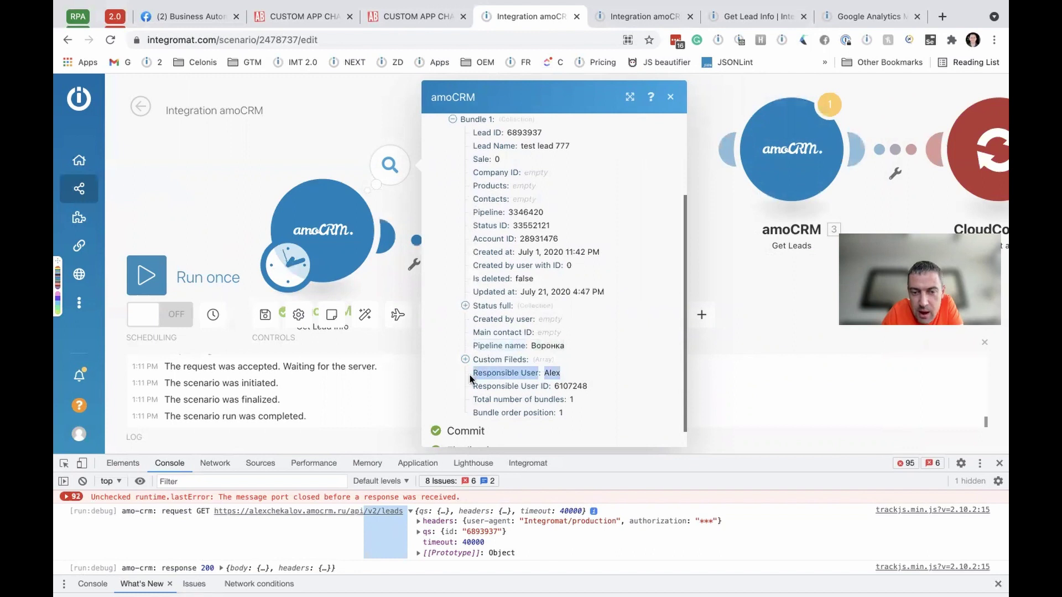
double_click(487, 381)
drag(472, 379, 576, 378)
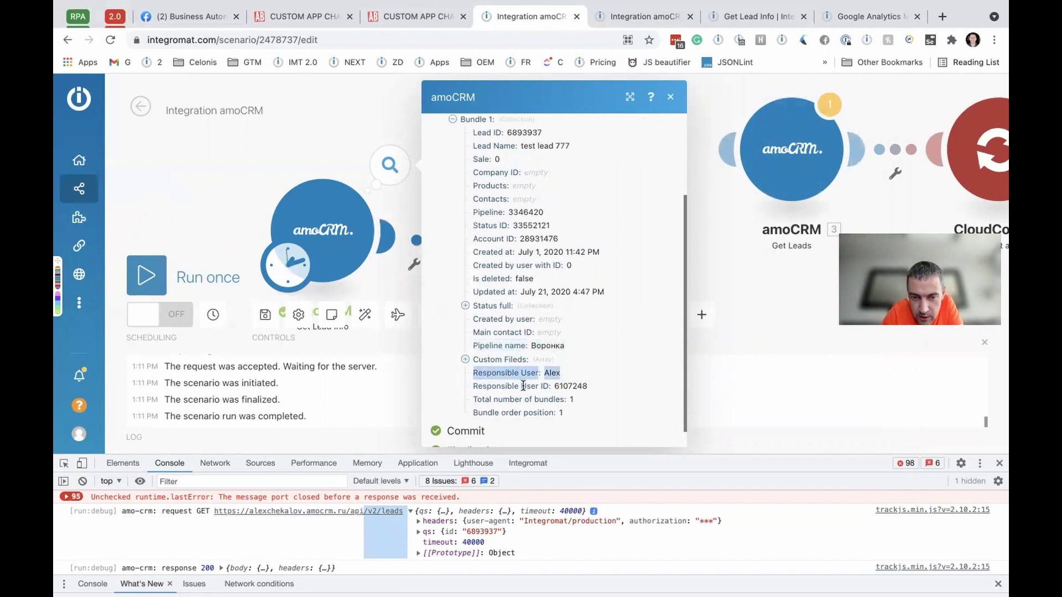
Step: Compare the Responsible User and Responsible User ID fields in the Get Lead Info output, shrink the developer console and close the output
drag(466, 390, 591, 391)
drag(478, 375, 597, 378)
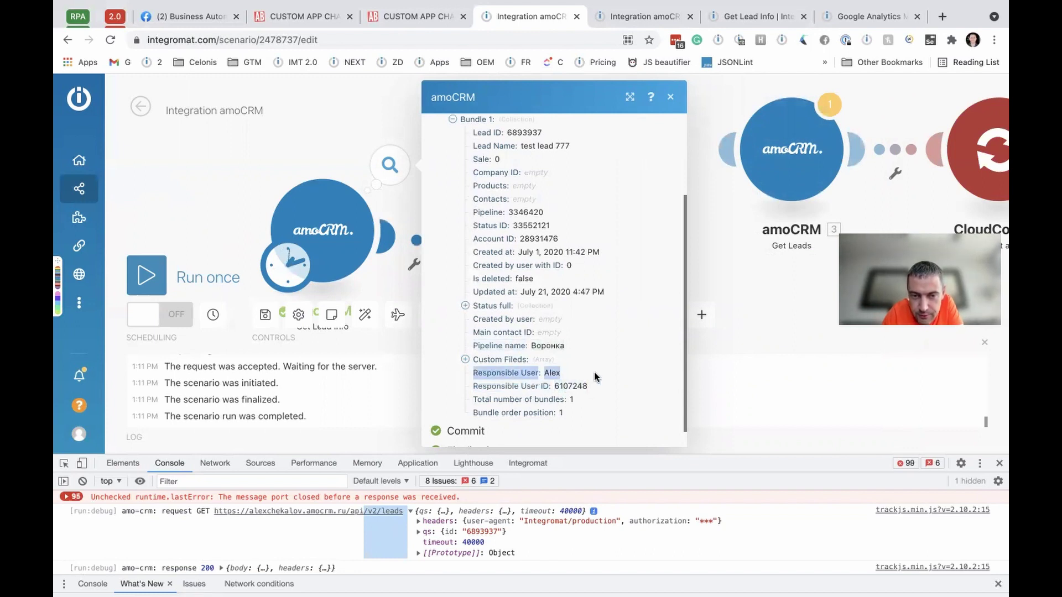
click(543, 381)
drag(466, 386, 592, 383)
click(592, 386)
drag(490, 399, 456, 386)
click(455, 386)
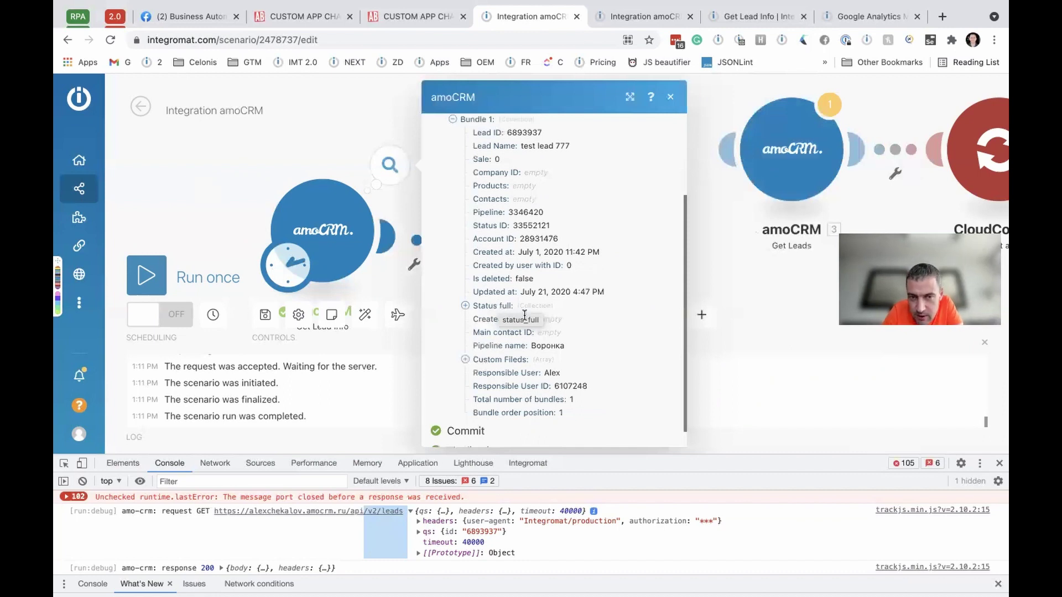
scroll(524, 315, down, 1)
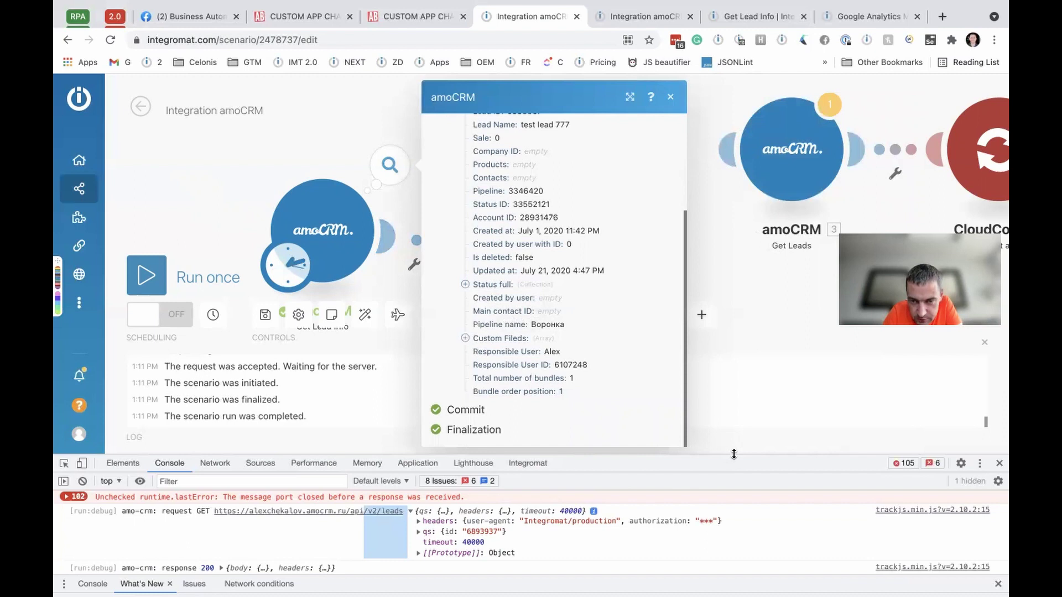
drag(726, 458, 706, 495)
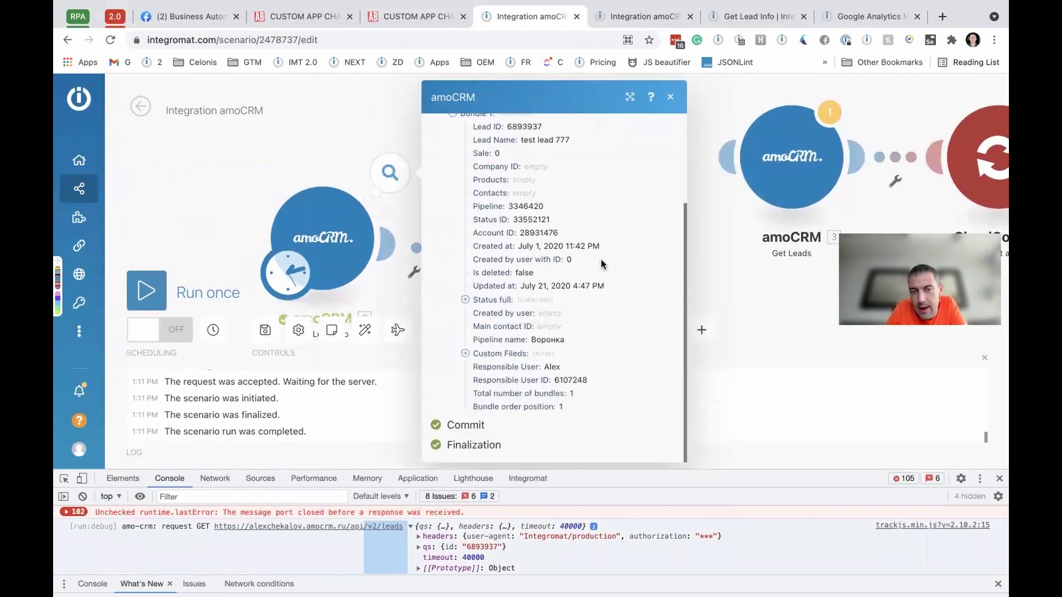
click(240, 168)
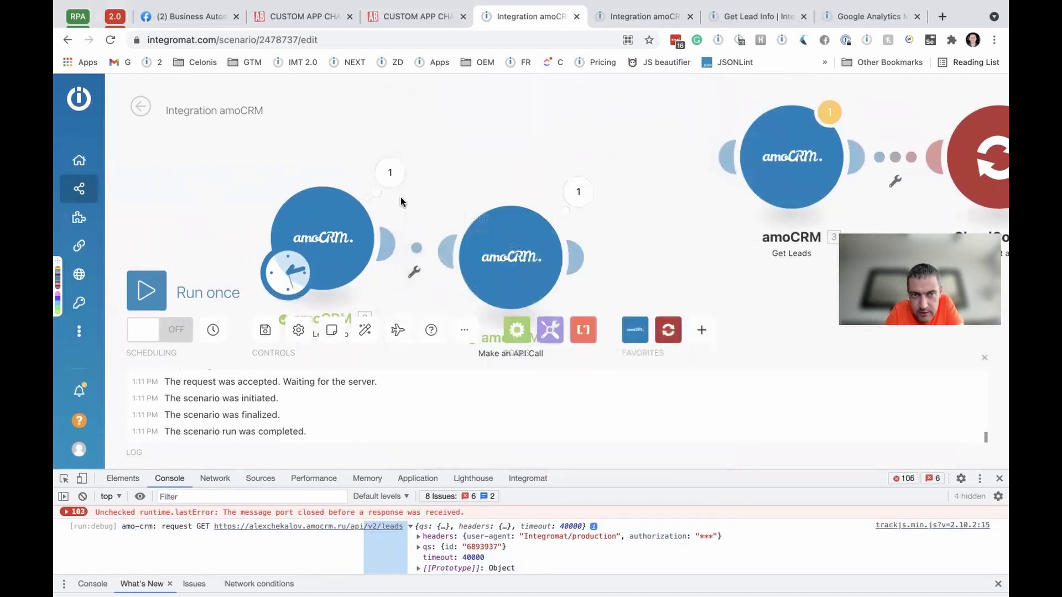
Step: Line up the Make an API Call module level with the Get Lead Info module and space the two further apart
drag(521, 257, 567, 238)
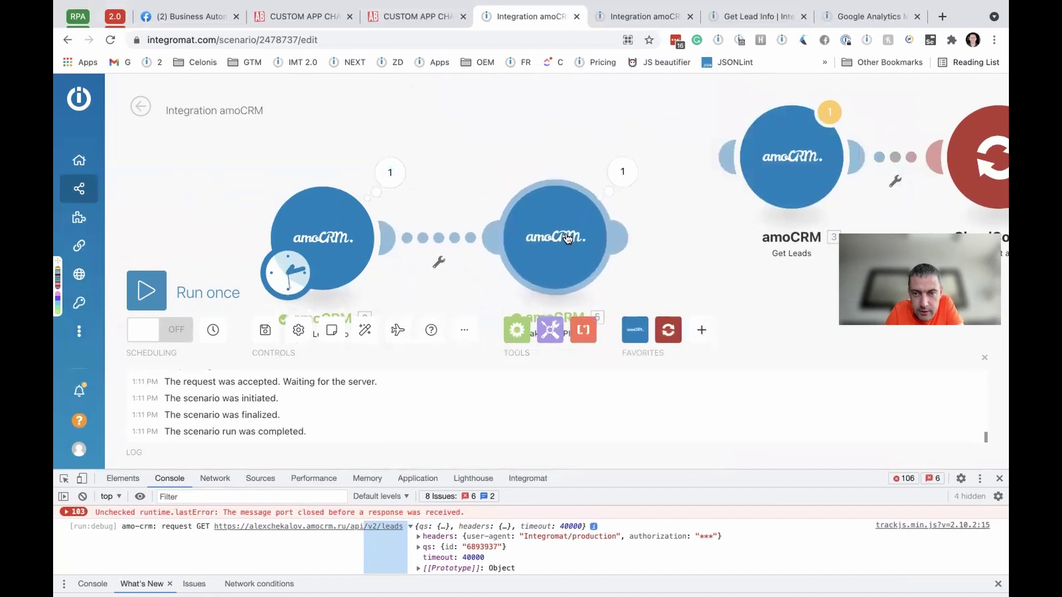
scroll(442, 144, down, 3)
scroll(459, 231, down, 3)
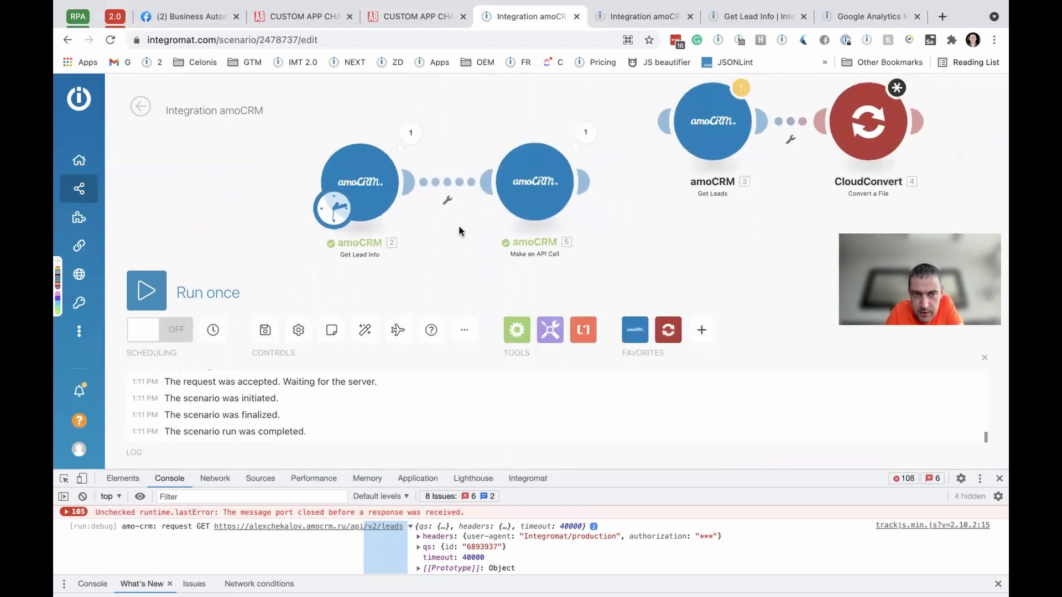
click(635, 329)
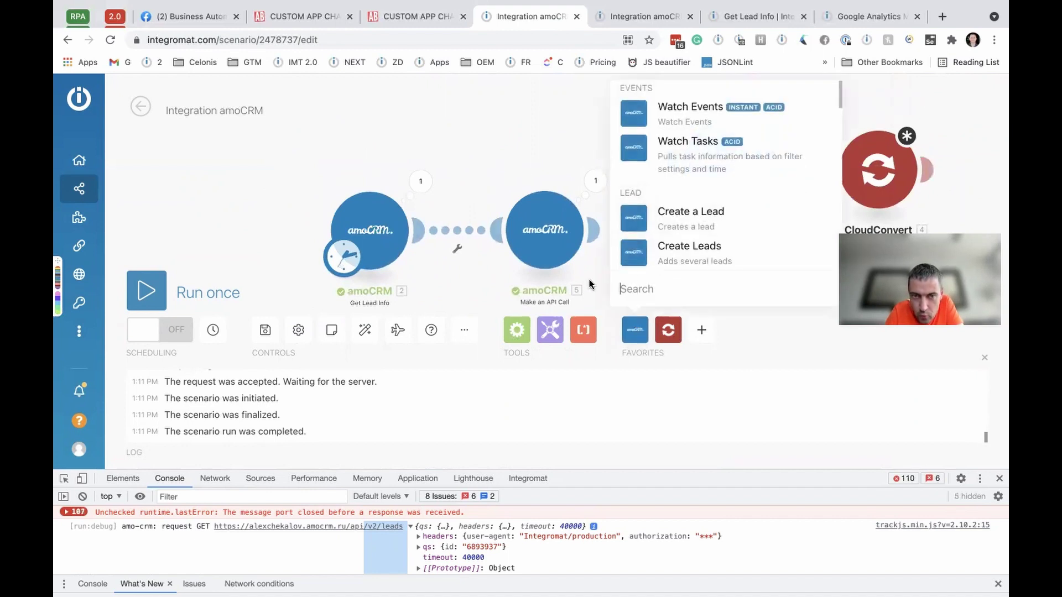
click(642, 219)
scroll(557, 209, down, 5)
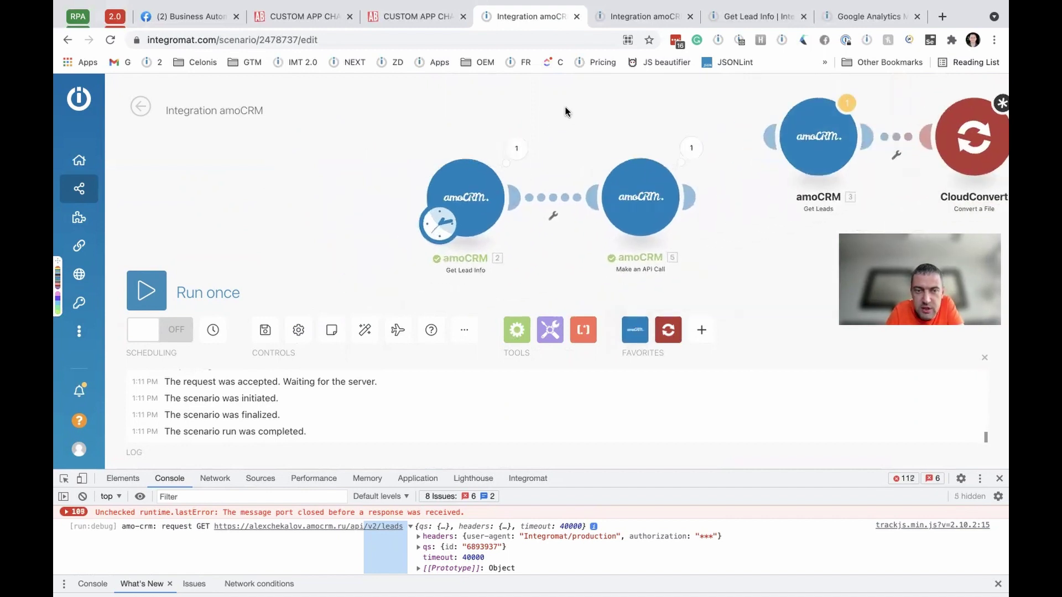
Step: Add an HTTP Make a request module on the empty canvas below the Get Lead Info module
scroll(523, 238, up, 5)
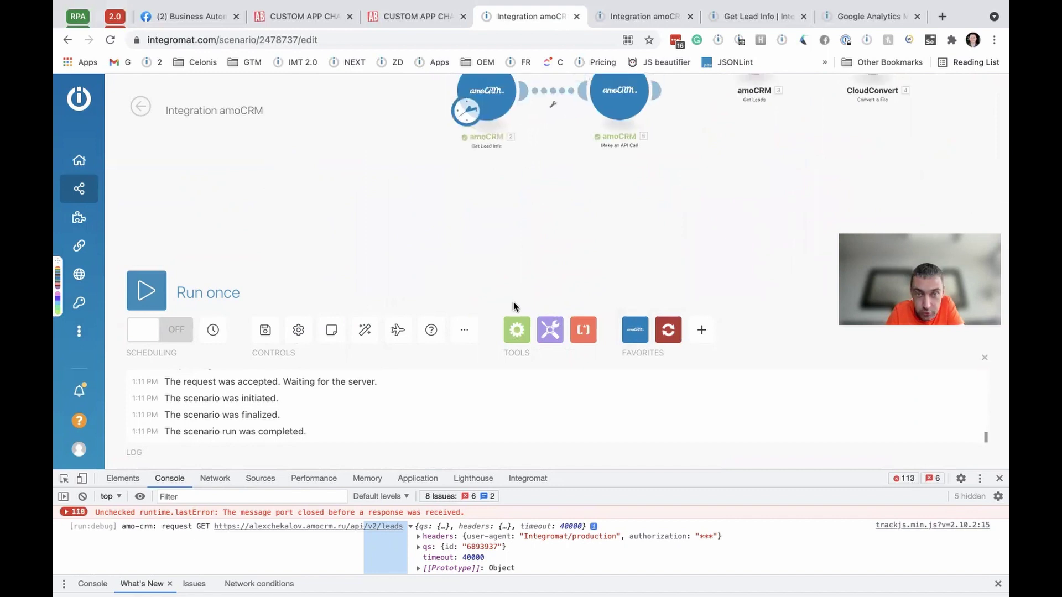
right_click(436, 227)
click(451, 237)
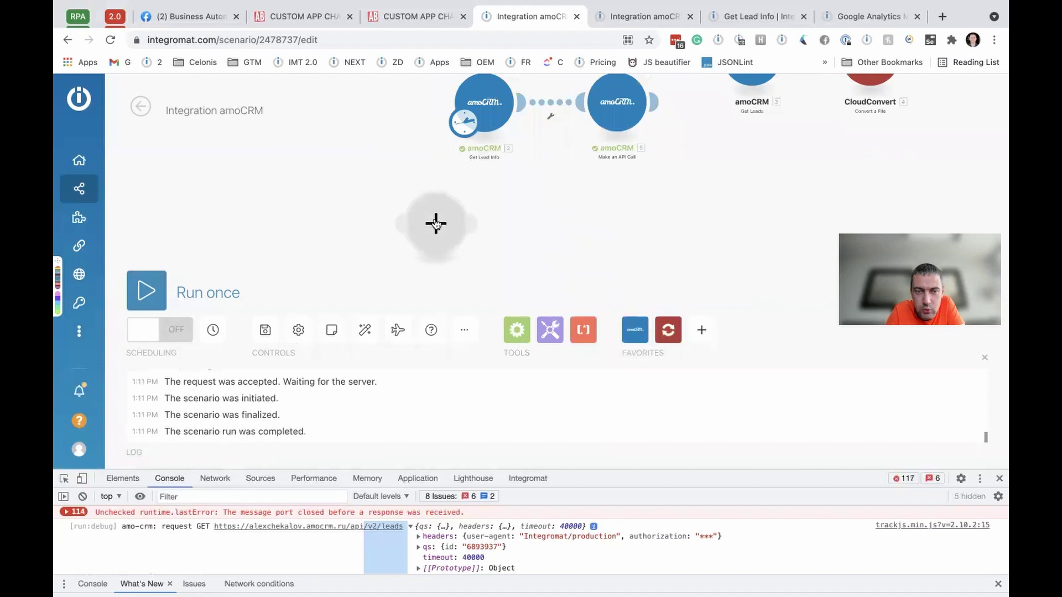
click(436, 223)
click(483, 265)
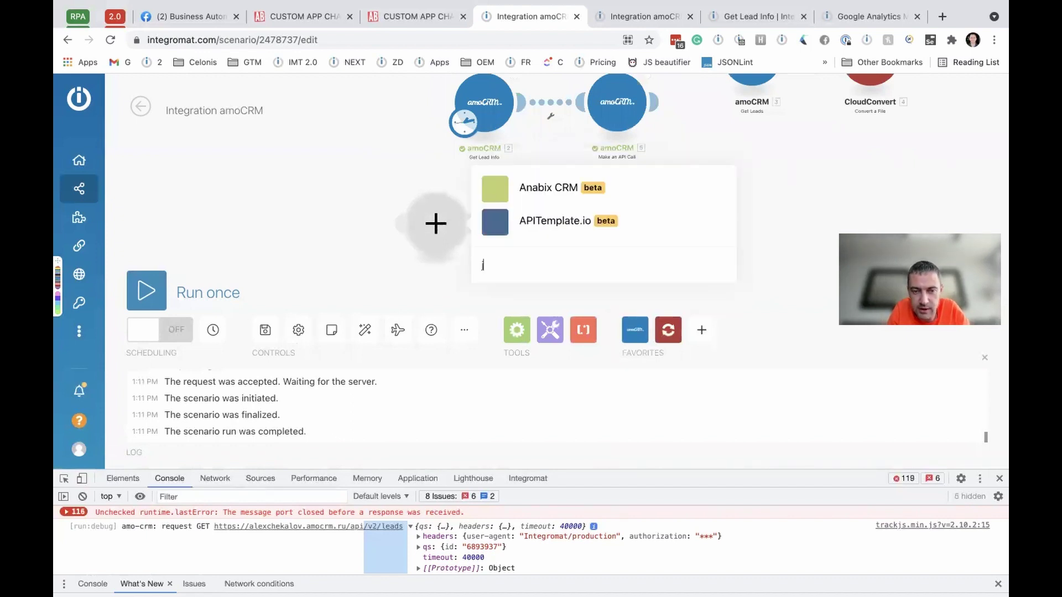
text(http)
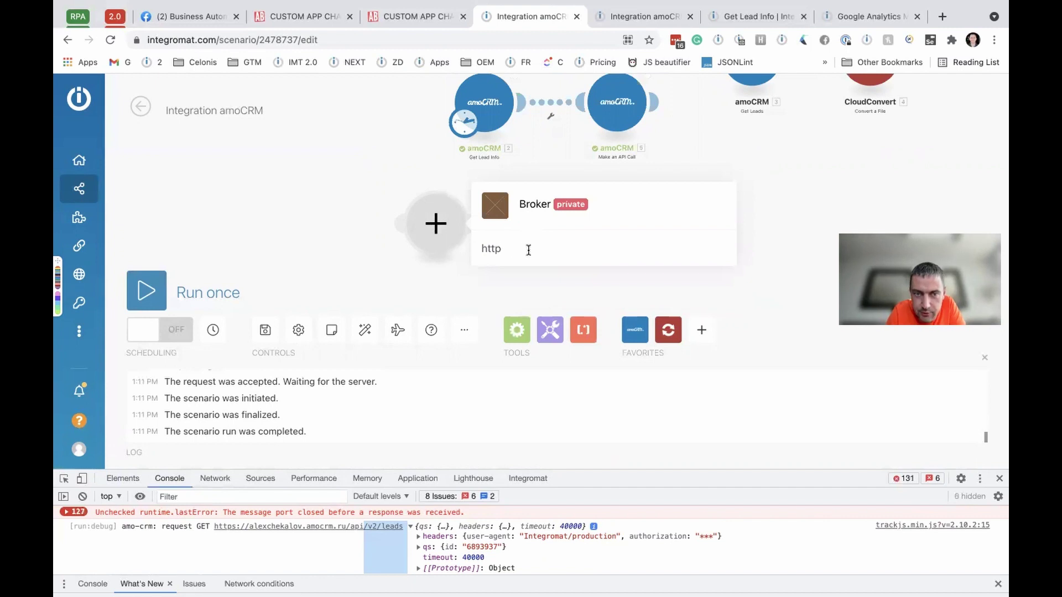
click(494, 224)
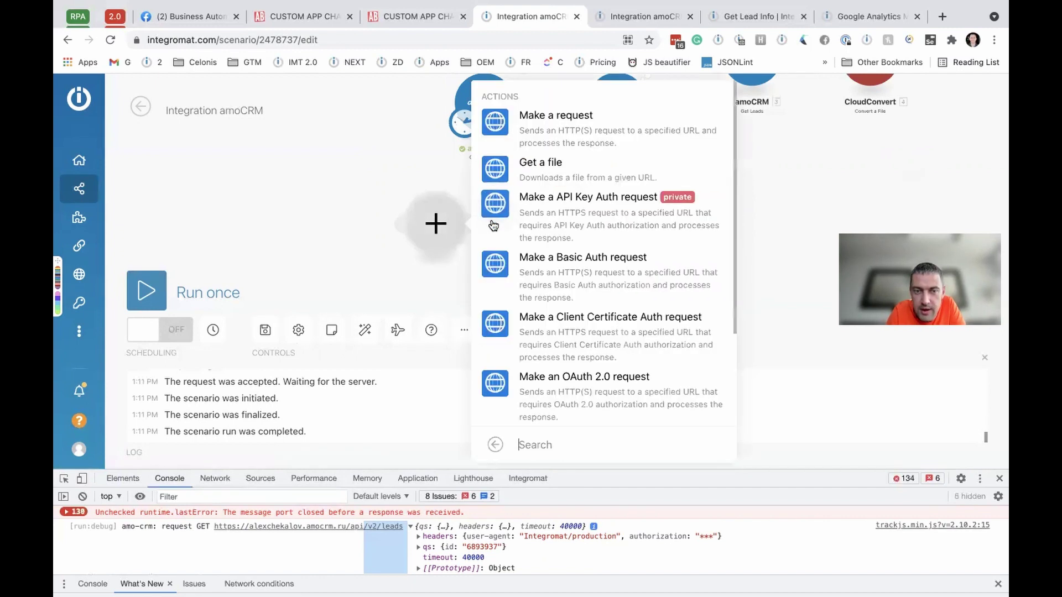
click(496, 120)
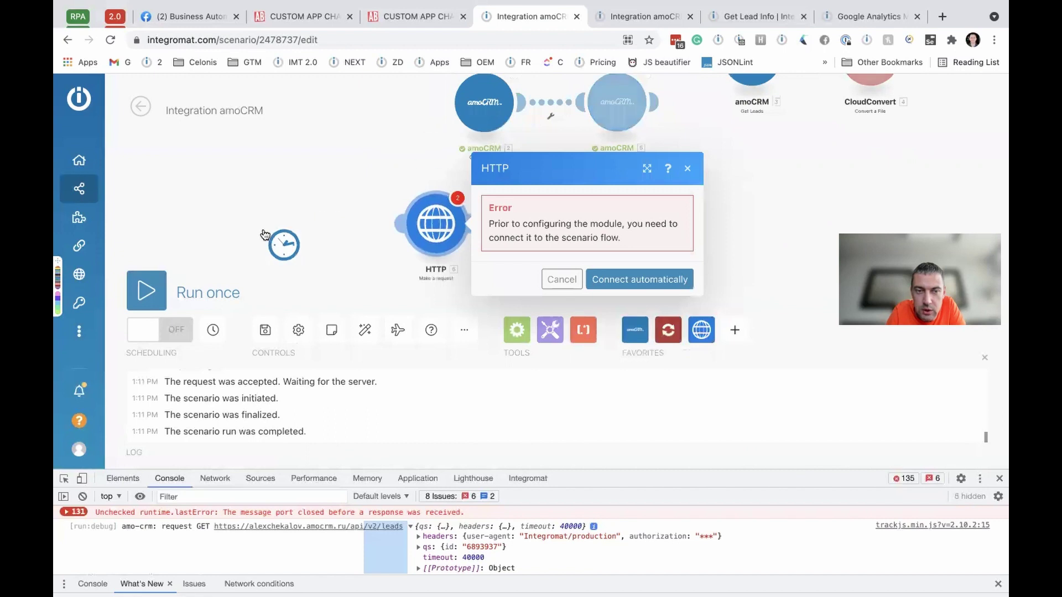
Step: Add a Repeater before the HTTP module and make it the scenario's starting module
click(517, 330)
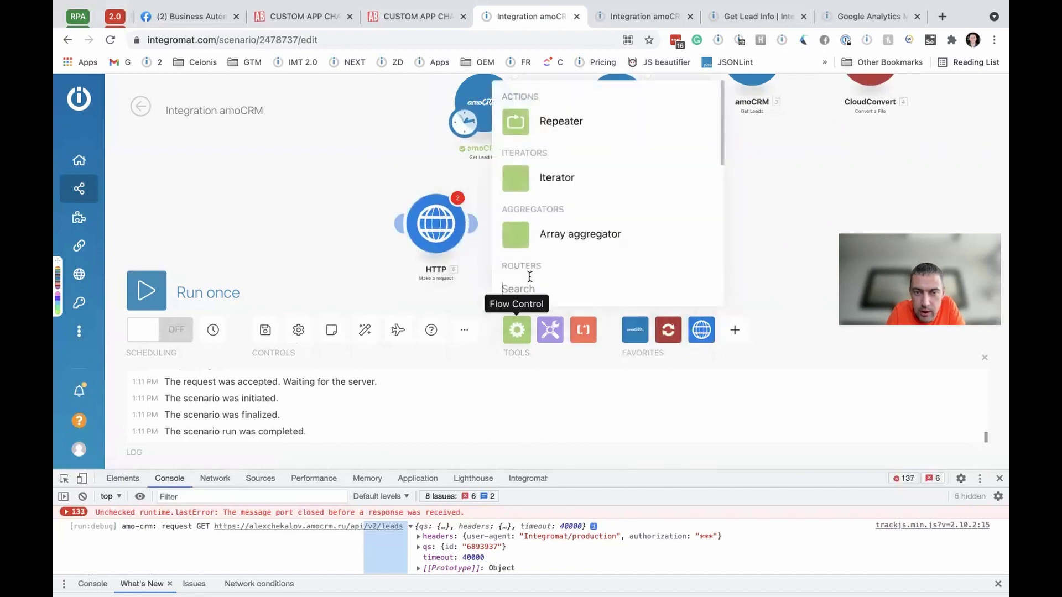
click(561, 121)
click(277, 221)
drag(451, 129, 256, 239)
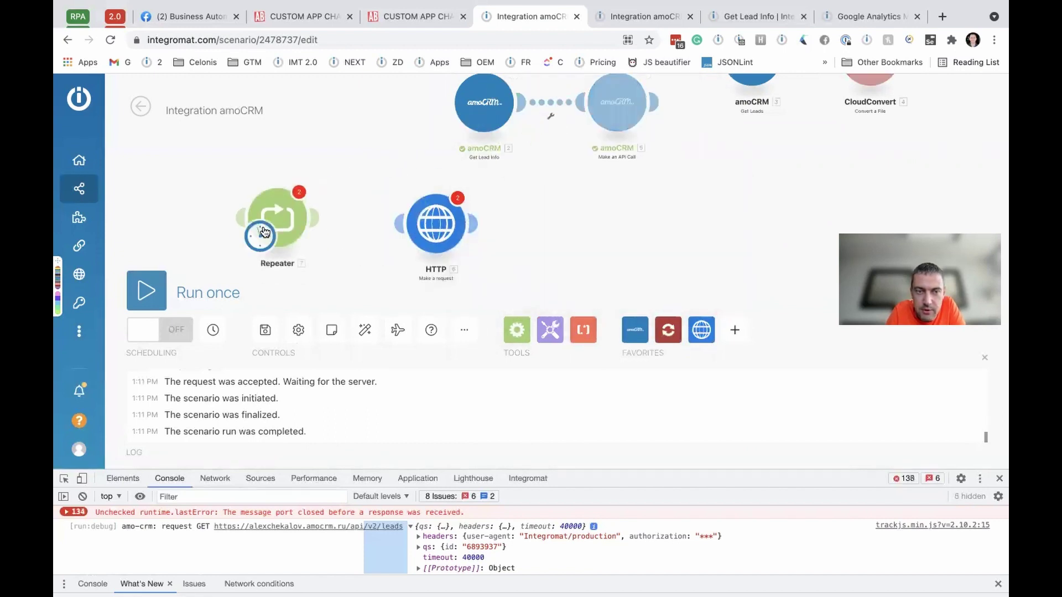
Step: Add a Tools Get variable module on the canvas beyond the HTTP module
click(548, 331)
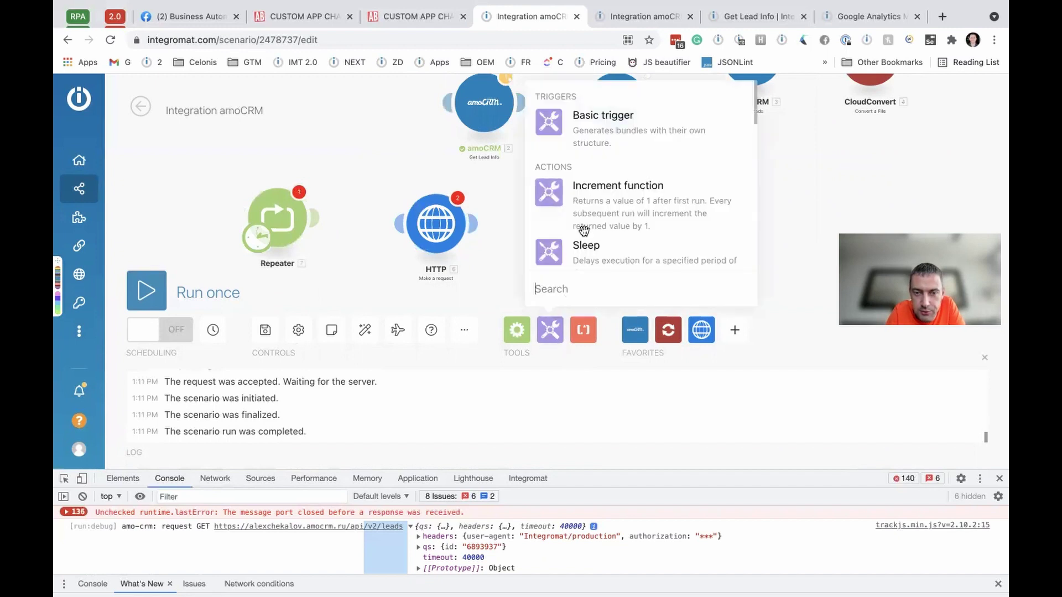
scroll(656, 246, down, 5)
click(603, 217)
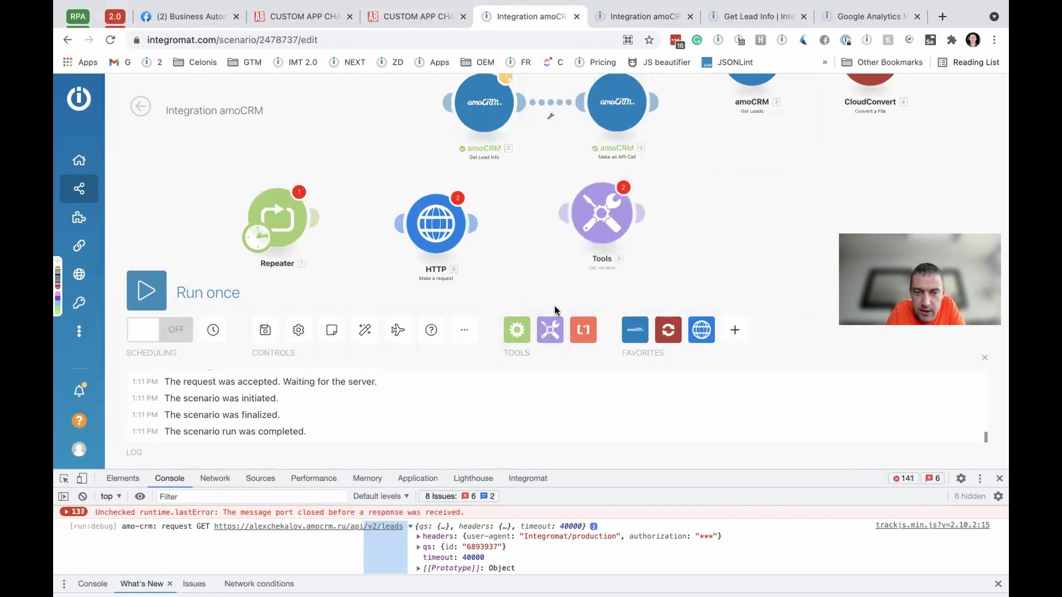
Step: Add a Tools Set variable module beyond the Get variable module, placed apart and unconnected
click(550, 331)
scroll(613, 247, down, 4)
scroll(614, 250, up, 5)
scroll(614, 250, up, 4)
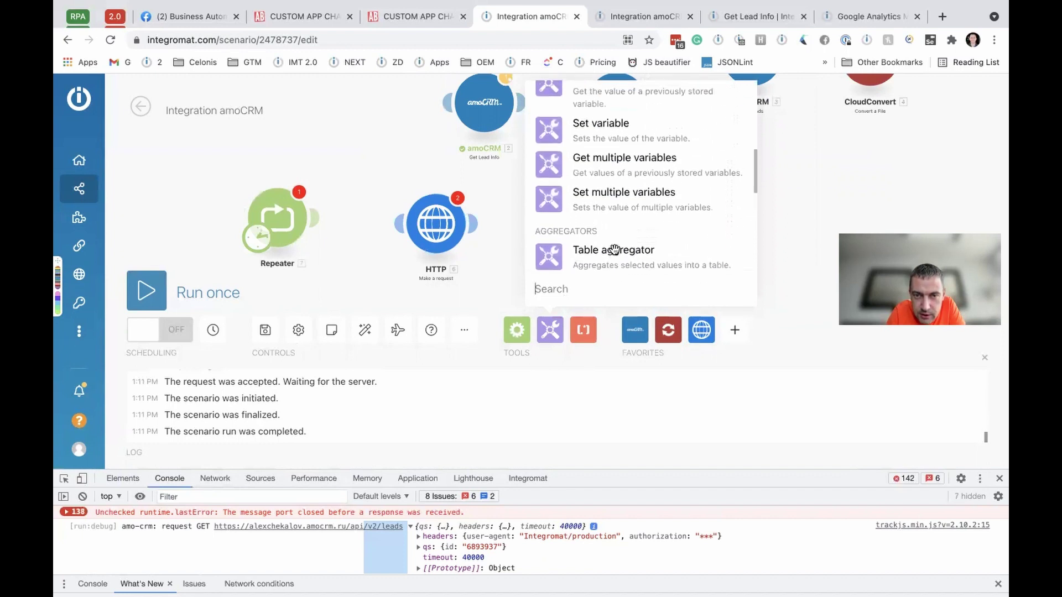
click(592, 145)
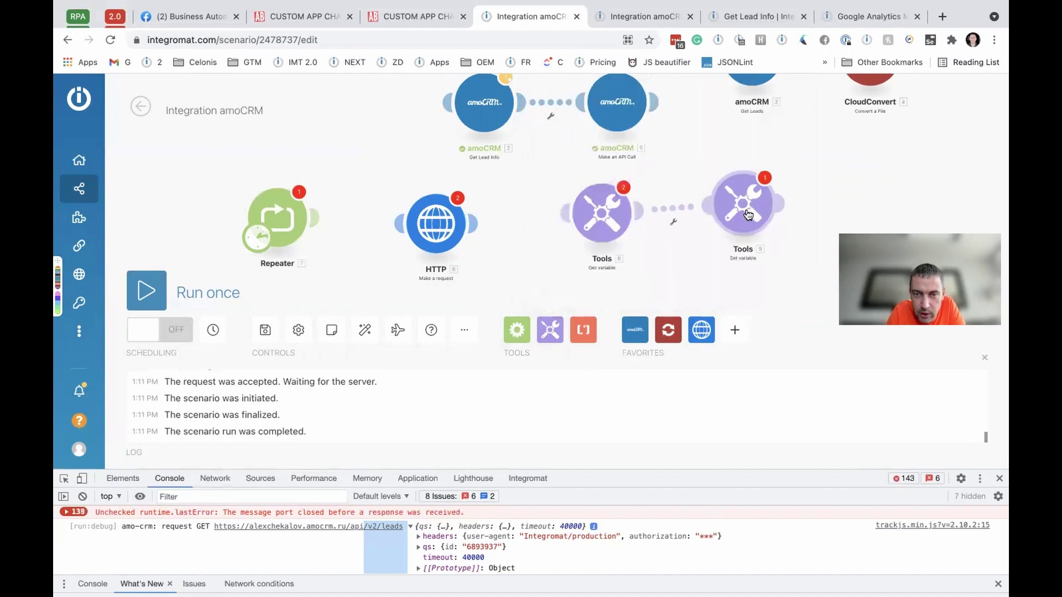
click(797, 206)
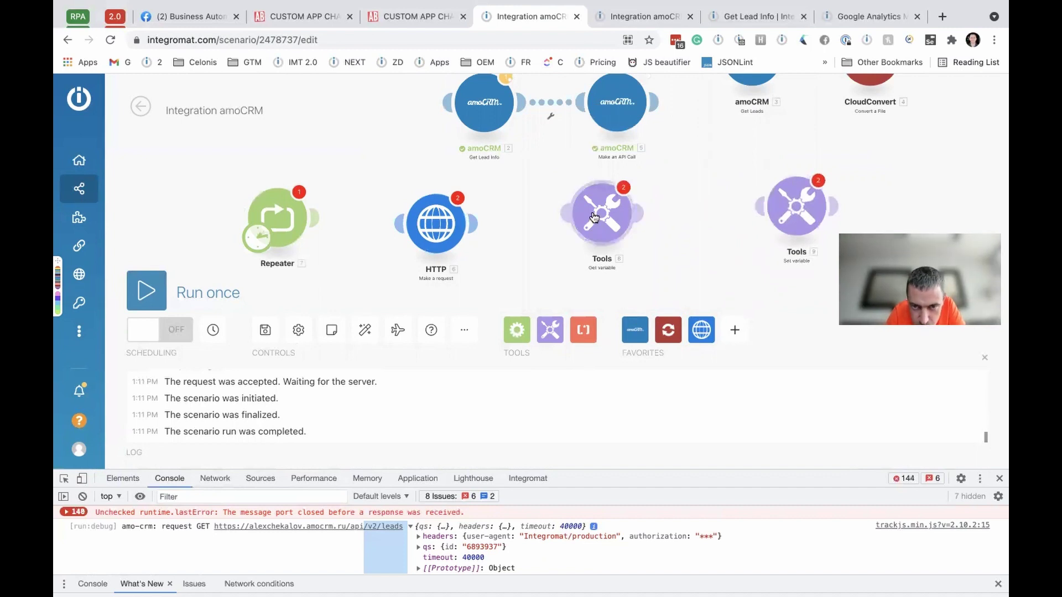
Step: Chain Get variable between the Repeater and HTTP modules and Set variable after HTTP, leaving the variable settings unfilled
drag(598, 223, 350, 221)
click(351, 221)
drag(800, 216, 544, 227)
click(775, 226)
click(478, 186)
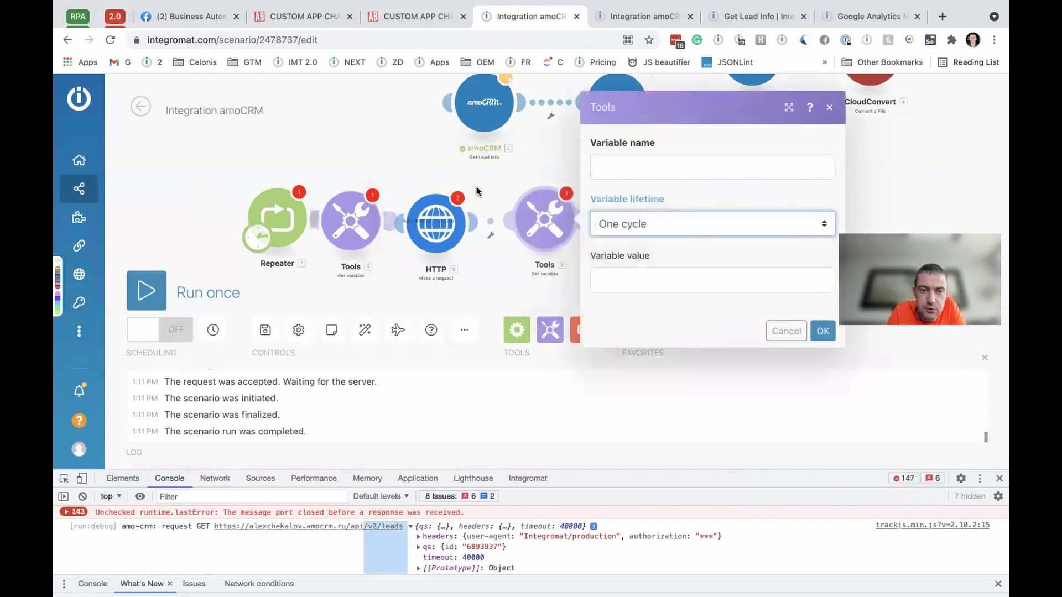
click(424, 255)
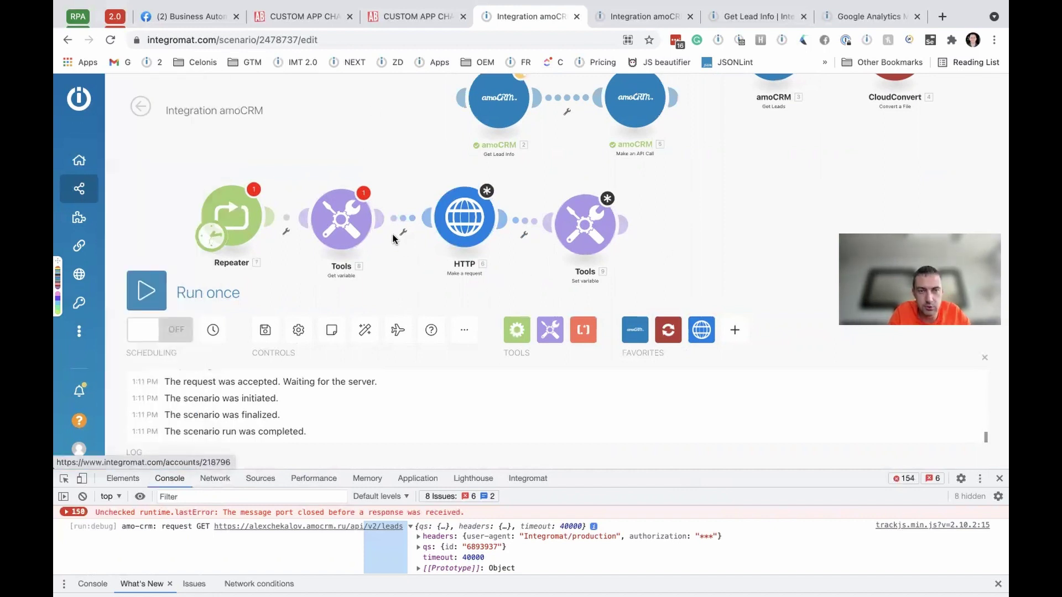
Step: Add an empty module placeholder beyond the Set variable module and search its app list for gmail
click(327, 37)
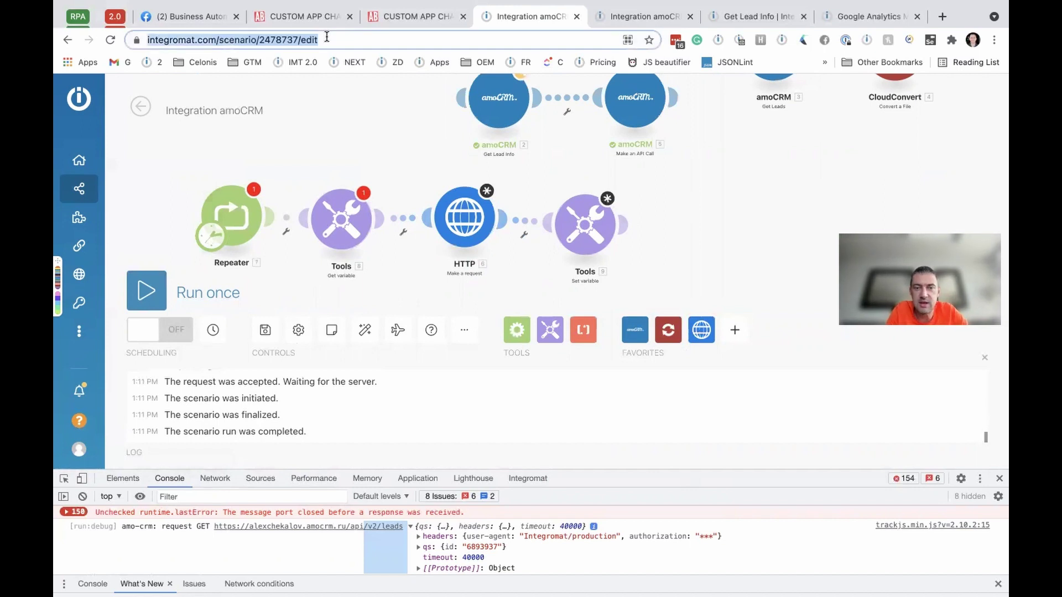
drag(387, 148, 402, 189)
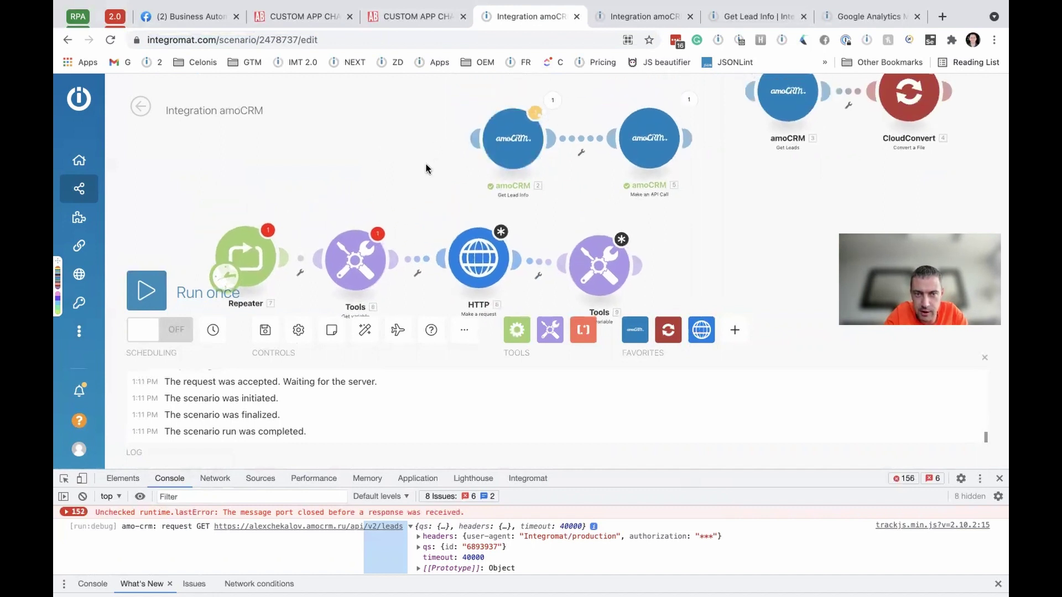
scroll(426, 169, down, 3)
right_click(684, 226)
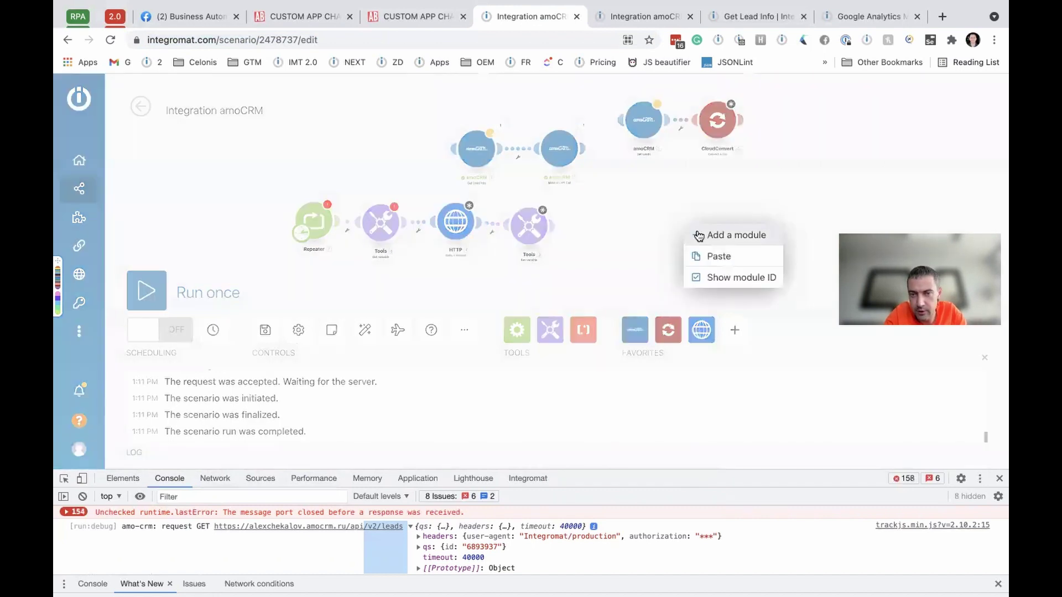
click(699, 236)
click(681, 221)
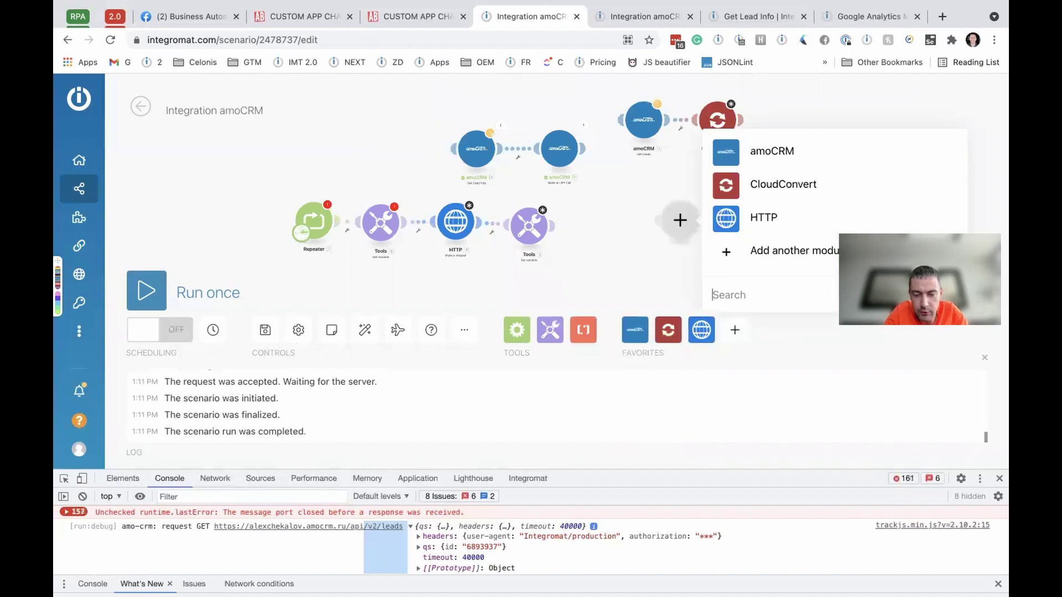
text(gmail)
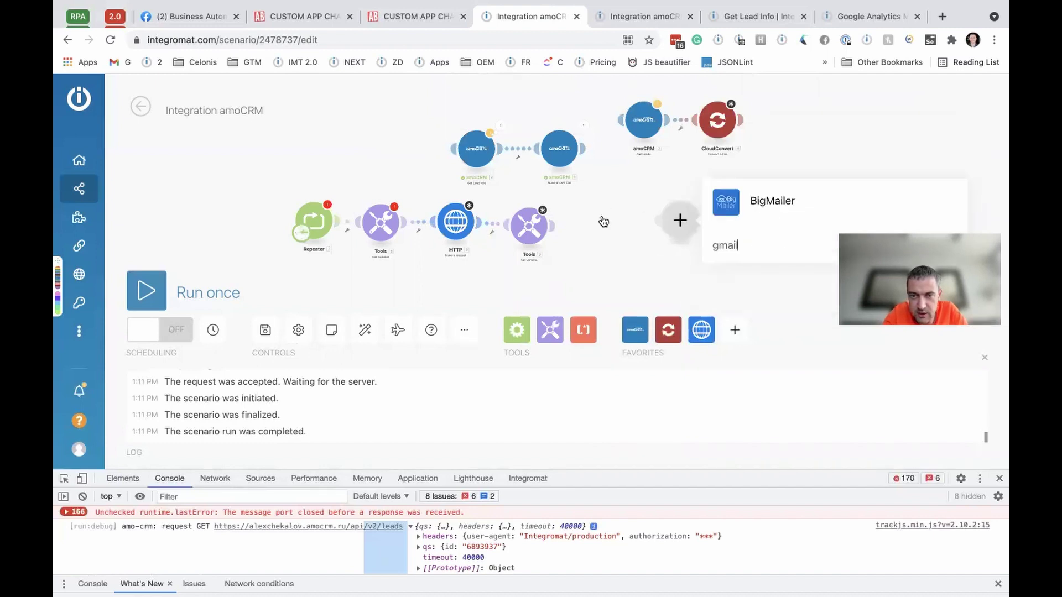
click(604, 222)
Step: Reopen the placeholder's app list, search for wa and again for gmail, and browse the listed apps
click(681, 222)
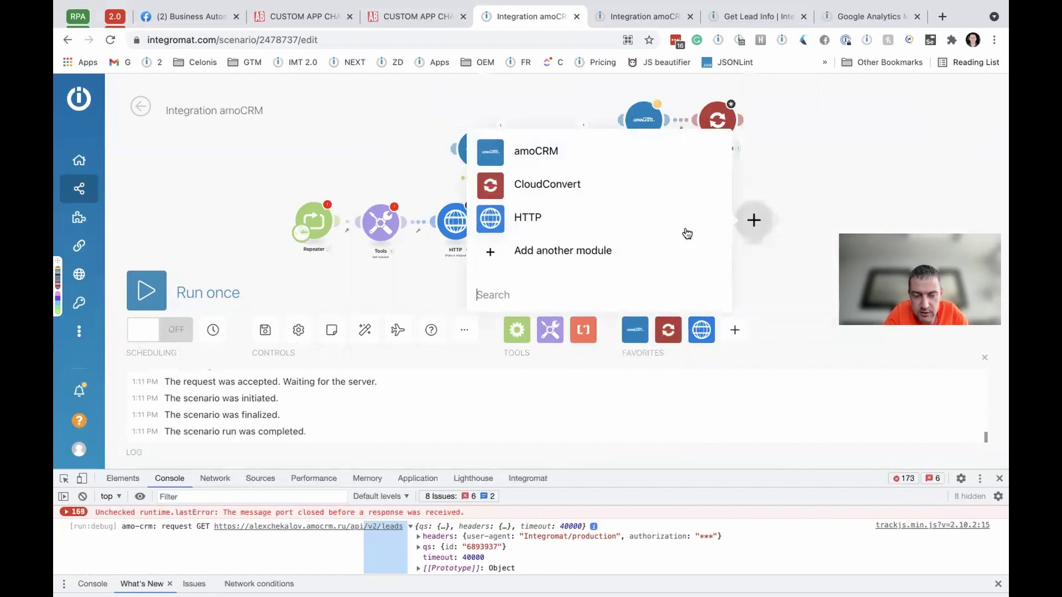
text(wa)
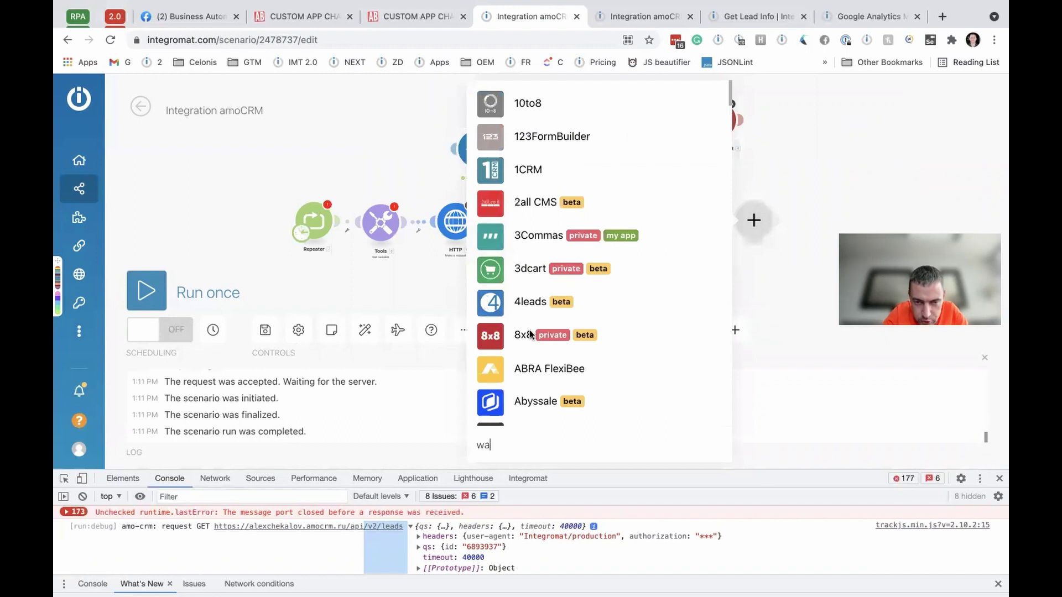
scroll(530, 335, up, 5)
key(BackSpace)
key(BackSpace)
text(gmail)
scroll(536, 354, down, 1)
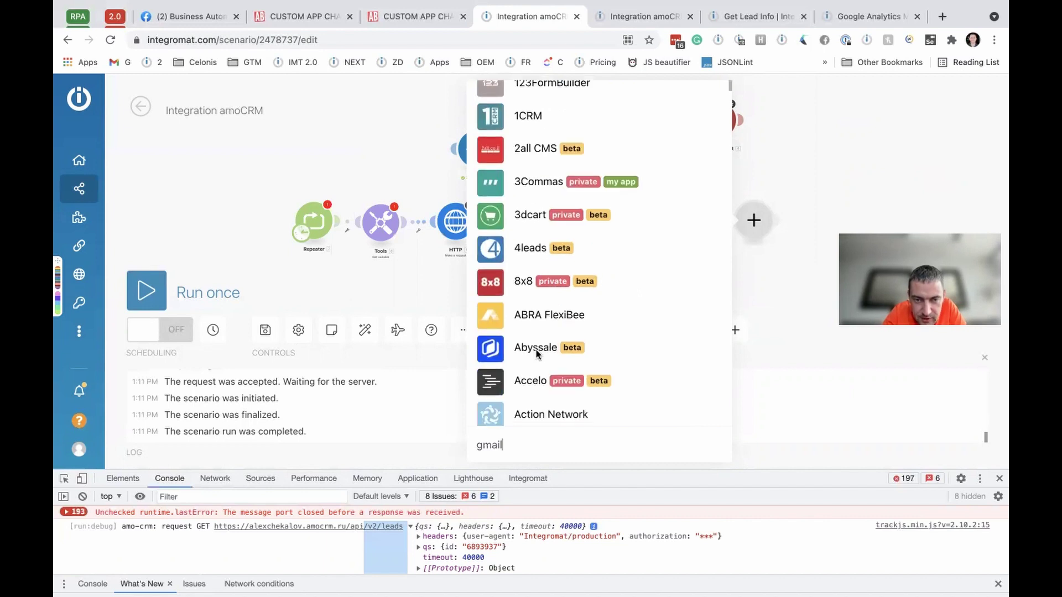
scroll(537, 354, down, 10)
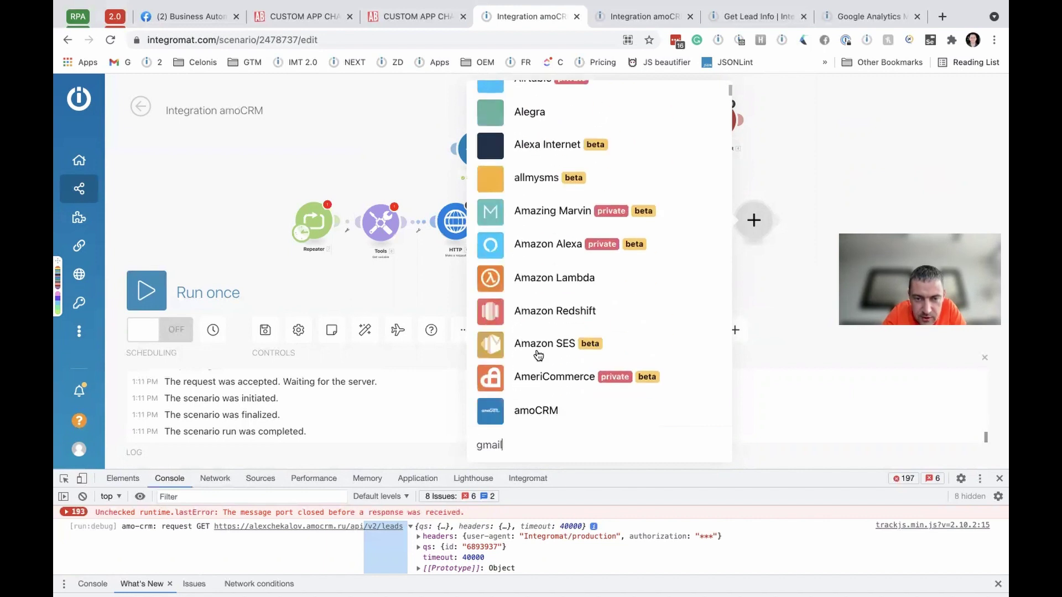
scroll(538, 354, down, 10)
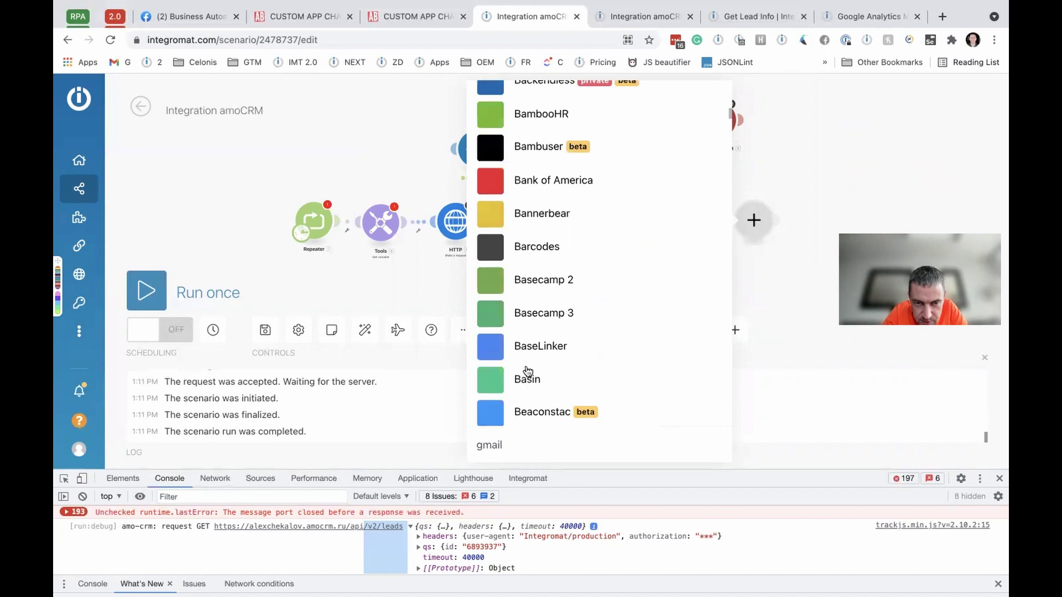
Step: Search the app list for email, browse the entries and close the list without choosing an app
double_click(508, 444)
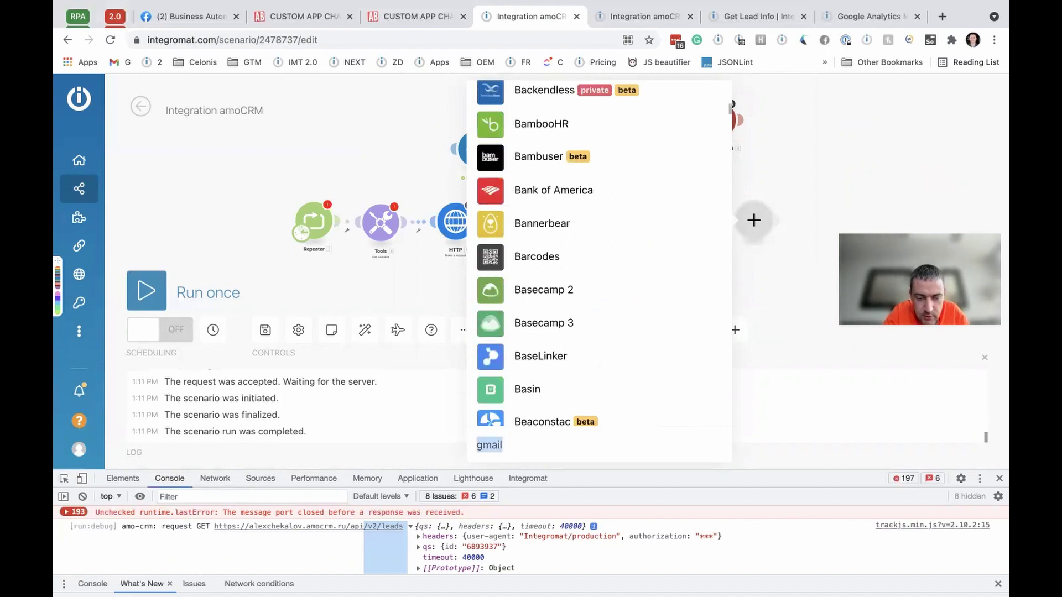
text(email)
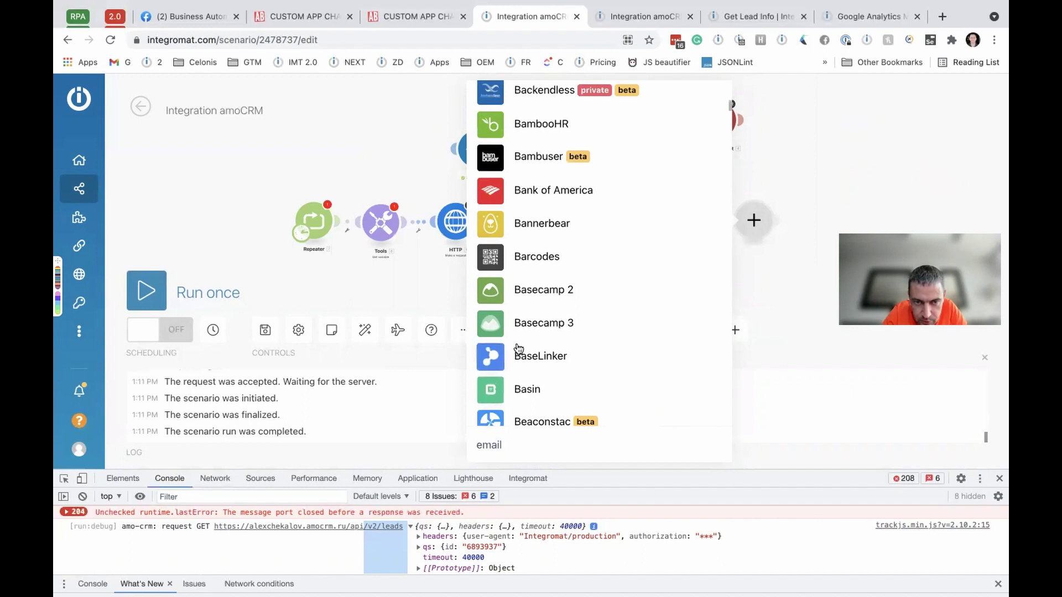
scroll(517, 348, down, 8)
scroll(518, 348, down, 5)
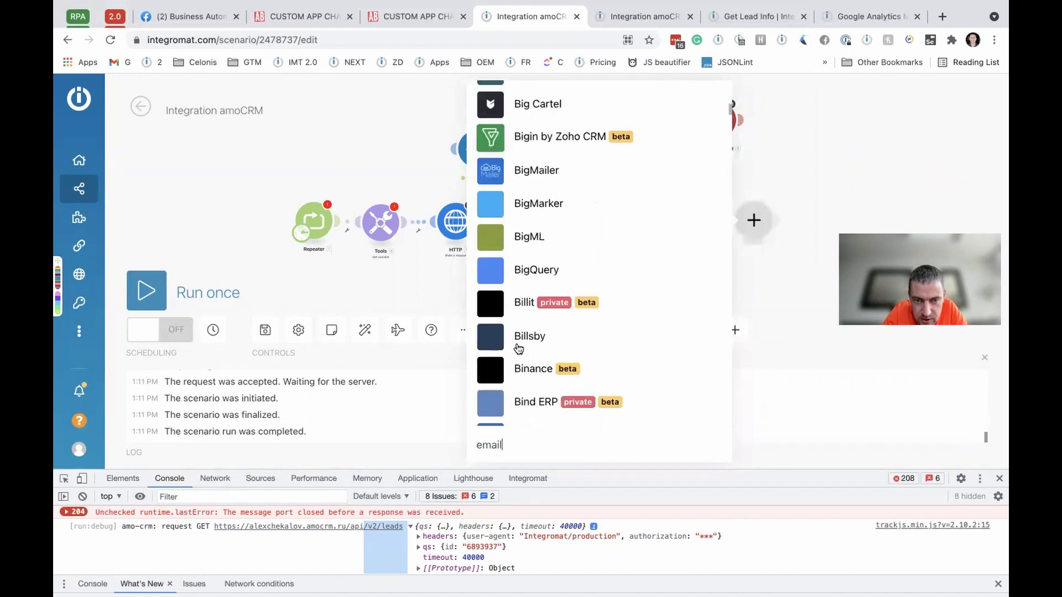
click(403, 264)
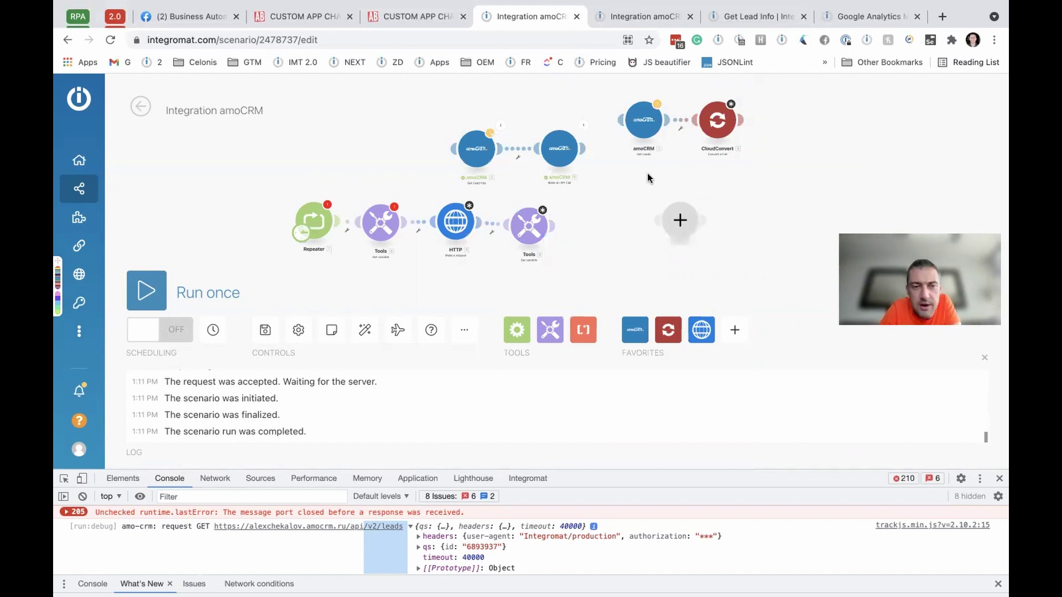
click(315, 34)
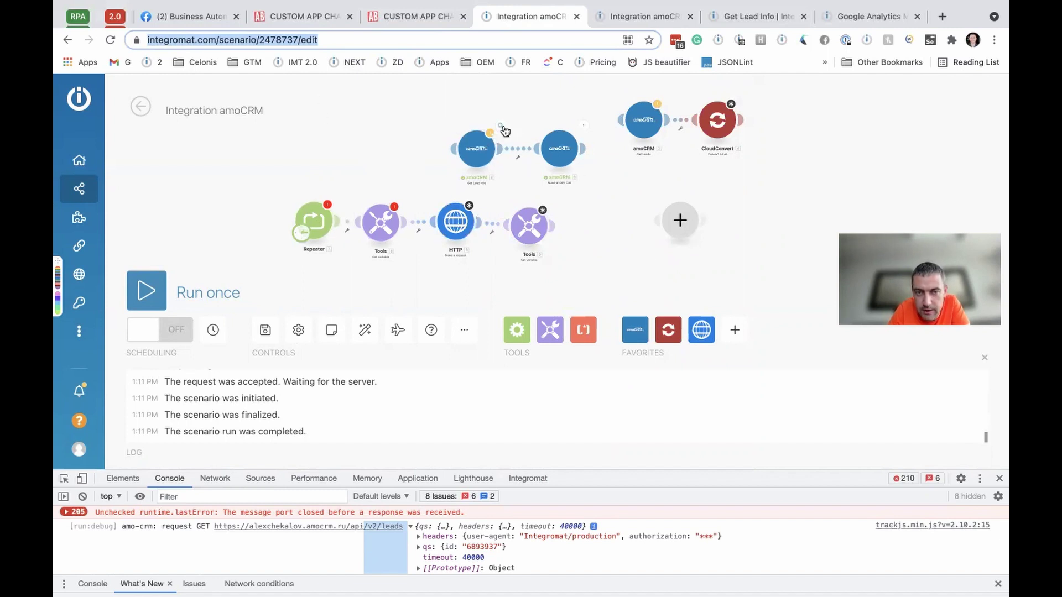
scroll(506, 139, up, 3)
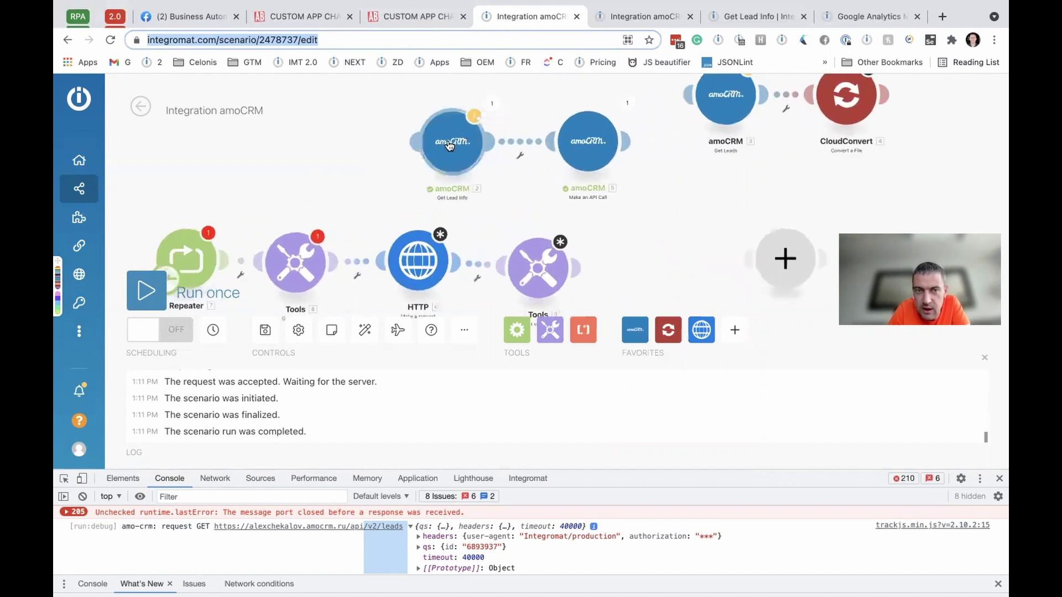
Step: Write 5000 in the browser's address bar as a scratch note without loading a page
click(450, 147)
click(322, 147)
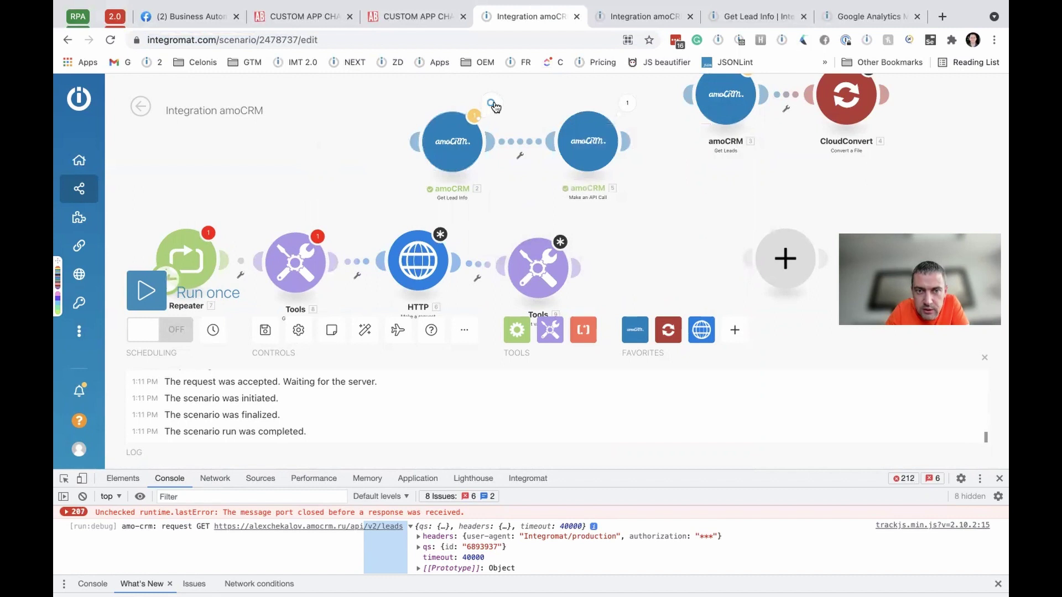
click(387, 37)
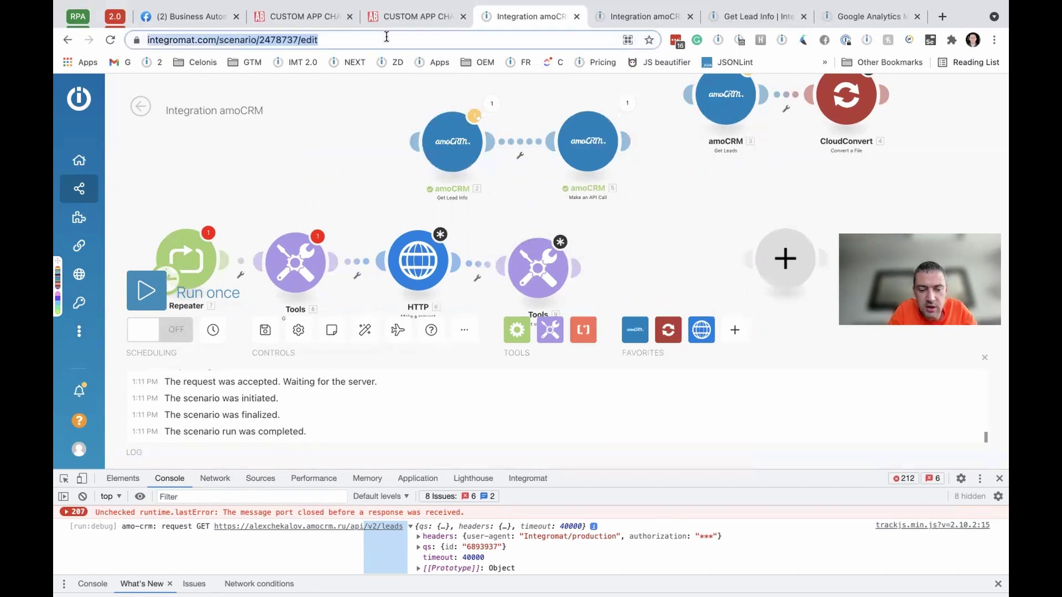
text(5000)
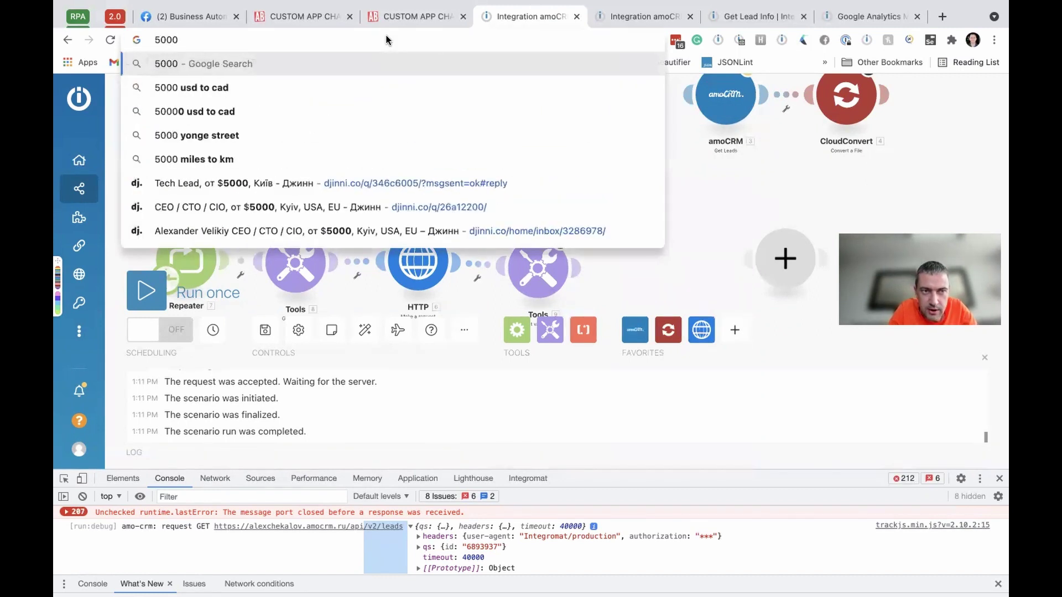
key(super+a)
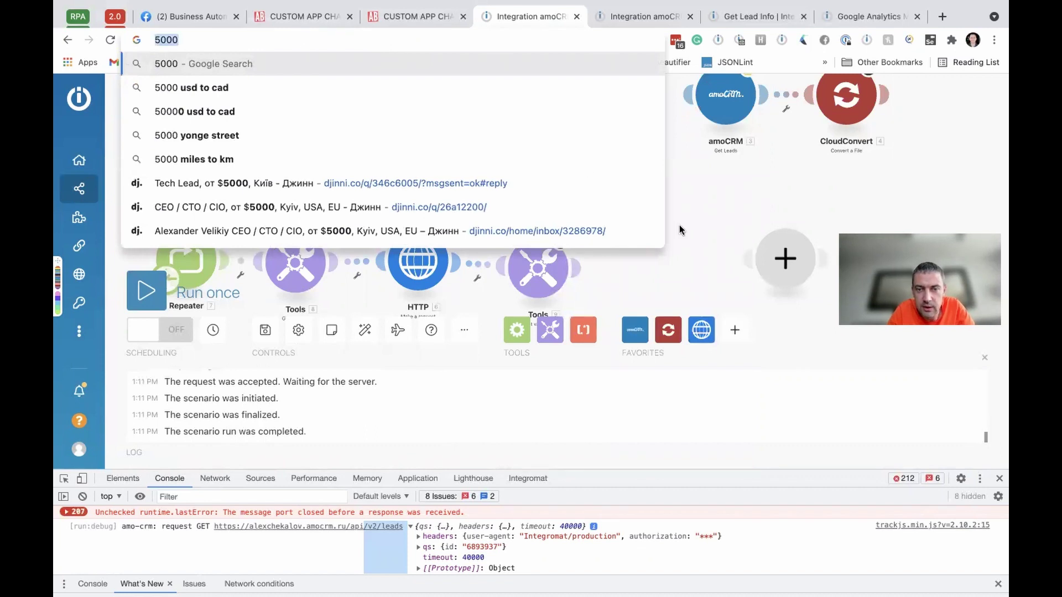
click(699, 199)
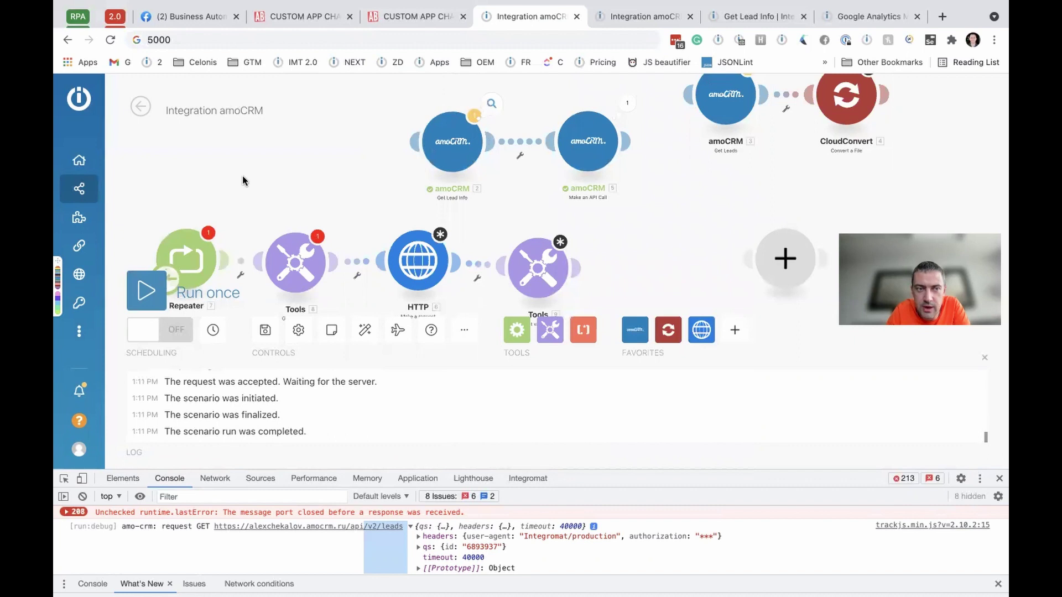
Step: Extend the address-bar scratch note to read 5000 1vs31 without loading it
scroll(271, 222, down, 3)
scroll(271, 223, left, 2)
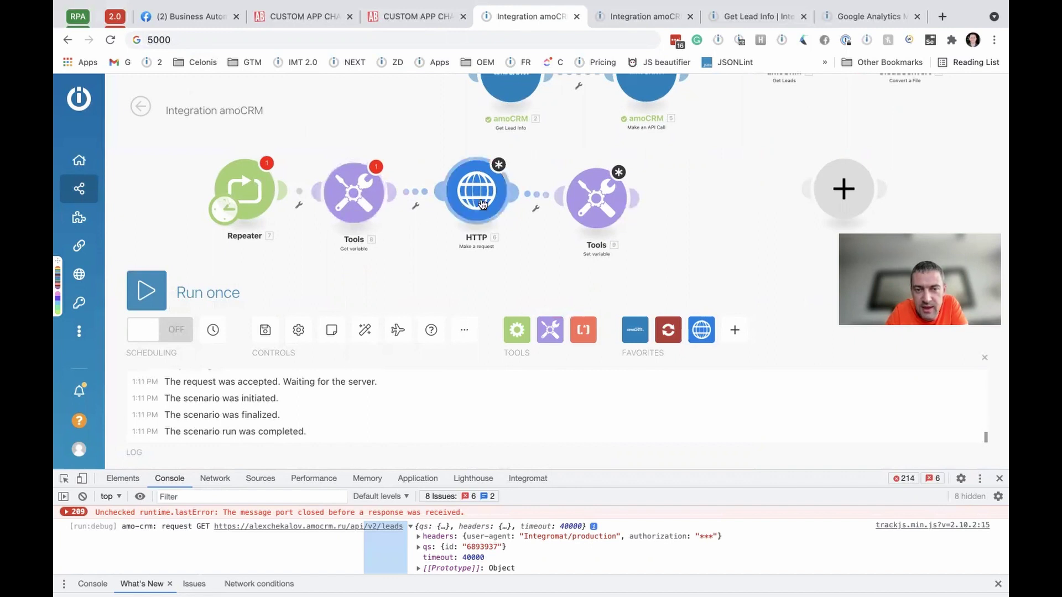
click(205, 37)
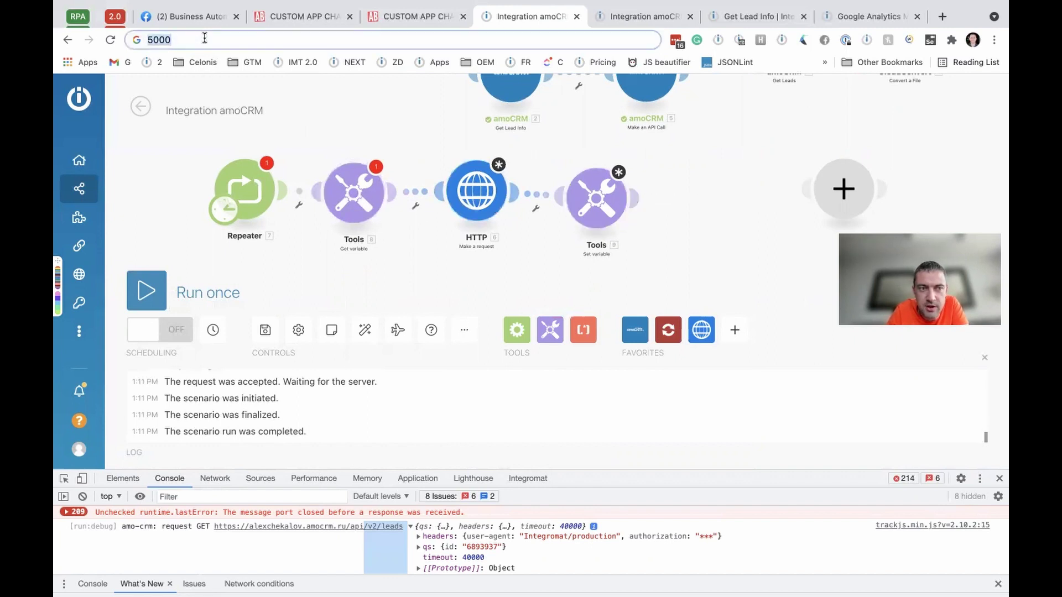
click(238, 44)
text(v)
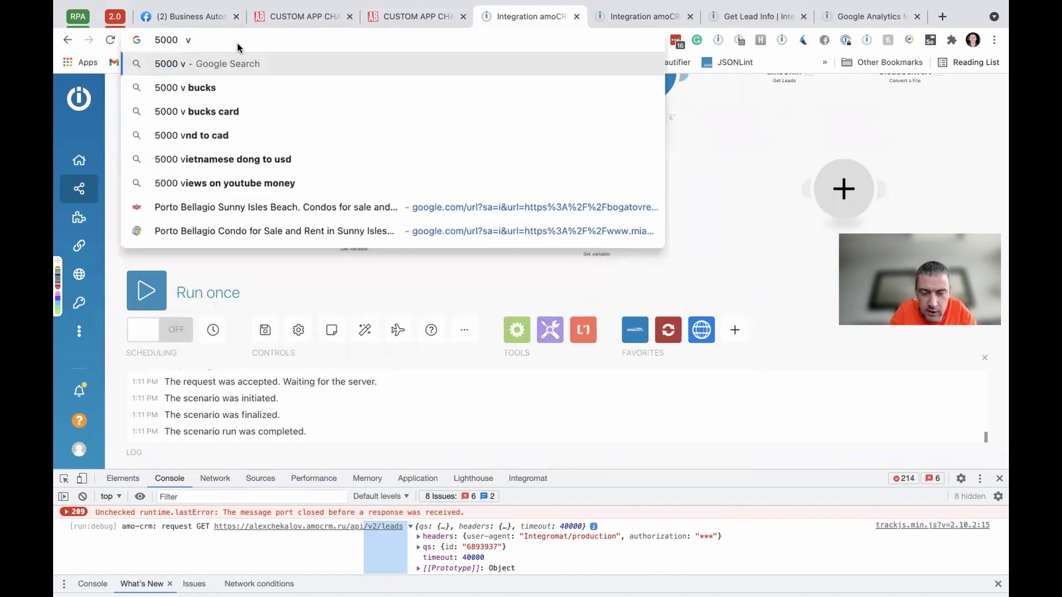
text(1)
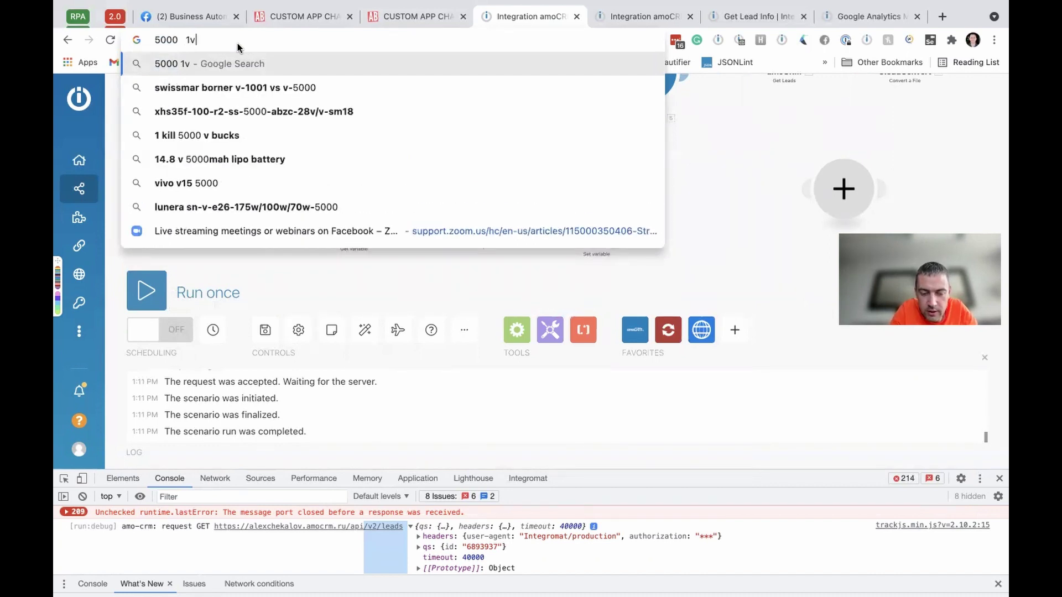
text(u)
key(BackSpace)
text(s31)
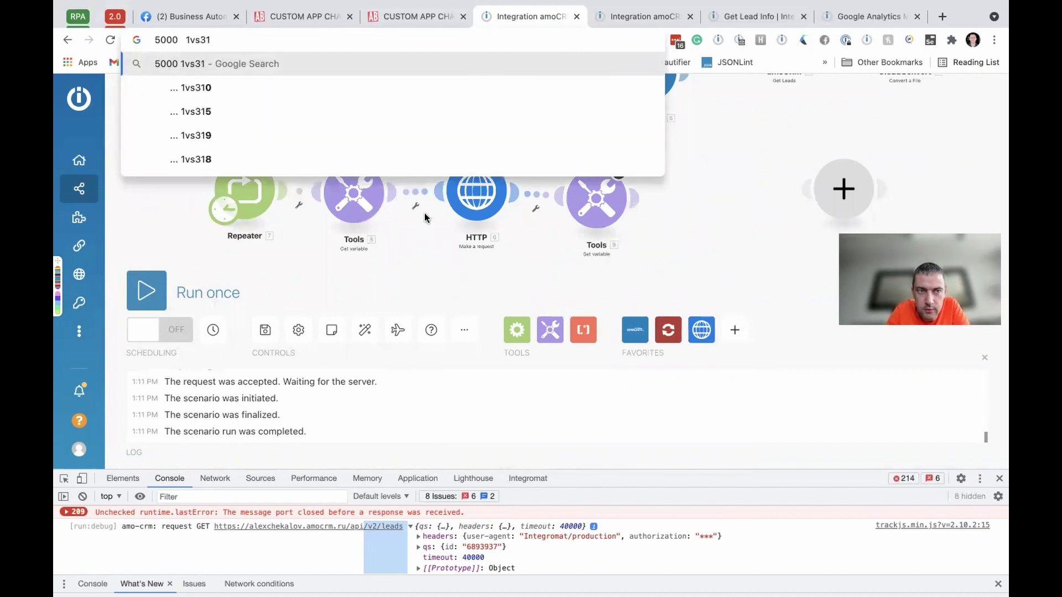
click(425, 217)
Step: Delete the Repeater, Get variable, HTTP and Set variable modules together, plus the two empty module placeholders
scroll(448, 230, down, 3)
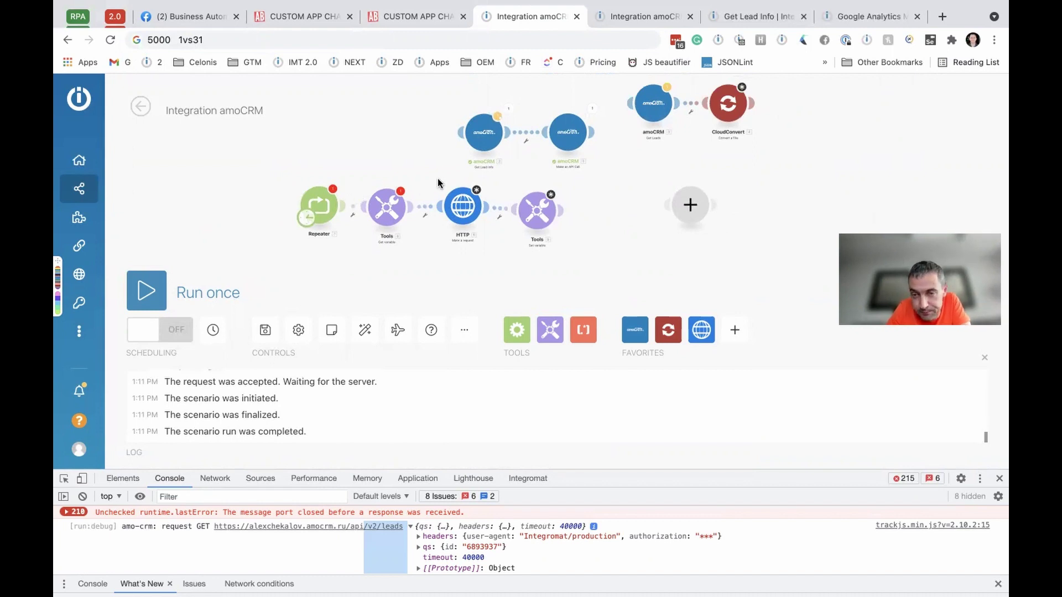
drag(630, 175, 301, 264)
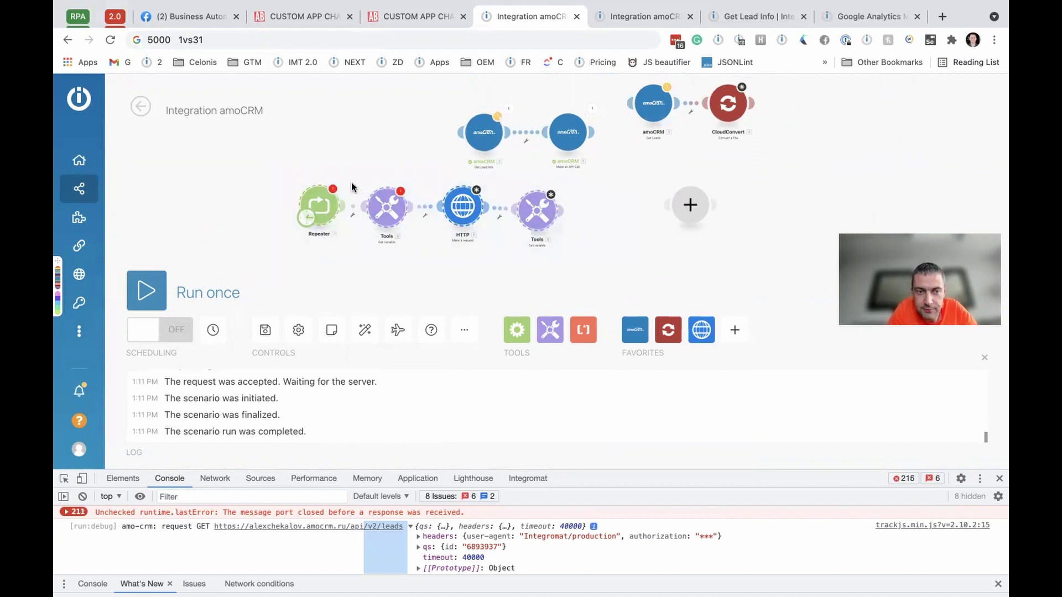
right_click(323, 202)
click(347, 235)
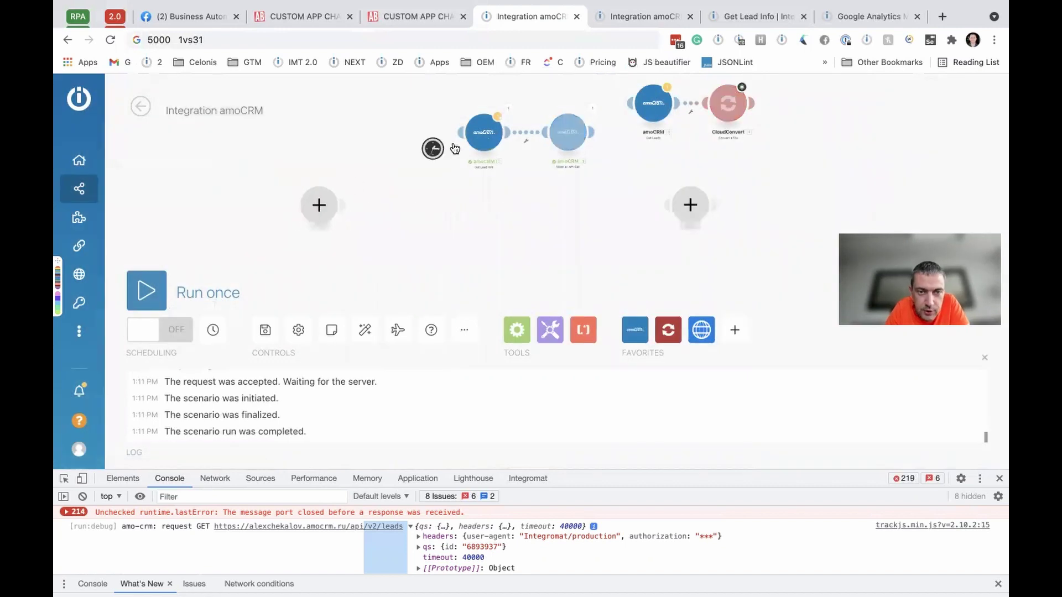
right_click(320, 205)
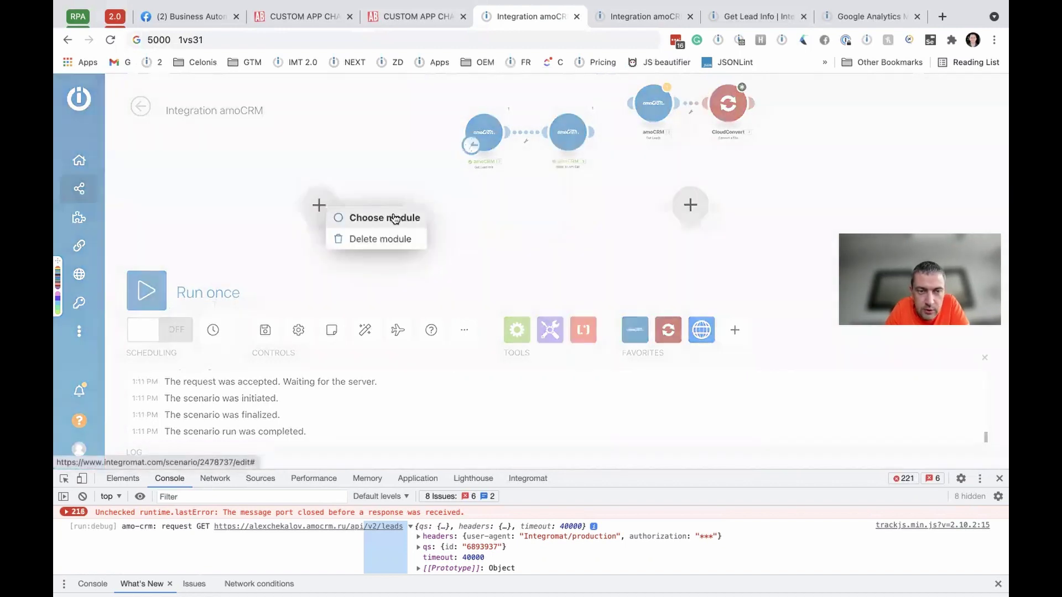
click(394, 239)
right_click(691, 206)
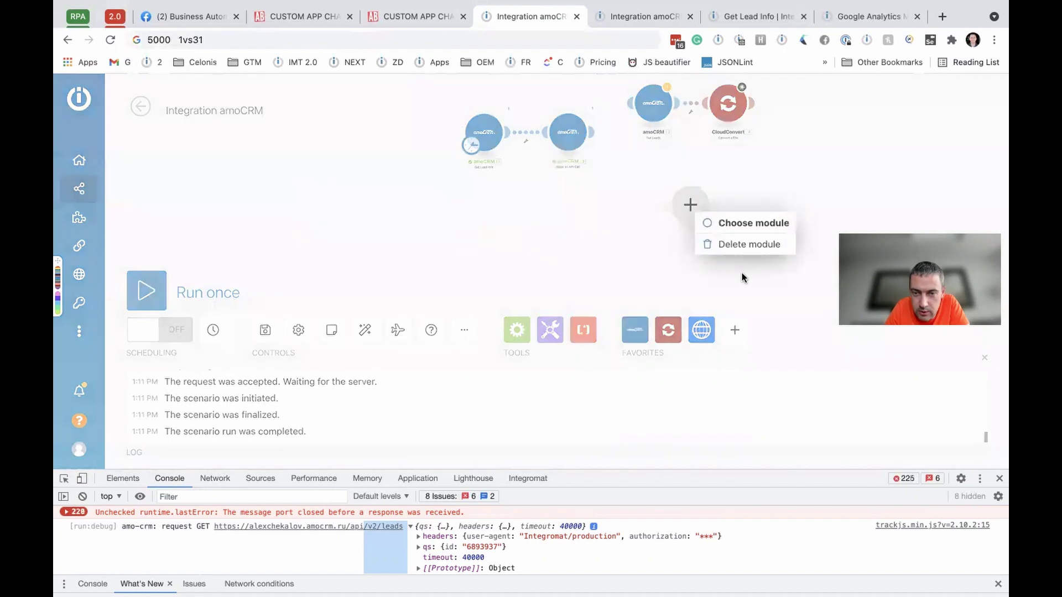
click(742, 244)
Step: Switch to the Bear note about custom apps and check off the item "1 save operations"
drag(533, 207, 426, 254)
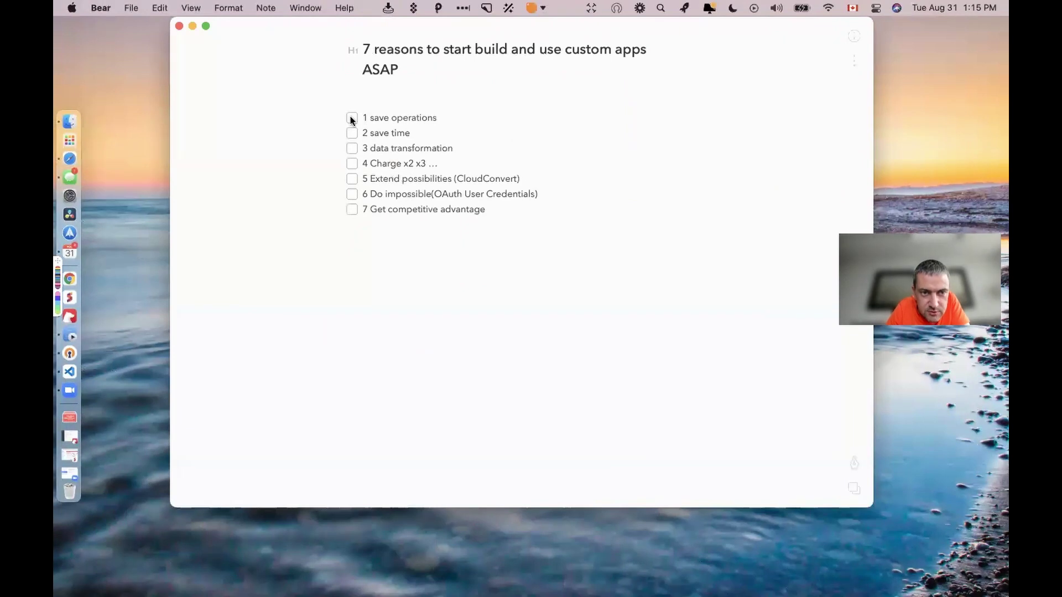
click(352, 119)
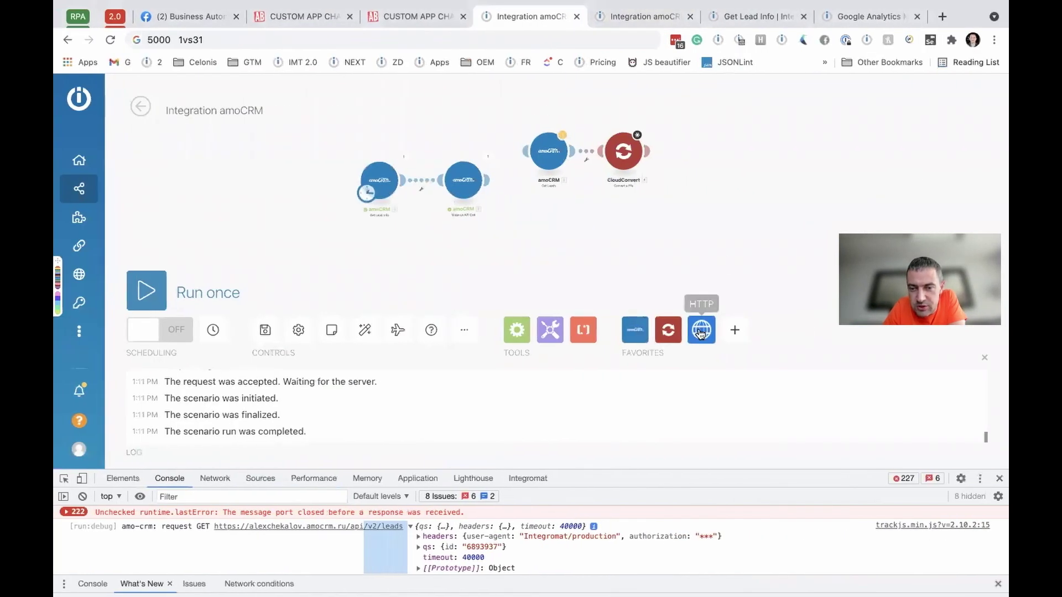
Step: Add an HTTP Make a request module after amoCRM's Make an API Call module
click(701, 332)
click(740, 117)
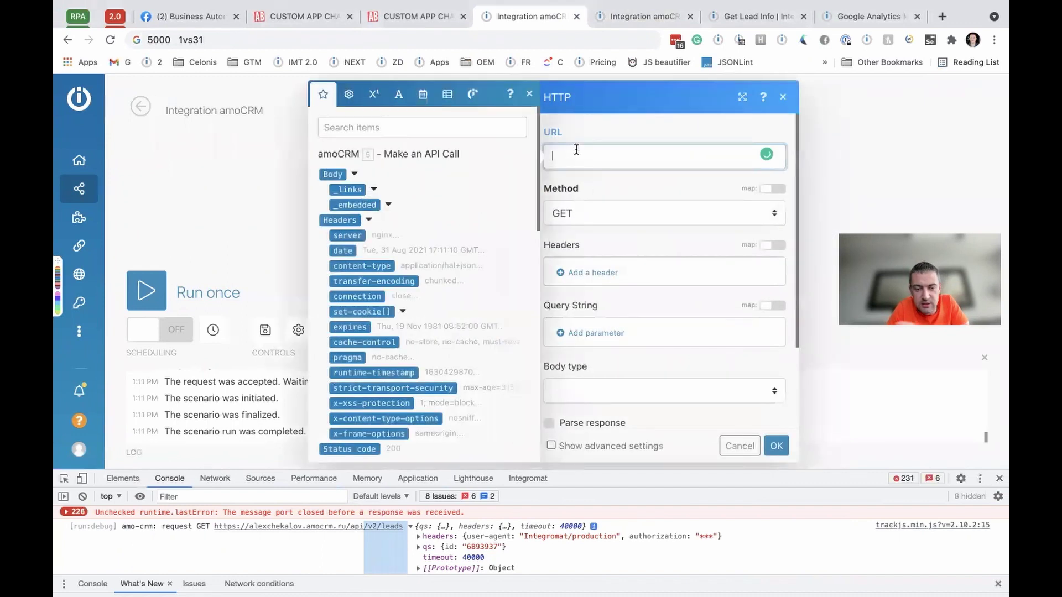
key(super+shift+v)
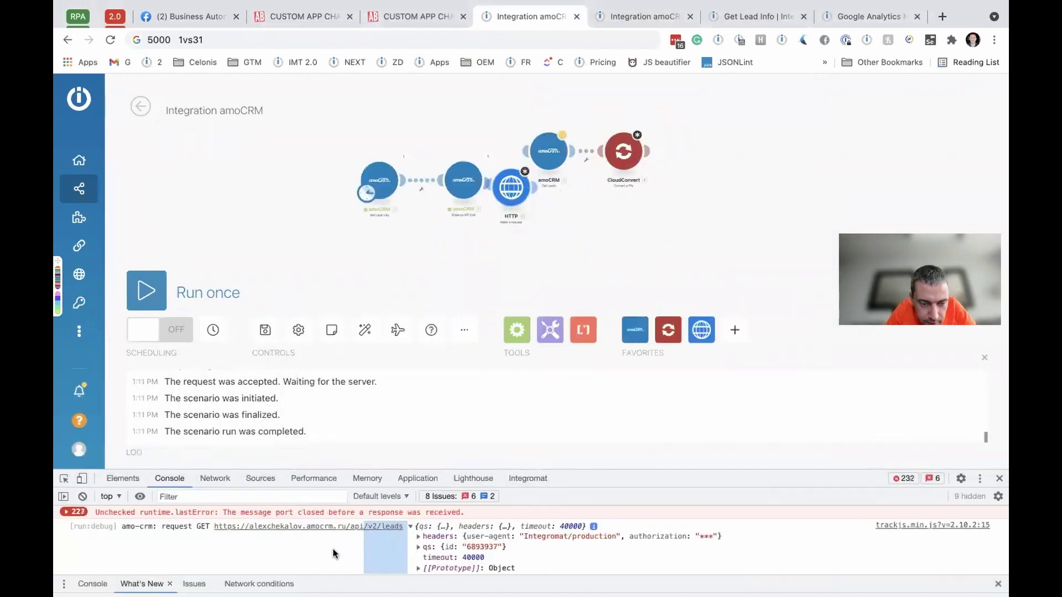
Step: Copy the amoCRM /api/v2/leads request address from the console log into the HTTP module's URL
click(211, 529)
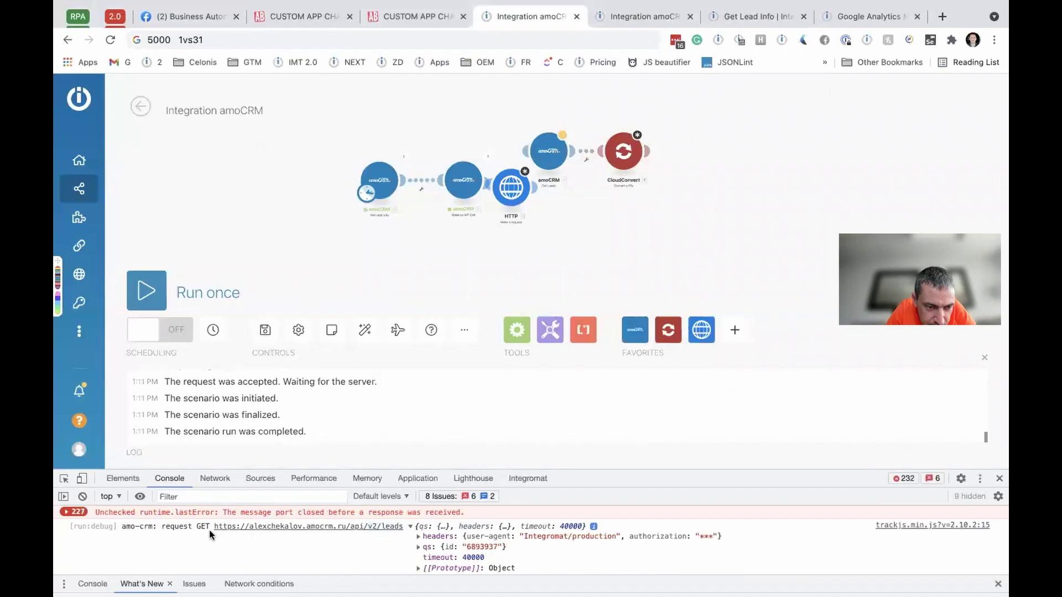
drag(211, 526, 403, 530)
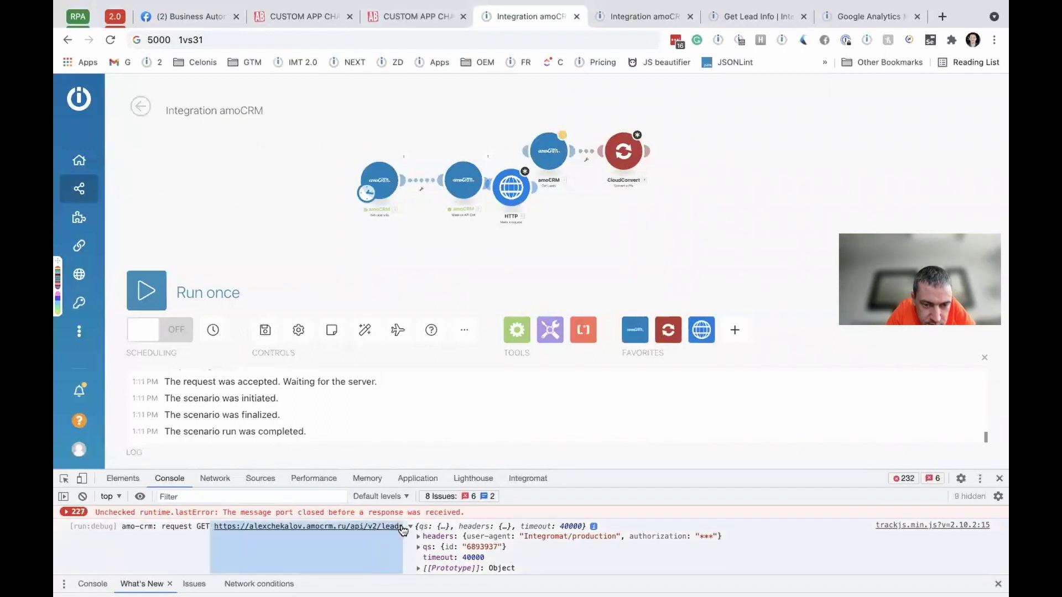
click(523, 182)
click(575, 155)
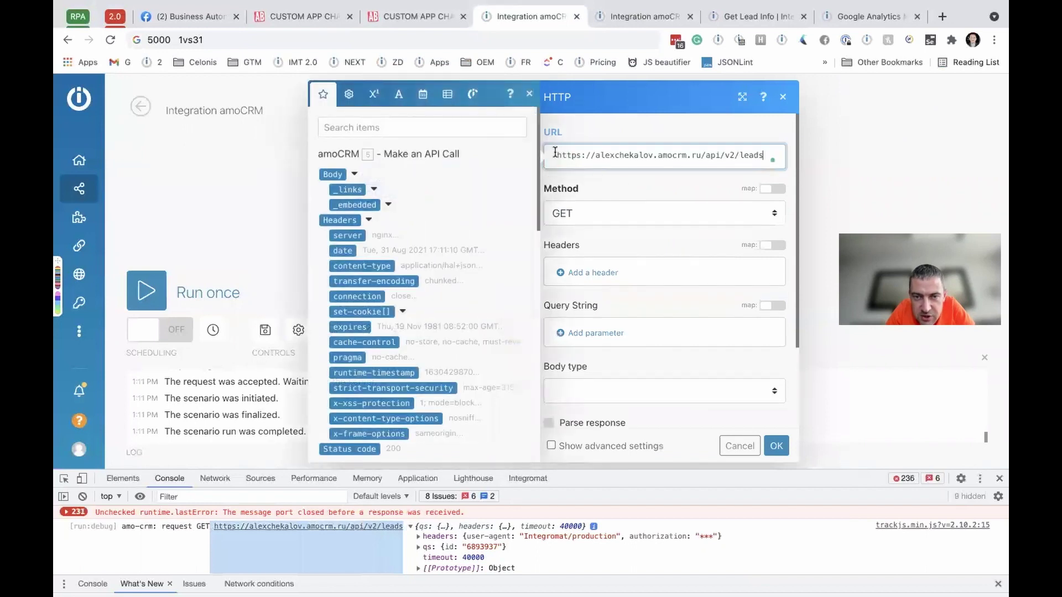
click(634, 182)
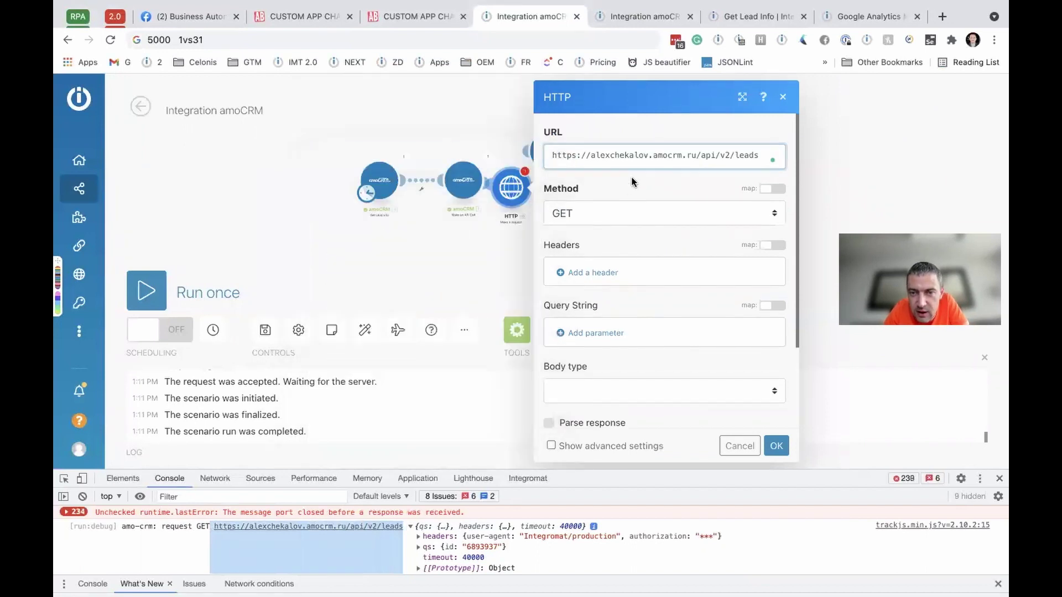
Step: Add a query string parameter named id with value 123456 to the HTTP module and move the module below the chain
scroll(597, 332, down, 2)
scroll(609, 249, up, 2)
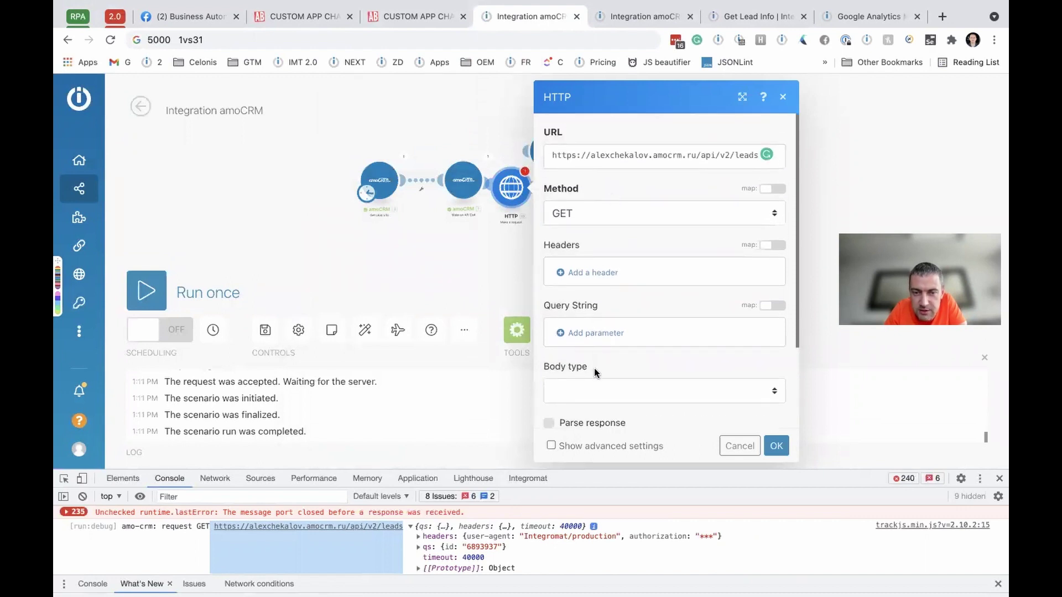
click(587, 332)
click(672, 306)
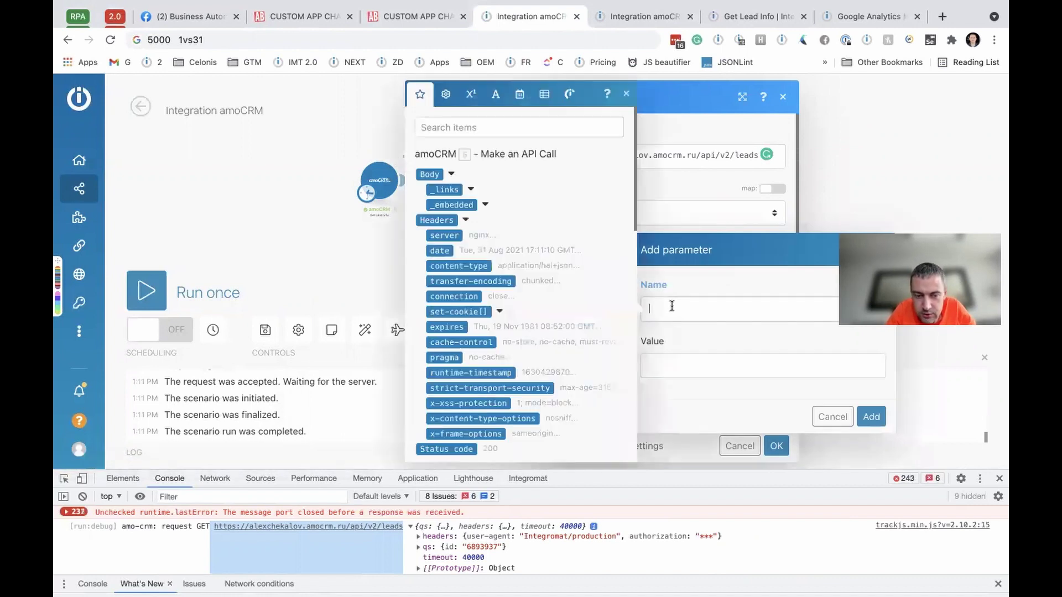
click(687, 174)
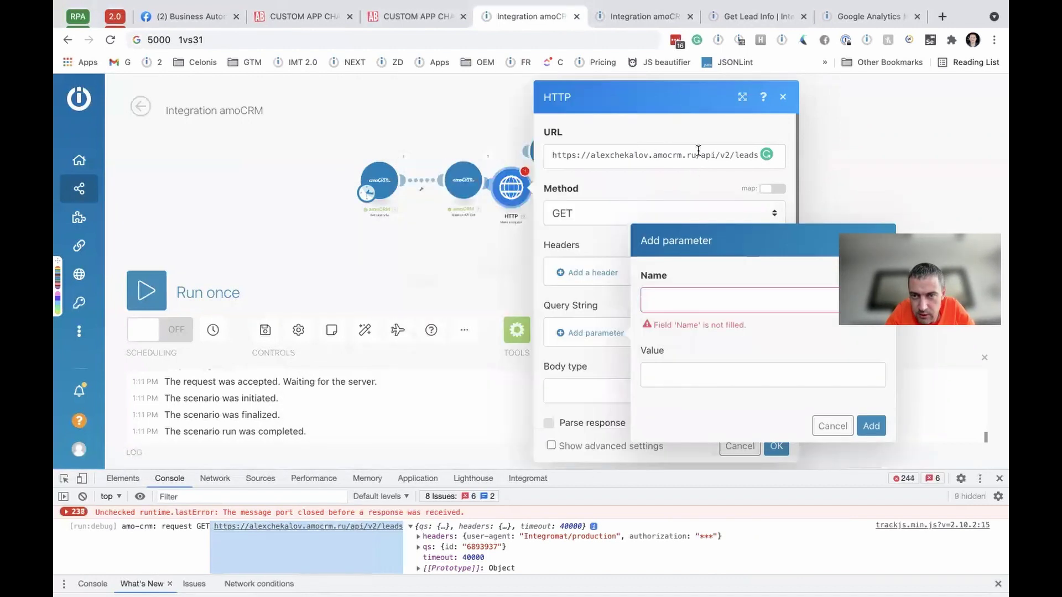
click(698, 155)
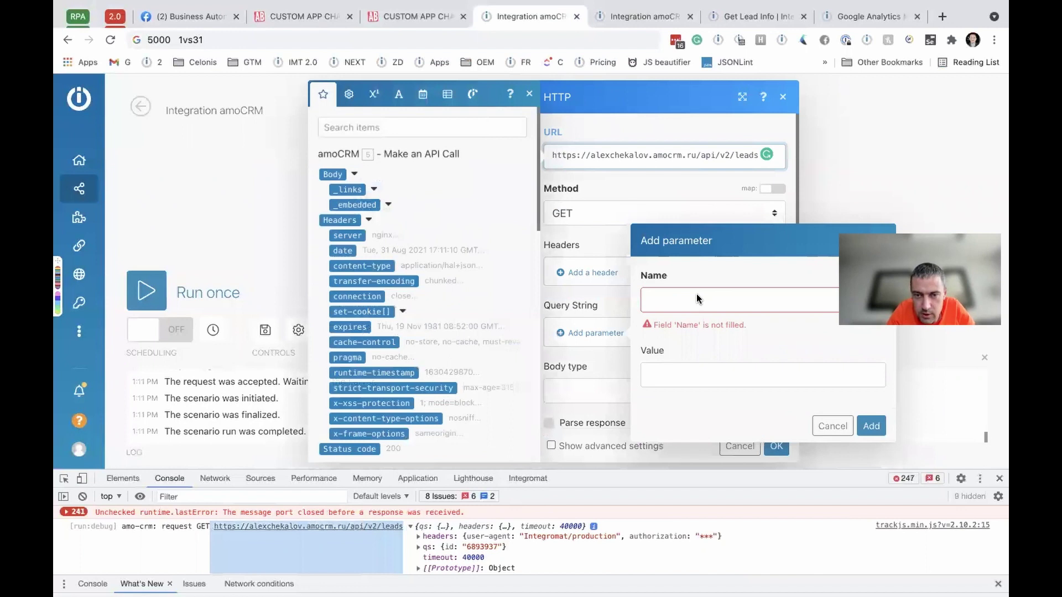
click(696, 298)
text(id)
click(692, 374)
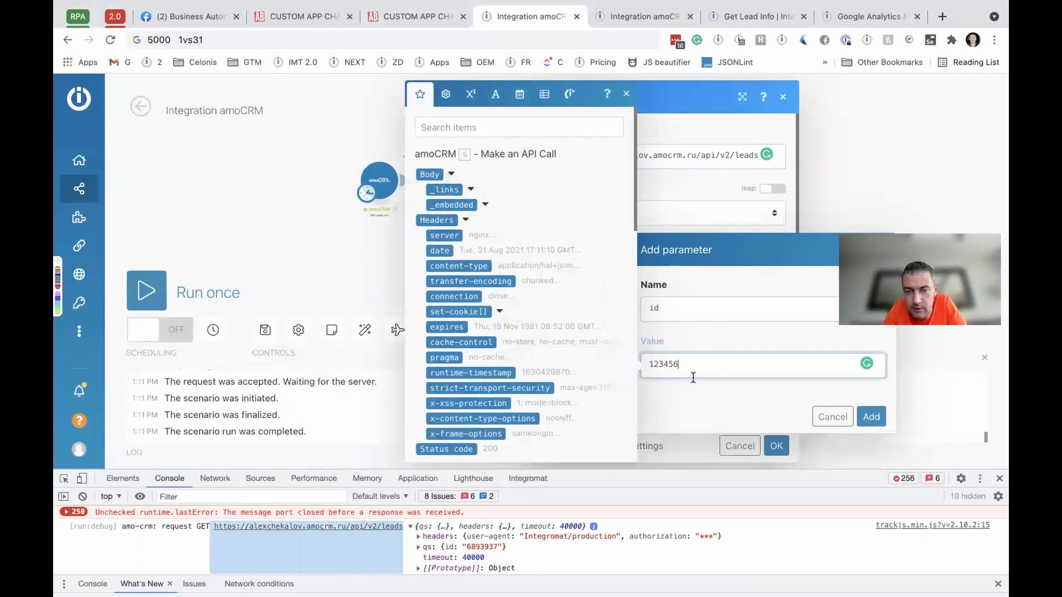
click(872, 416)
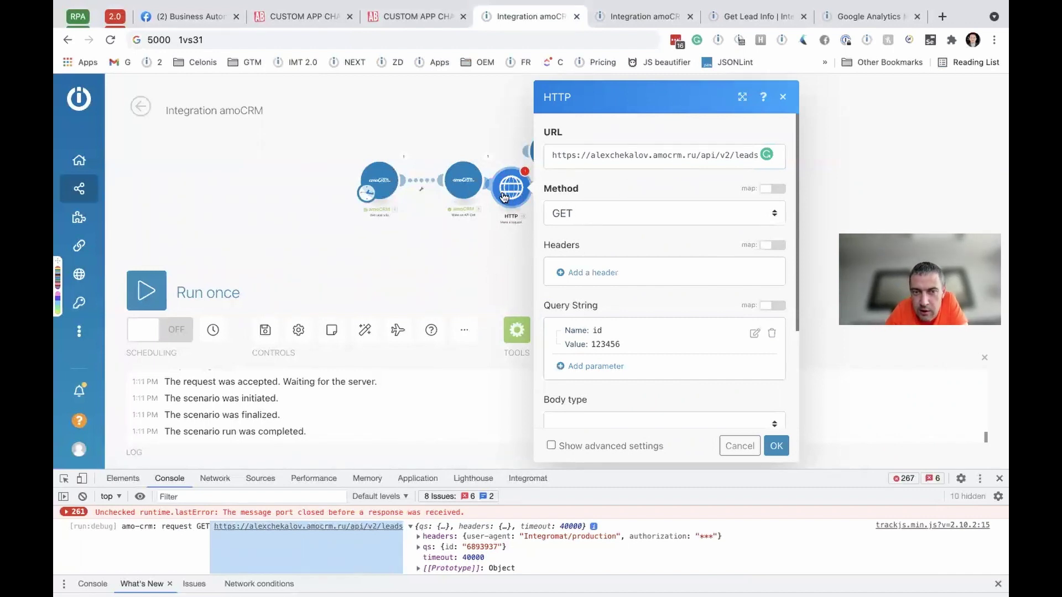
drag(504, 197, 505, 238)
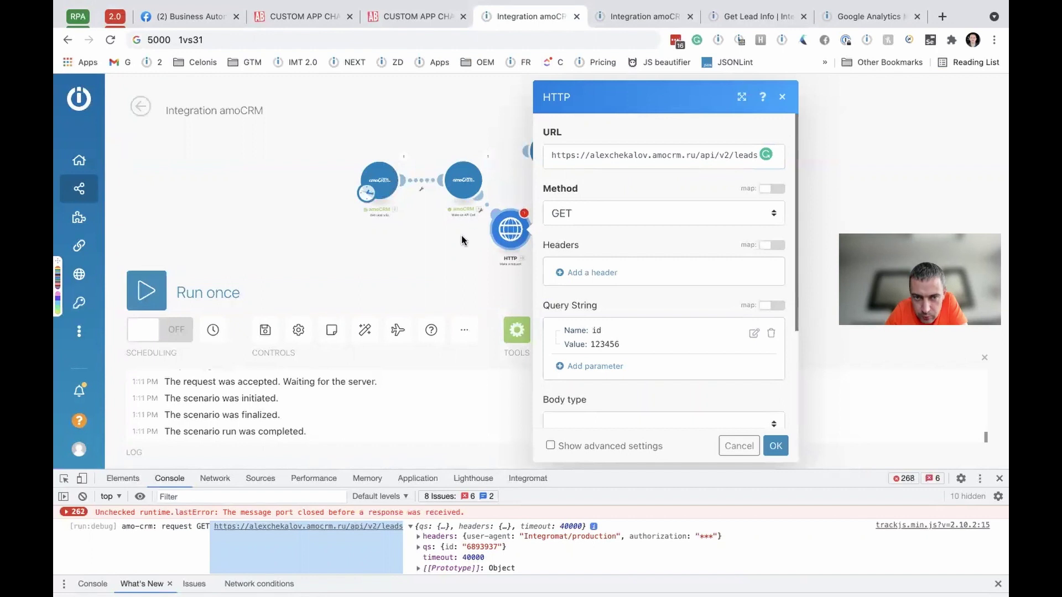
click(467, 239)
Step: Examine the Make an API Call output by expanding the response body down to the first embedded item's lead fields
scroll(483, 175, up, 3)
click(492, 137)
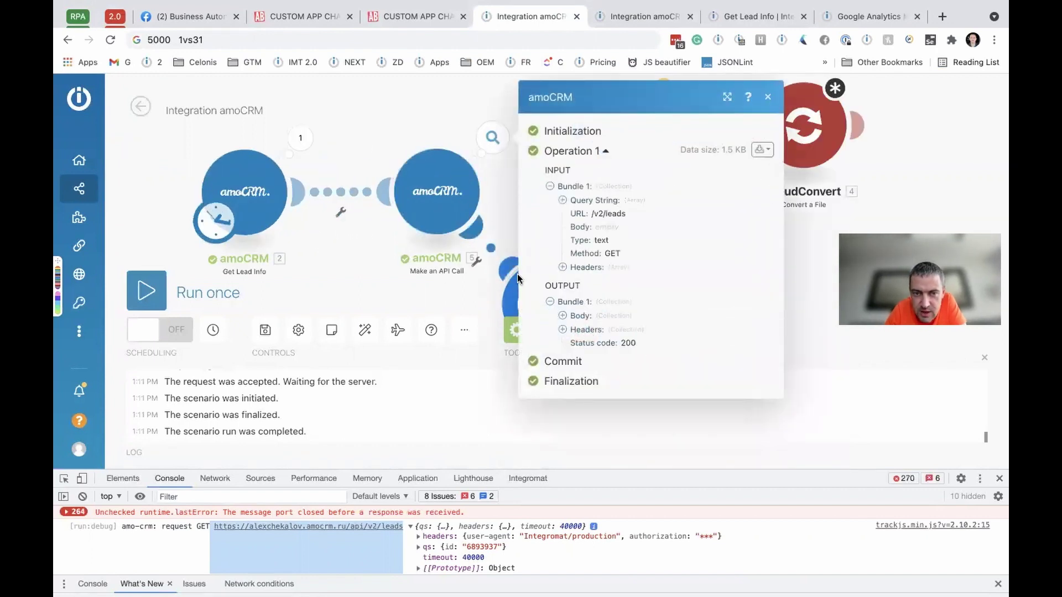
click(563, 315)
click(576, 345)
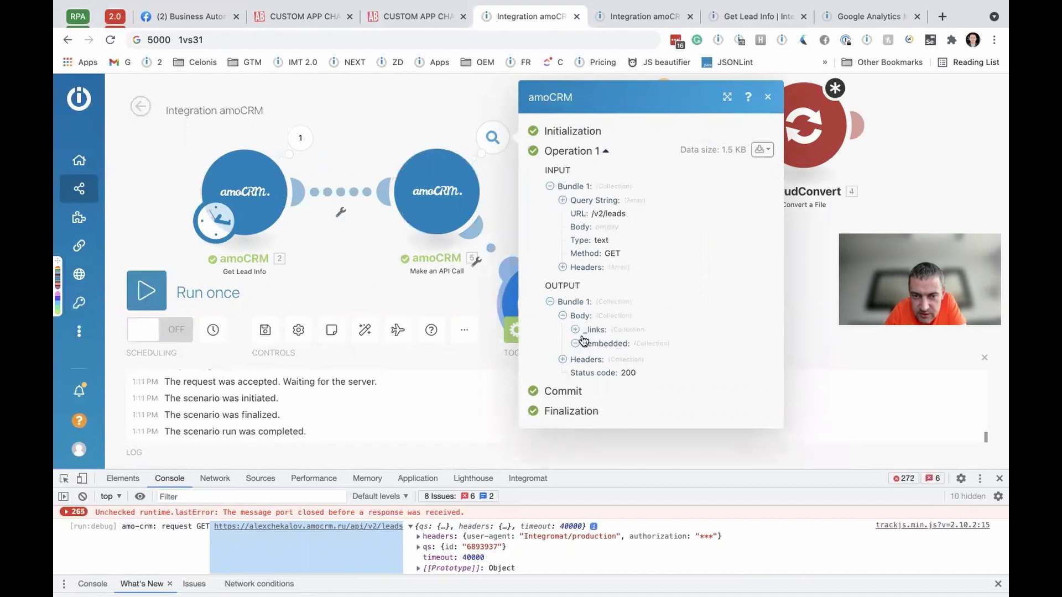
click(588, 359)
click(600, 385)
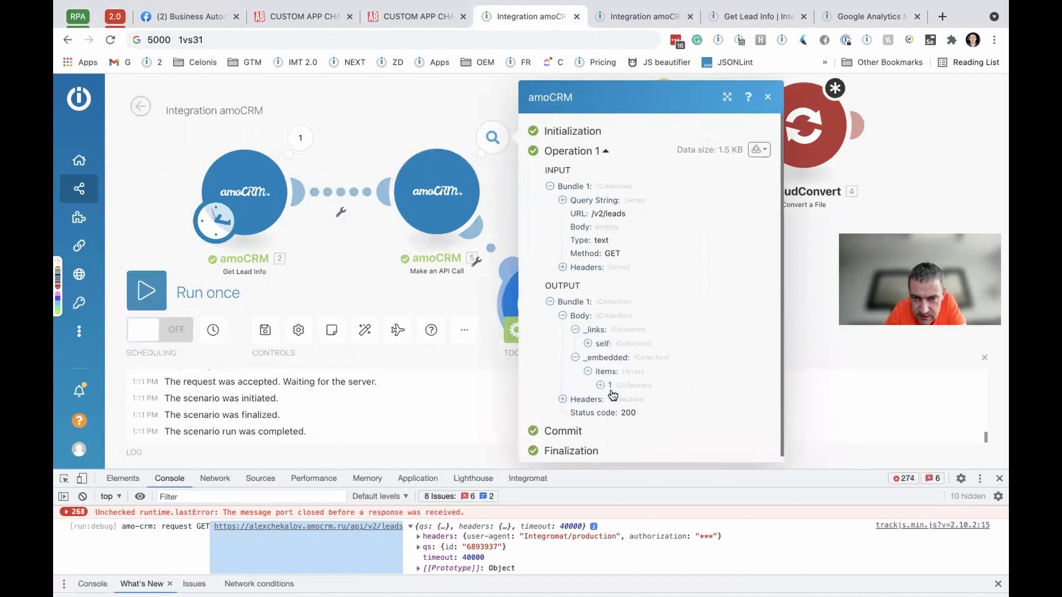
scroll(633, 406, down, 5)
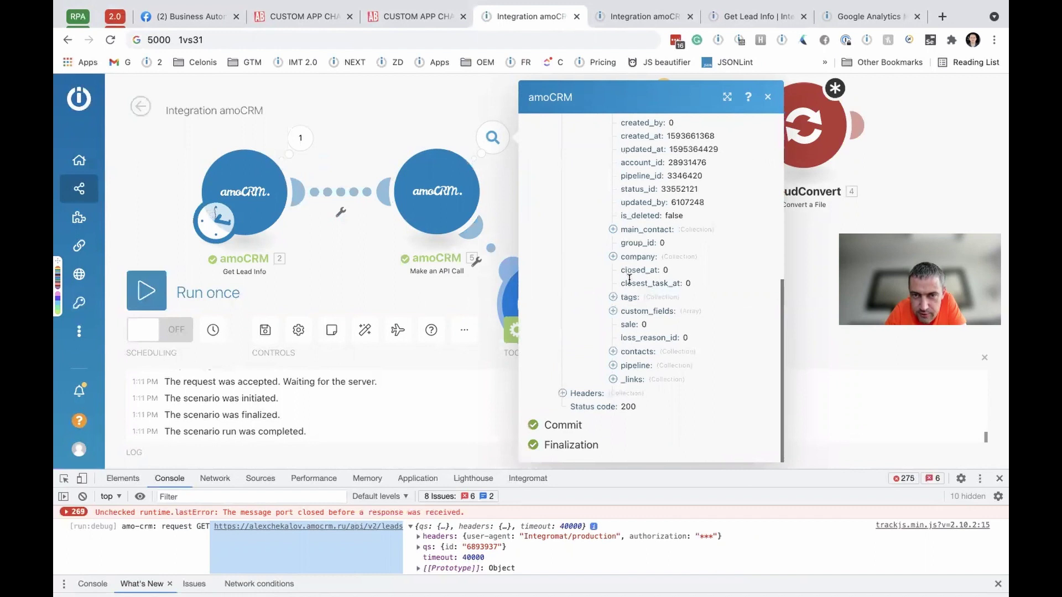
scroll(629, 284, up, 5)
click(348, 264)
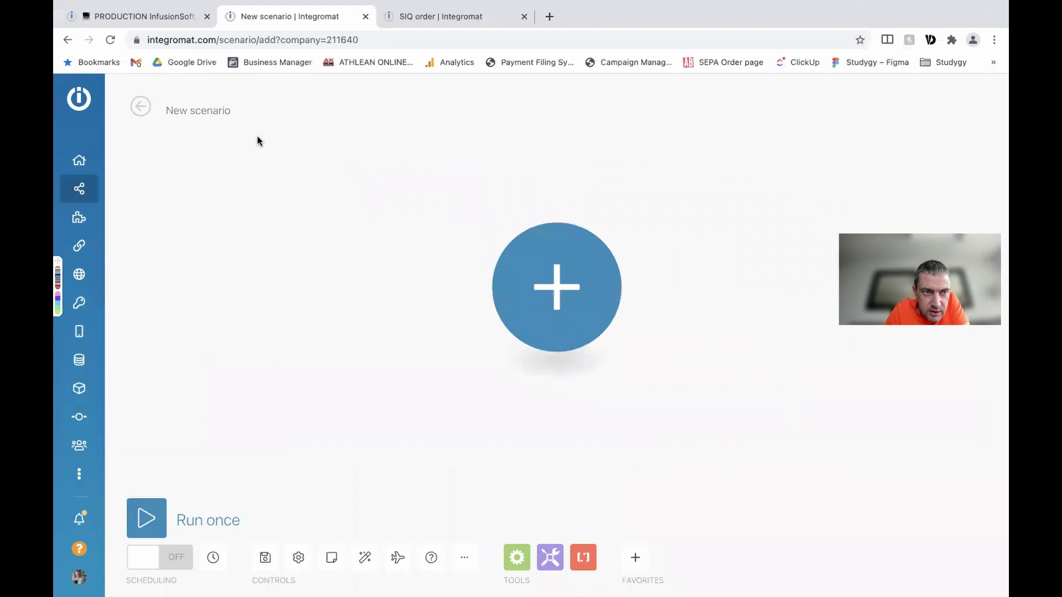
Step: Examine the ClickFunnels purchase to GA HTTP module's URL, method and mapped request content in the PRODUCTION InfusionSoft scenario
click(177, 18)
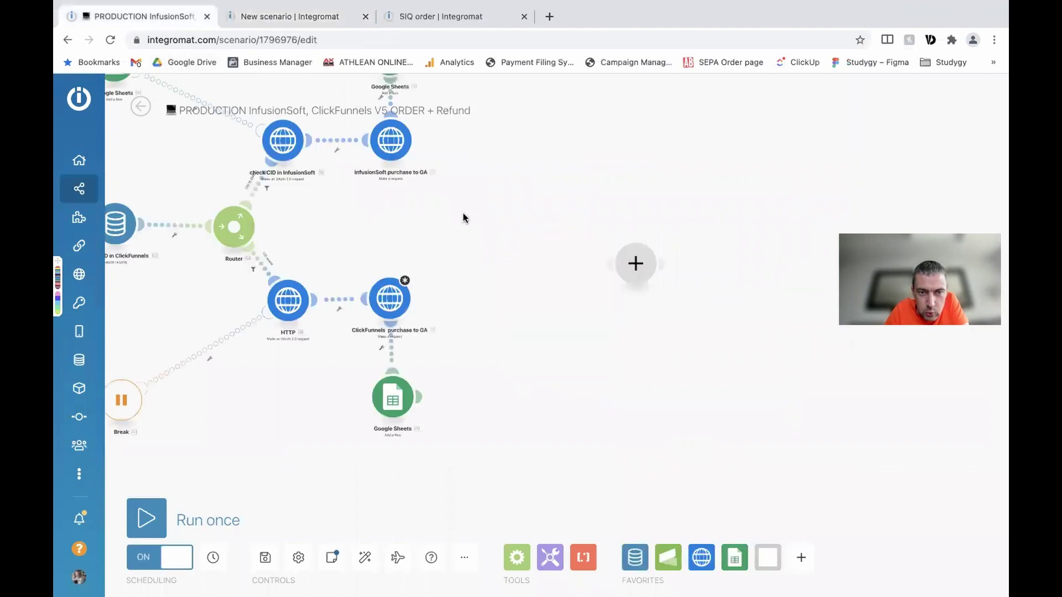
scroll(464, 217, up, 5)
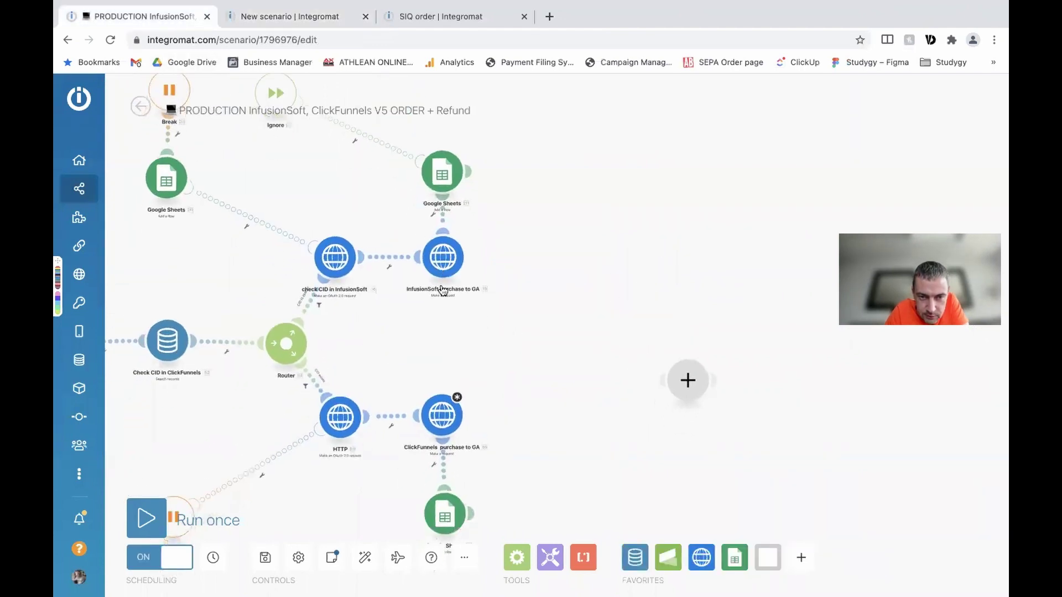
click(443, 421)
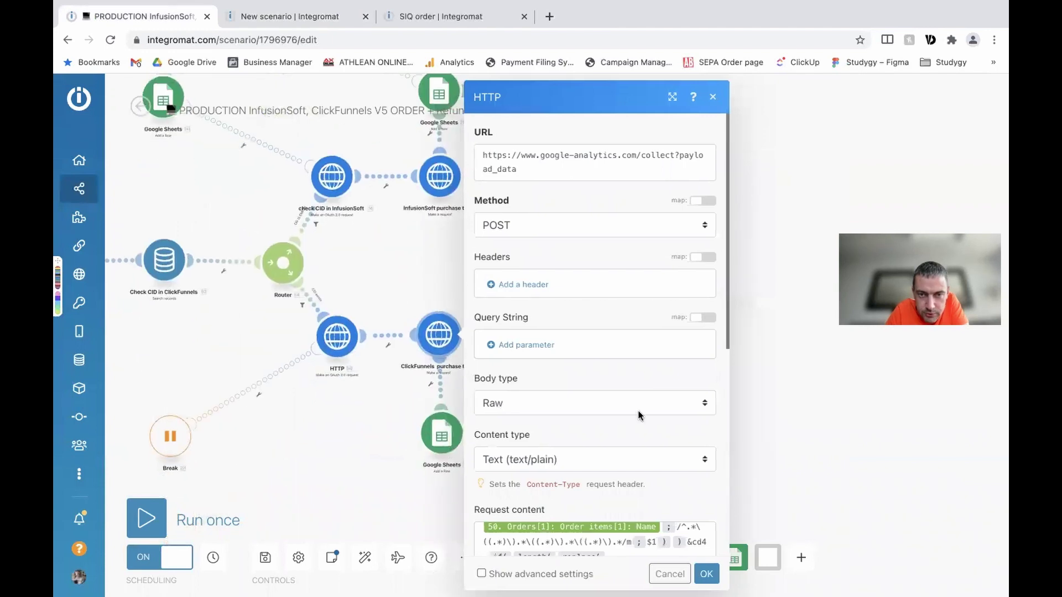
scroll(639, 414, down, 1)
scroll(606, 318, down, 10)
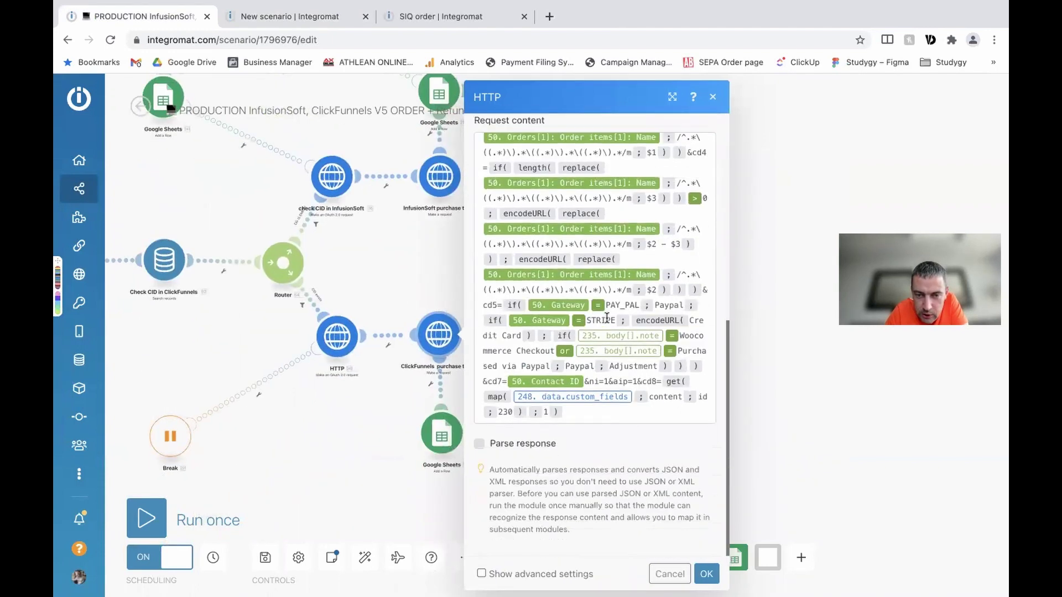
scroll(609, 239, up, 2)
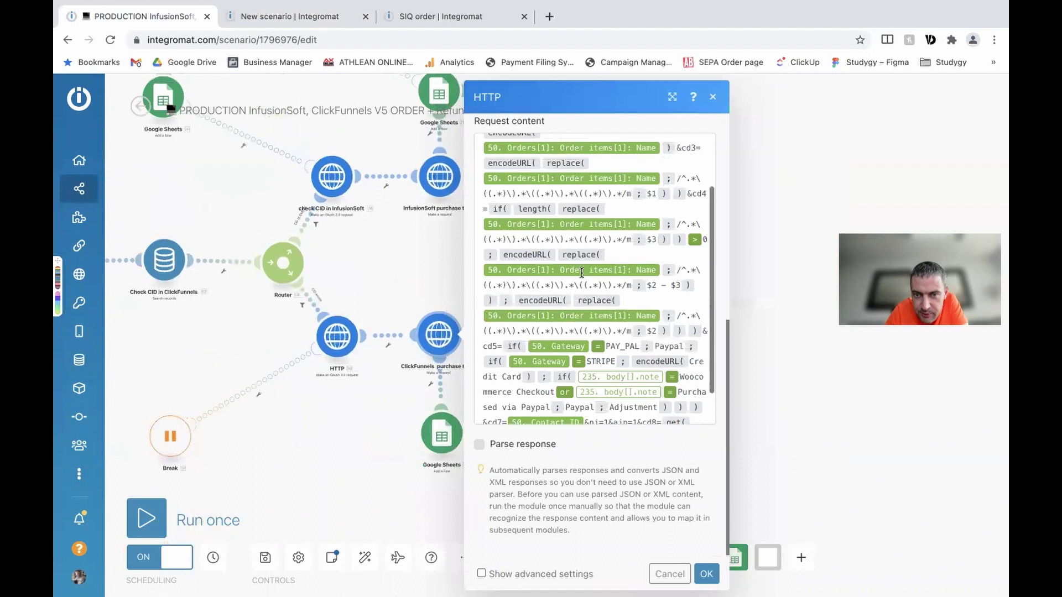
scroll(581, 273, up, 3)
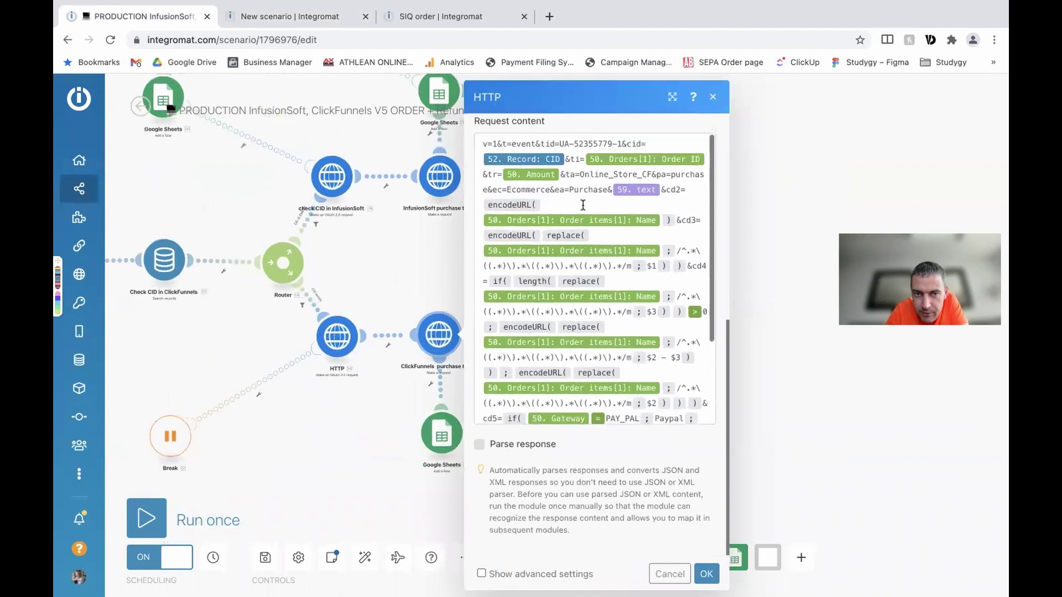
scroll(583, 205, up, 1)
scroll(575, 204, down, 5)
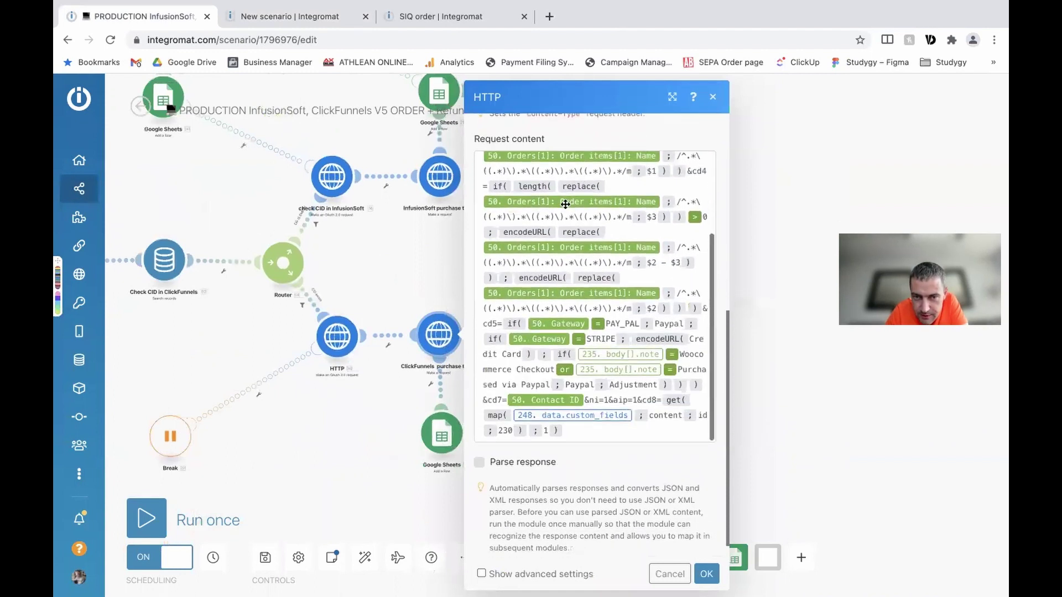
scroll(569, 287, down, 1)
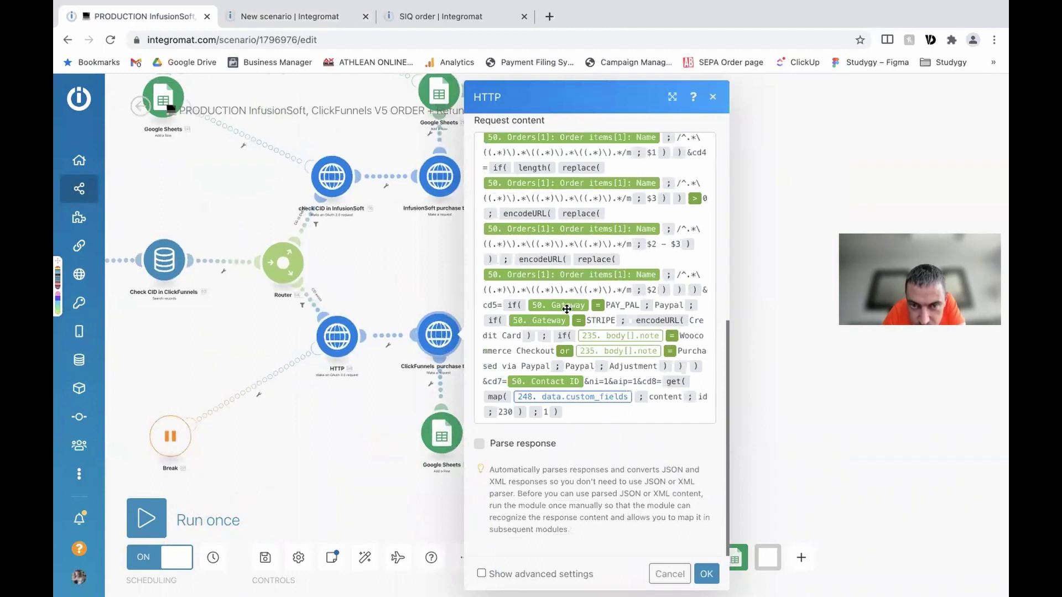
scroll(498, 303, up, 2)
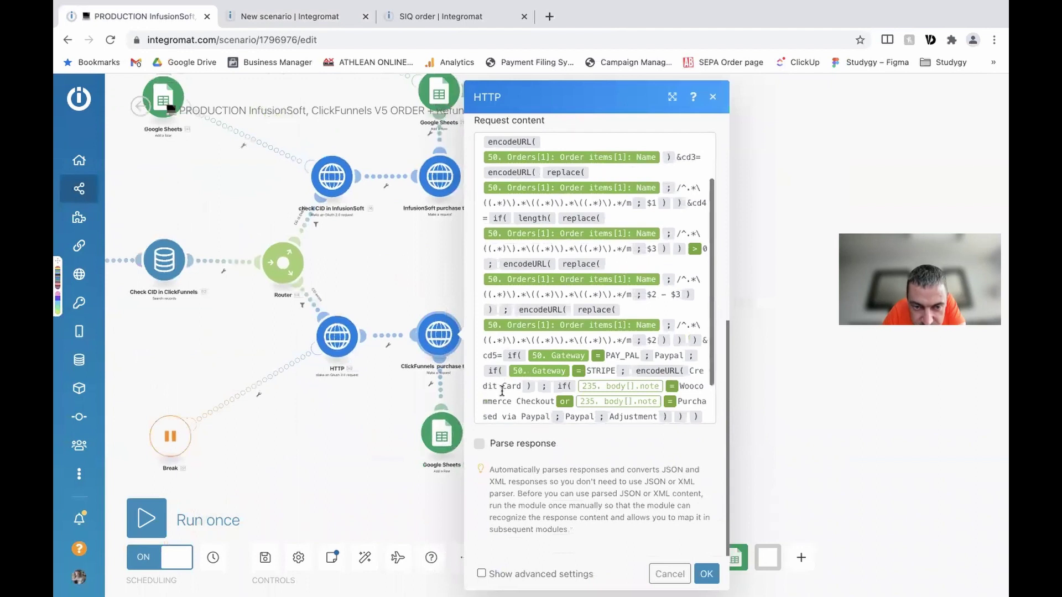
scroll(495, 325, up, 2)
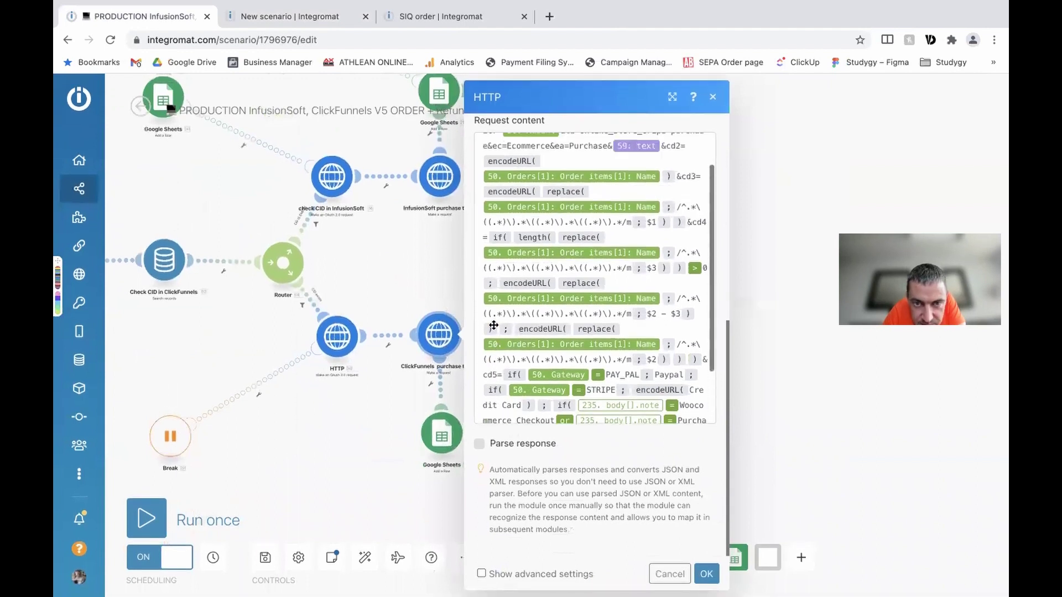
scroll(635, 229, up, 3)
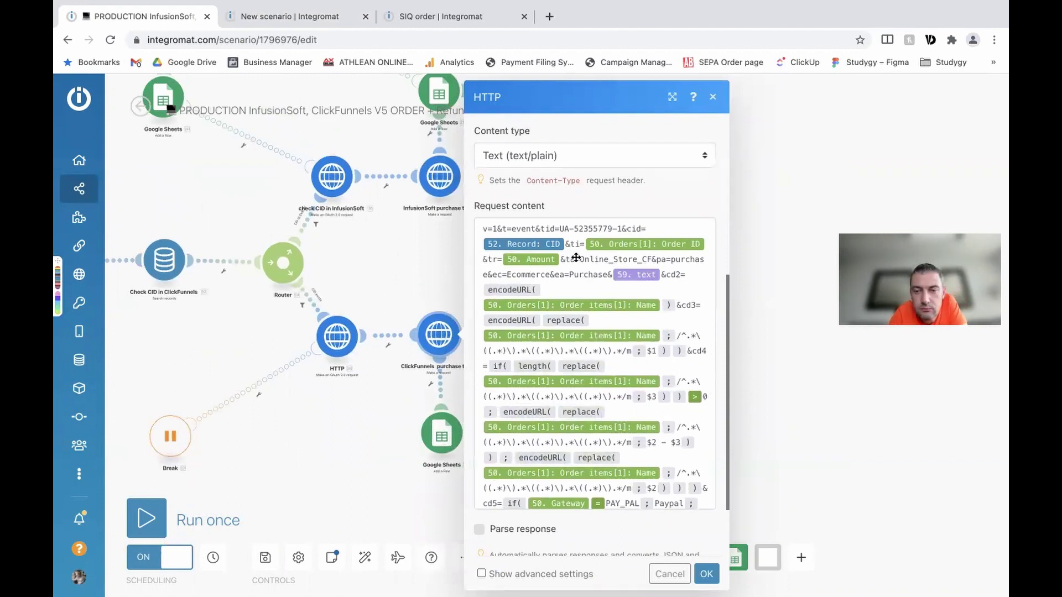
click(432, 258)
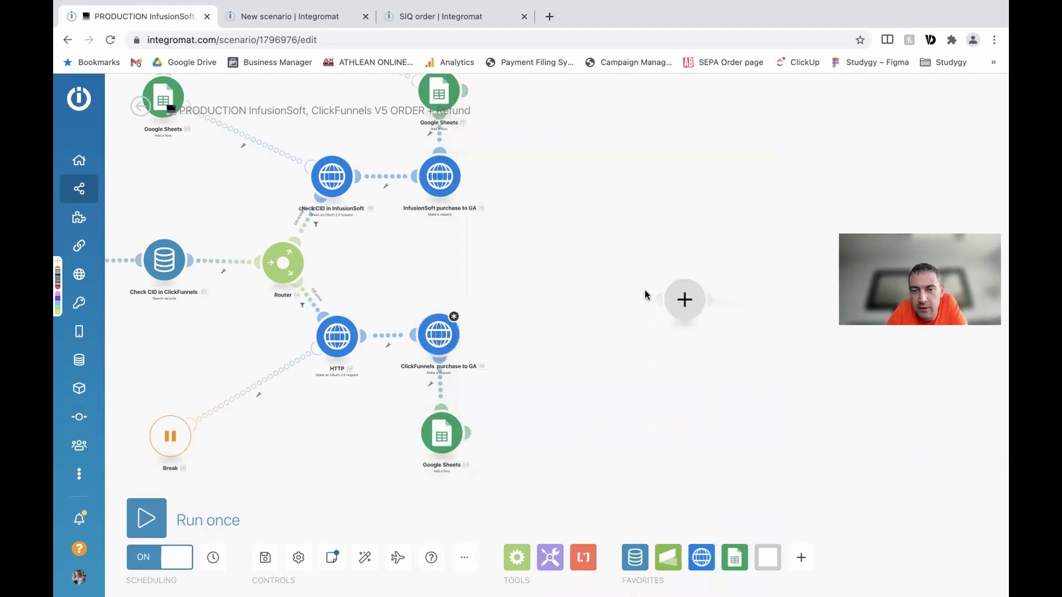
Step: Add a Google Analytics Measurement Protocol Post Data module beside the Google Sheets module that follows ClickFunnels purchase to GA
drag(685, 301, 515, 438)
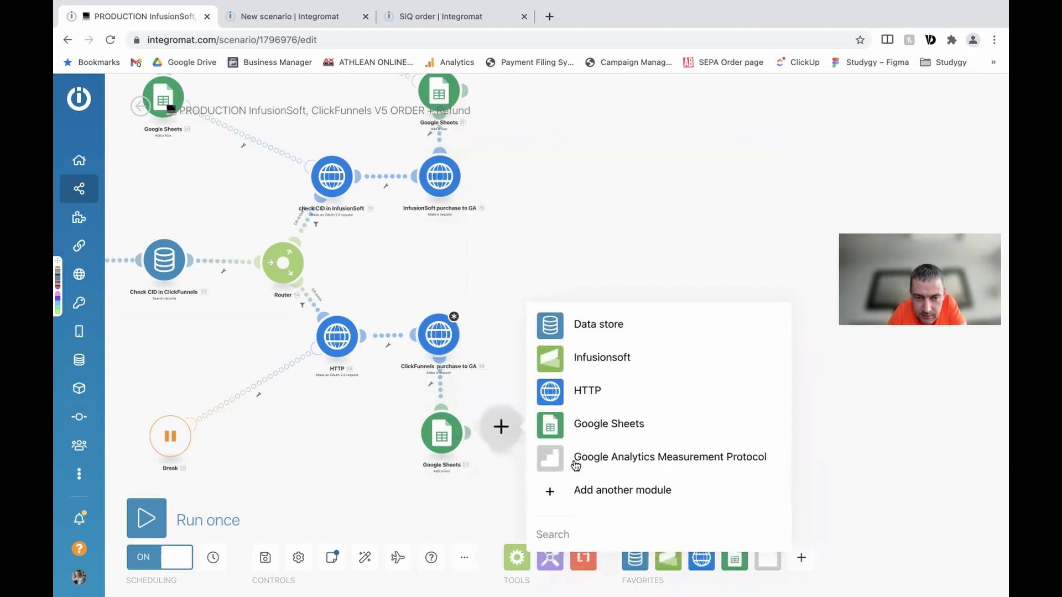
click(565, 461)
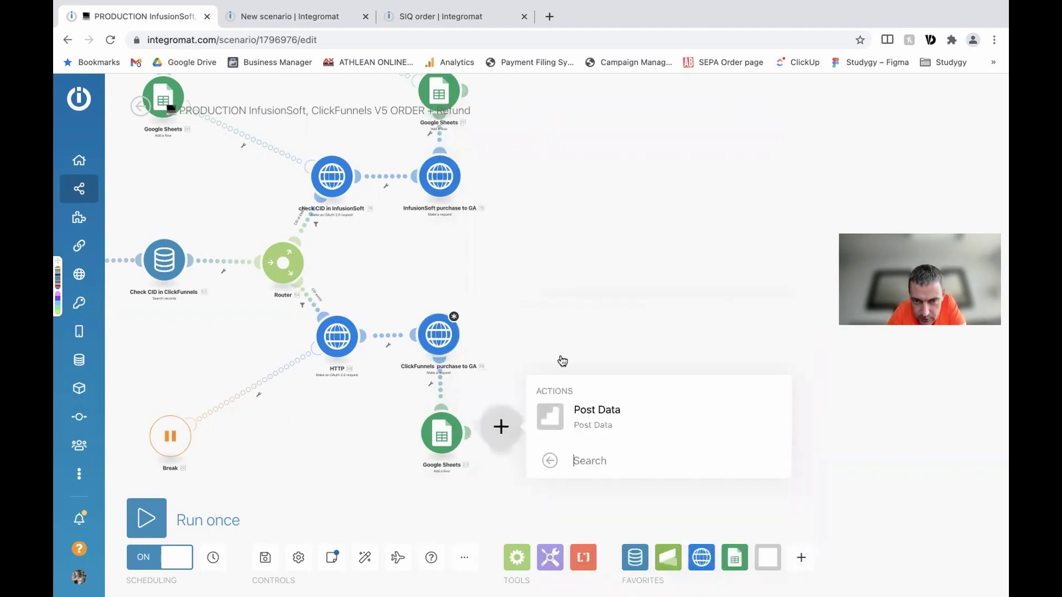
click(551, 308)
click(502, 424)
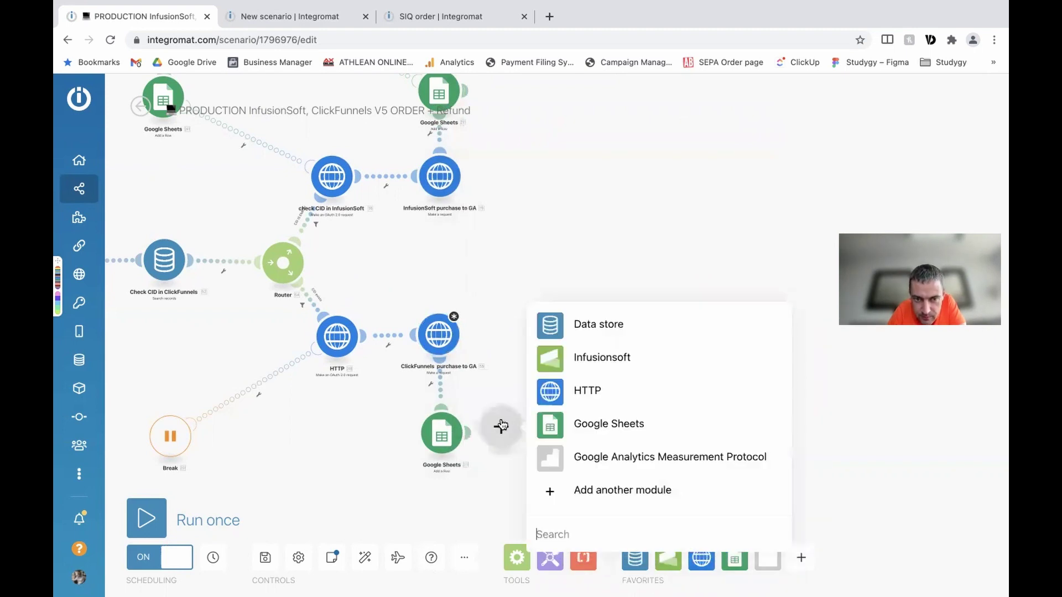
click(566, 461)
click(568, 413)
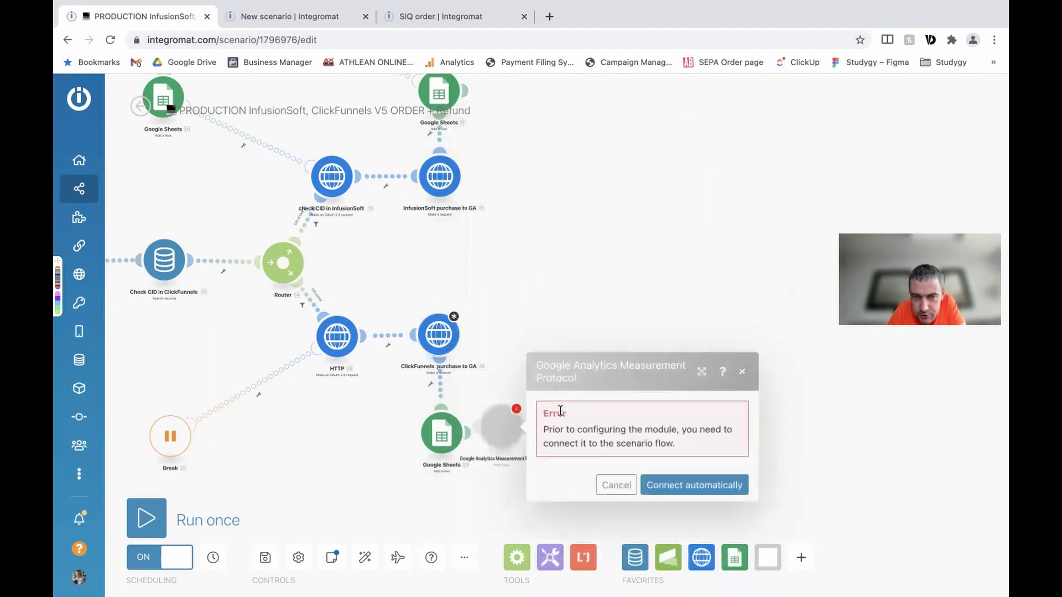
Step: Open the Google Analytics Measurement Protocol module in the SIQ order scenario and review its payload fields down to the optional parameters
click(298, 9)
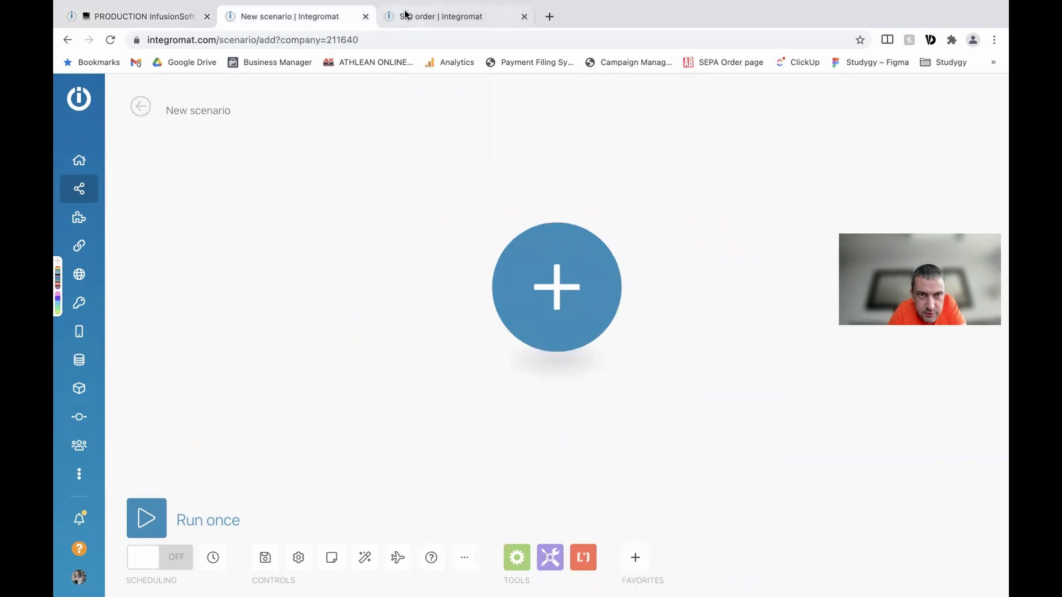
click(404, 16)
click(486, 291)
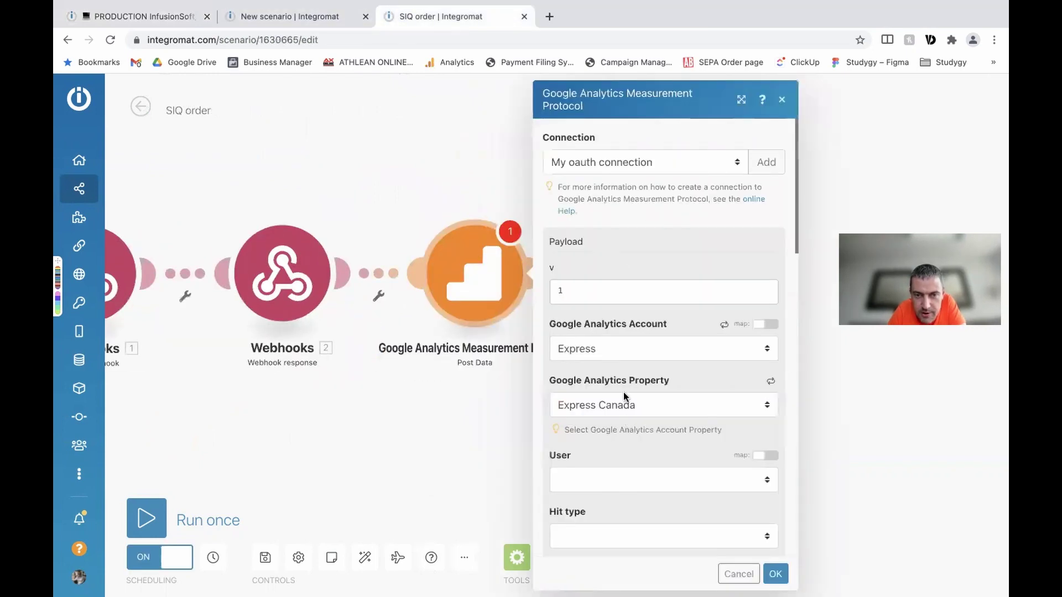
scroll(624, 396, down, 10)
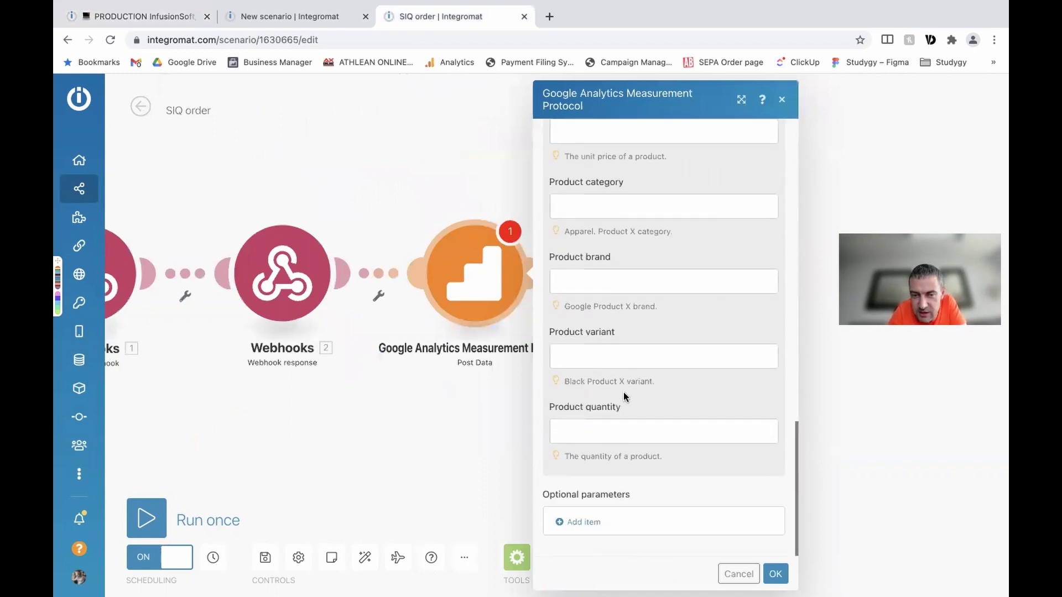
scroll(624, 396, up, 10)
scroll(600, 374, down, 10)
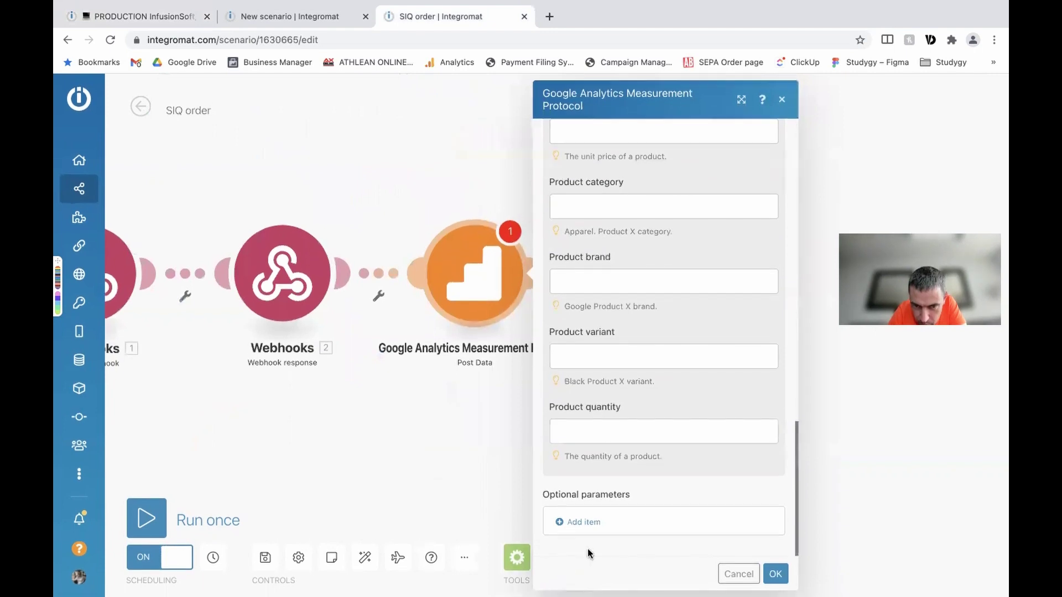
Step: Add an optional parameter named cd1 with value 123456 to the Google Analytics Measurement Protocol module
click(580, 522)
click(634, 466)
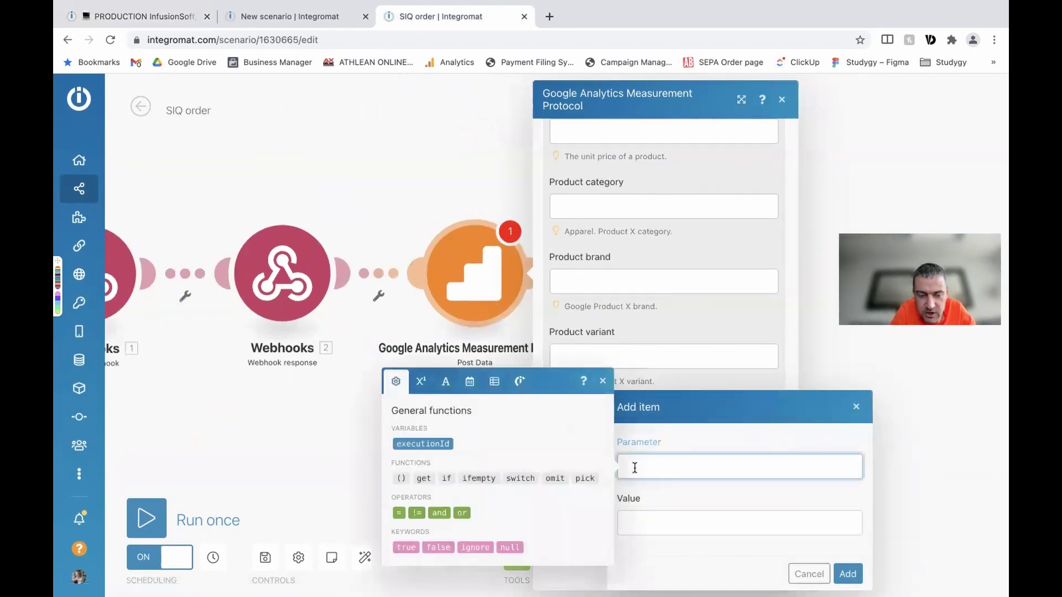
click(716, 518)
text(1234)
click(847, 573)
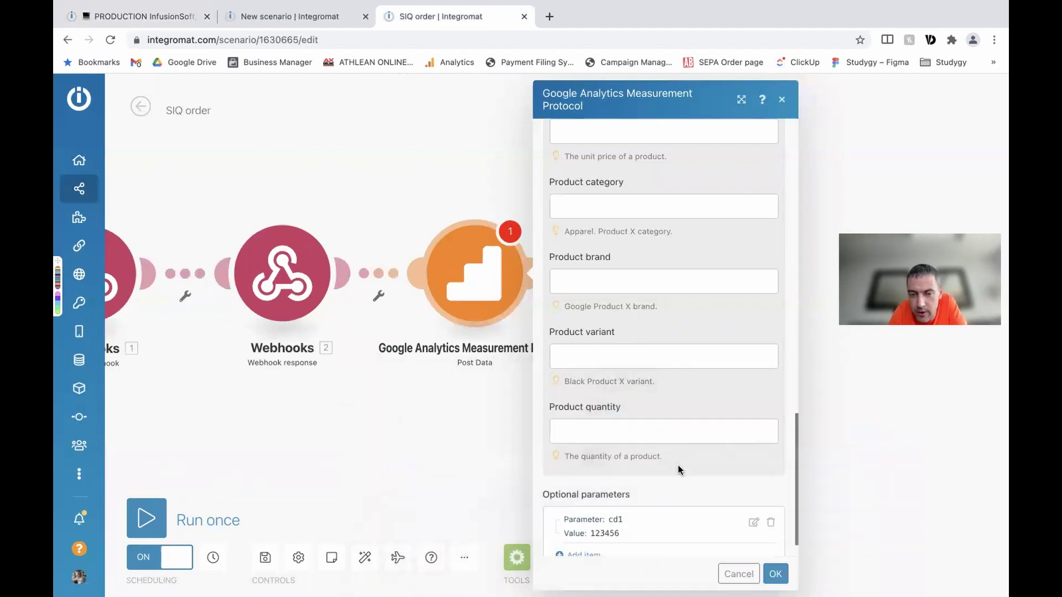
Step: Try Client ID as the payload's User option and replace it with User ID
scroll(664, 320, up, 10)
scroll(663, 304, up, 5)
scroll(663, 305, down, 2)
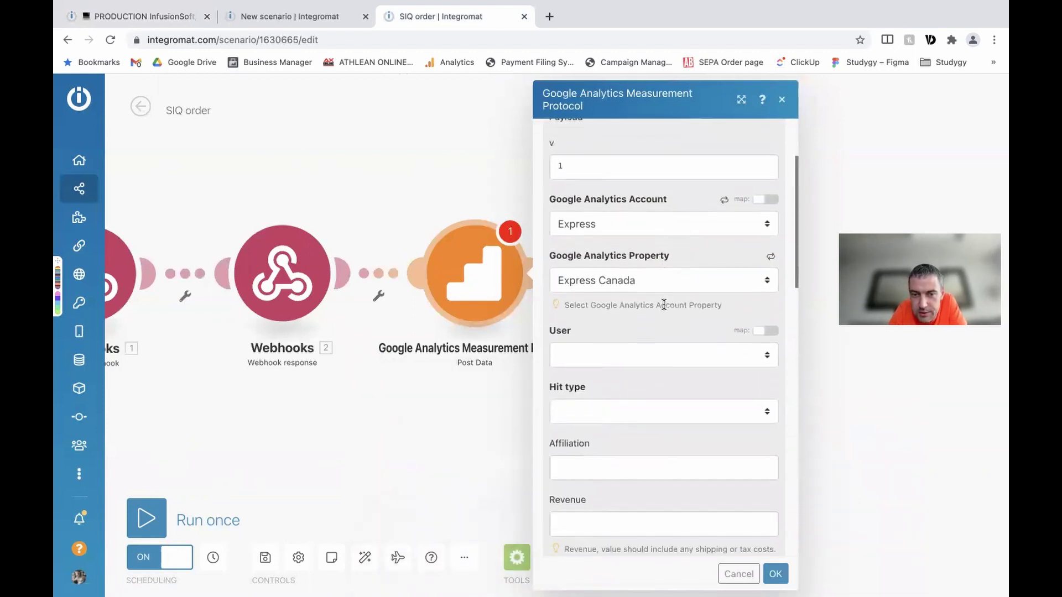
click(636, 354)
click(620, 366)
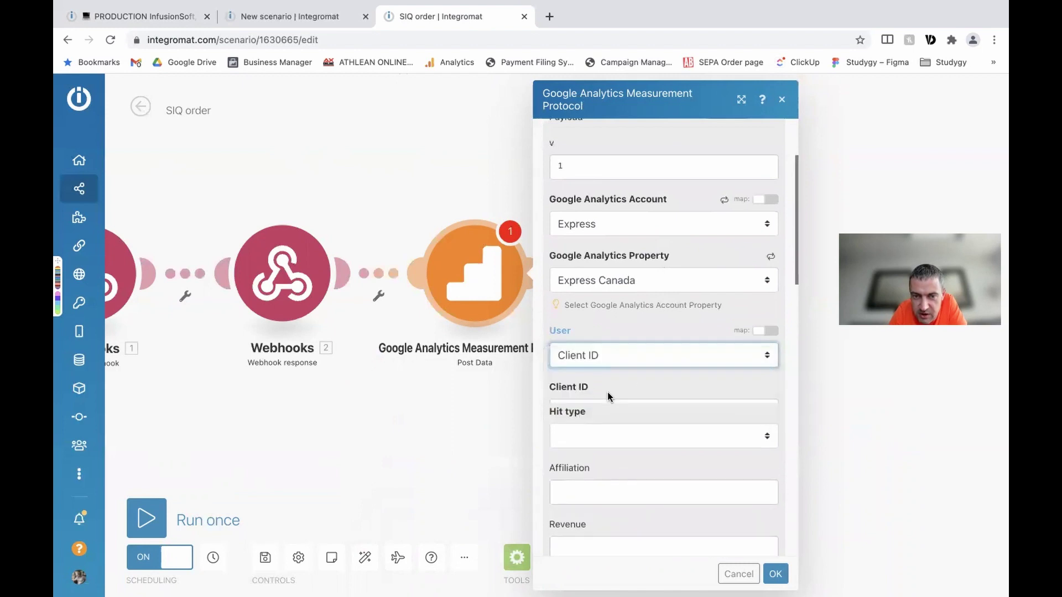
click(612, 353)
click(614, 370)
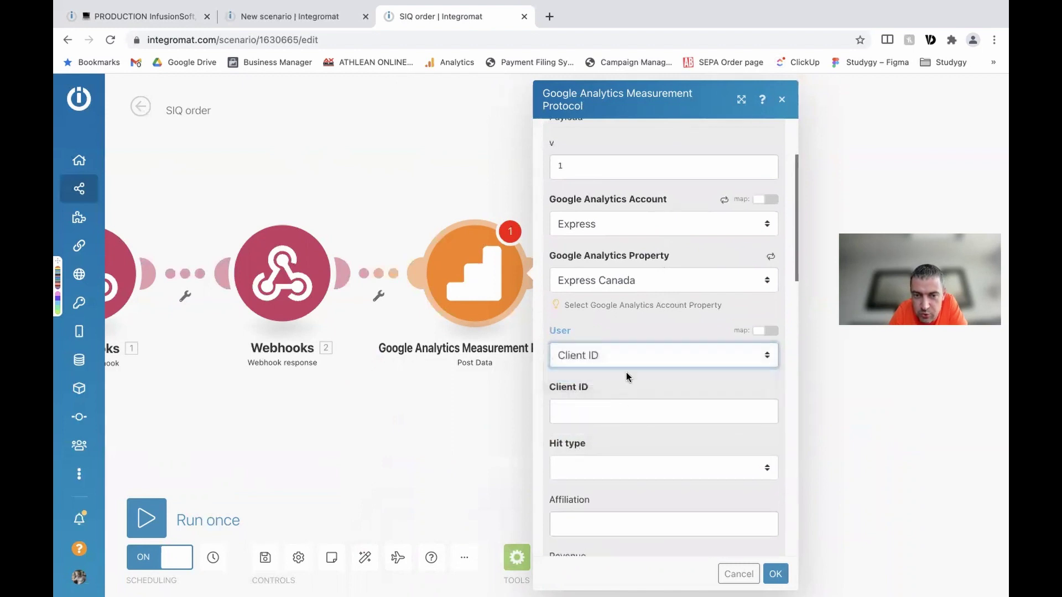
click(617, 357)
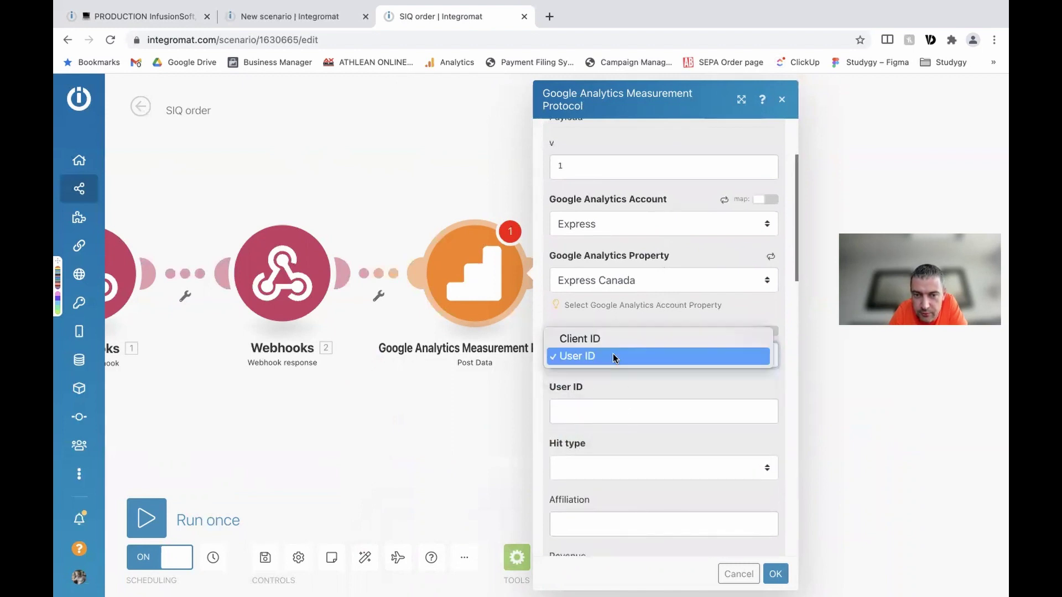
Step: Examine the available hit types and Google Analytics accounts, and look over the remaining payload fields such as revenue, tax and shipping
click(612, 467)
click(612, 468)
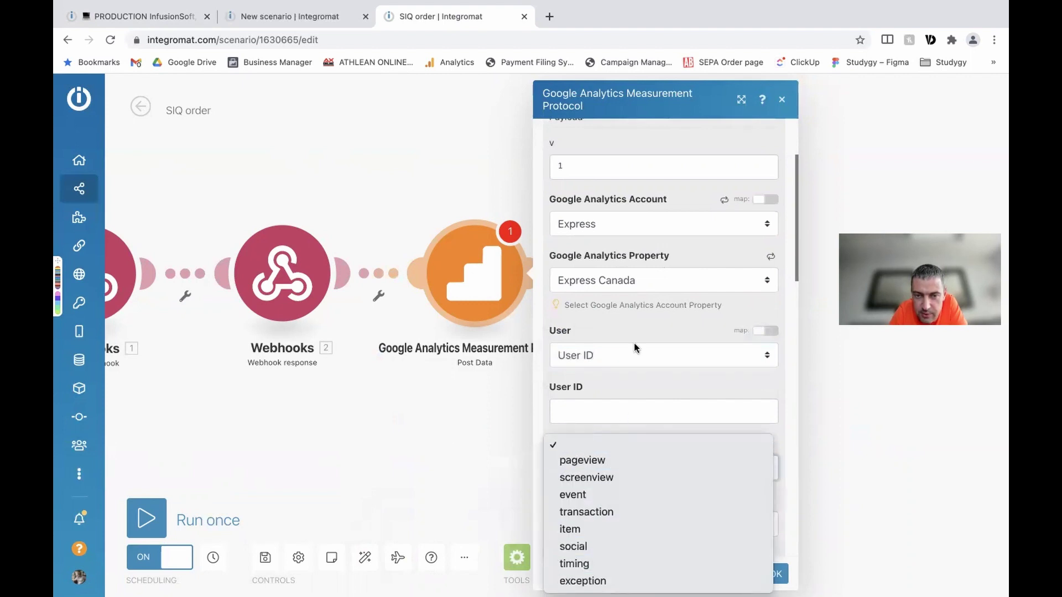
click(627, 282)
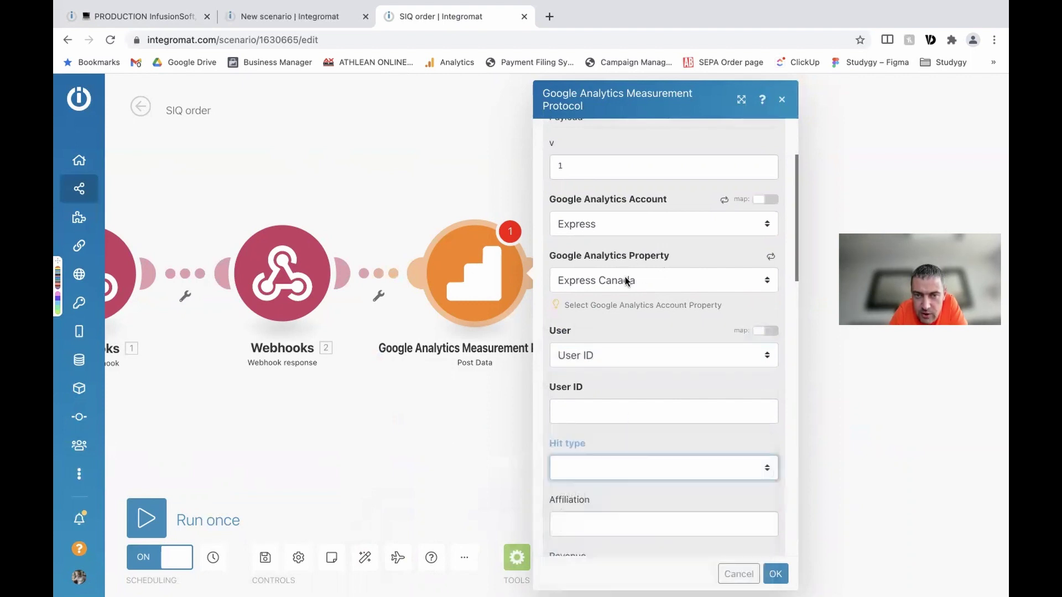
click(626, 282)
click(610, 226)
click(611, 225)
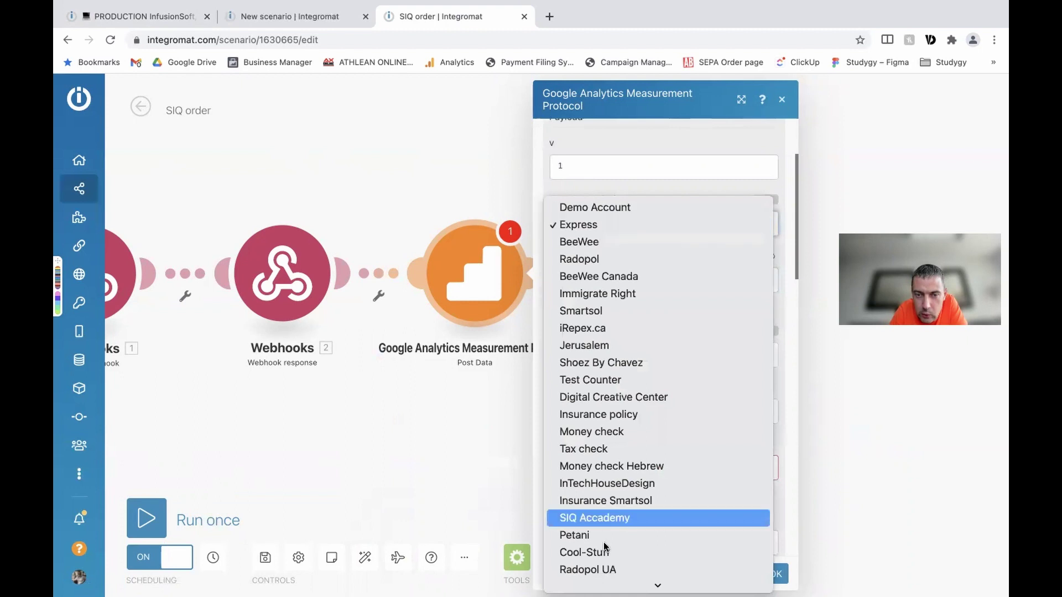
click(663, 128)
scroll(621, 187, up, 3)
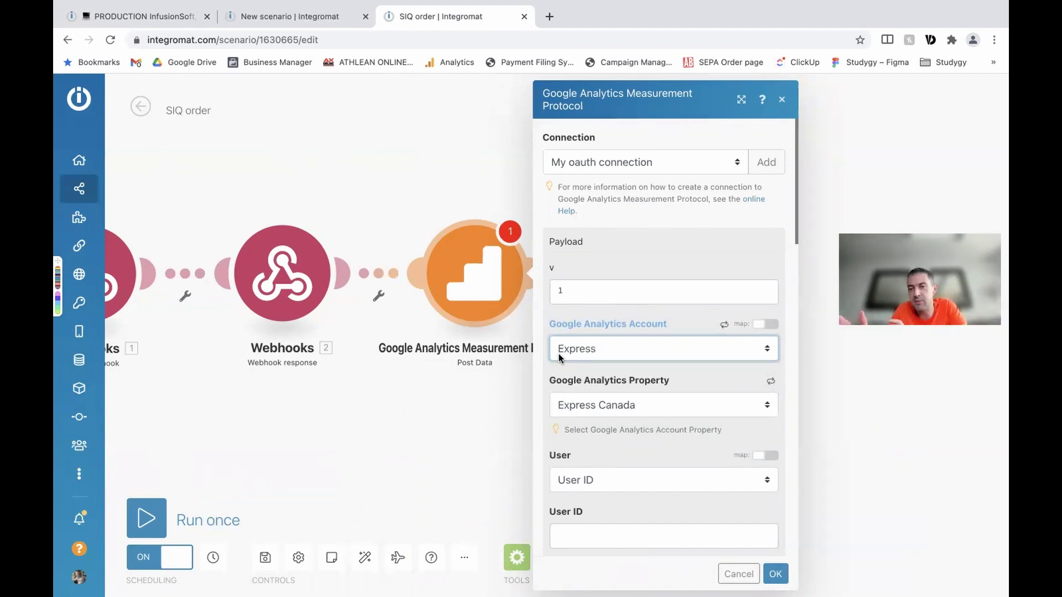
scroll(662, 382, down, 15)
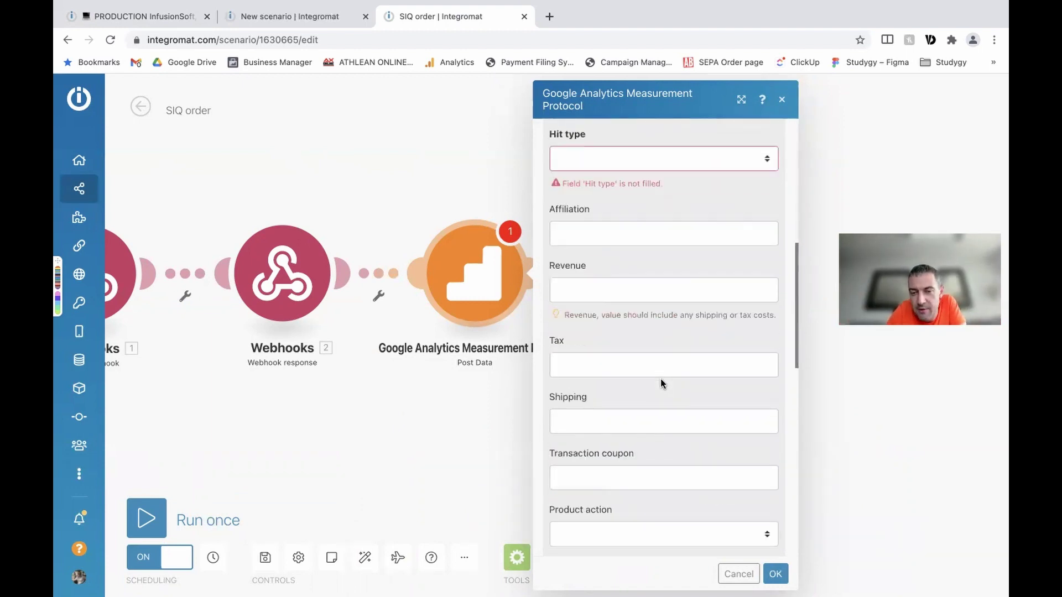
scroll(662, 381, up, 15)
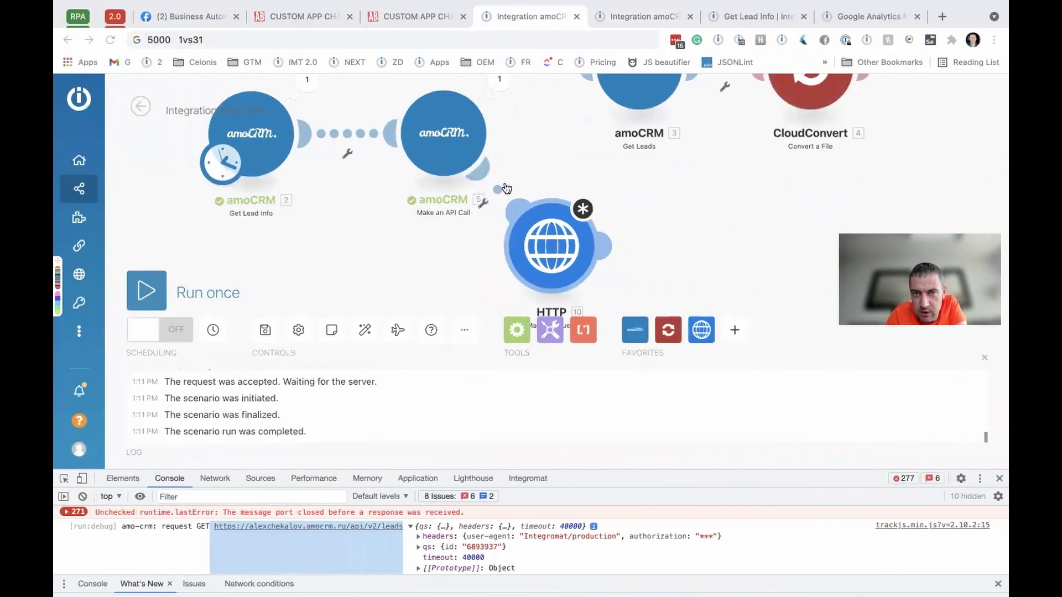
Step: Open the Post Data module of the Google Analytics Measurement Protocol custom app and highlight its communication code
click(860, 17)
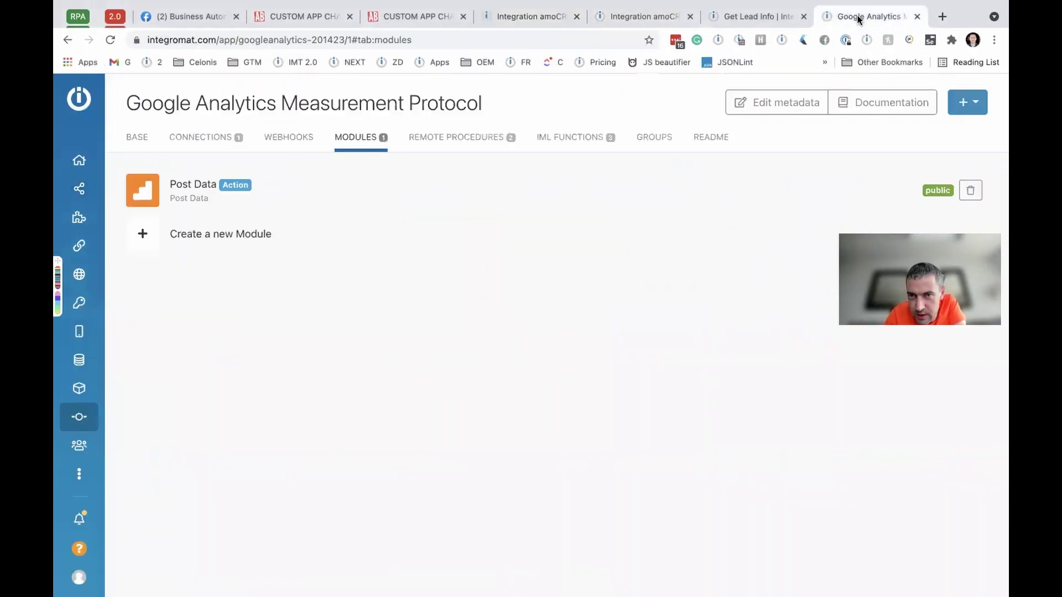
click(201, 189)
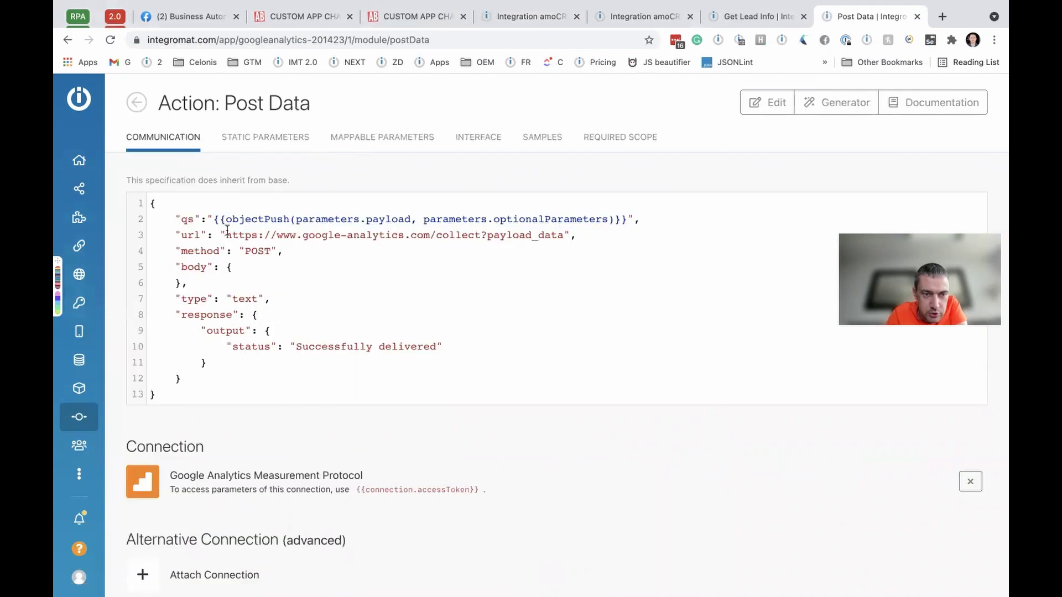
drag(246, 433, 267, 369)
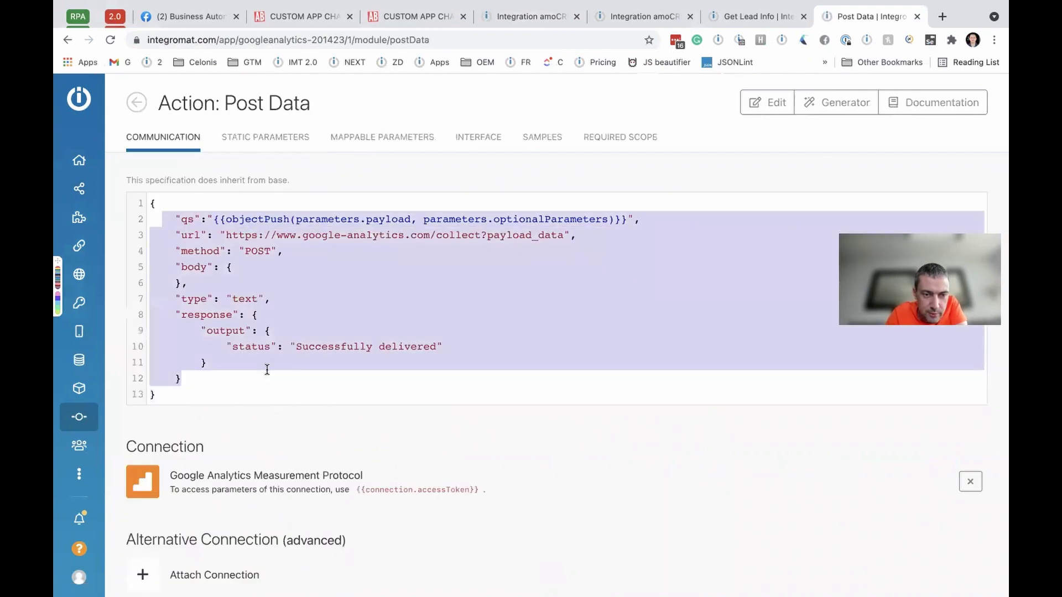
Step: Highlight the Post Data module's request and response code, and look through its mappable parameters
click(267, 370)
drag(177, 219, 303, 362)
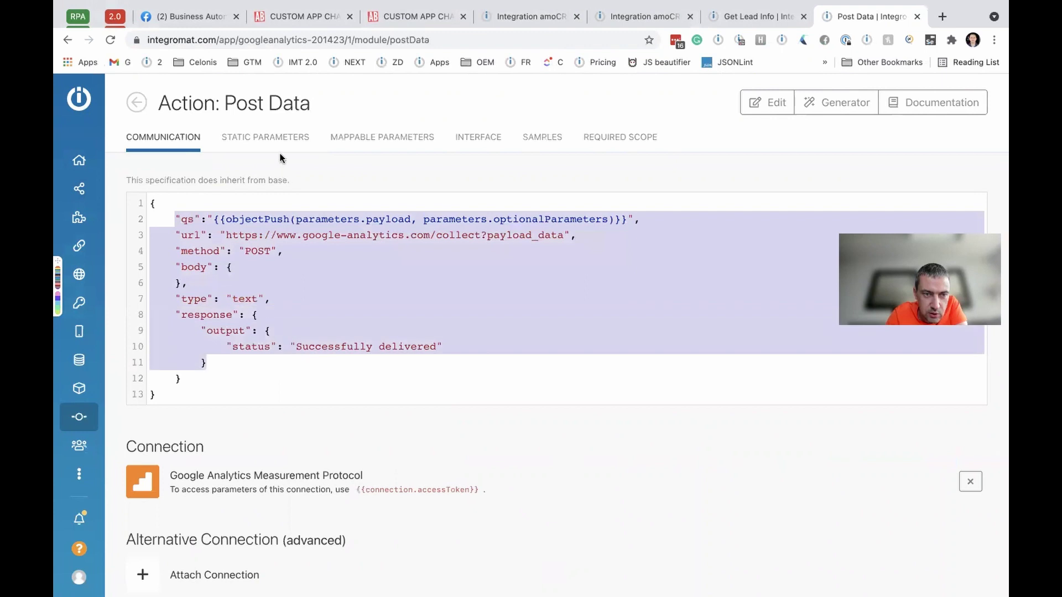
click(357, 138)
scroll(374, 390, down, 20)
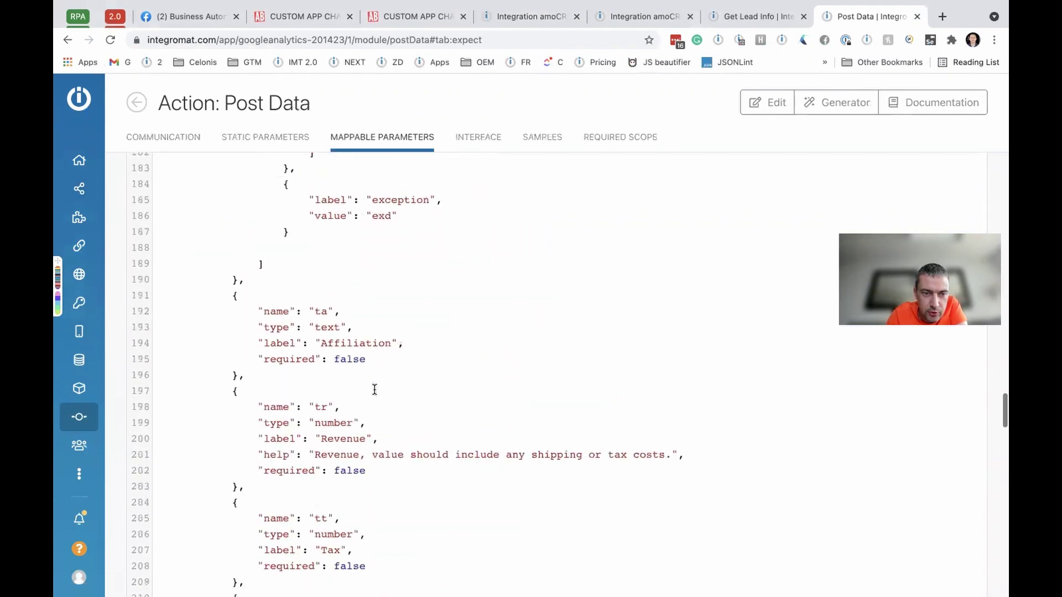
Step: Switch to the SIQ order scenario and look over the Google Analytics Measurement Protocol module's fields down to its optional parameters
key(ctrl+Left)
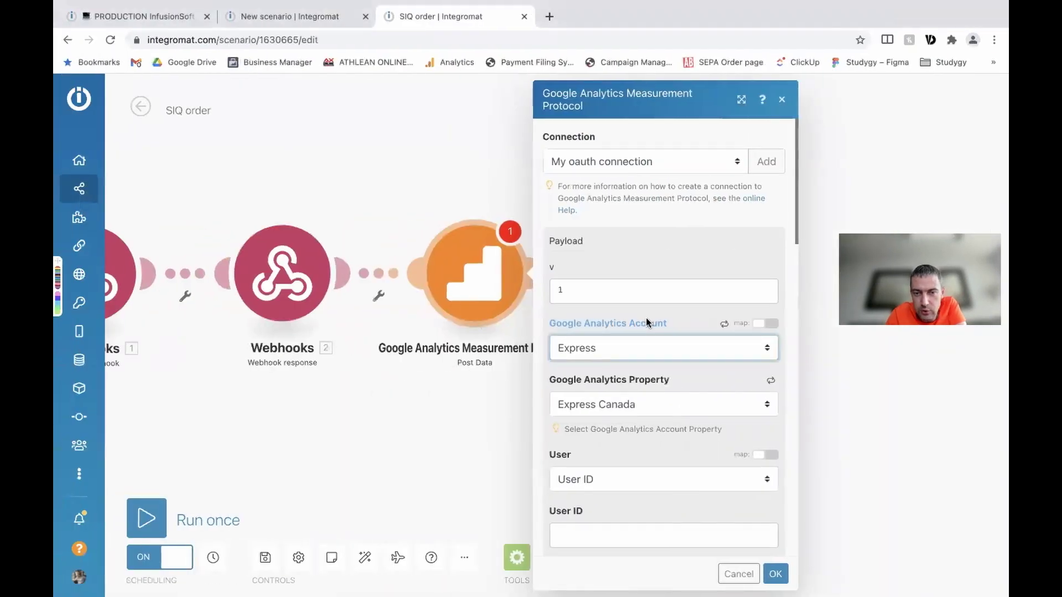
scroll(646, 318, down, 10)
scroll(647, 317, up, 10)
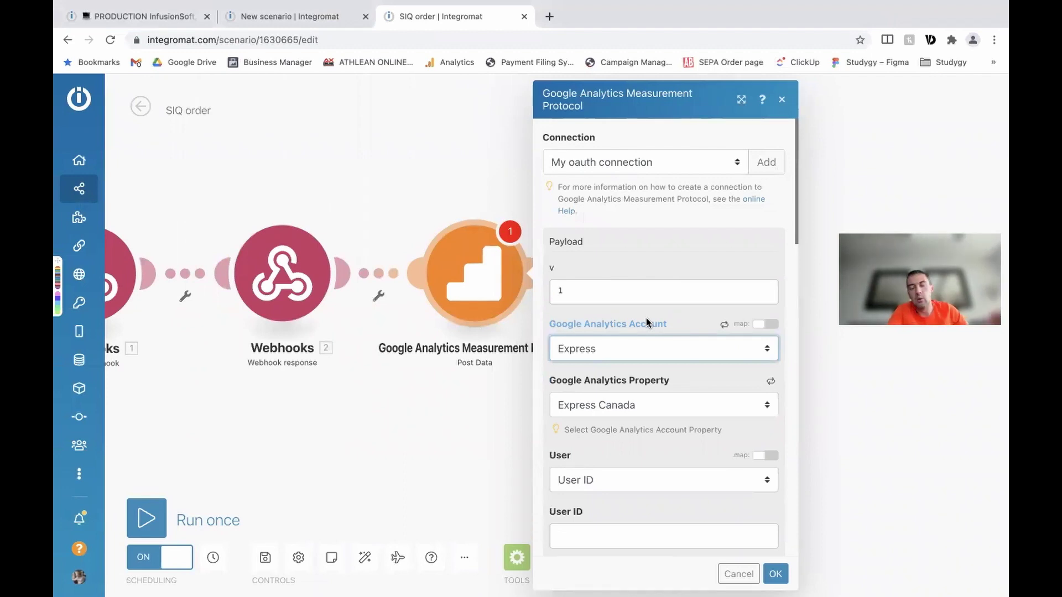
scroll(626, 360, down, 15)
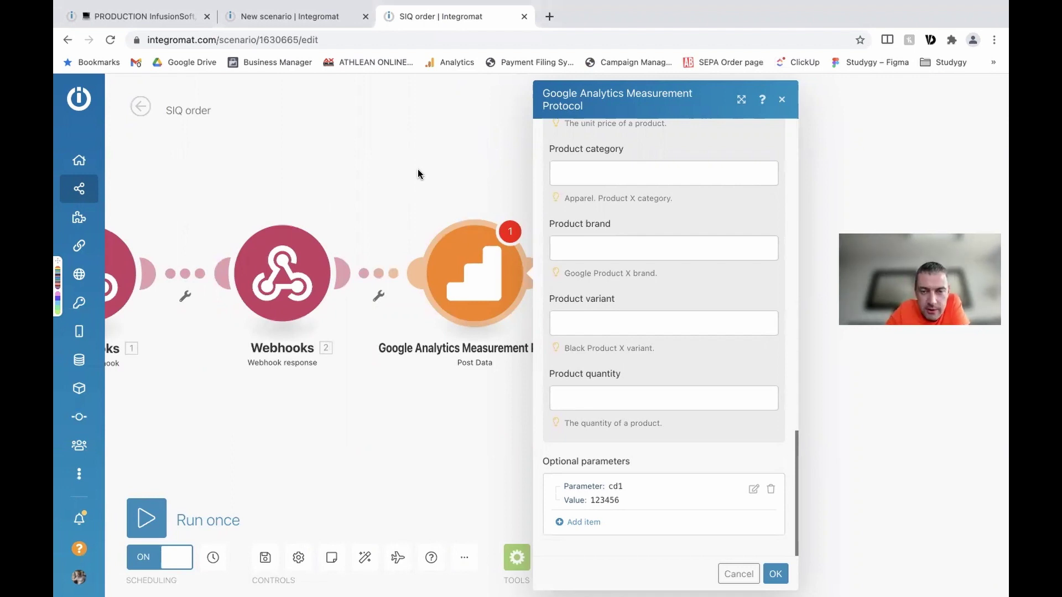
Step: Switch to the Bear note and check off "3 data transformation" in the list of reasons
key(ctrl+Left)
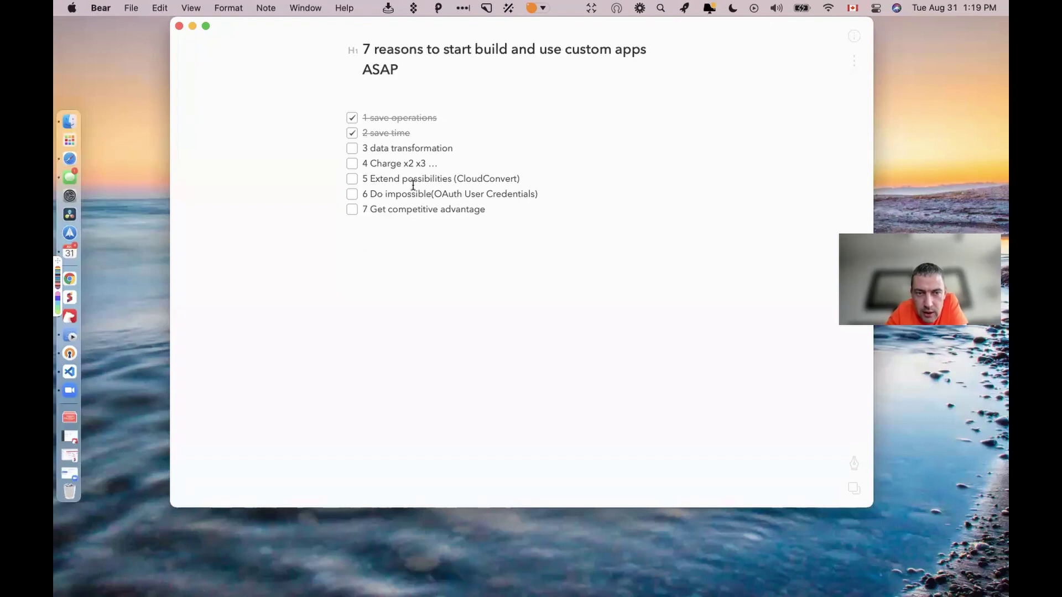
click(352, 148)
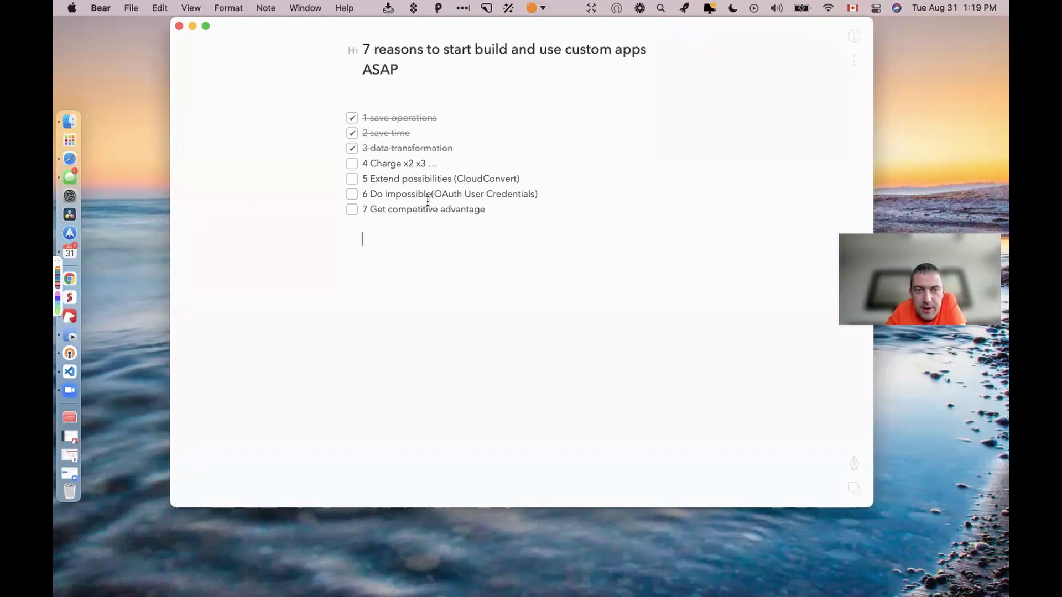
Step: Return to the Integration amoCRM scenario editor in Chrome and spread out the HTTP, CloudConvert and amoCRM Get Leads modules
key(ctrl+Right)
key(ctrl+Right)
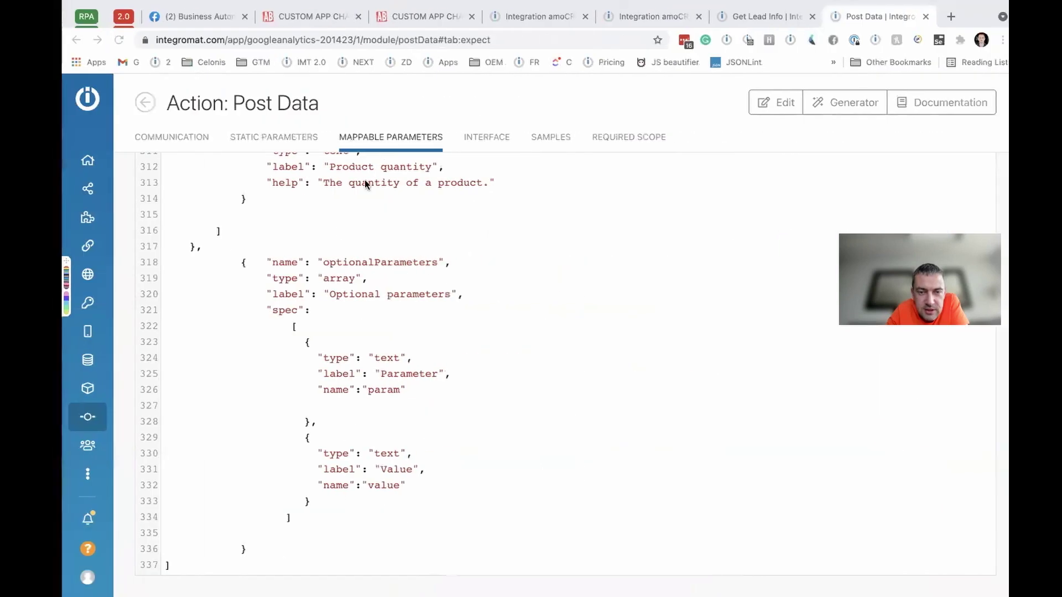
click(740, 12)
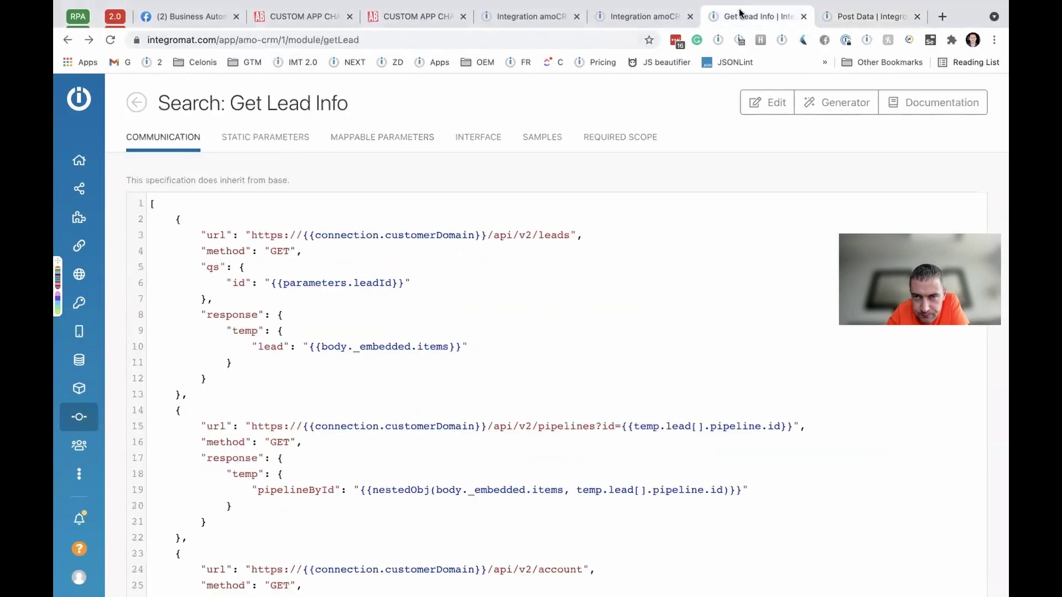
click(620, 15)
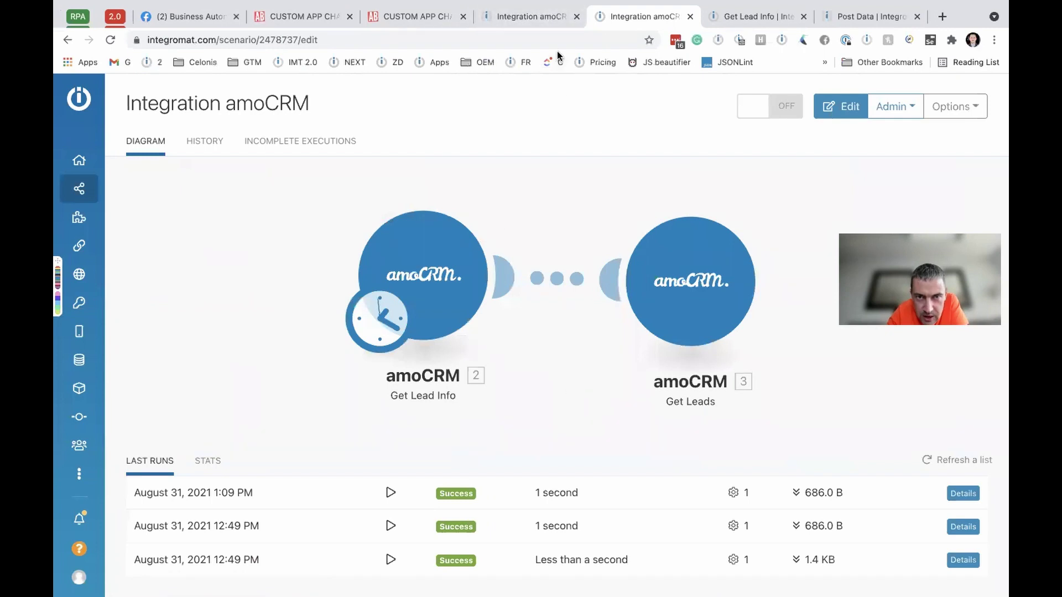
click(538, 16)
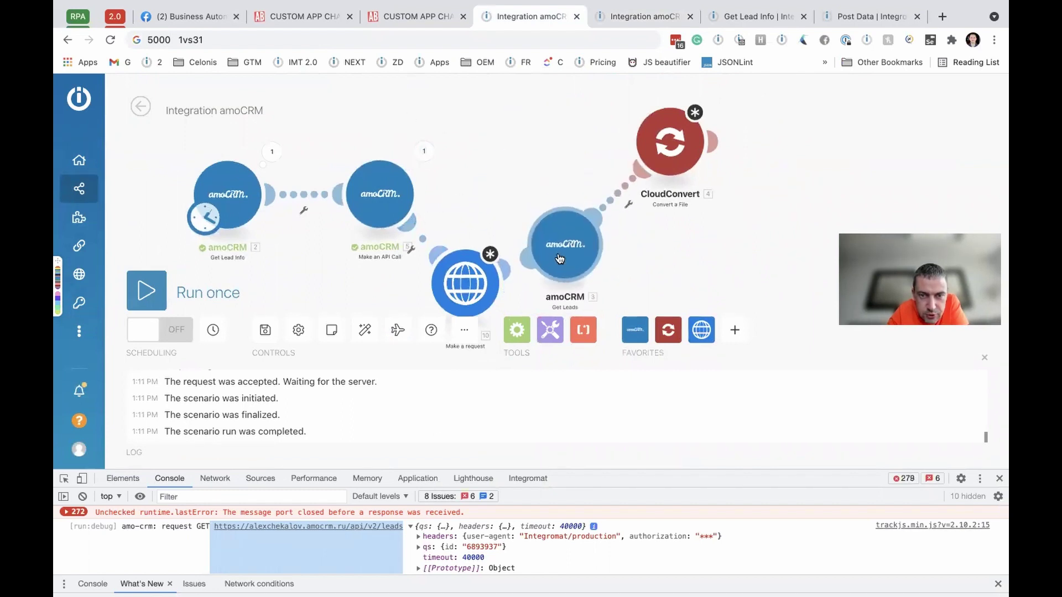
drag(352, 249, 319, 251)
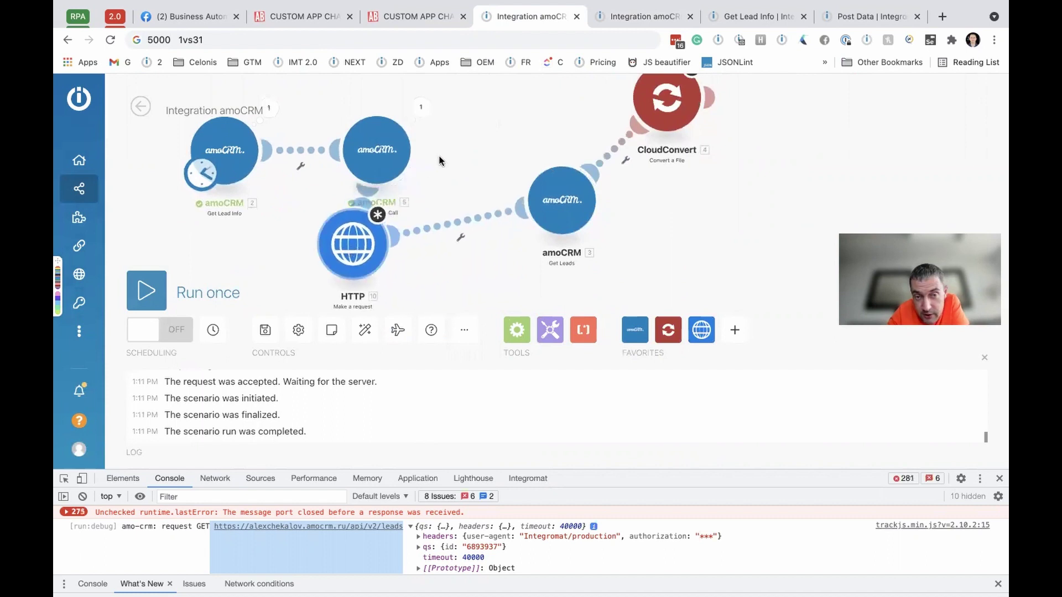
drag(708, 98, 882, 219)
drag(551, 193, 531, 208)
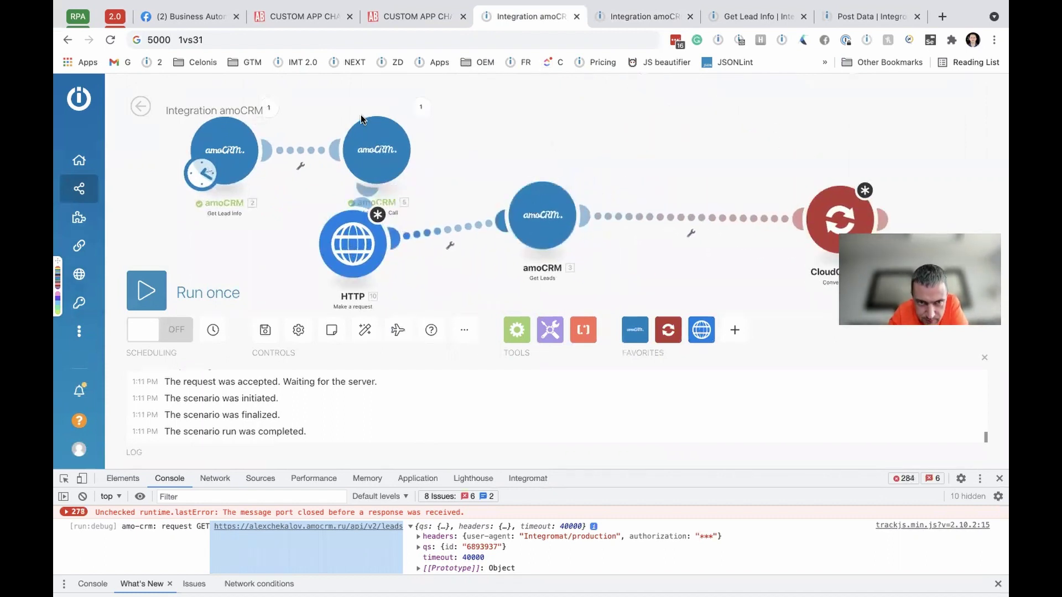
scroll(420, 142, up, 3)
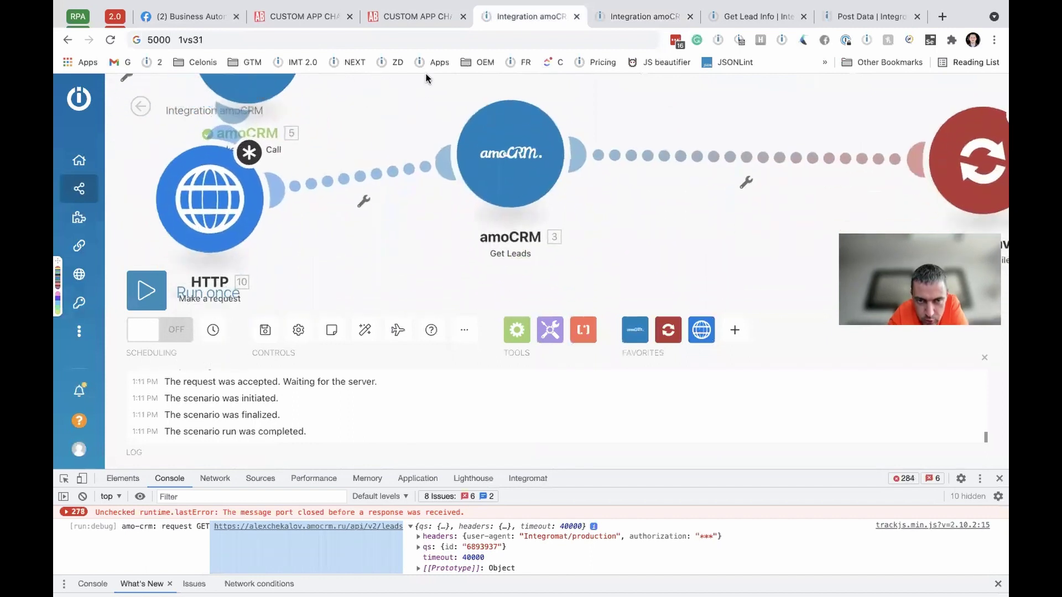
scroll(563, 174, down, 3)
Step: Unlink the CloudConvert module from the amoCRM Get Leads module
click(611, 232)
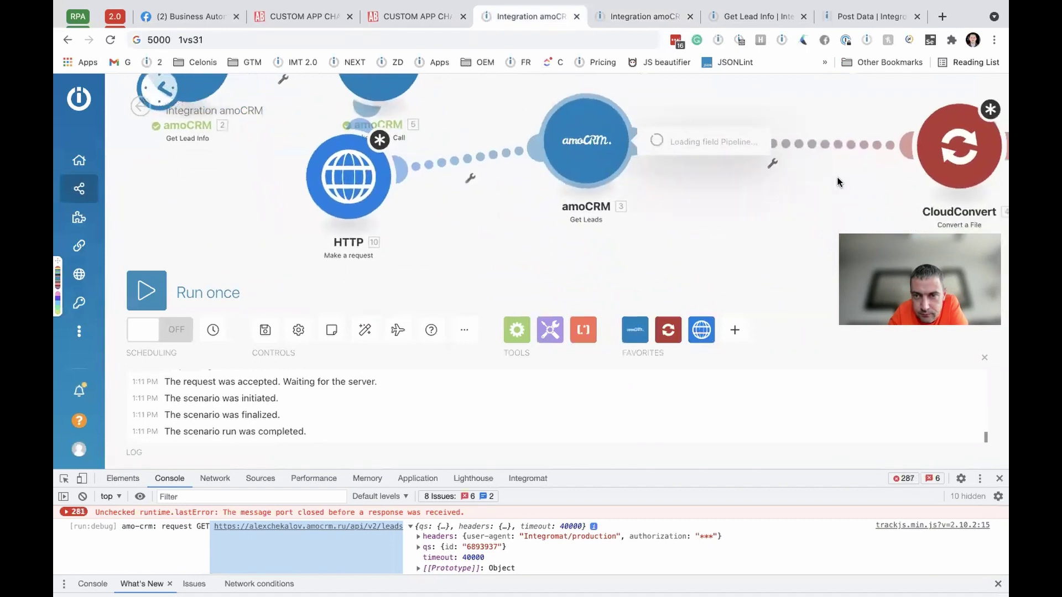
right_click(839, 141)
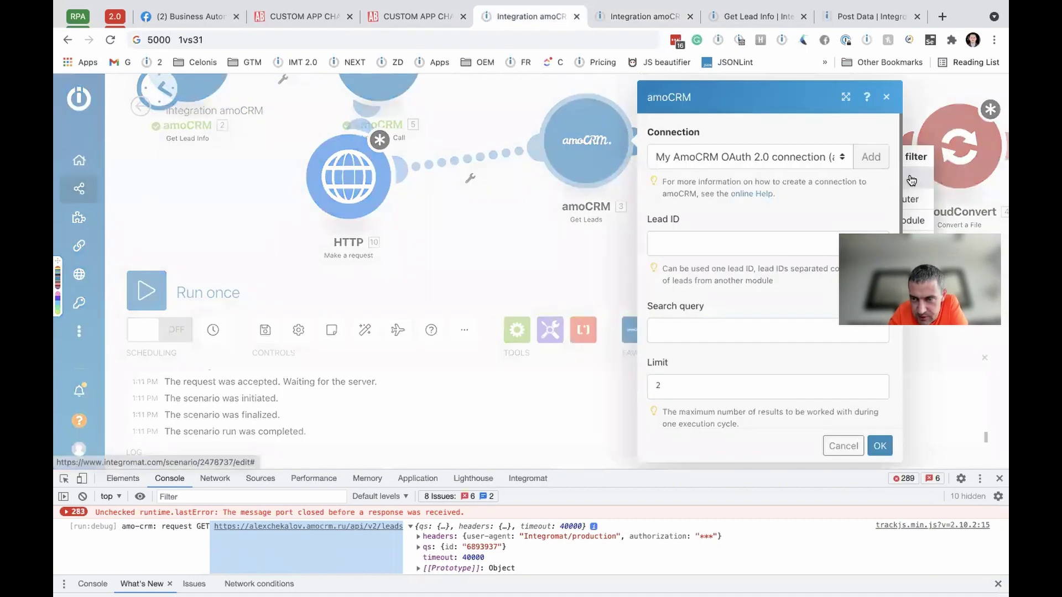
drag(229, 139, 324, 201)
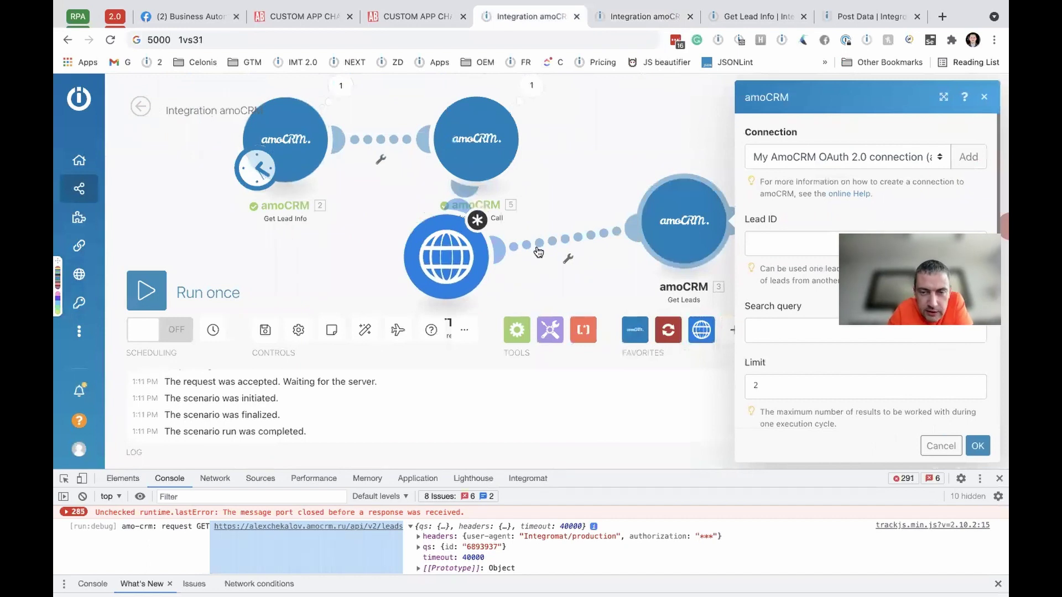
drag(609, 287, 548, 255)
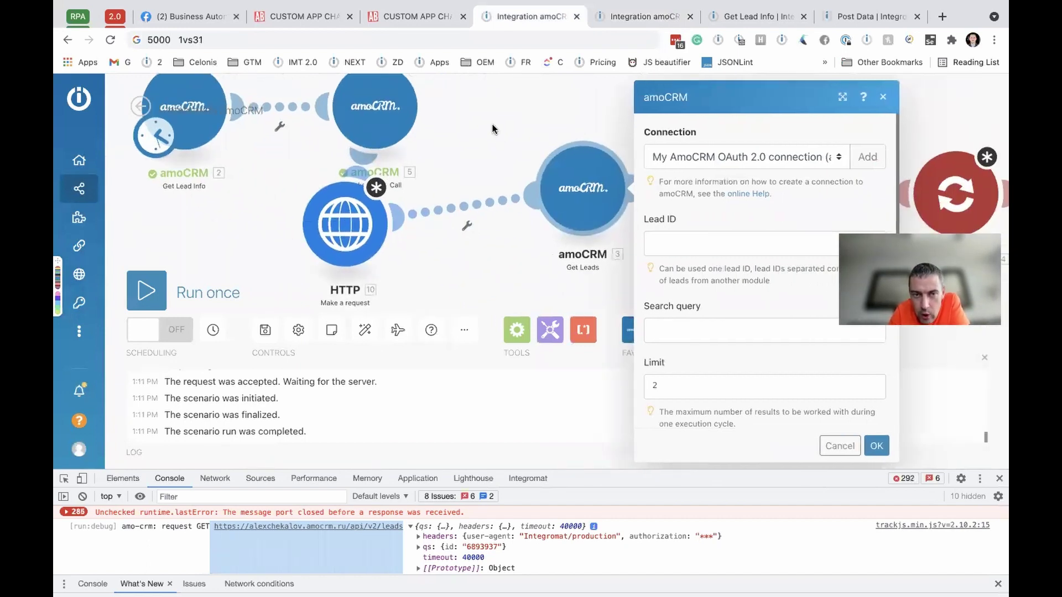
scroll(492, 142, up, 2)
Step: Copy the lead ID from the Get Lead Info run's input into the Get Leads module's Lead ID and save the module
click(430, 162)
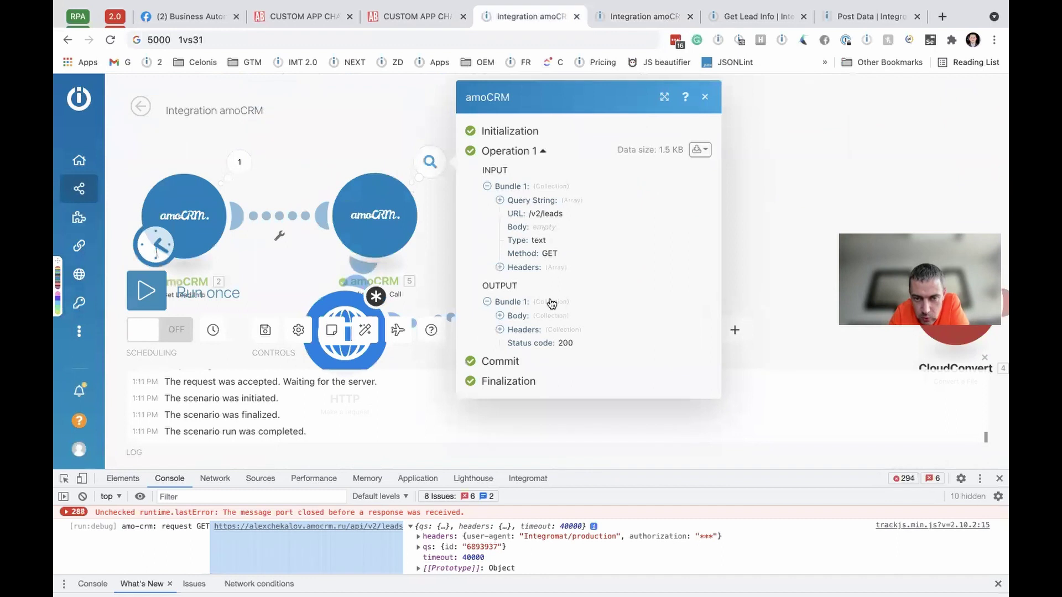
click(252, 165)
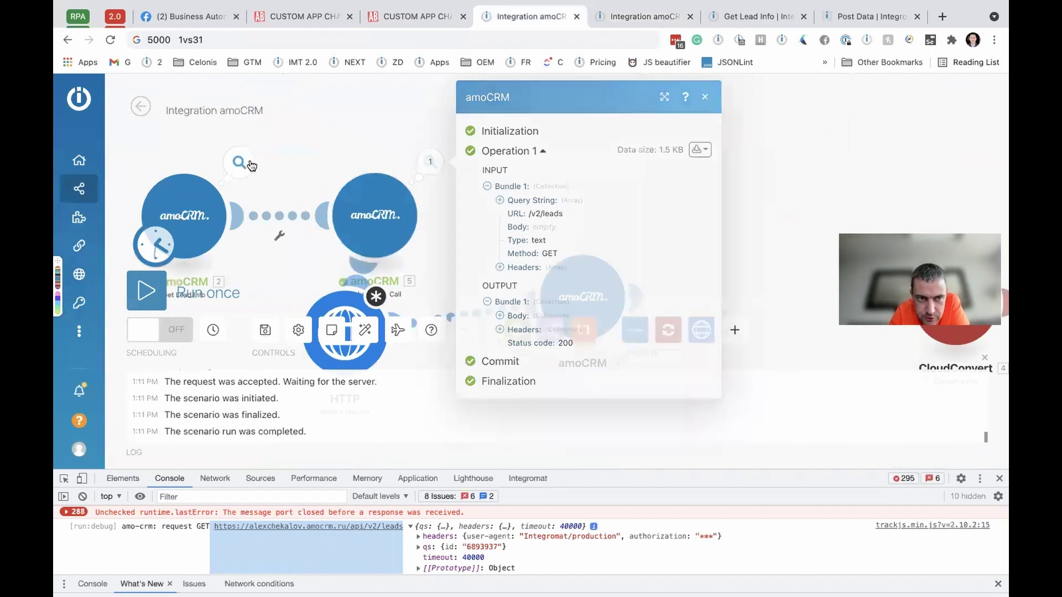
double_click(374, 198)
key(super+c)
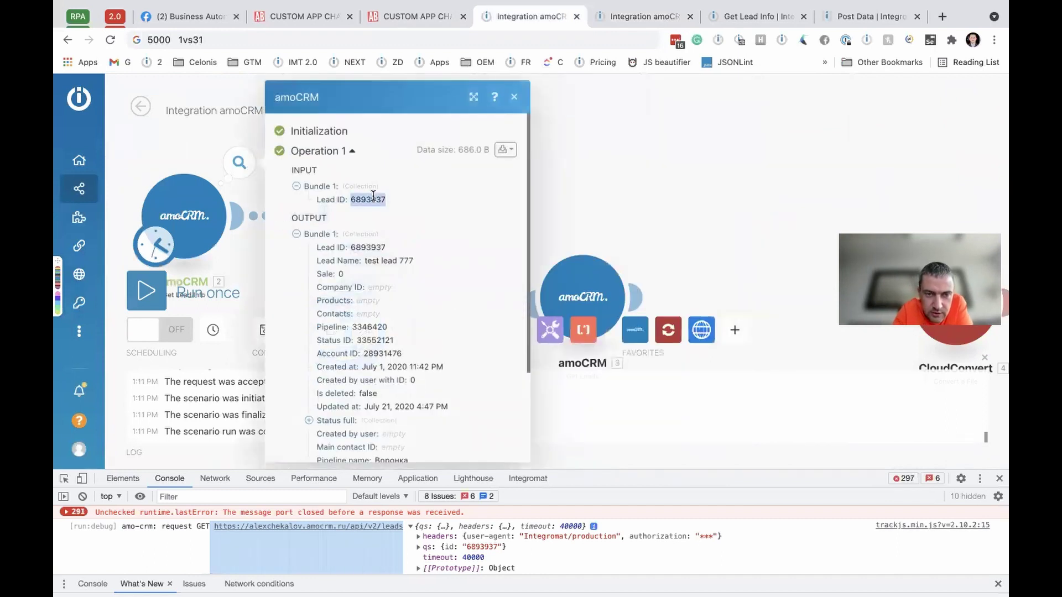
click(645, 170)
click(583, 222)
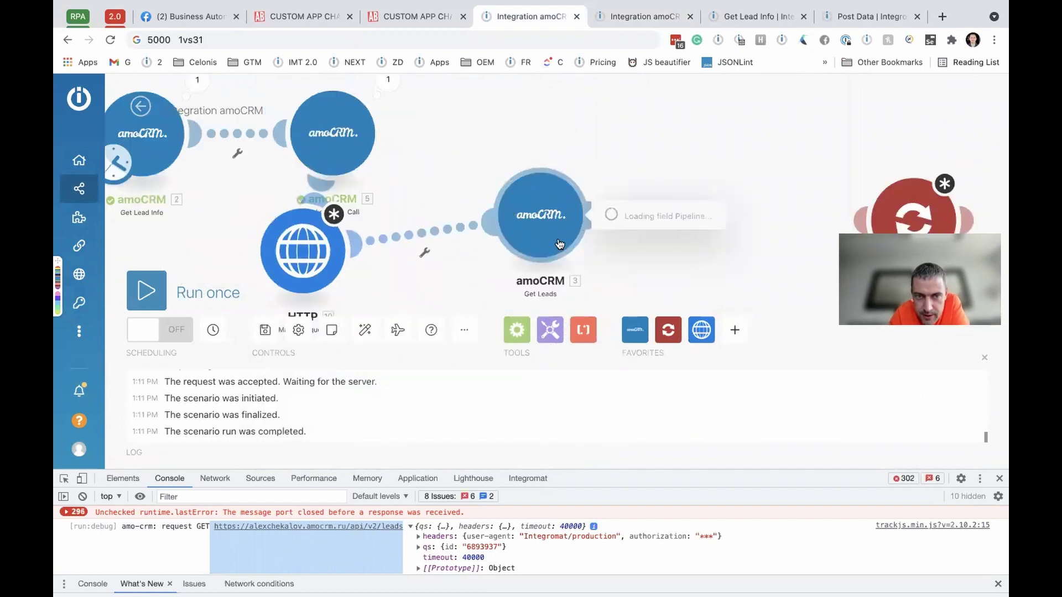
click(653, 243)
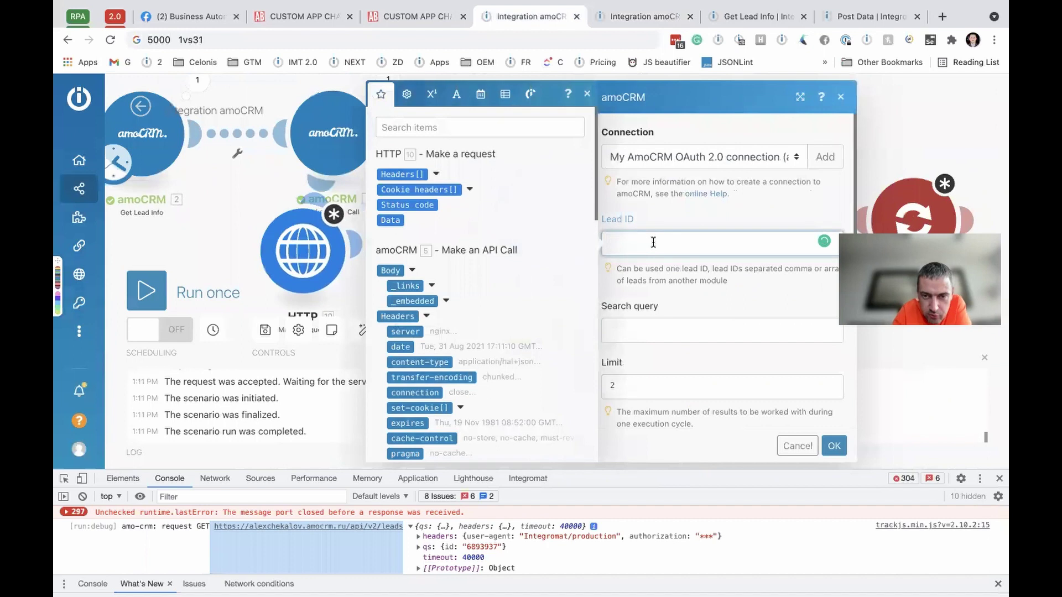
key(super+v)
click(835, 446)
Step: Delete the HTTP Make a request module and auto-align the remaining modules
right_click(327, 239)
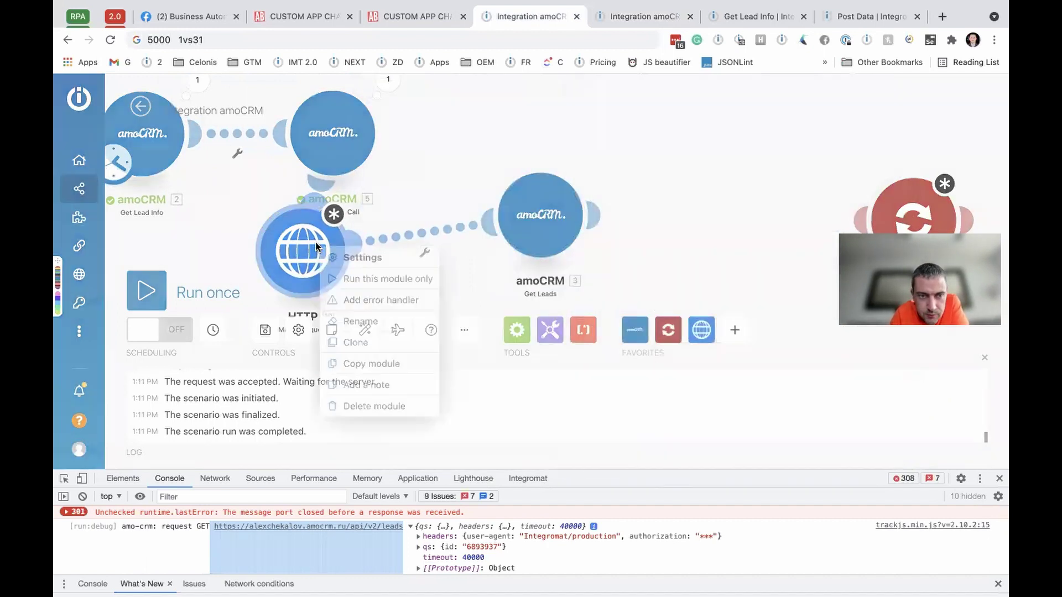
click(356, 405)
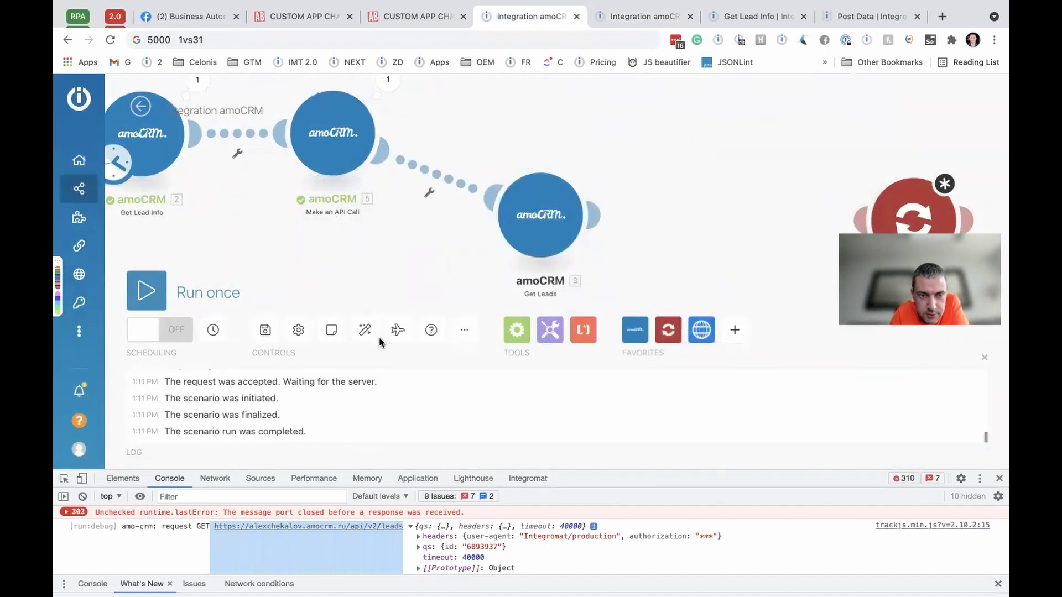
click(364, 330)
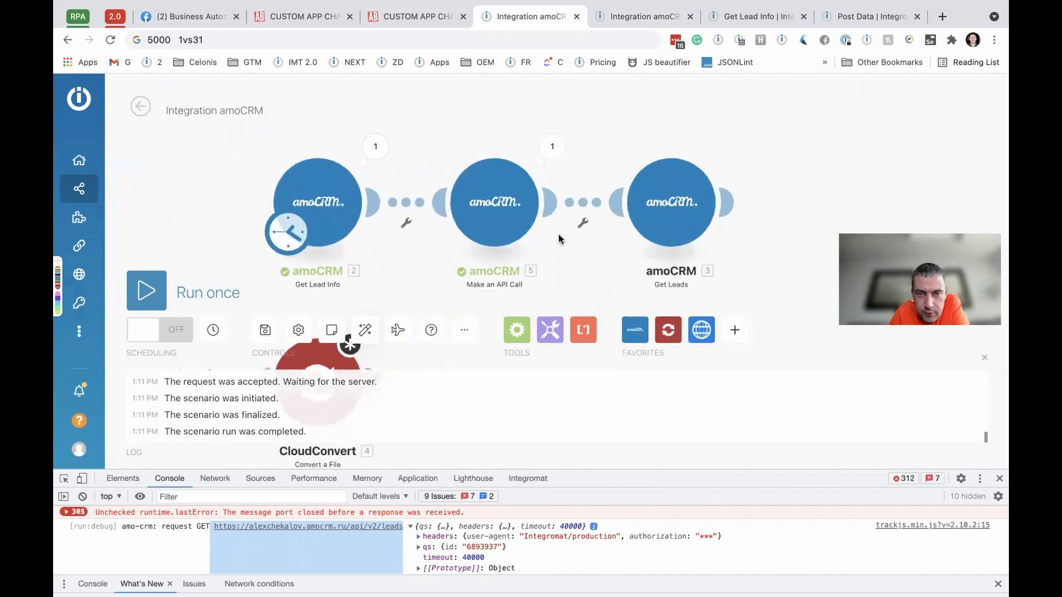
Step: Run the scenario once and expand both custom fields with their values in the Get Lead Info output
click(157, 281)
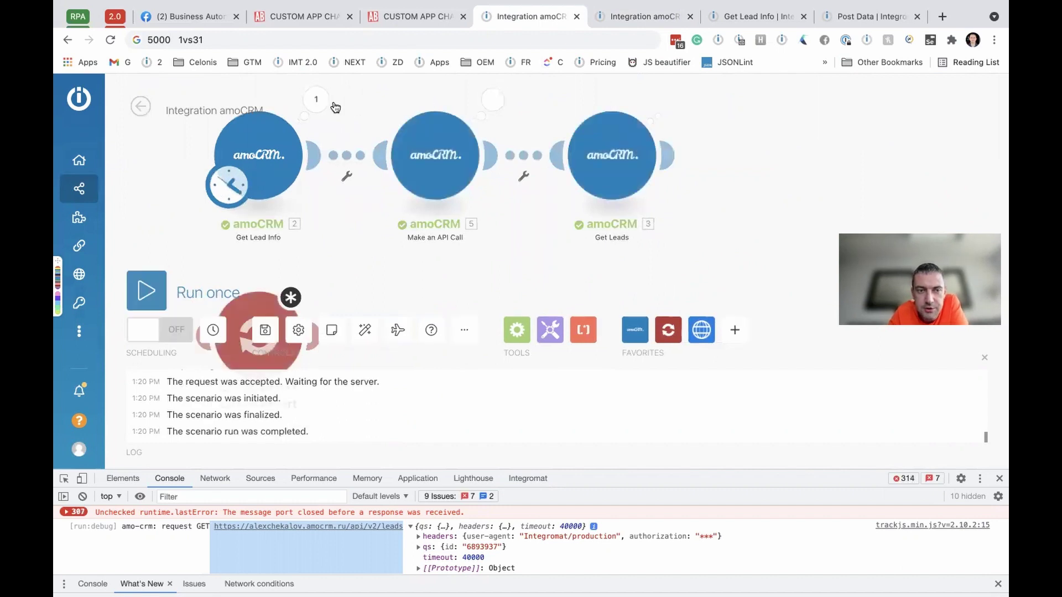
click(317, 101)
scroll(387, 249, down, 4)
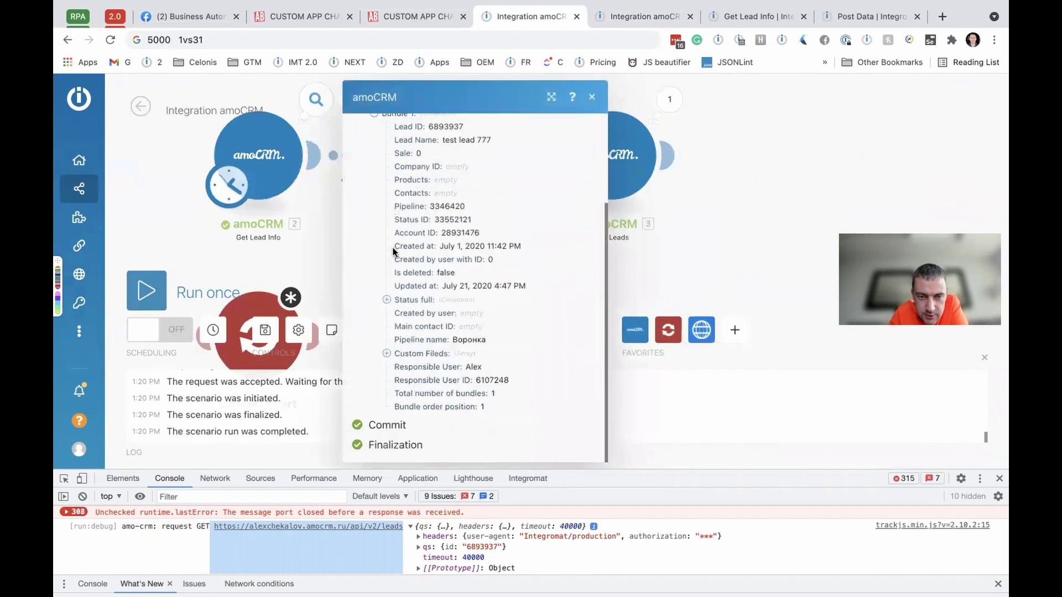
click(387, 354)
click(400, 382)
click(399, 366)
scroll(514, 238, down, 3)
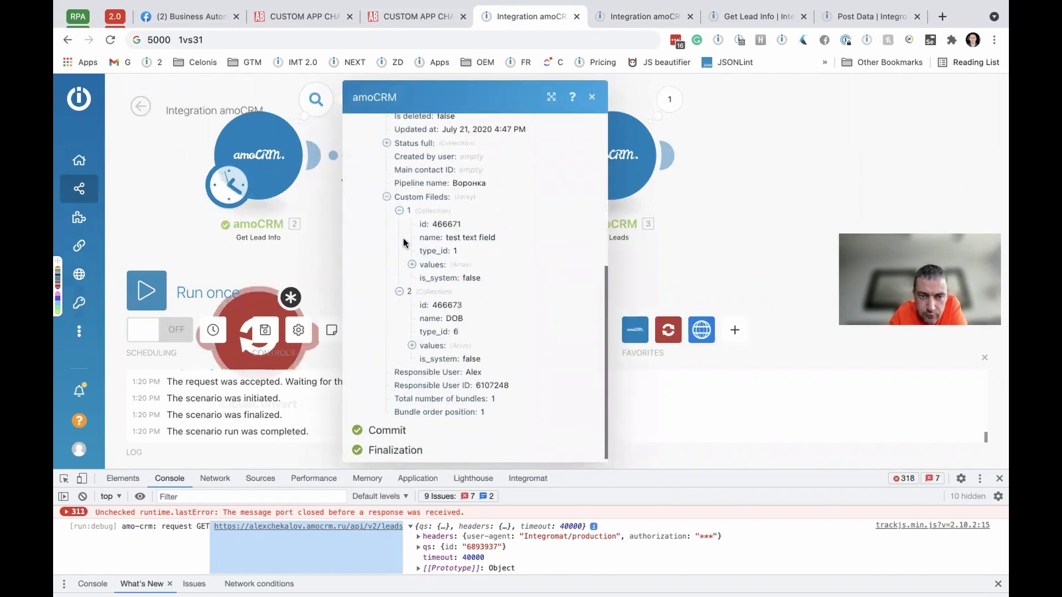
click(412, 265)
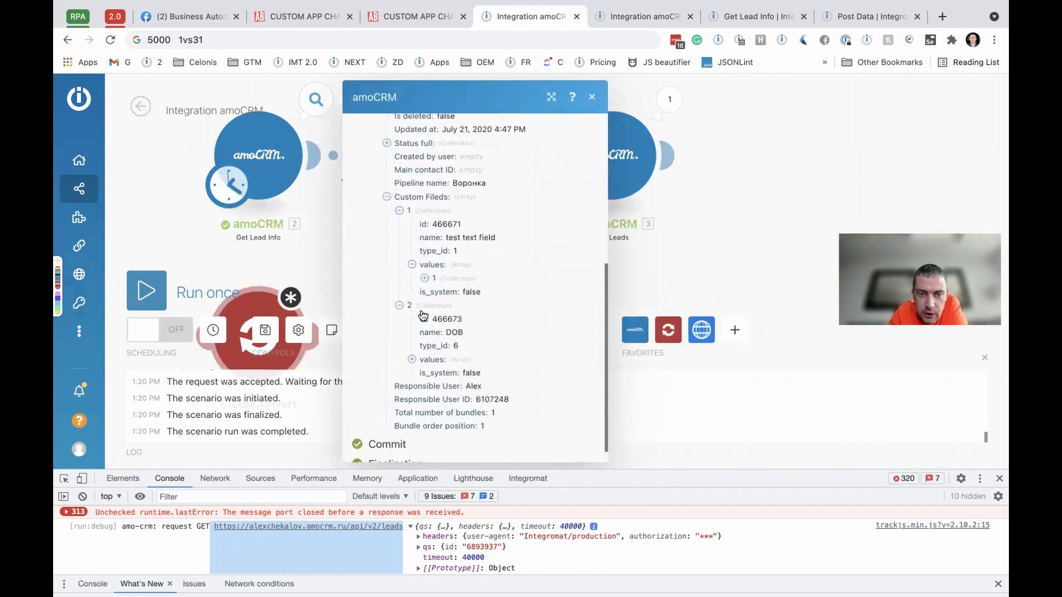
click(424, 279)
click(412, 373)
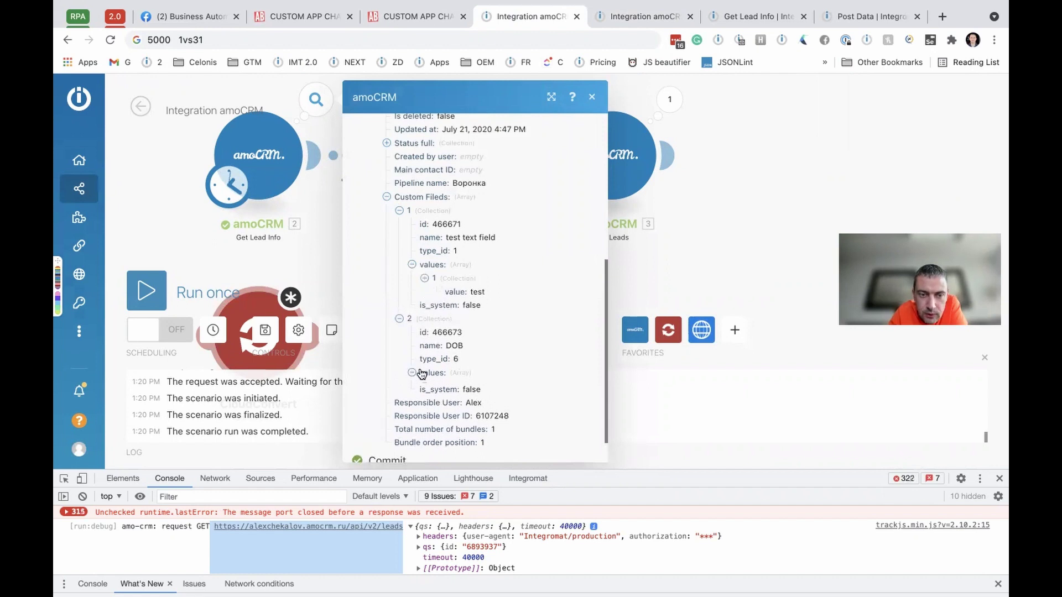
click(425, 386)
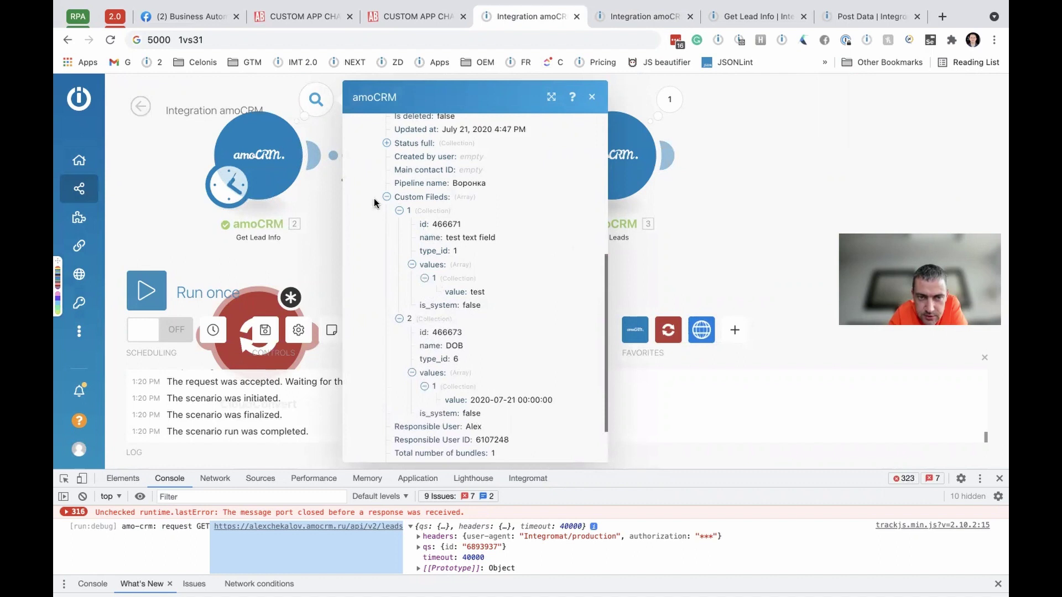
Step: Look over the mappable lead items, such as custom fields and status, in the filter setup after Get Lead Info, and close it
click(335, 161)
scroll(702, 290, down, 5)
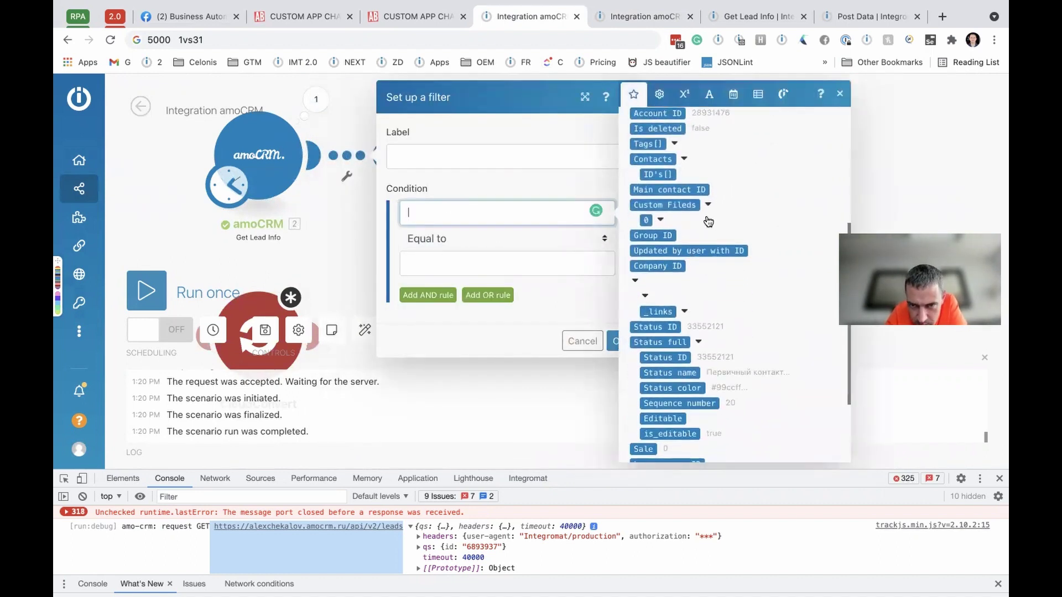
scroll(709, 227, down, 3)
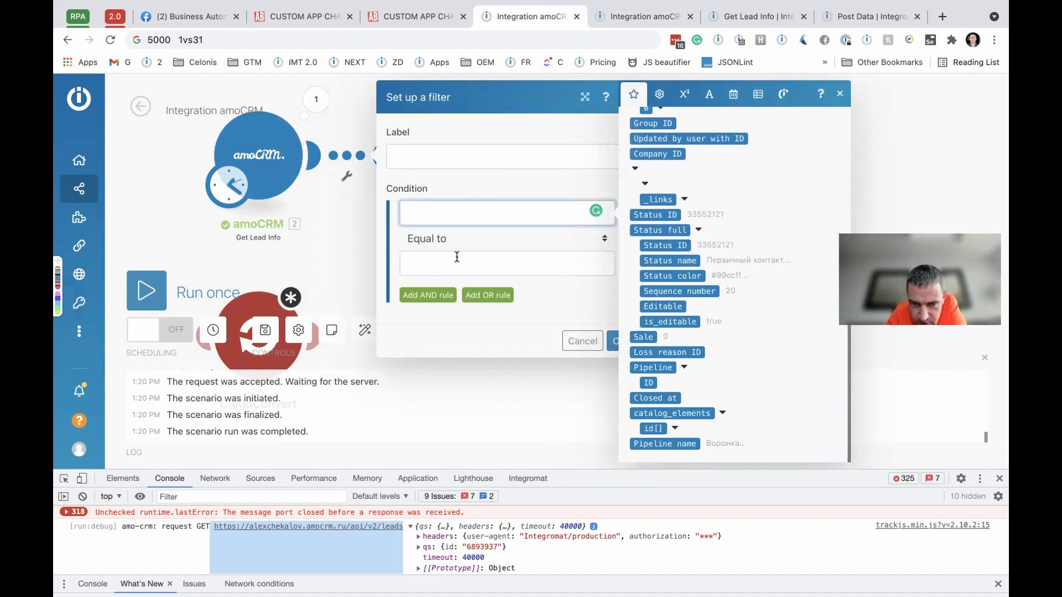
click(310, 258)
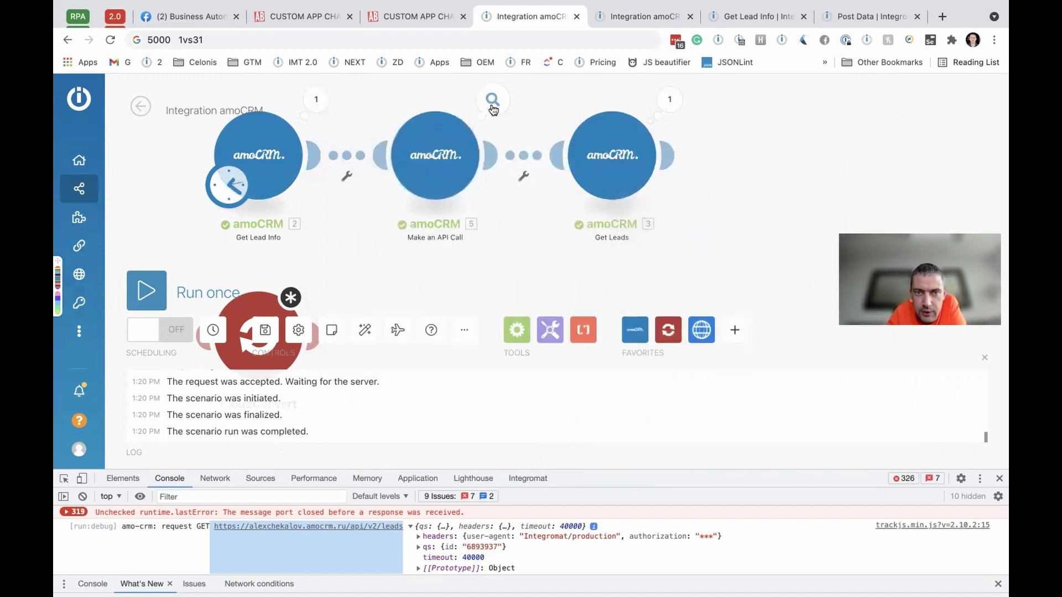
Step: Inspect the Get Leads run output, expanding Custom Fields with test text field and DOB, and close it
drag(588, 154, 627, 156)
click(684, 103)
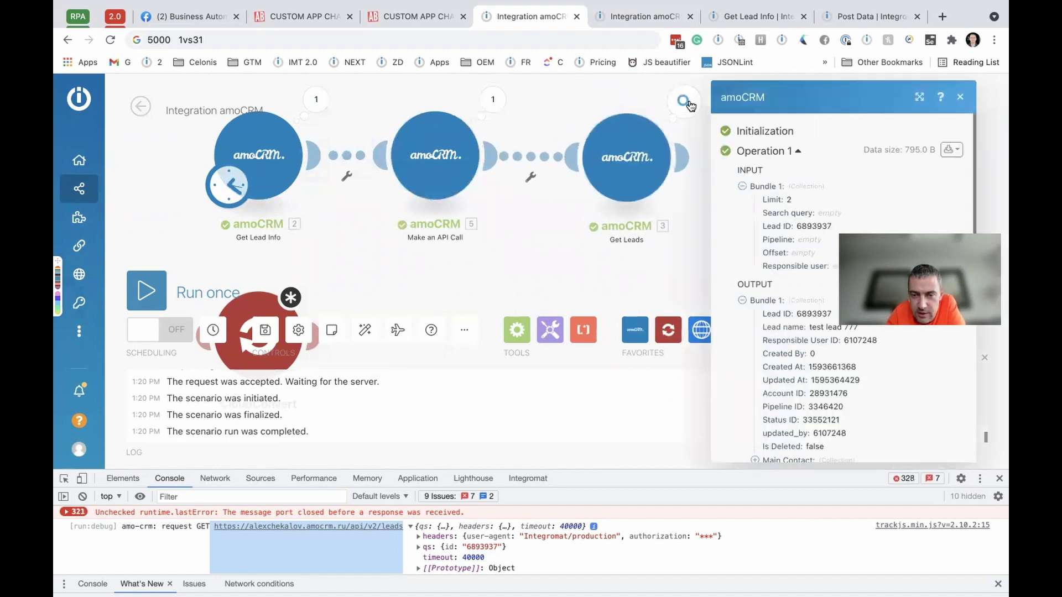
scroll(797, 380, down, 5)
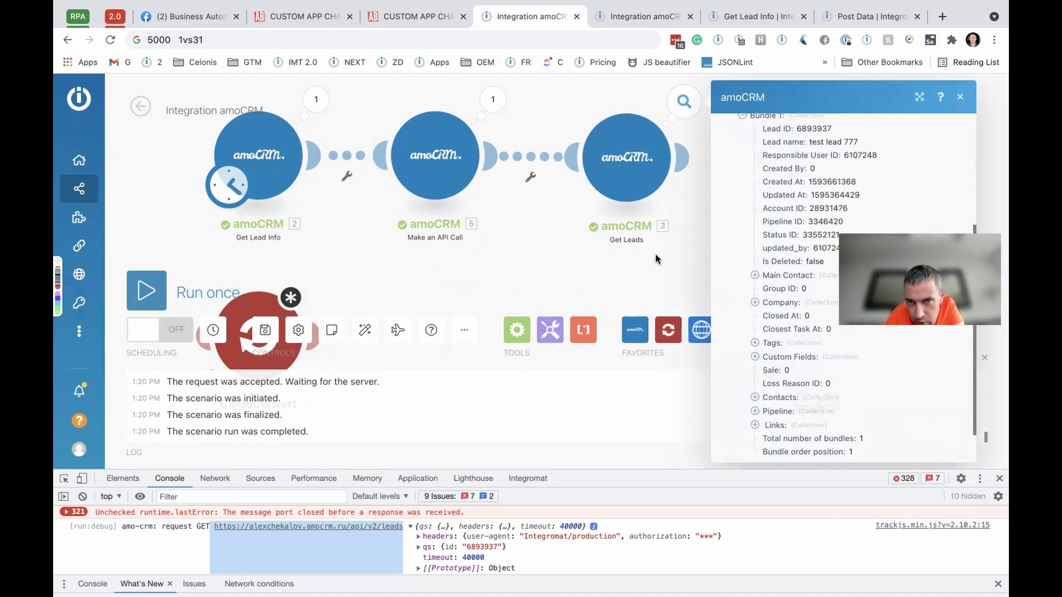
scroll(451, 261, right, 5)
scroll(566, 278, down, 2)
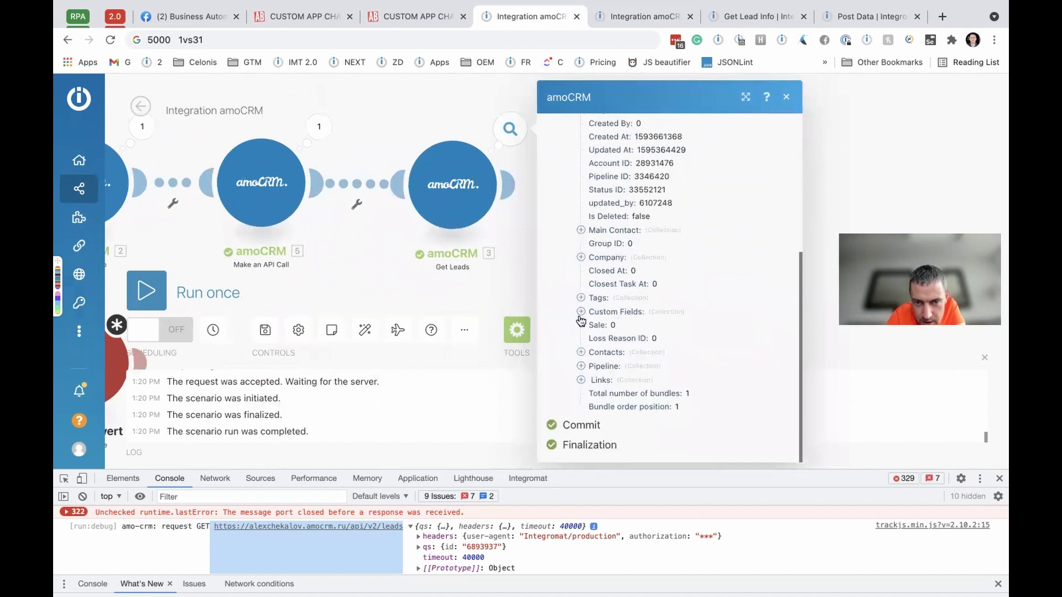
click(582, 313)
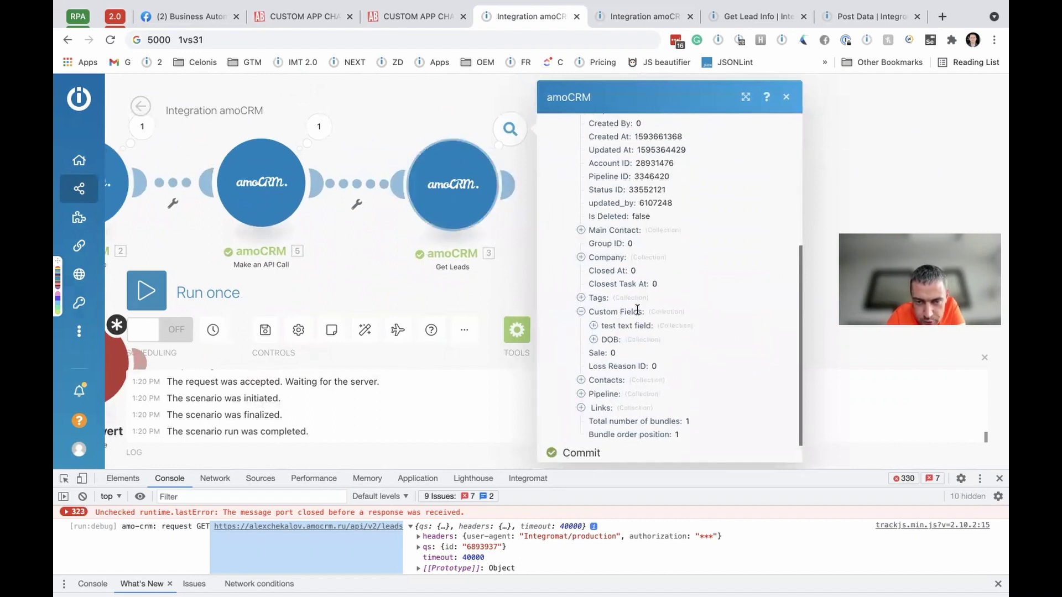
click(595, 341)
click(595, 314)
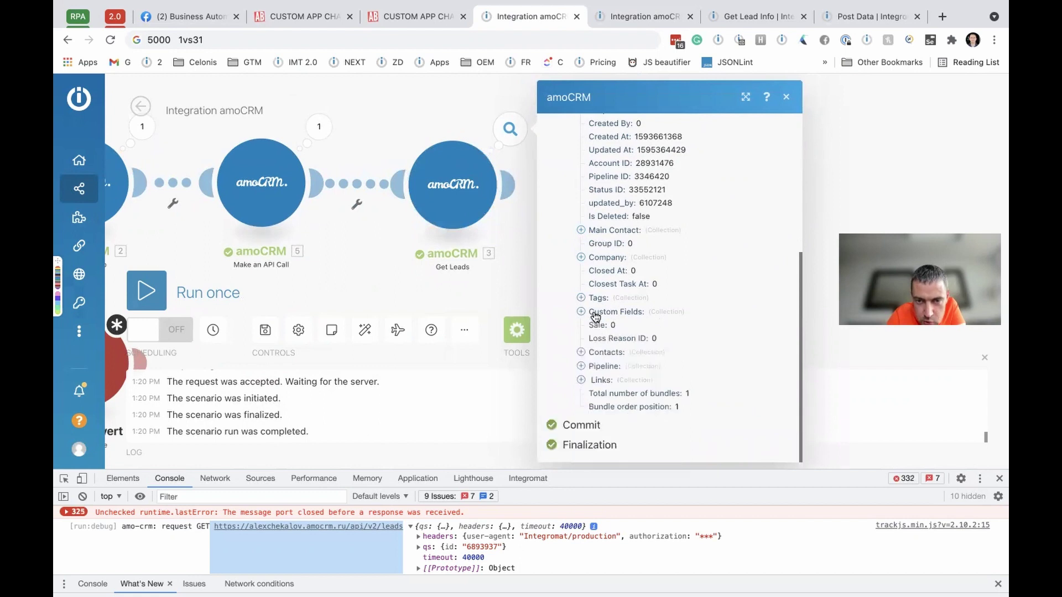
click(595, 314)
click(594, 327)
scroll(671, 332, down, 3)
drag(656, 236, 695, 365)
click(599, 318)
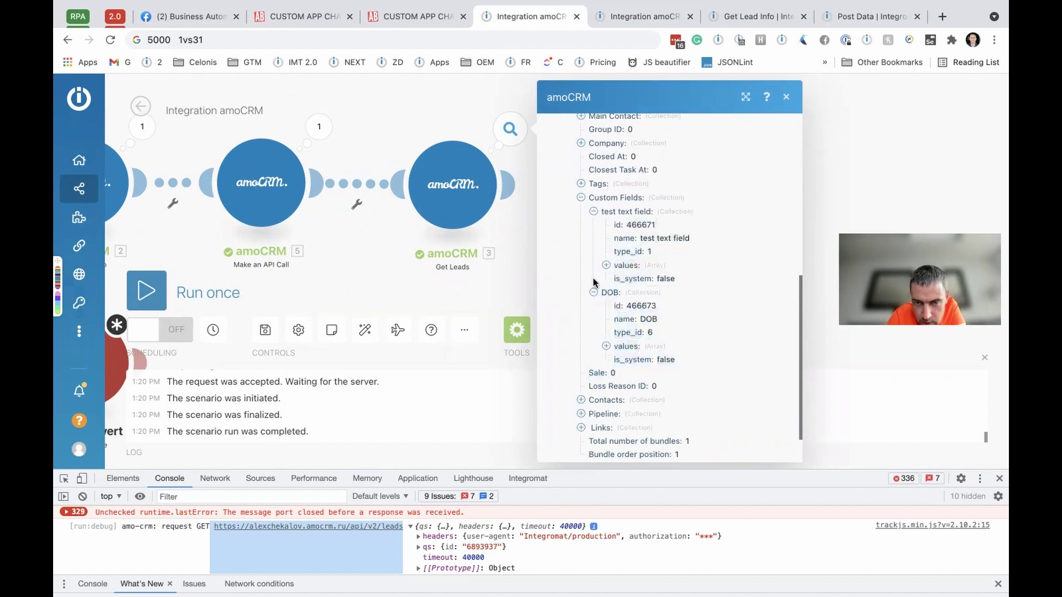
click(501, 238)
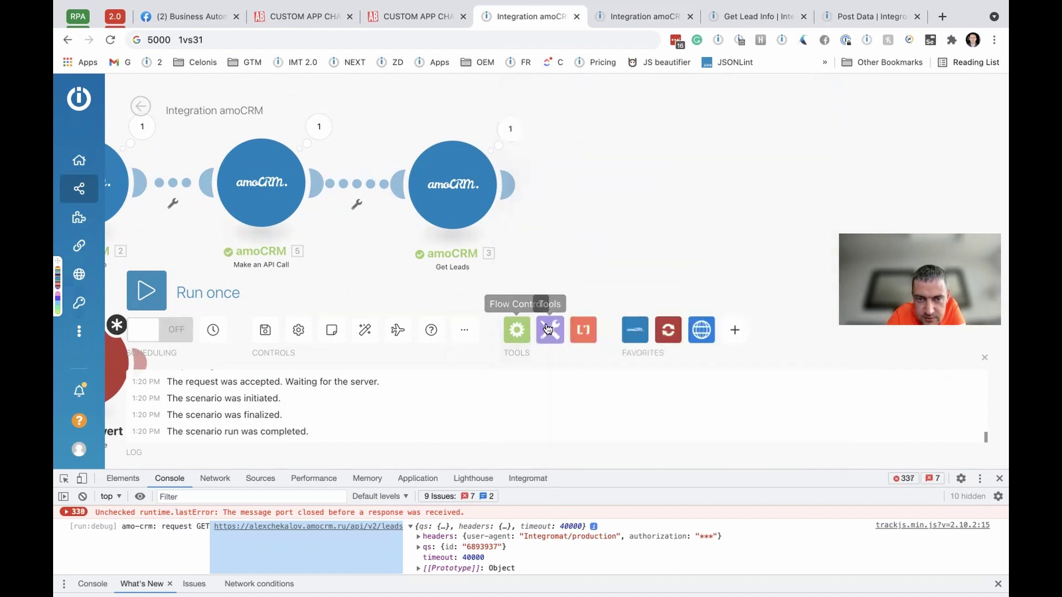
Step: Connect the CloudConvert module after the Get Leads module
scroll(452, 194, down, 5)
drag(299, 243, 664, 150)
click(663, 151)
Step: Examine the mappable Get Leads items in the CloudConvert filter setup, expanding the test text field and DOB custom fields
click(606, 147)
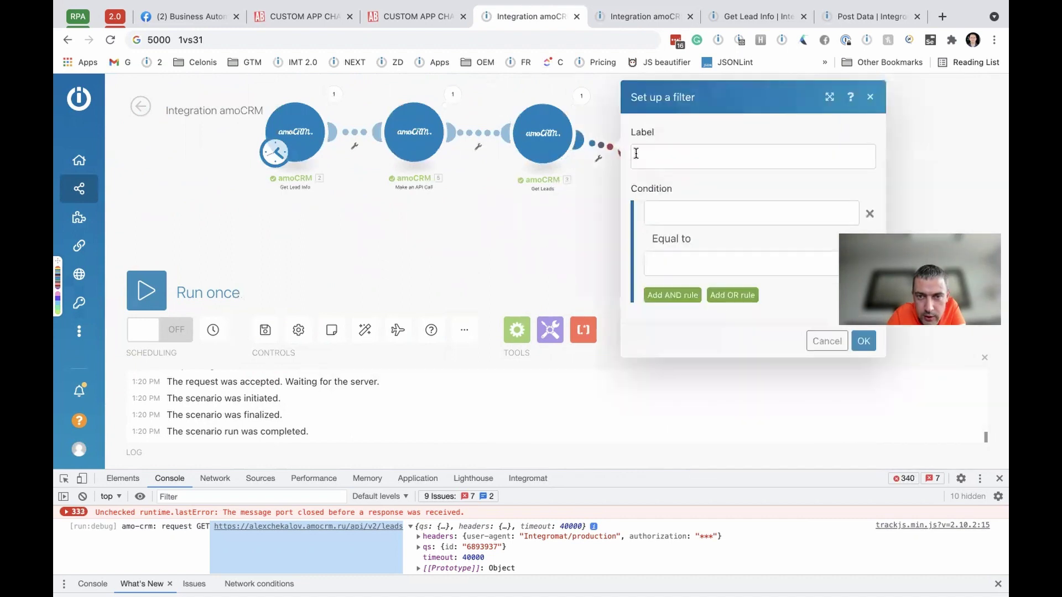
click(665, 209)
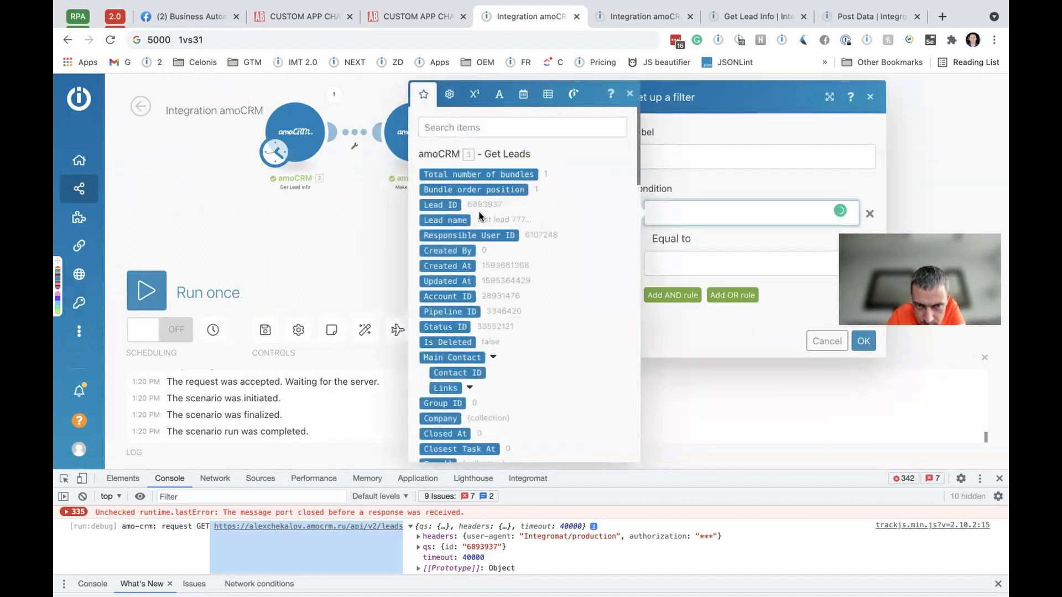
scroll(520, 309, down, 5)
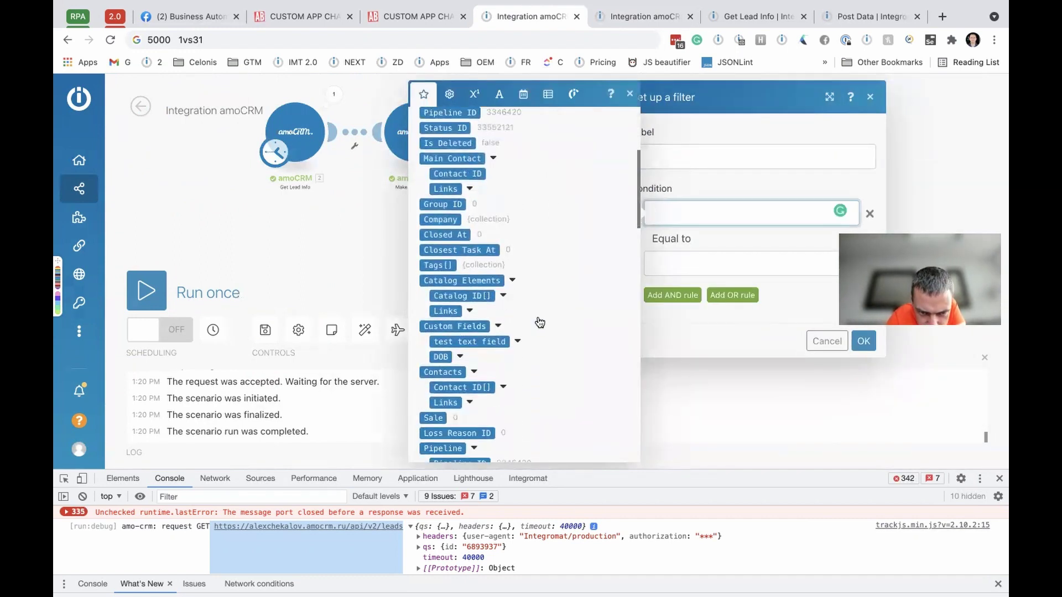
scroll(539, 323, down, 3)
scroll(537, 322, up, 5)
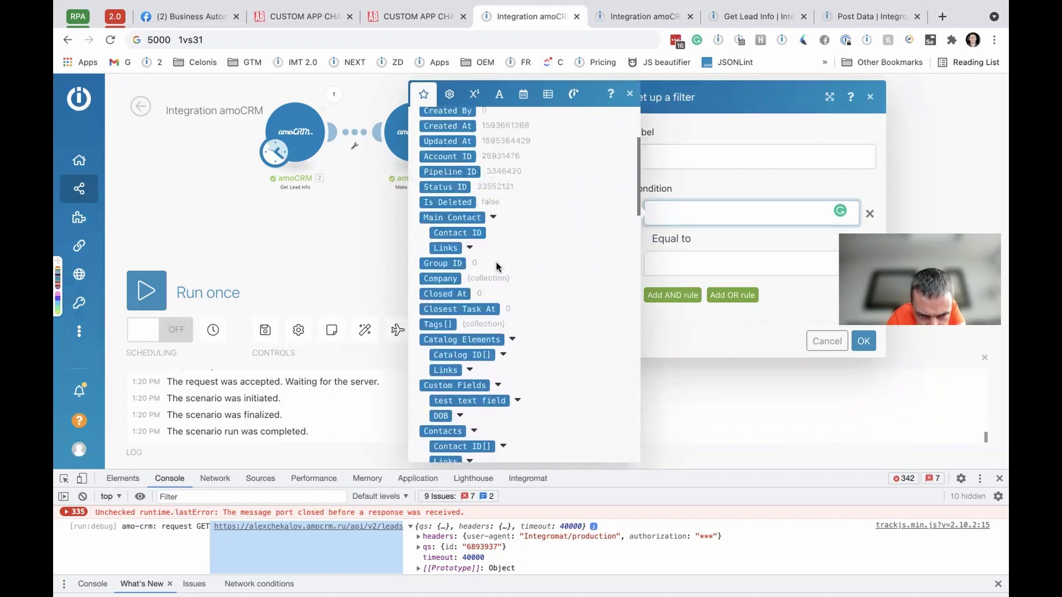
scroll(515, 346, down, 1)
scroll(516, 346, down, 5)
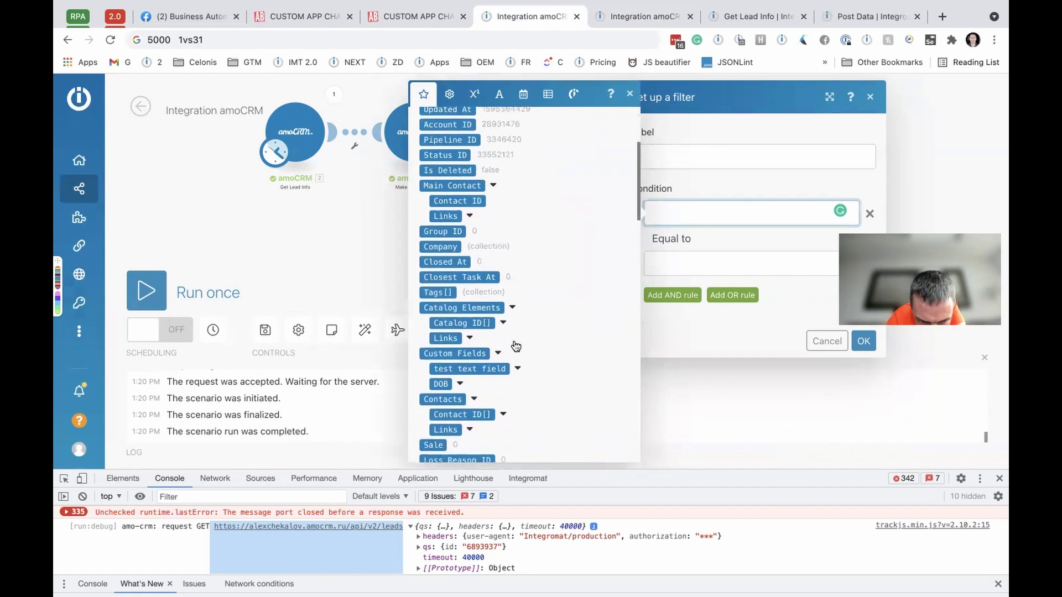
click(517, 331)
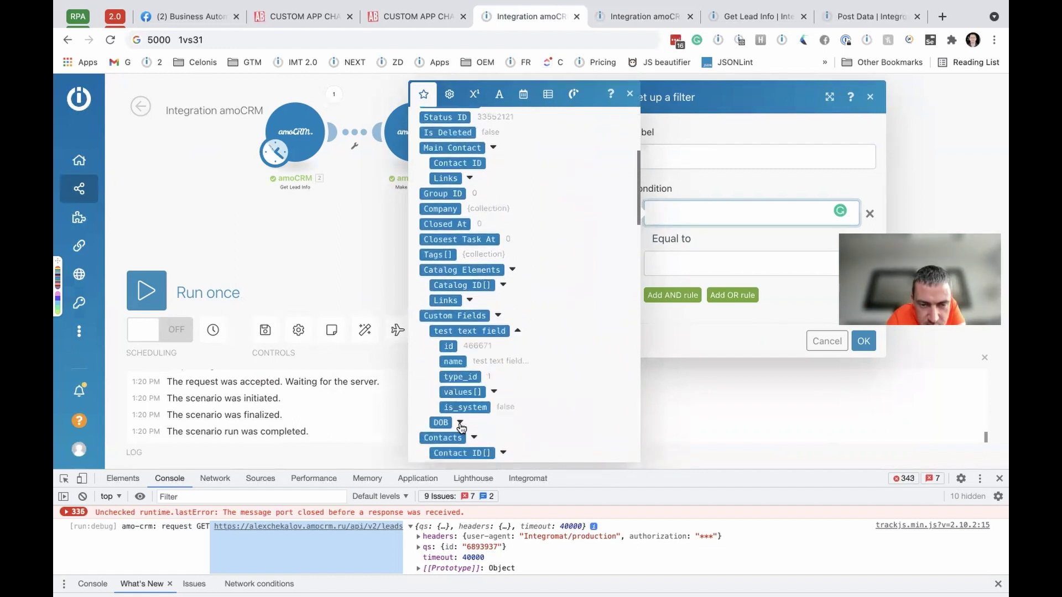
click(460, 423)
scroll(454, 224, down, 8)
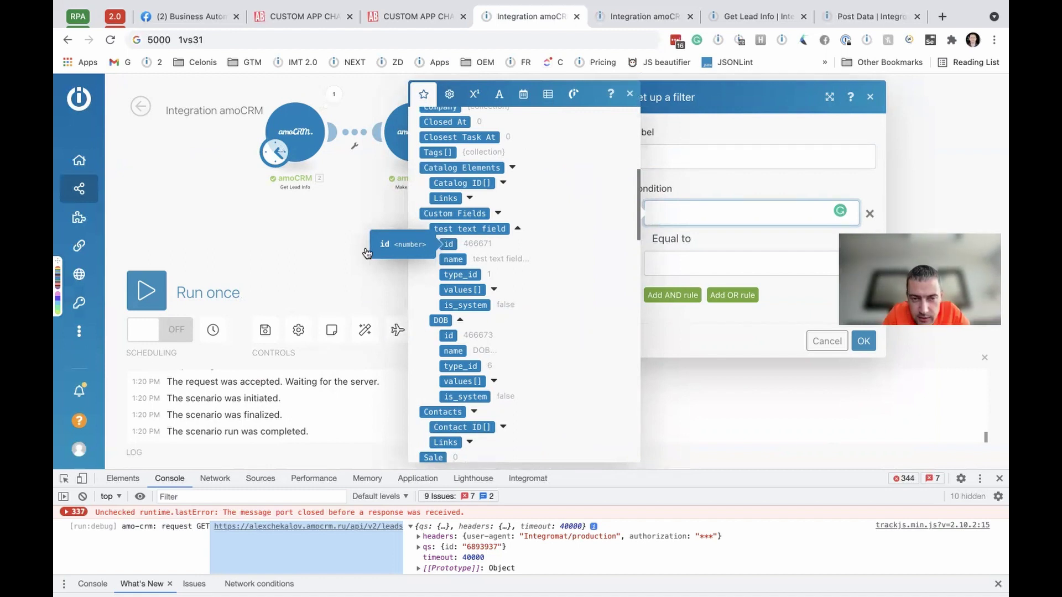
Step: Map the value of custom field 0 from Get Lead Info into the filter condition and inspect its array index
scroll(487, 341, down, 10)
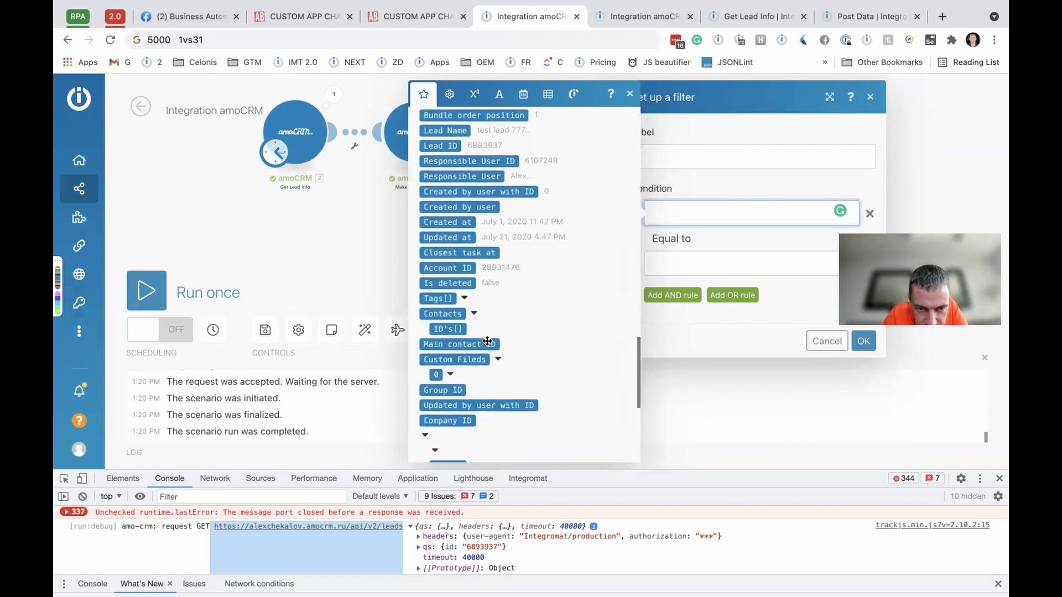
click(451, 370)
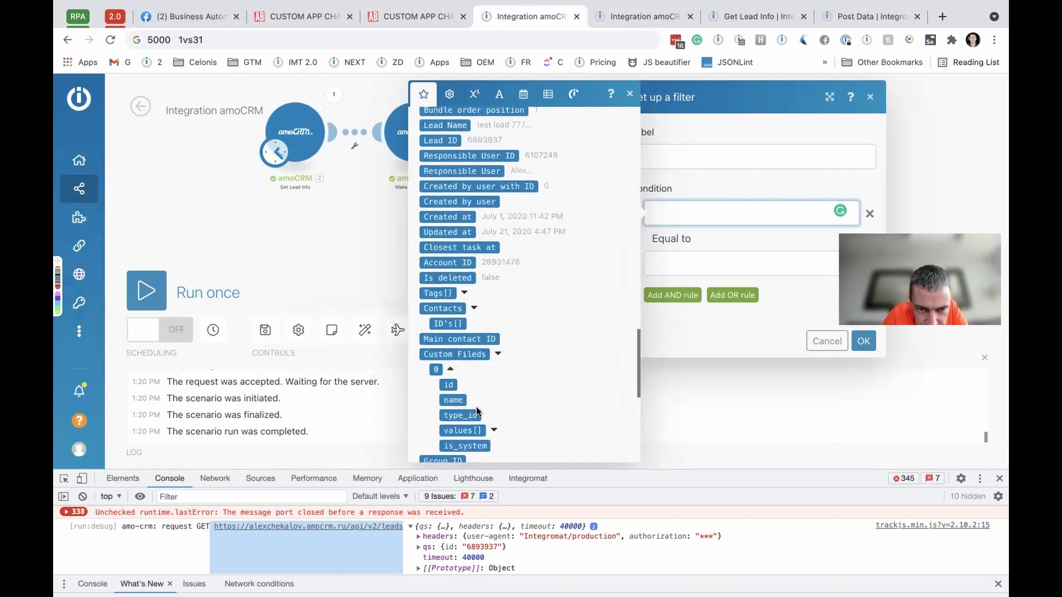
click(494, 430)
click(465, 445)
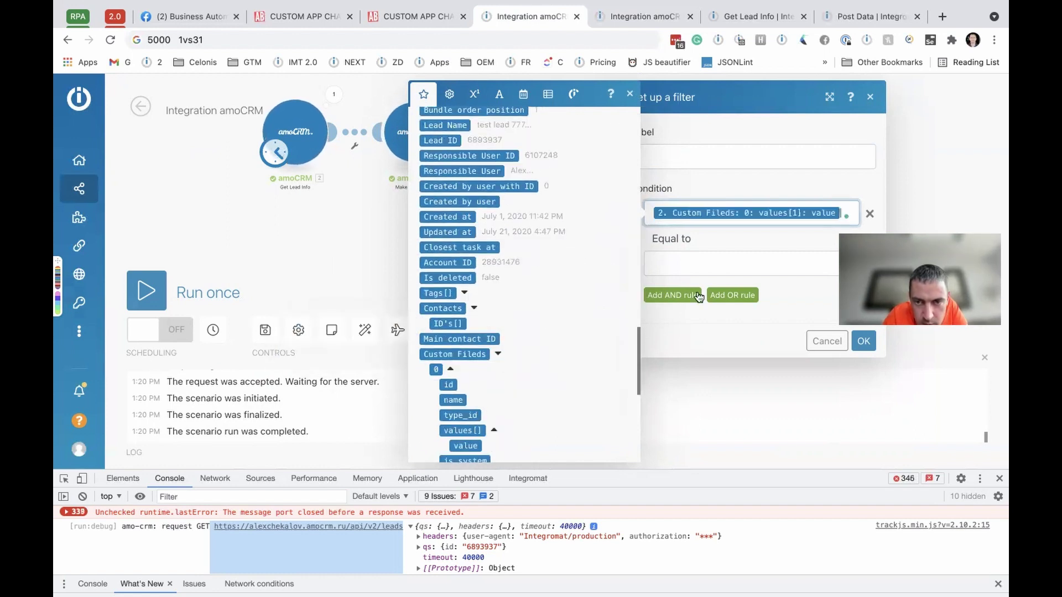
mouse_move(743, 211)
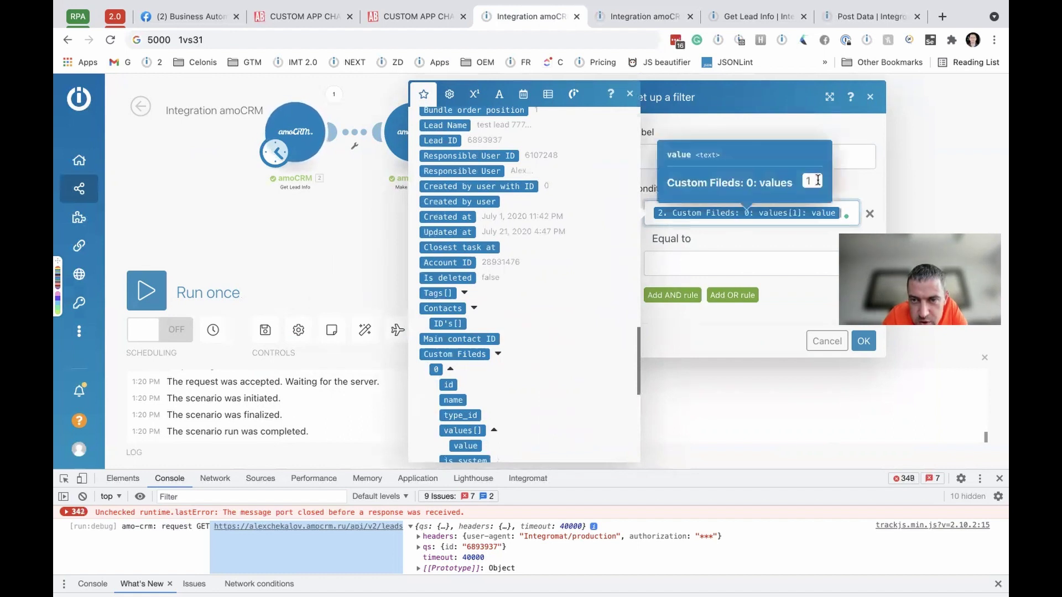
click(796, 184)
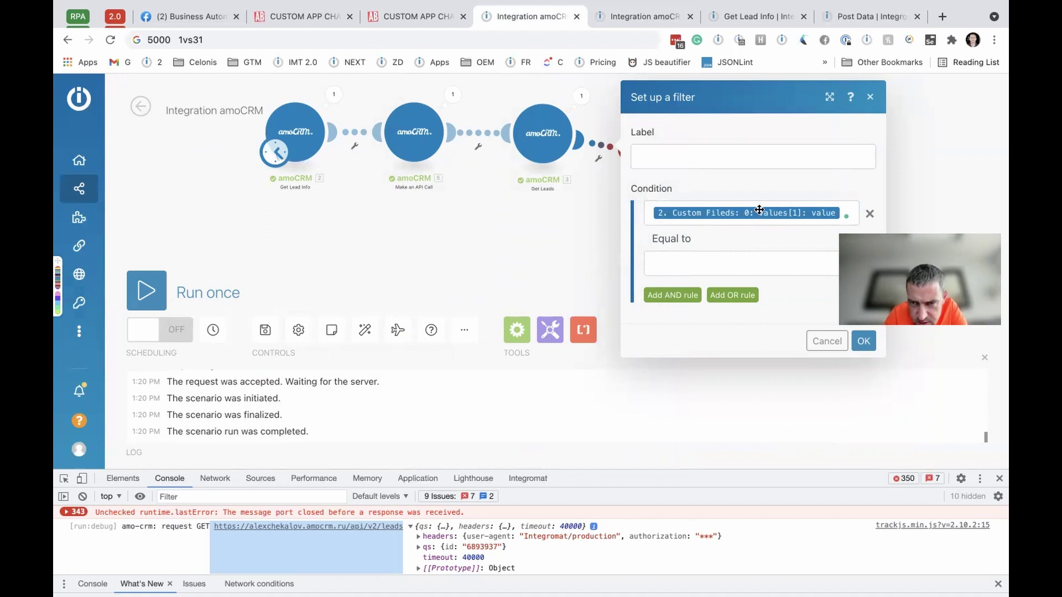
mouse_move(746, 215)
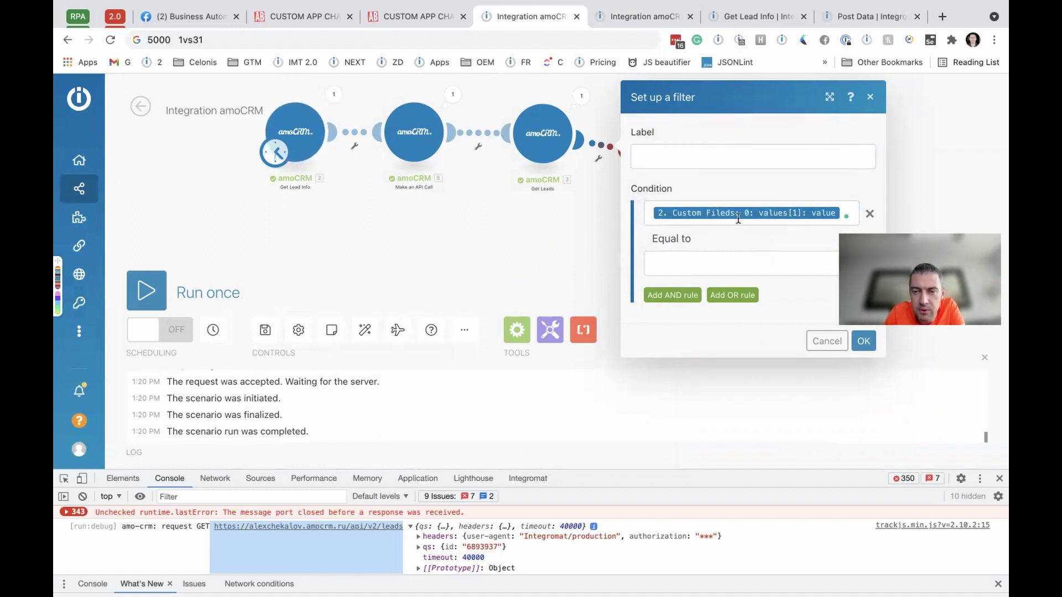
Step: Remove the mapped custom field value from the filter condition and close the filter setup
click(845, 211)
key(BackSpace)
click(772, 244)
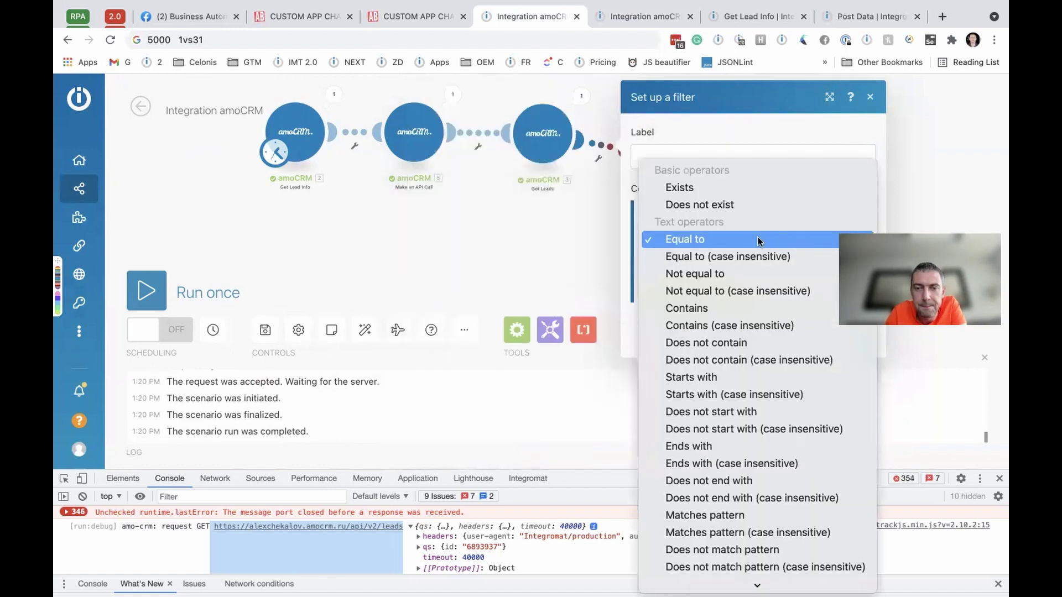
click(706, 138)
click(563, 215)
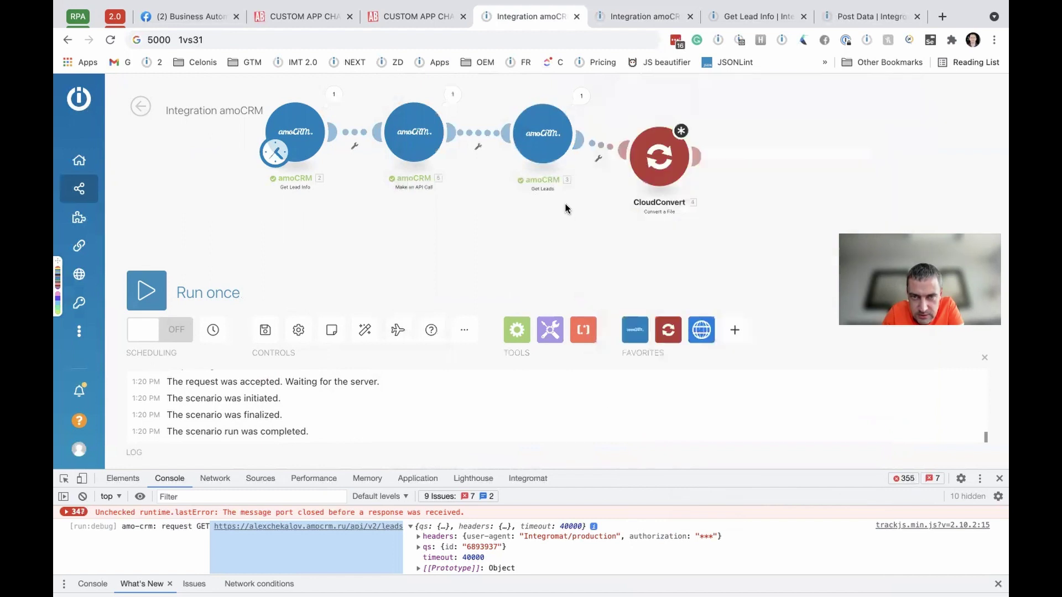
Step: Reopen the Get Leads run output and expand both custom fields, test text field and DOB
click(583, 97)
scroll(629, 310, down, 10)
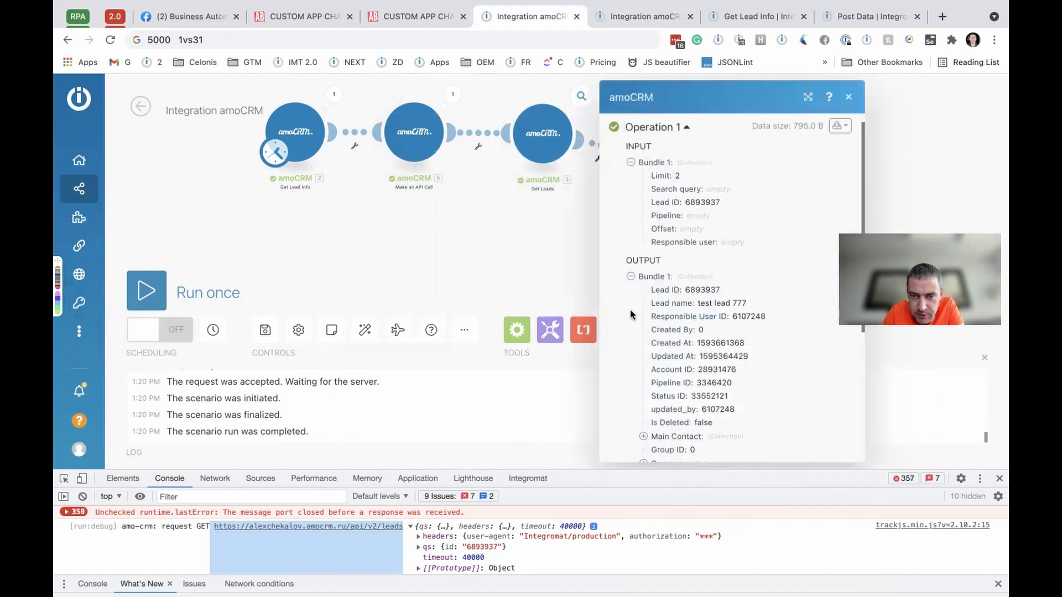
click(644, 313)
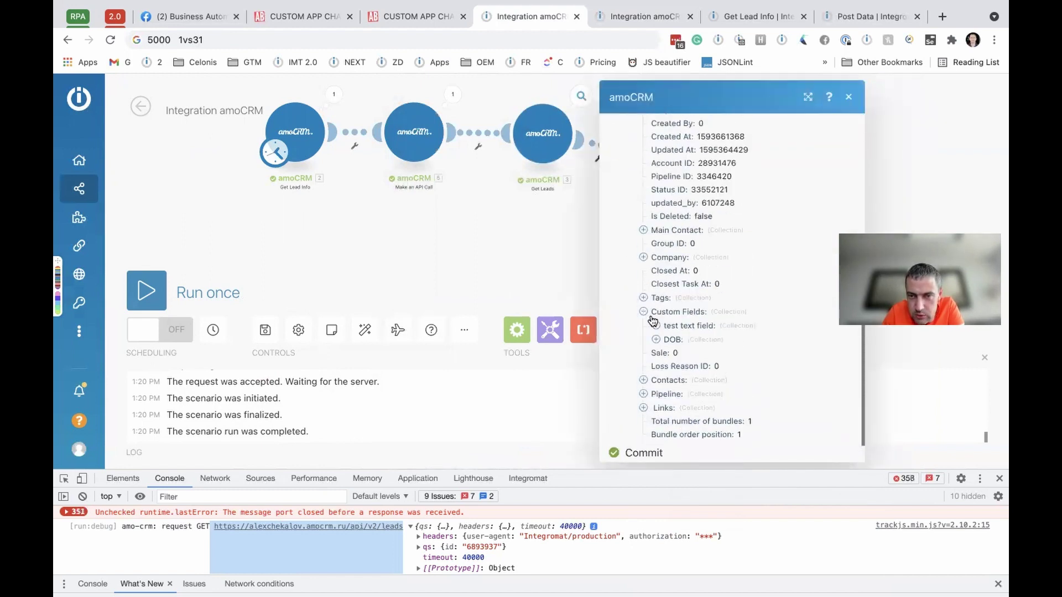
click(657, 341)
click(656, 326)
scroll(636, 265, down, 3)
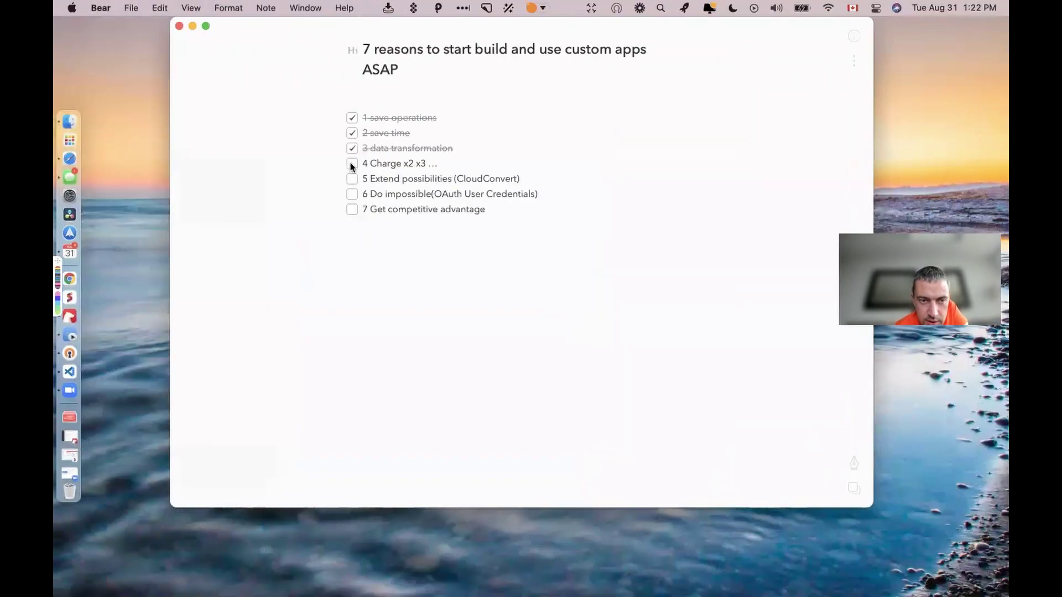
Step: Switch to the Bear note and check off "4 Charge x2 x3 …" in the reasons list
click(352, 164)
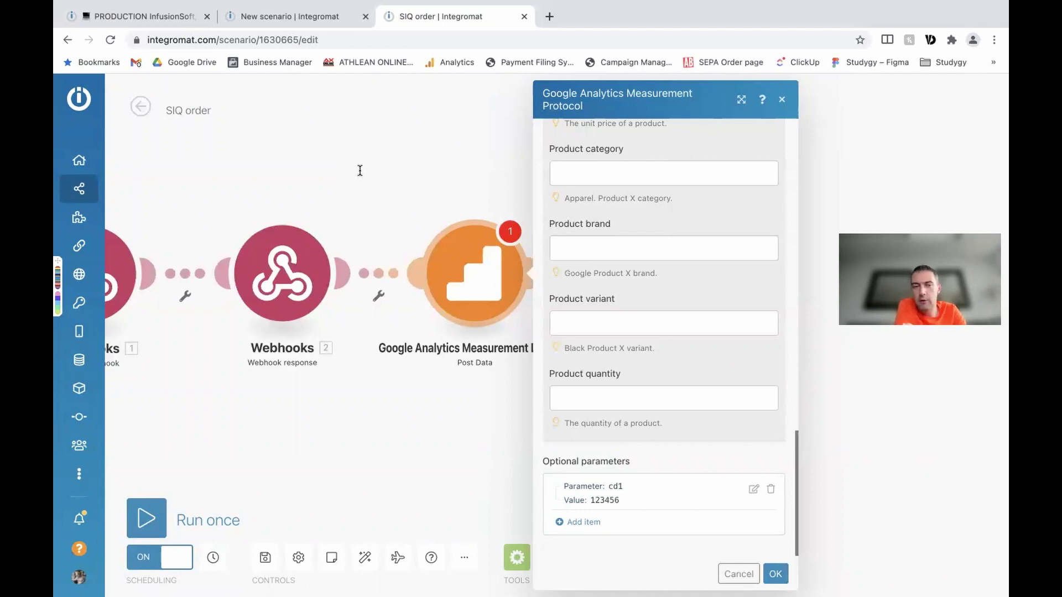
Step: Switch to the PRODUCTION InfusionSoft scenario in Integromat and examine the request content of the ClickFunnels purchase HTTP module
click(126, 21)
click(440, 344)
scroll(588, 404, down, 10)
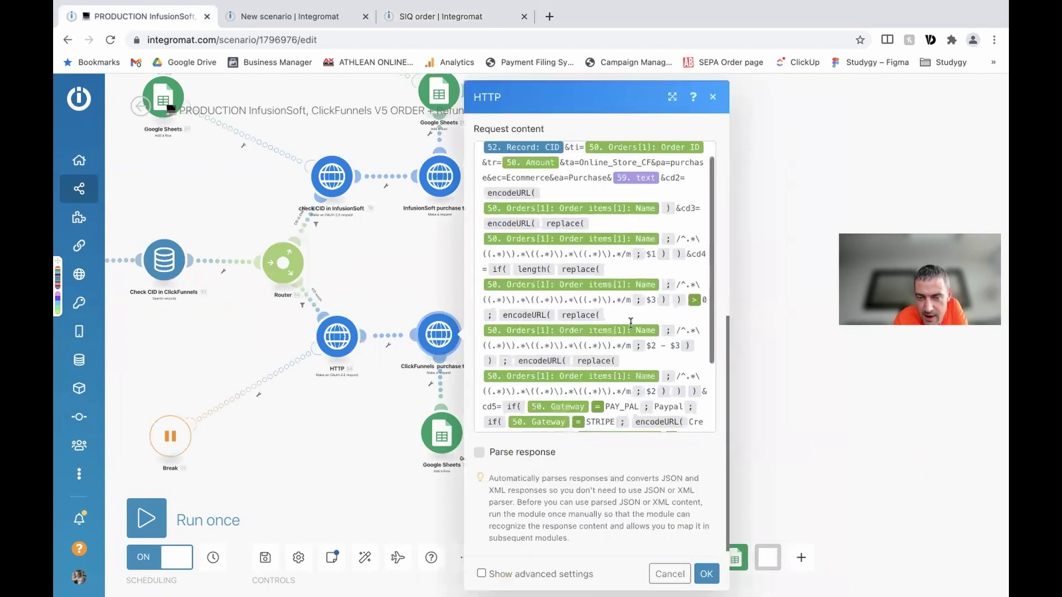
Step: Look over the product fields, such as name, price and category, of the Google Analytics Measurement Protocol module in the SIQ order scenario
click(398, 26)
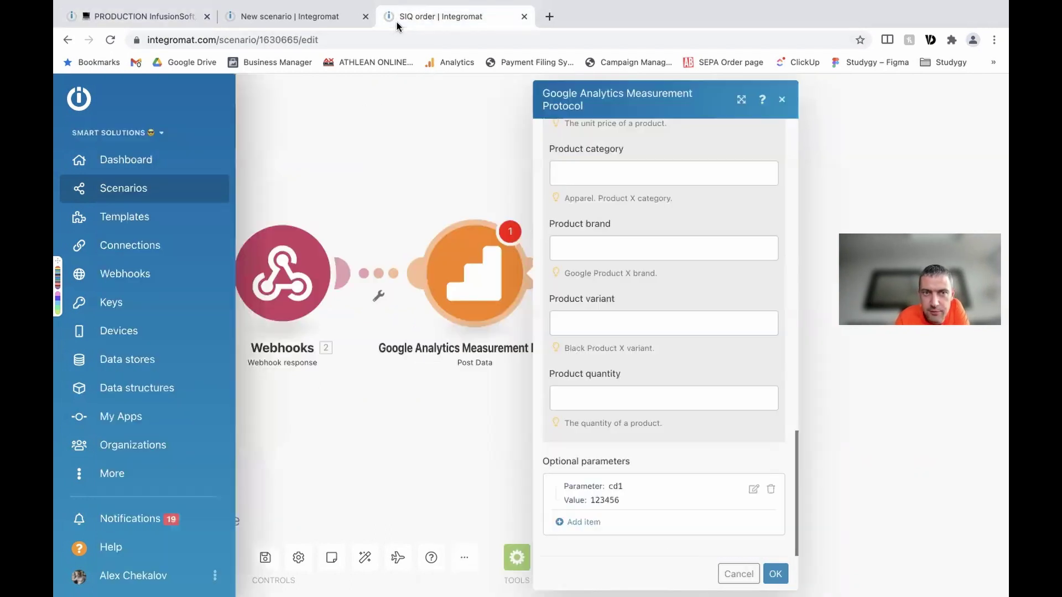
scroll(689, 370, up, 3)
click(647, 340)
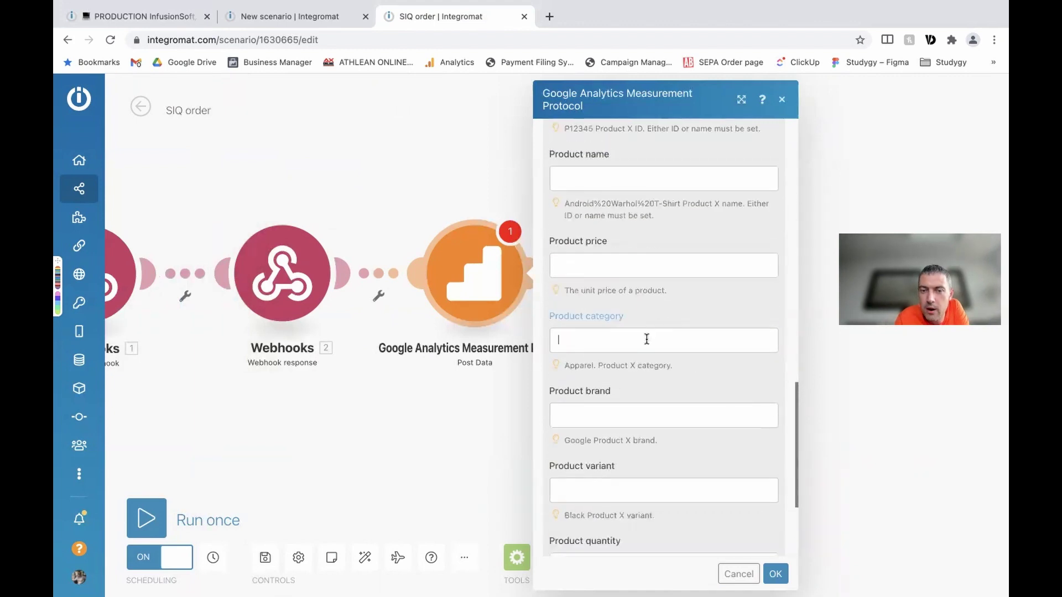
click(642, 264)
click(634, 186)
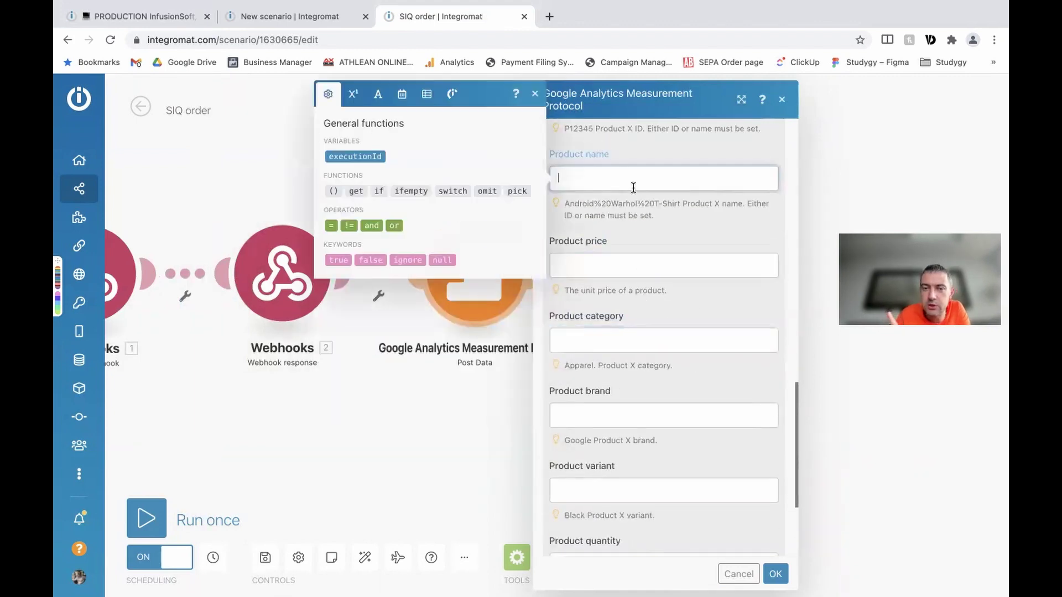
click(684, 274)
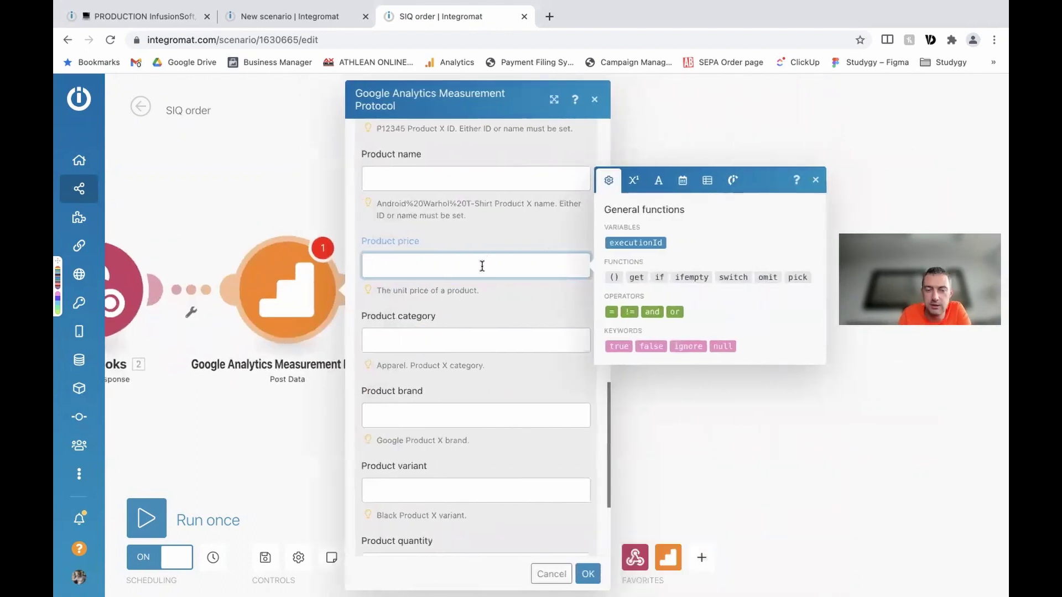
scroll(482, 266, down, 3)
scroll(482, 254, up, 4)
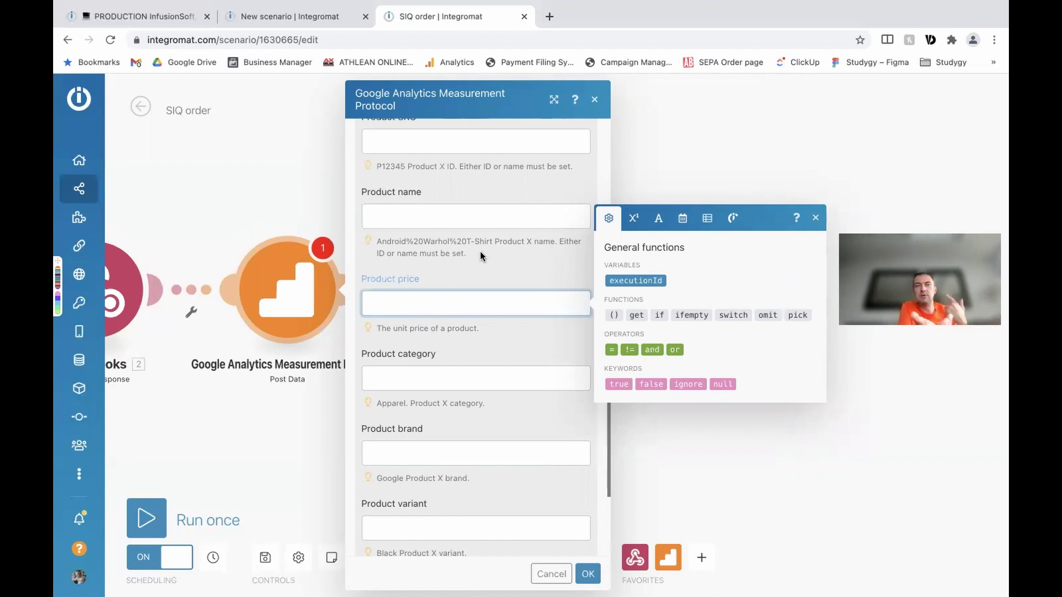
Step: Compare the HTTP module's request content in the production scenario with the custom Google Analytics module's product fields in SIQ order
click(152, 18)
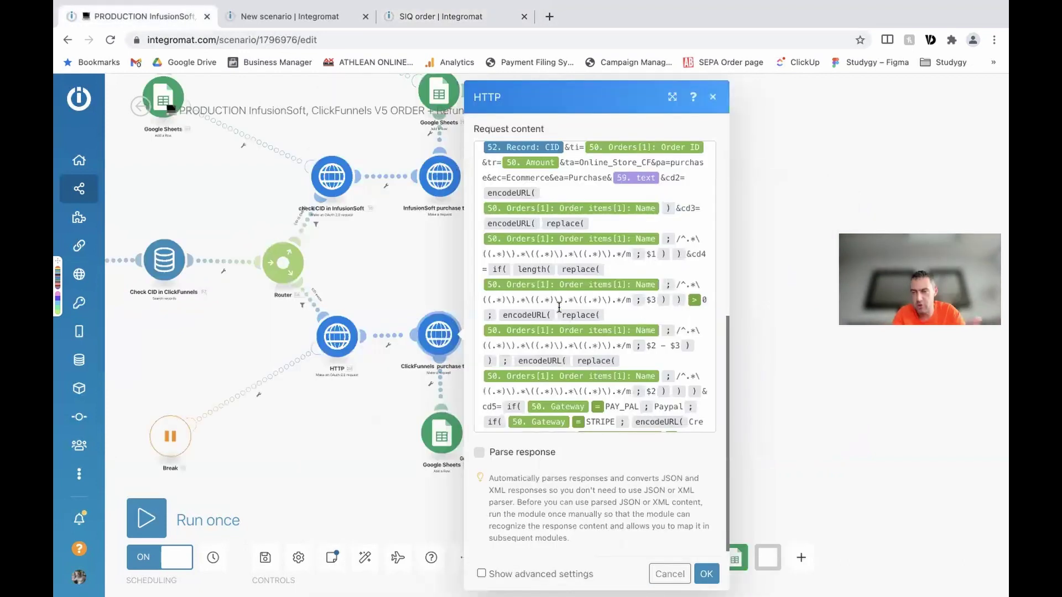
click(491, 19)
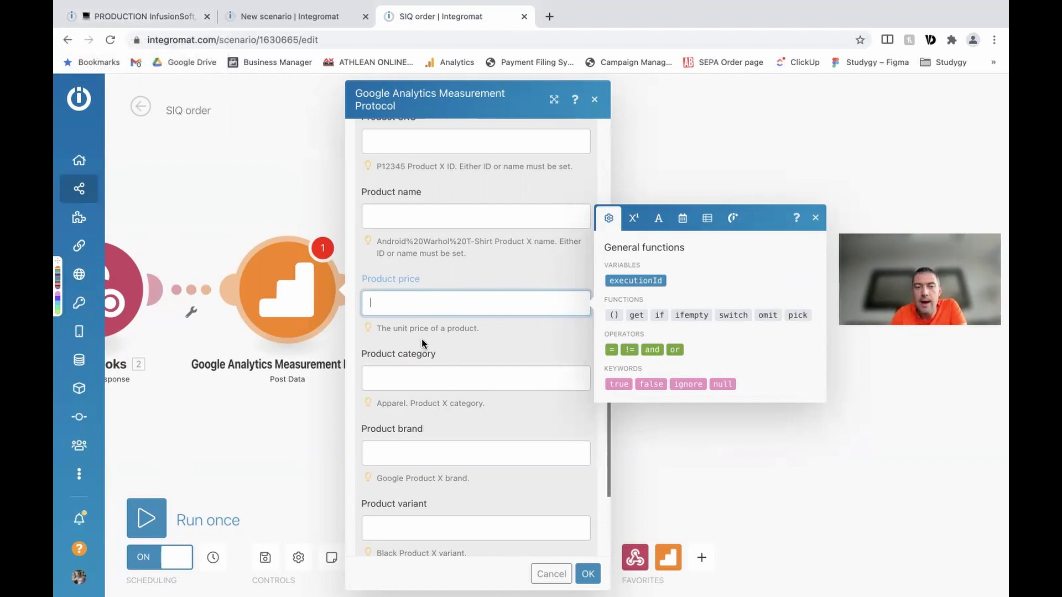
click(166, 22)
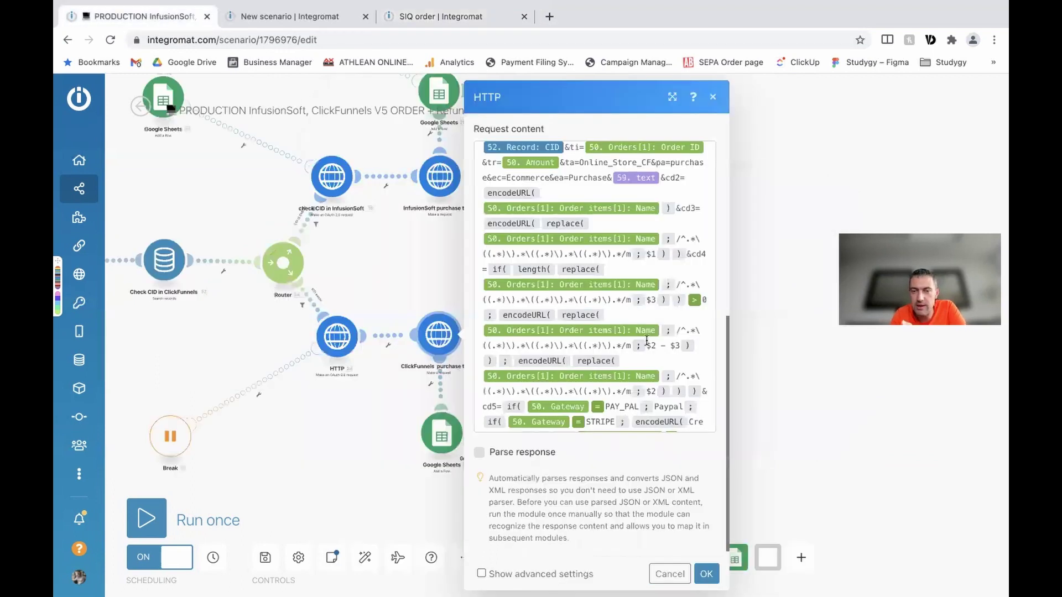
Step: Review the end of the ClickFunnels purchase HTTP module's request content, and the product SKU and name fields of the Google Analytics module in SIQ order
scroll(647, 340, down, 3)
click(661, 268)
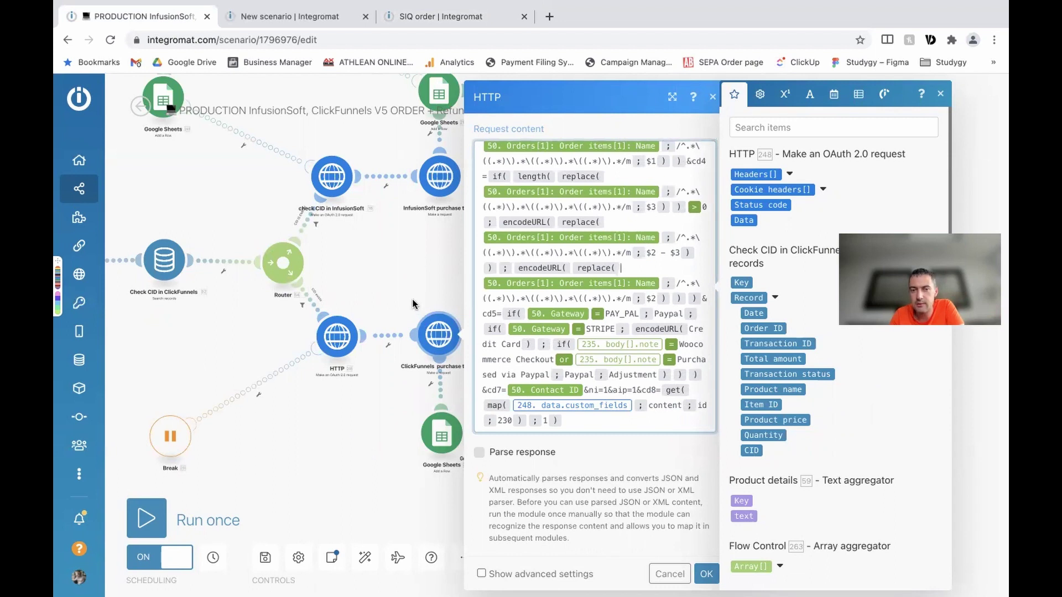
click(414, 275)
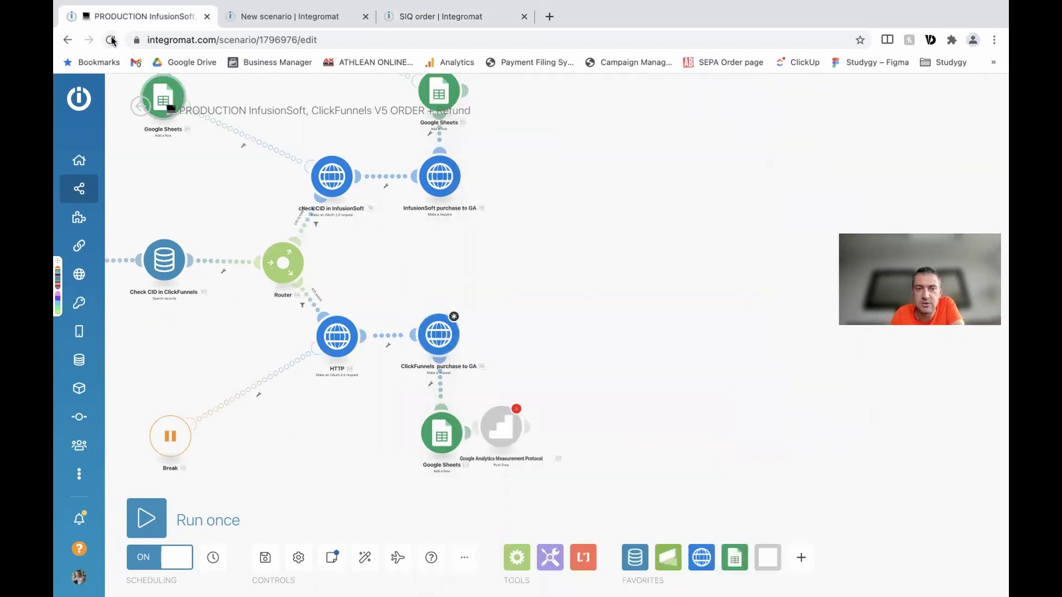
click(408, 18)
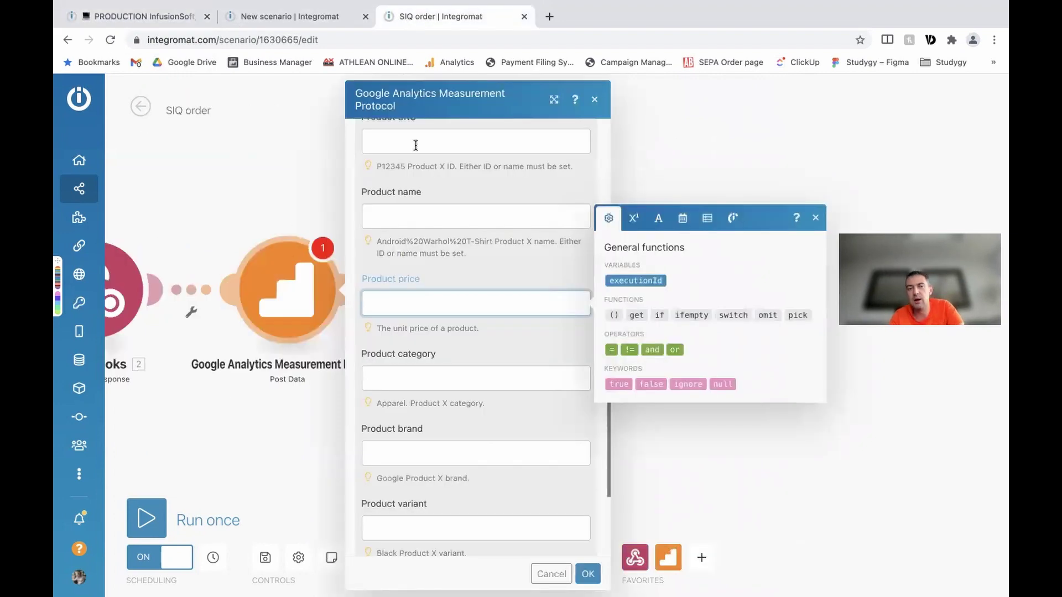
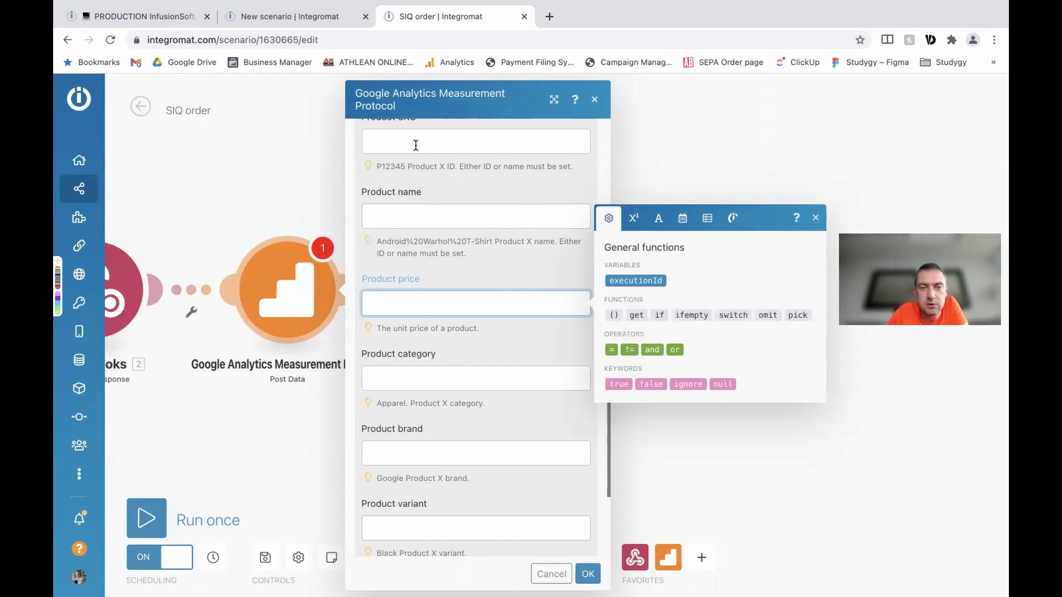
click(416, 145)
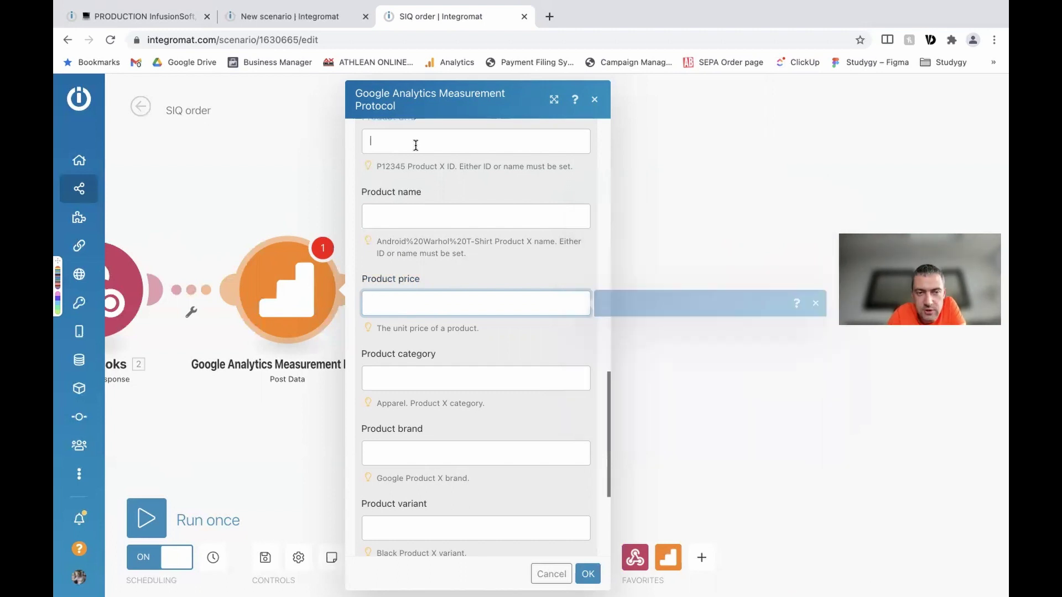
click(423, 213)
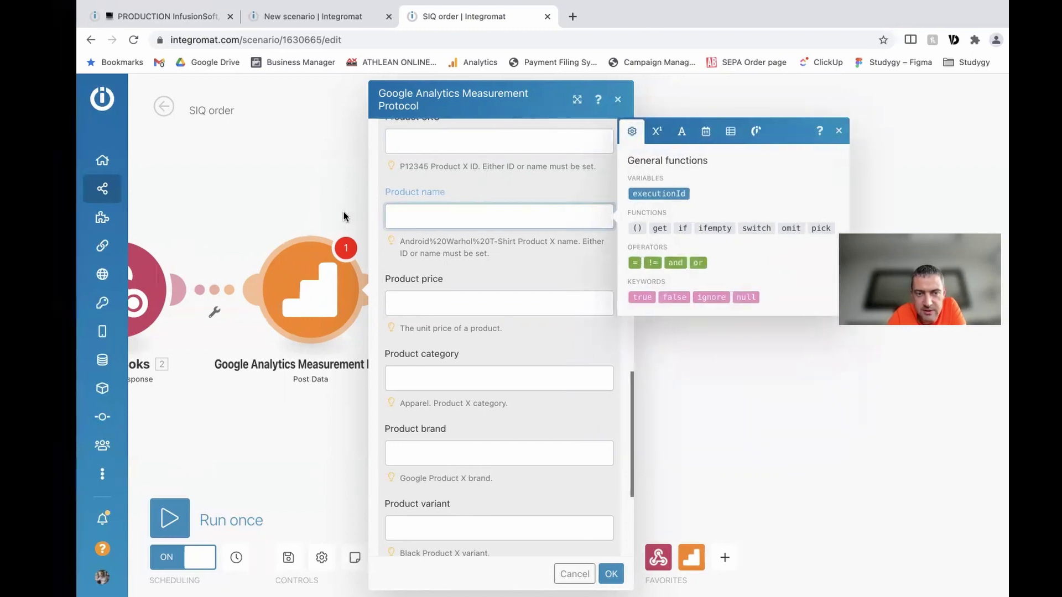
Step: Switch to the Bear note and check off "5 Extend possibilities (CloudConvert)" in the reasons list
key(ctrl+Left)
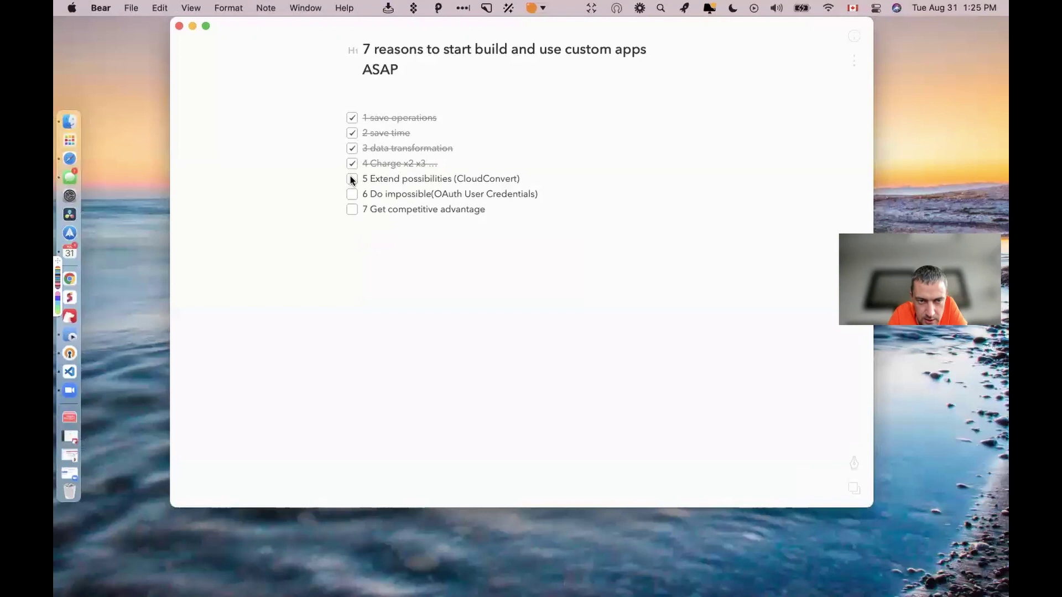
click(352, 179)
click(352, 179)
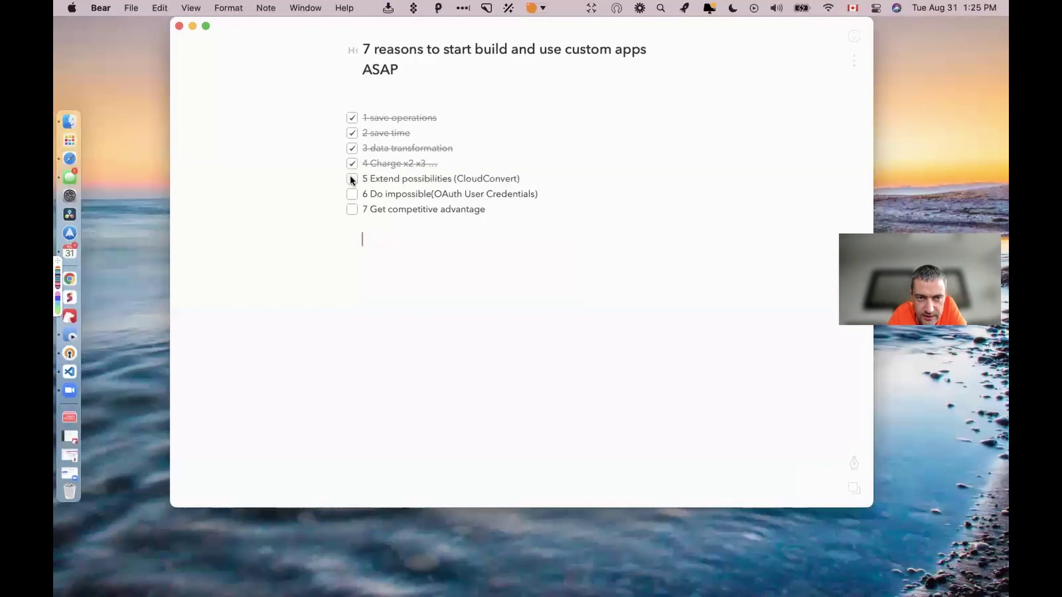
click(352, 179)
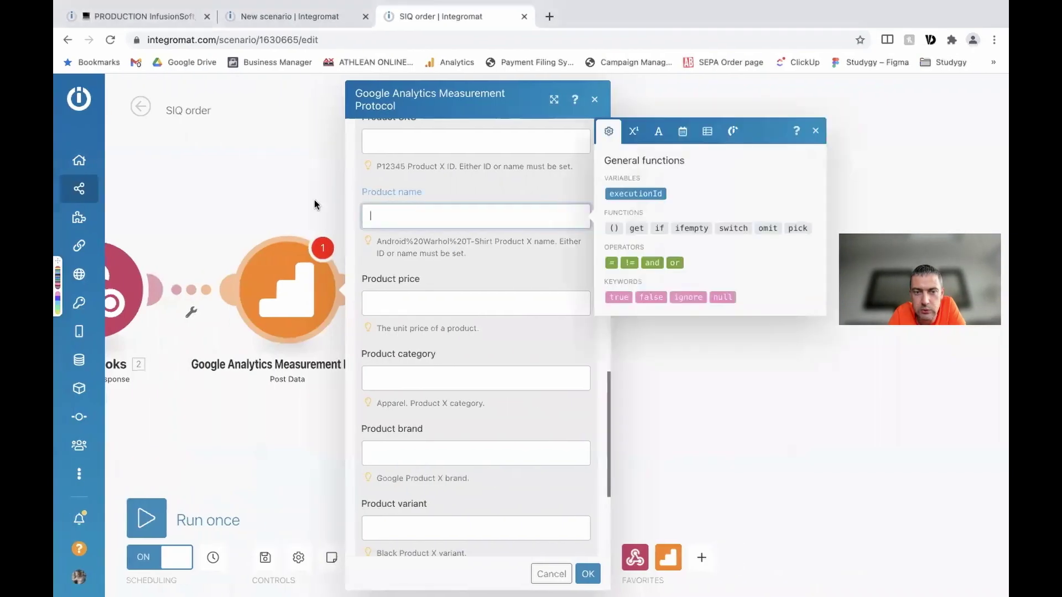
Step: Switch to the Integration amoCRM scenario and look over the import, convert and export options of the CloudConvert module
click(299, 17)
key(ctrl+Right)
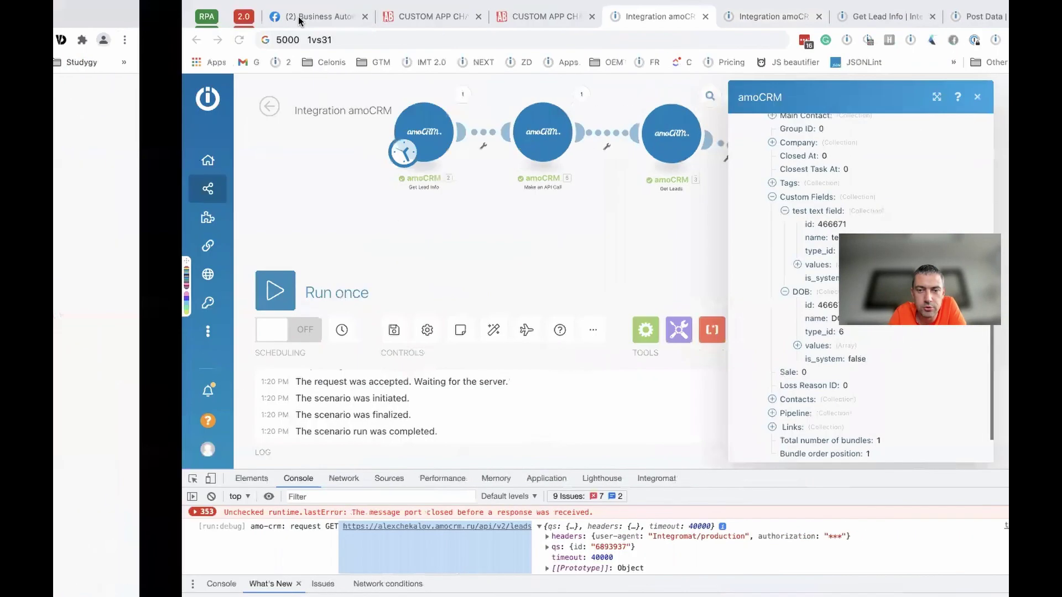
click(468, 239)
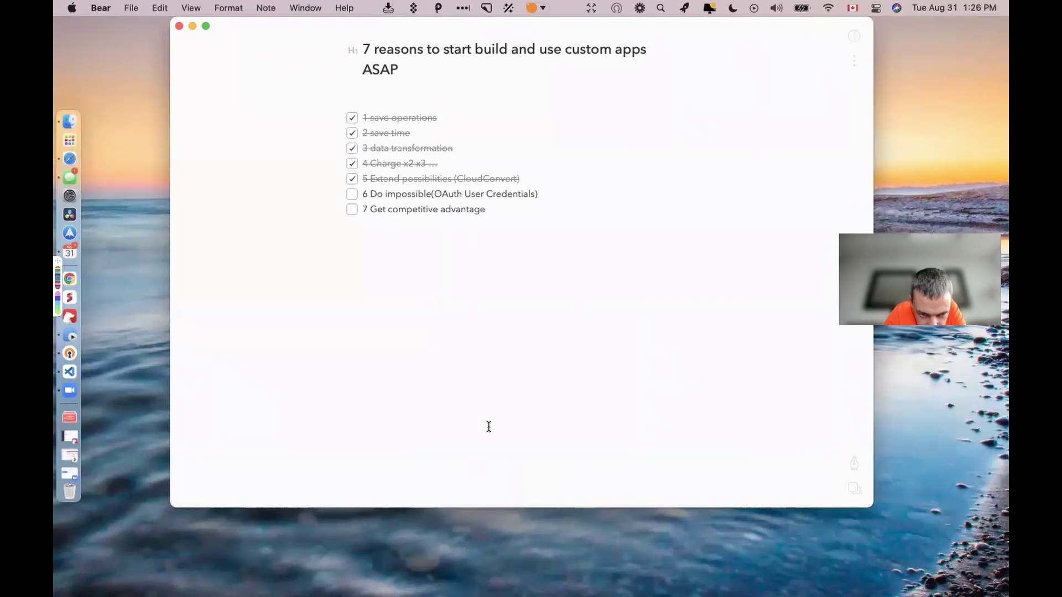
key(ctrl+Right)
key(ctrl+Right)
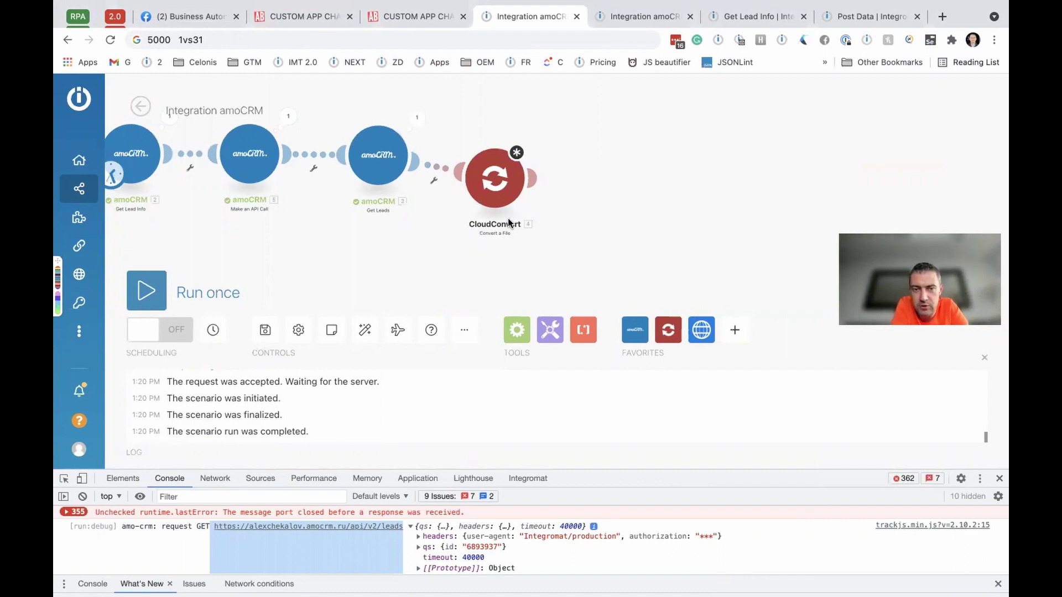
click(493, 186)
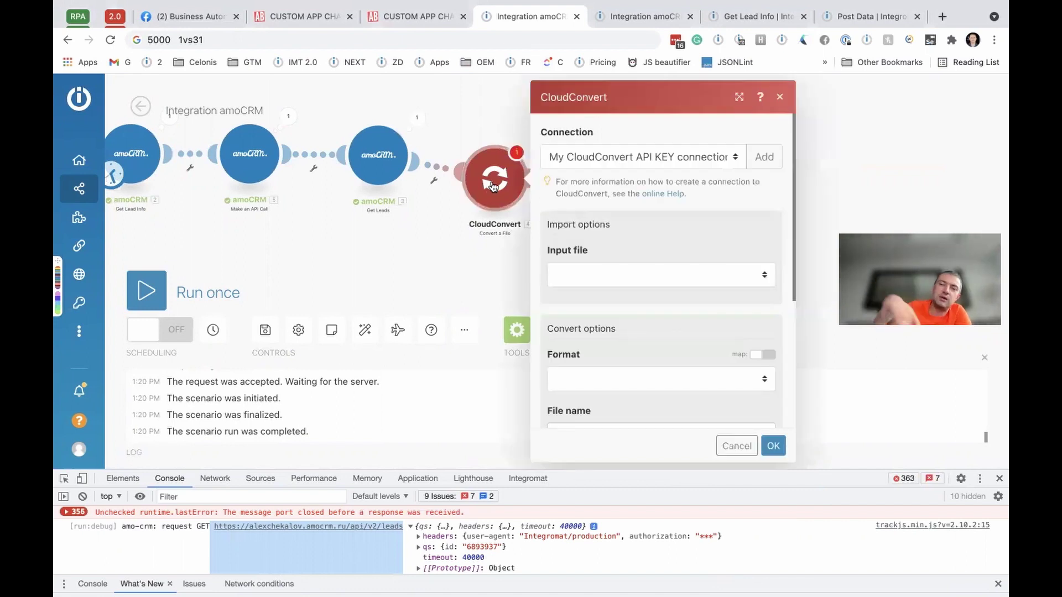
scroll(666, 275, down, 5)
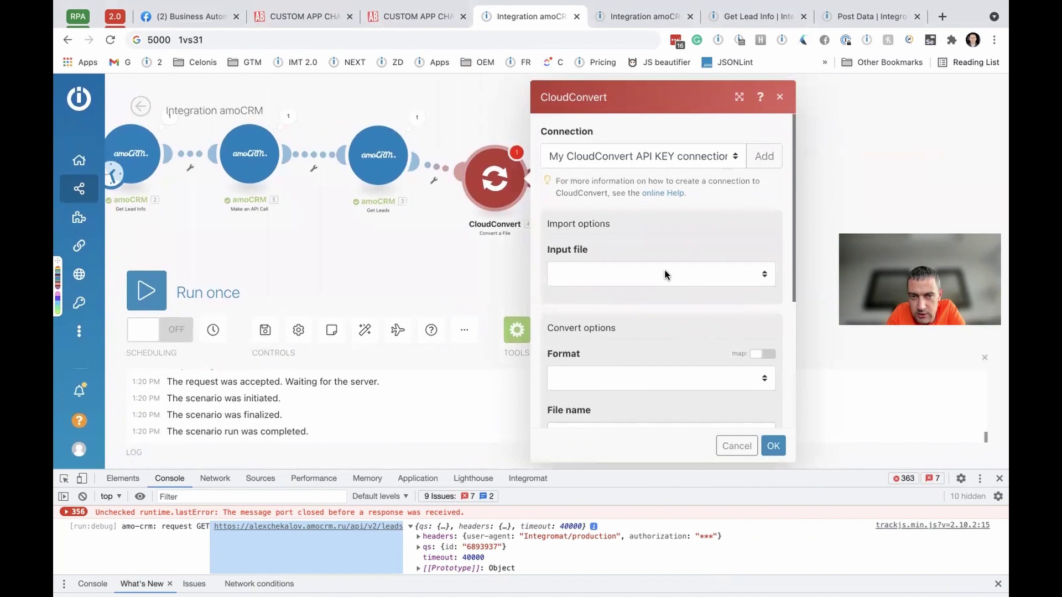
scroll(666, 275, down, 5)
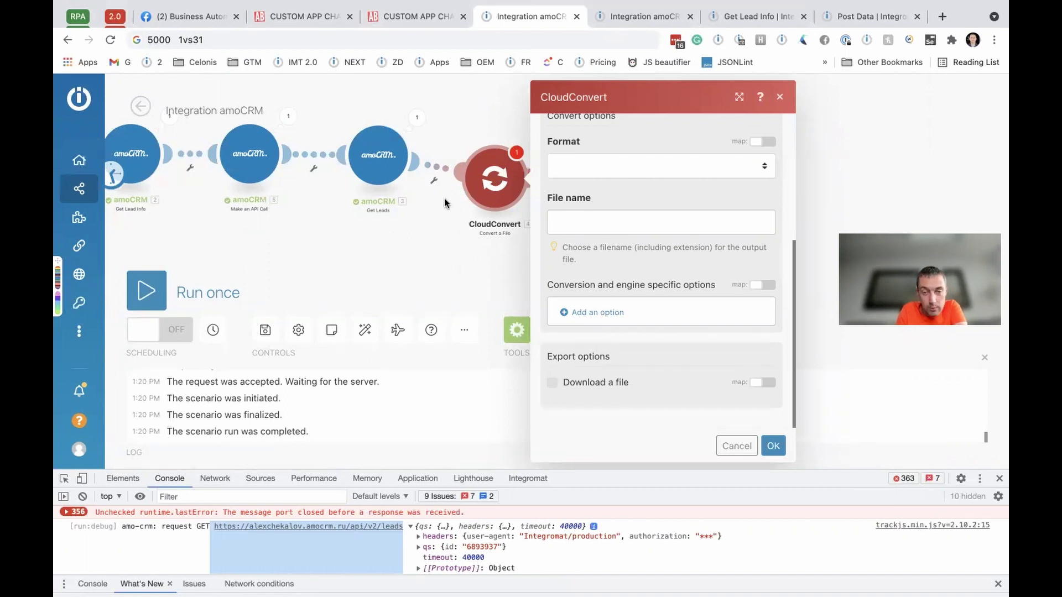
scroll(760, 241, up, 5)
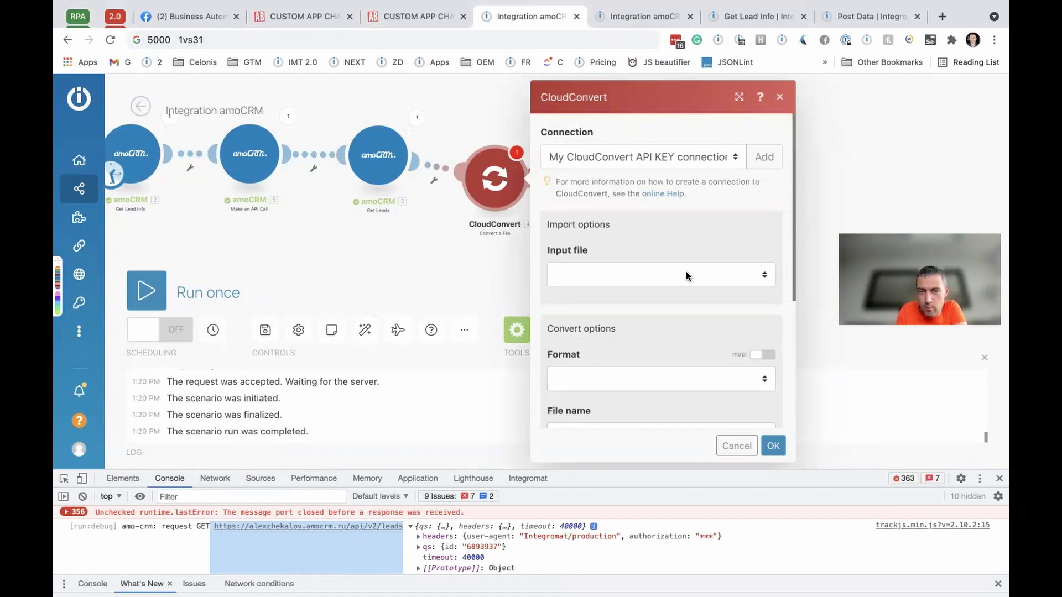
Step: Set the CloudConvert module's input file to "upload a file" and look over its source file fields
click(686, 275)
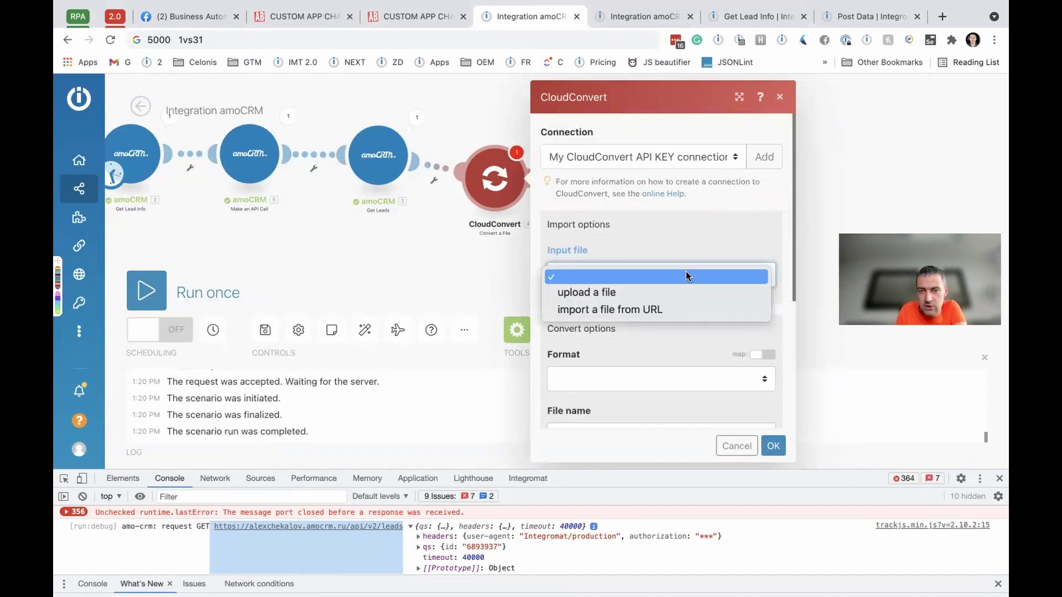
click(662, 293)
scroll(664, 247, down, 3)
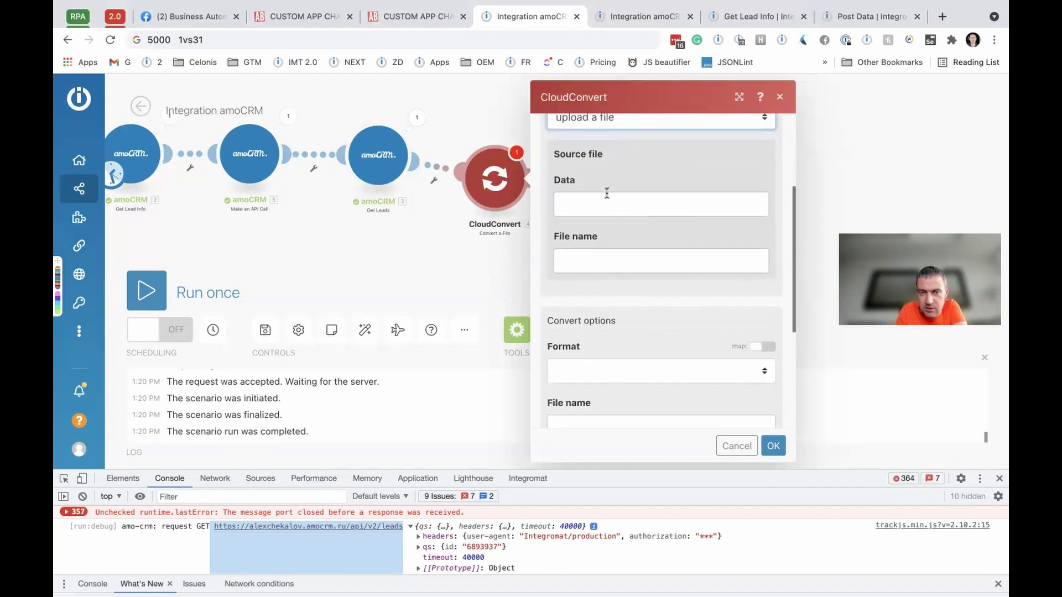
click(420, 252)
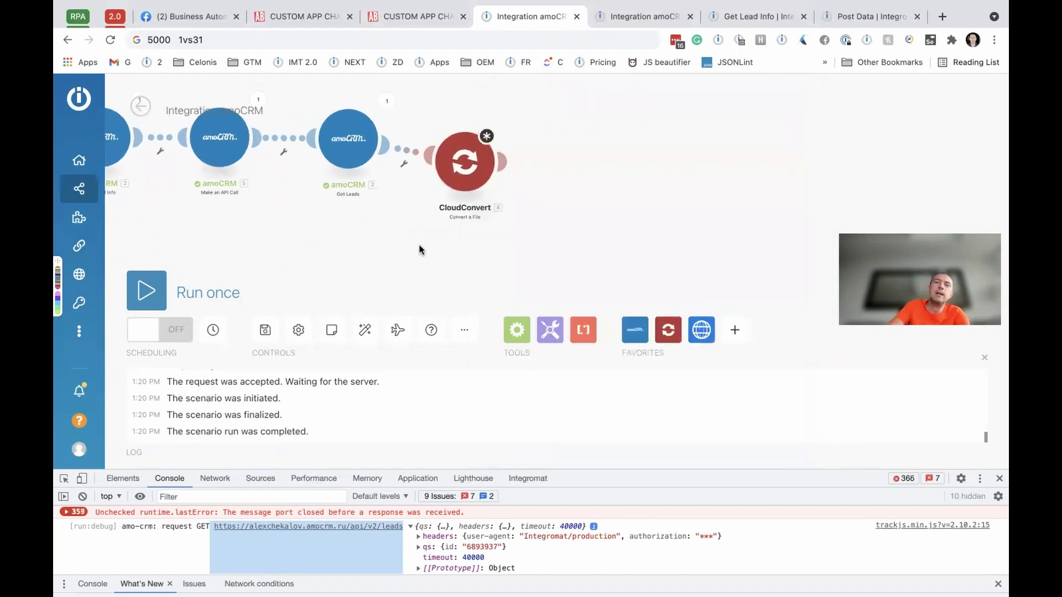
Step: Set the input file option of the CloudConvert module to "import a file from URL"
click(476, 163)
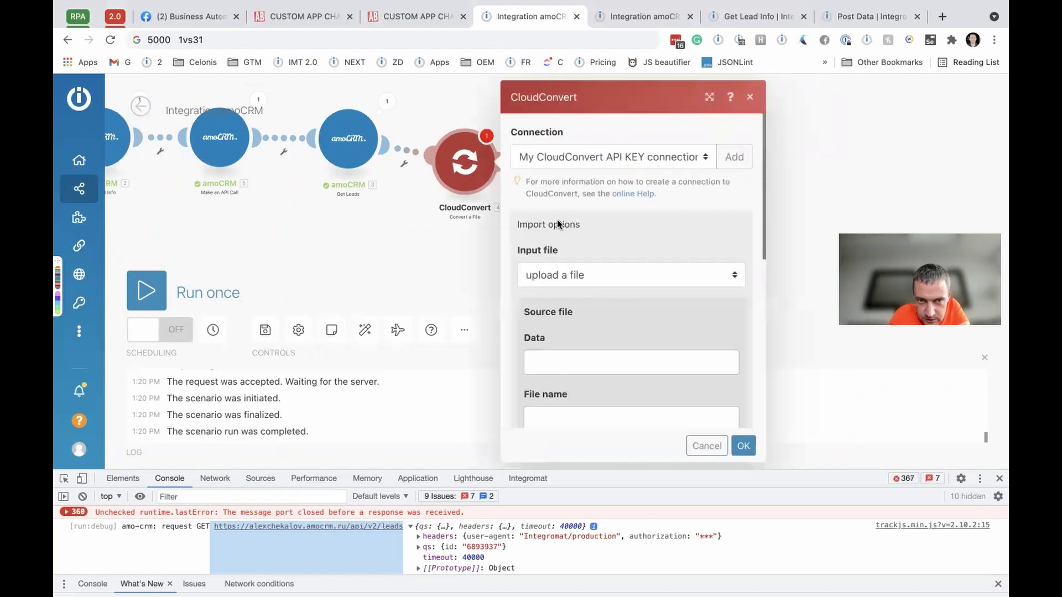
scroll(603, 315, down, 3)
click(576, 179)
click(614, 197)
Step: Search Google for "image png" in a new browser tab and preview the Mario PNG image from the image results
click(942, 16)
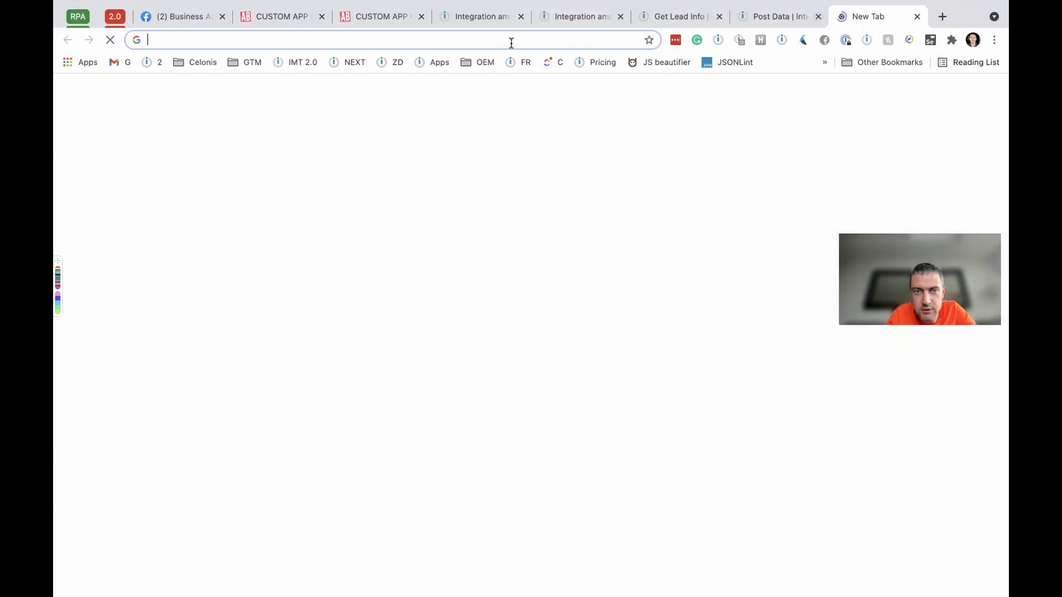
click(509, 38)
text(image )
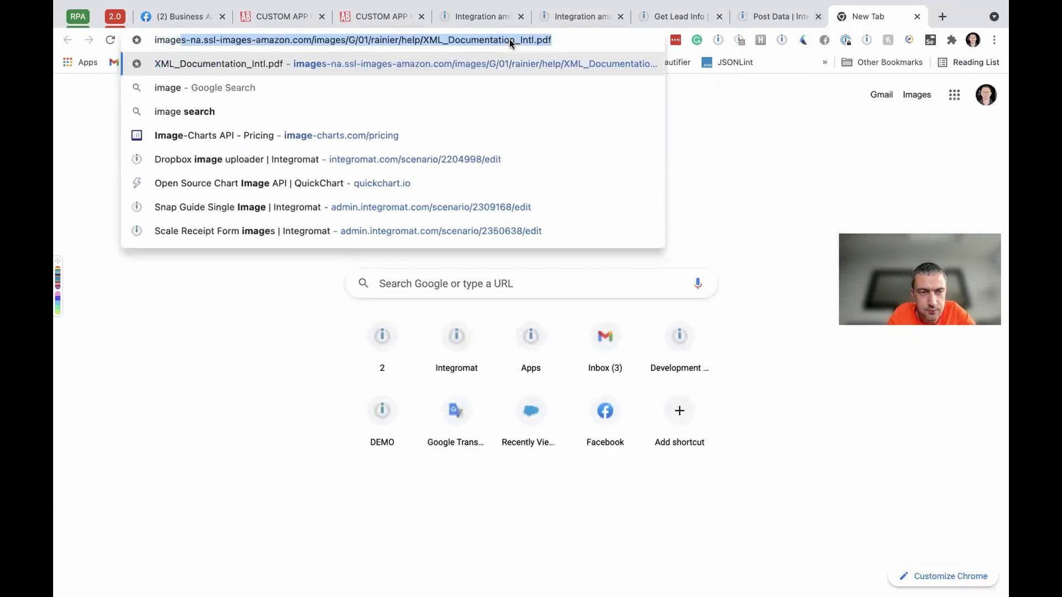
text(pon)
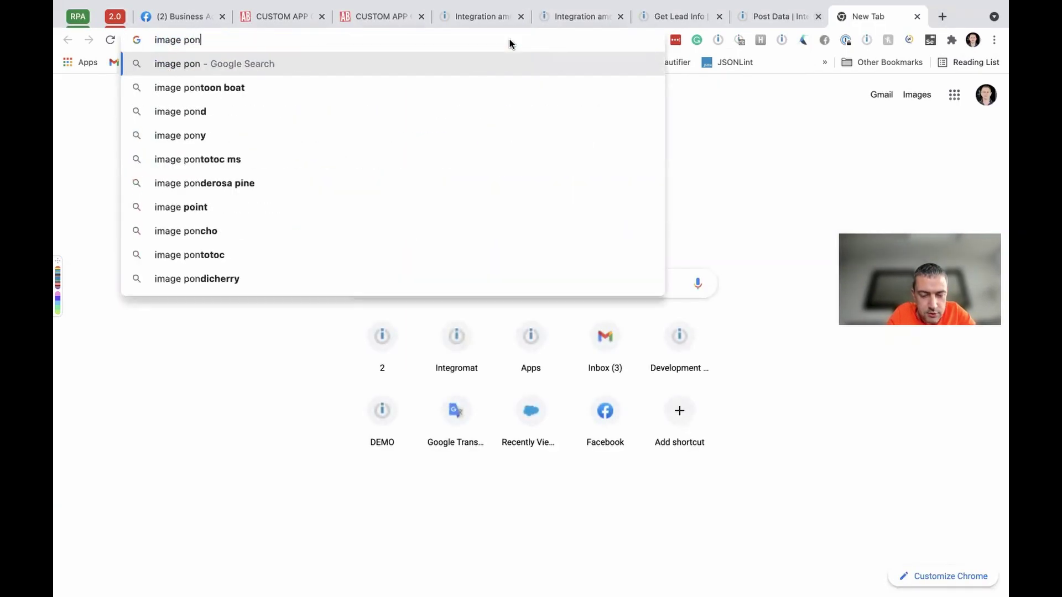
key(BackSpace)
key(BackSpace)
text(ng)
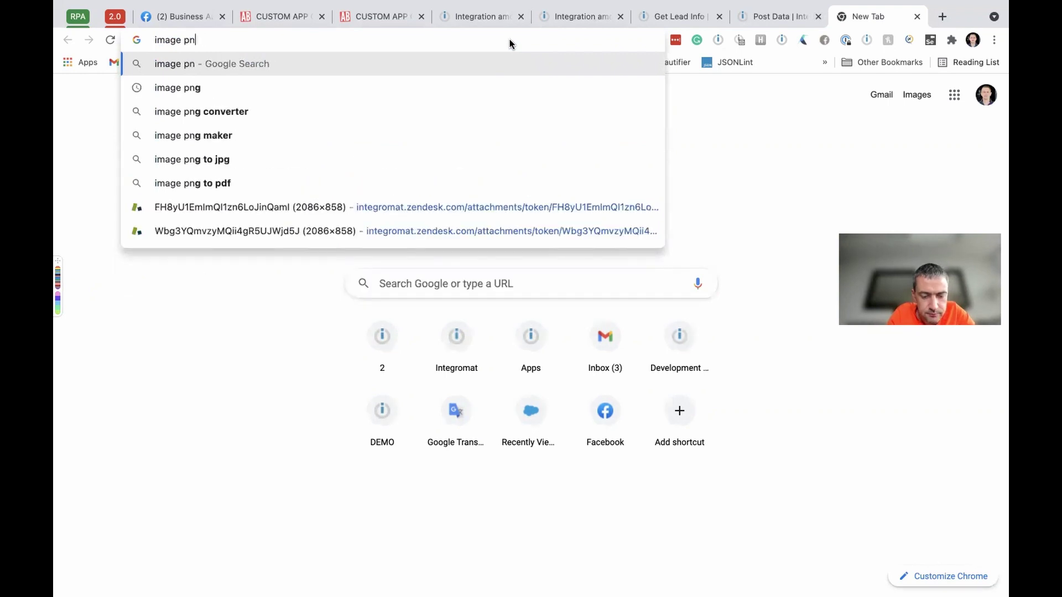
key(Return)
click(333, 295)
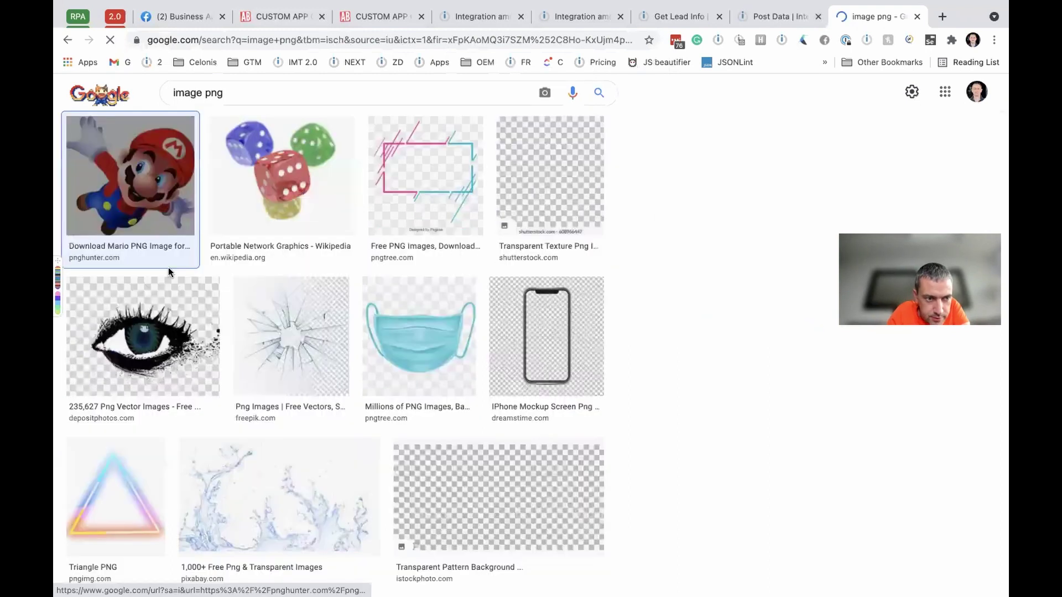
Step: Copy the address of the Mario image and load that purepng.com PNG link directly in the browser
right_click(775, 238)
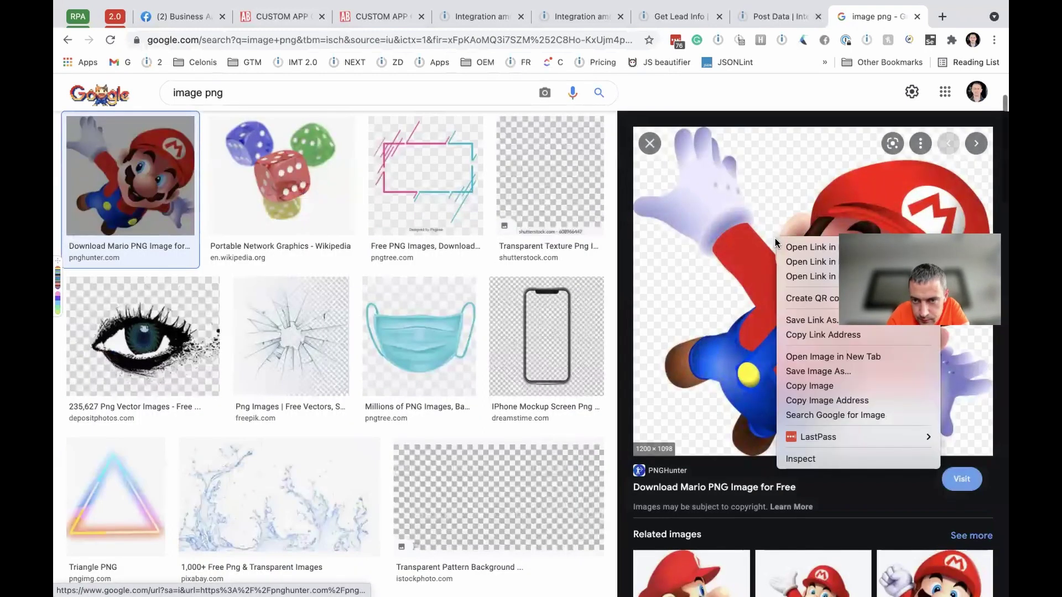
click(872, 398)
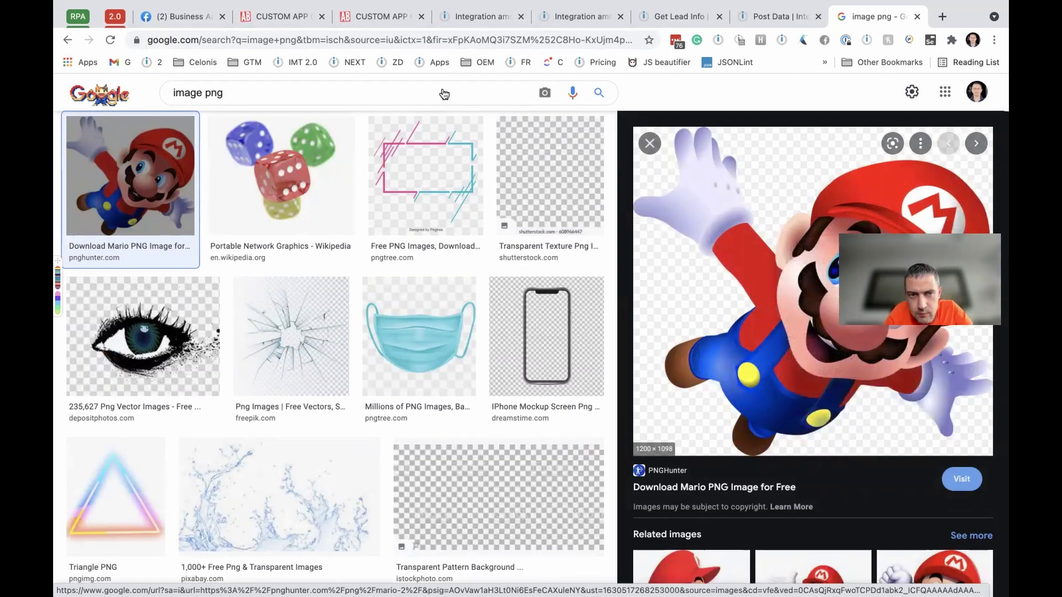
click(408, 39)
key(super+v)
drag(408, 40, 109, 40)
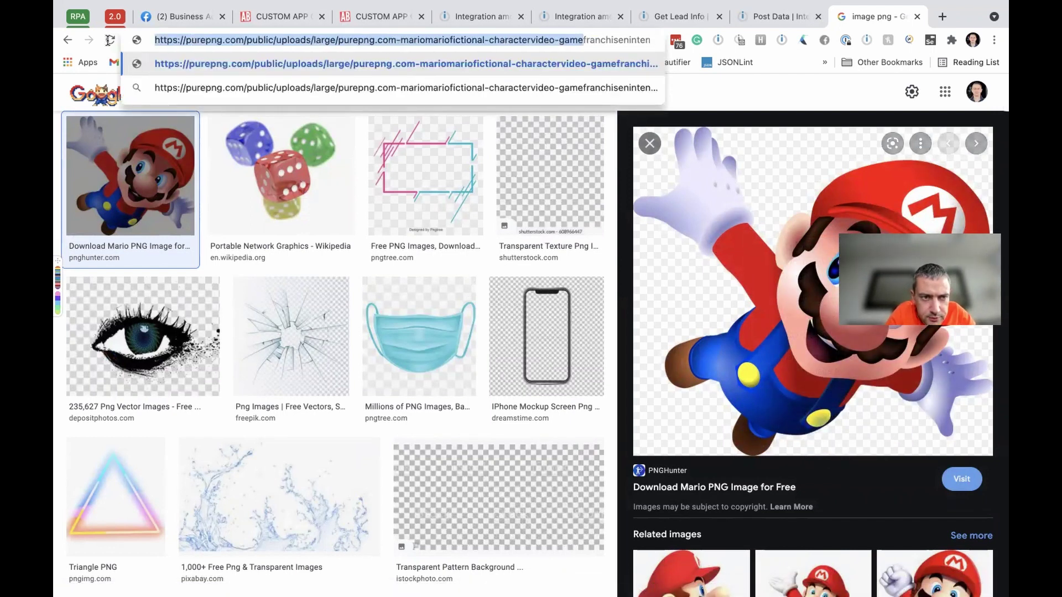
double_click(240, 40)
scroll(240, 39, right, 3)
double_click(241, 40)
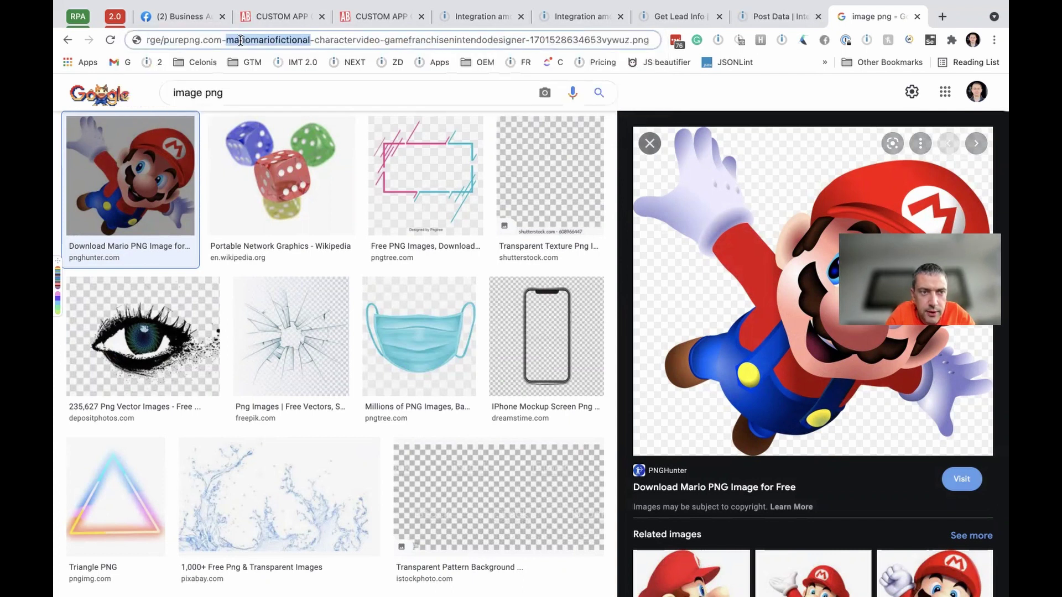
triple_click(240, 40)
key(Return)
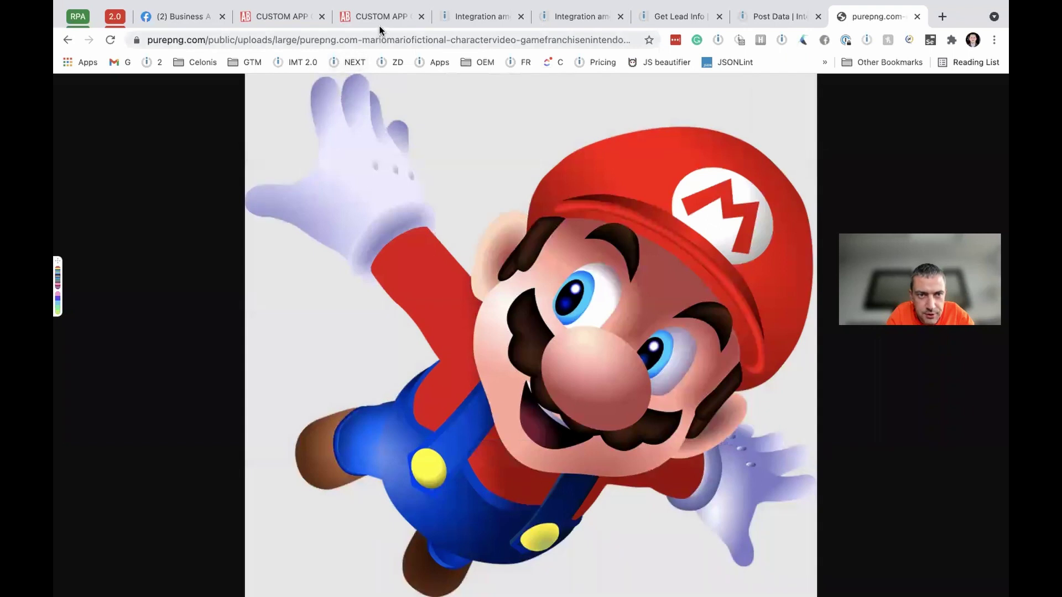
Step: Return to the Integration amoCRM scenario and paste the Mario PNG link as the CloudConvert module's import URL
click(467, 21)
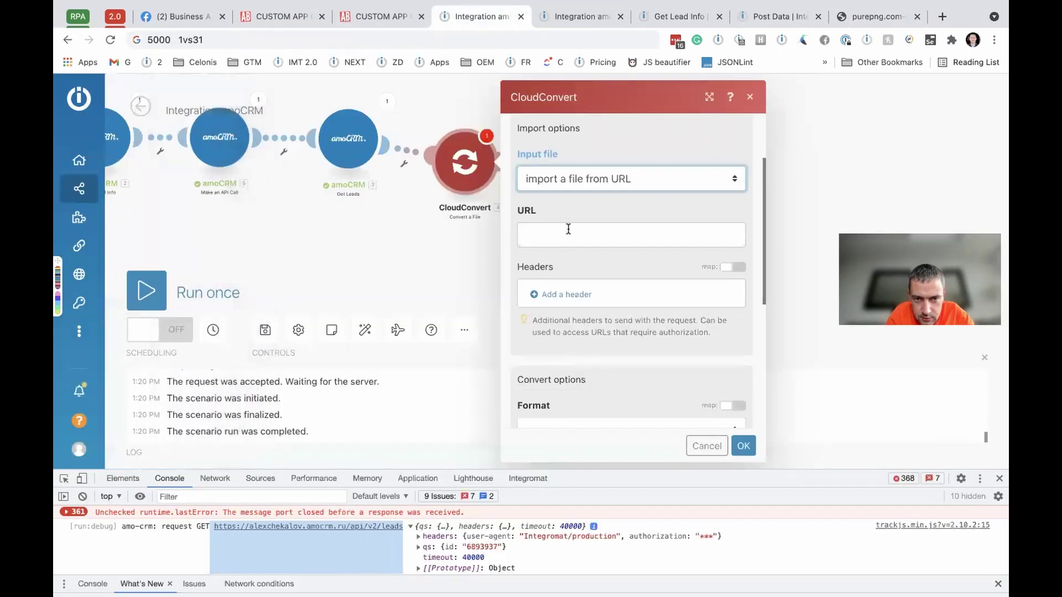
click(568, 229)
key(super+v)
Step: Set the CloudConvert convert options' format choice to "I want to select the input format"
scroll(586, 229, down, 2)
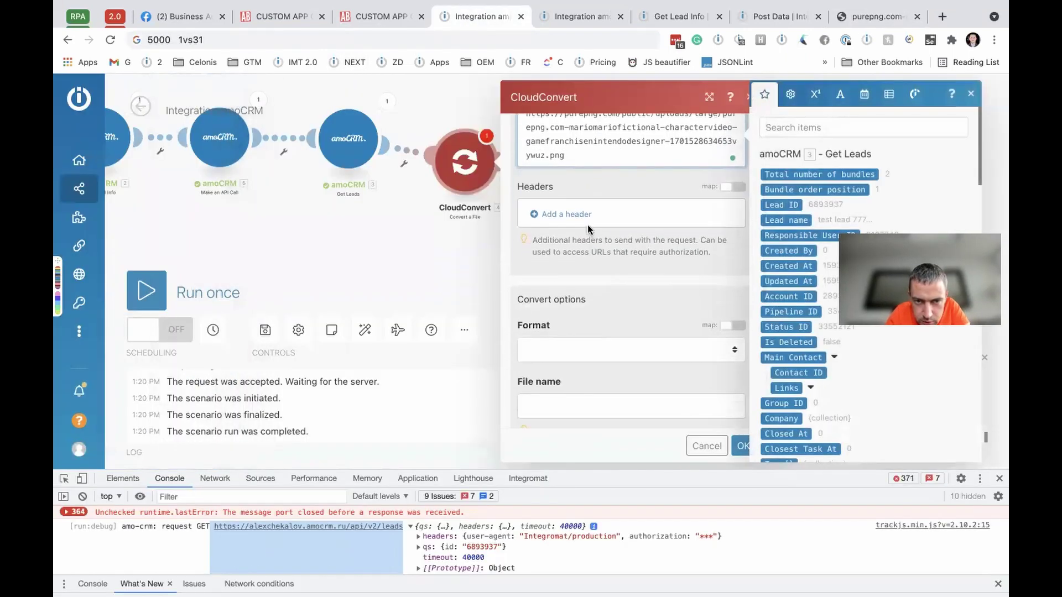
scroll(588, 229, down, 3)
click(588, 209)
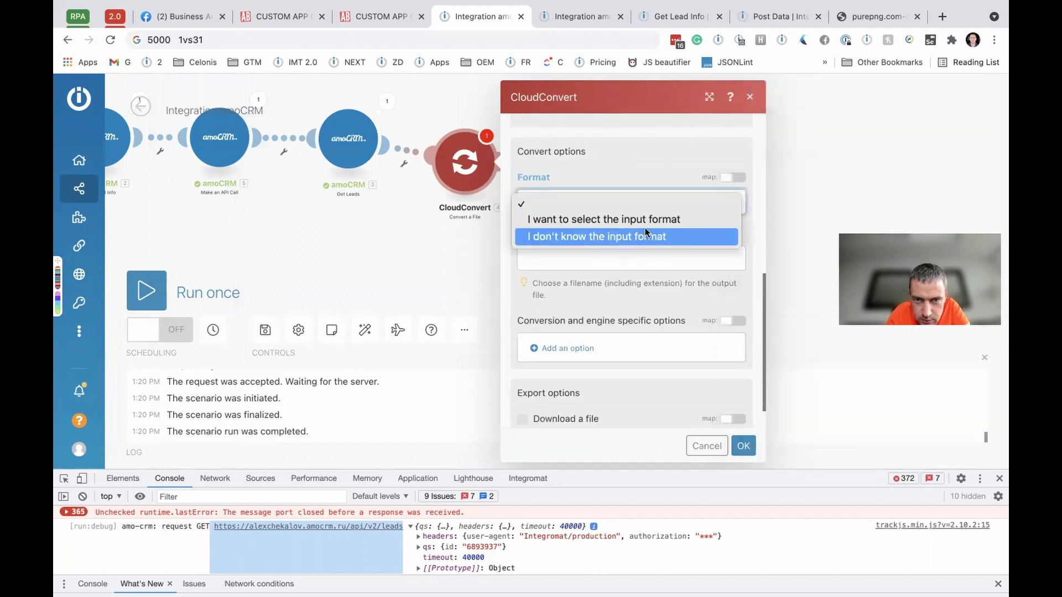
click(642, 184)
scroll(629, 182, down, 1)
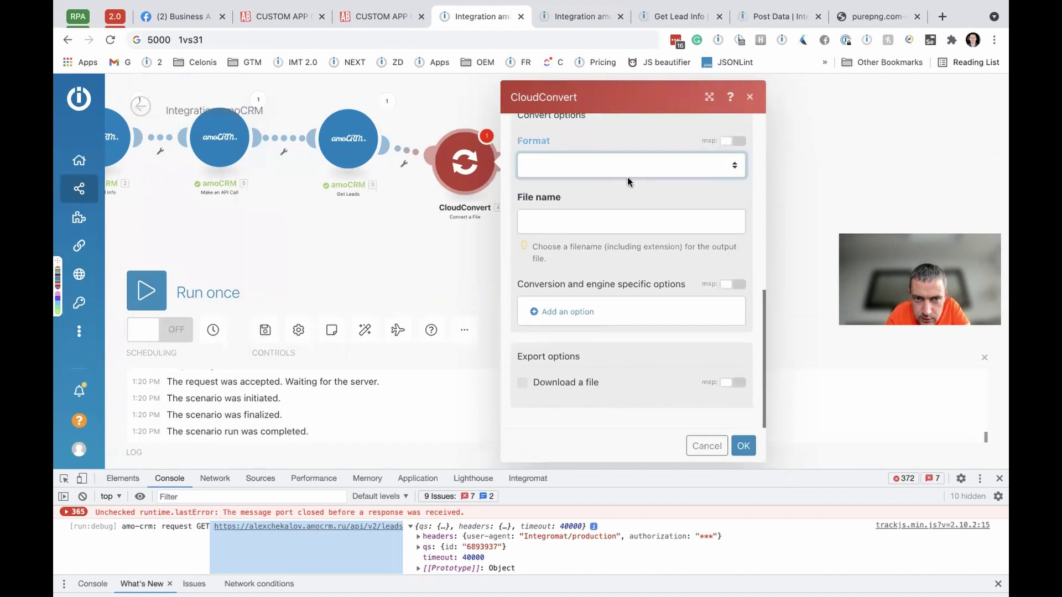
click(590, 167)
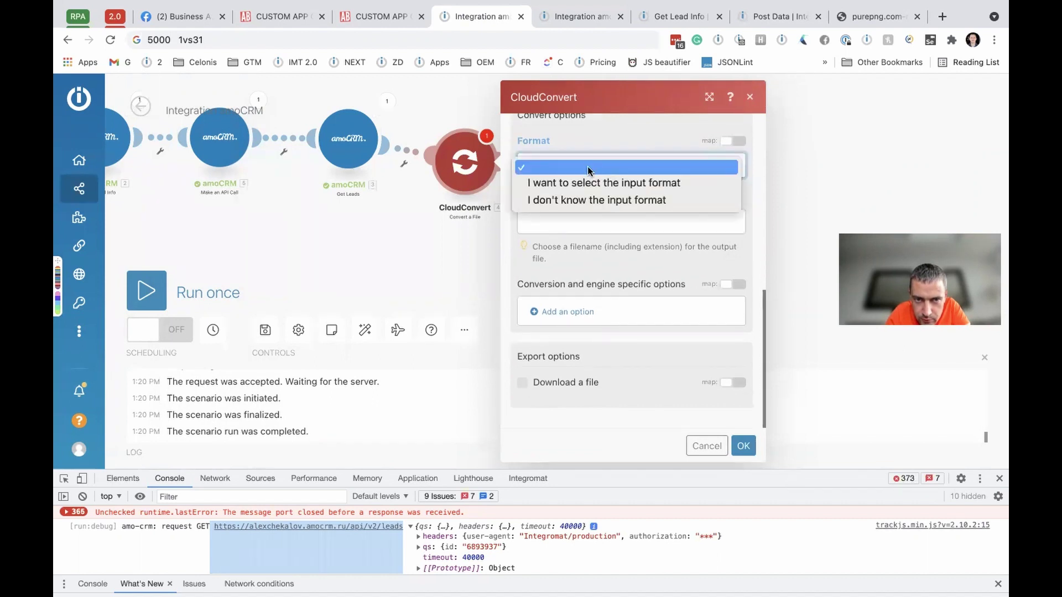
click(592, 183)
scroll(604, 253, down, 2)
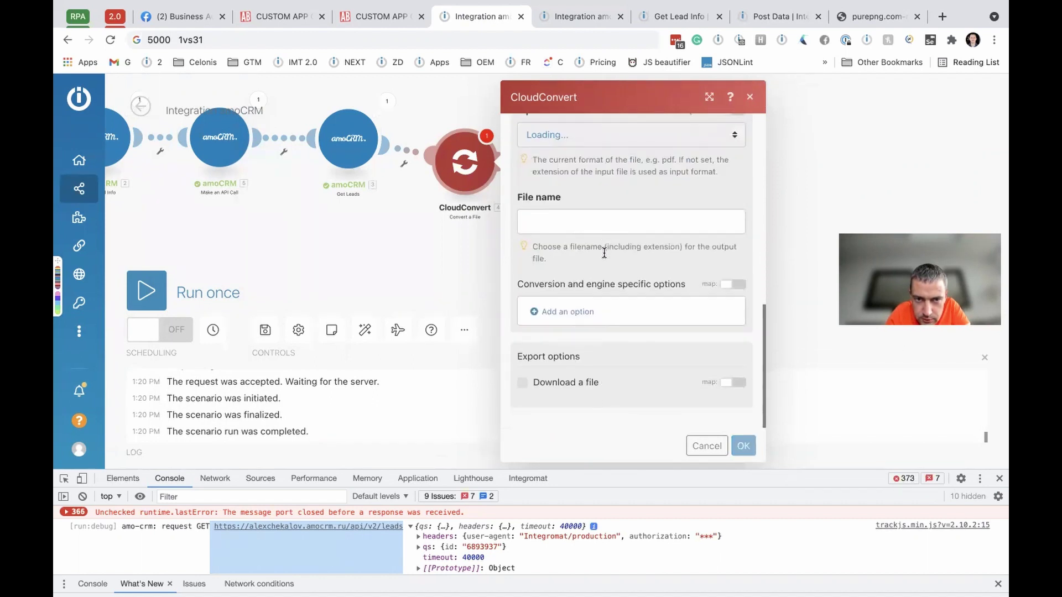
scroll(598, 265, up, 4)
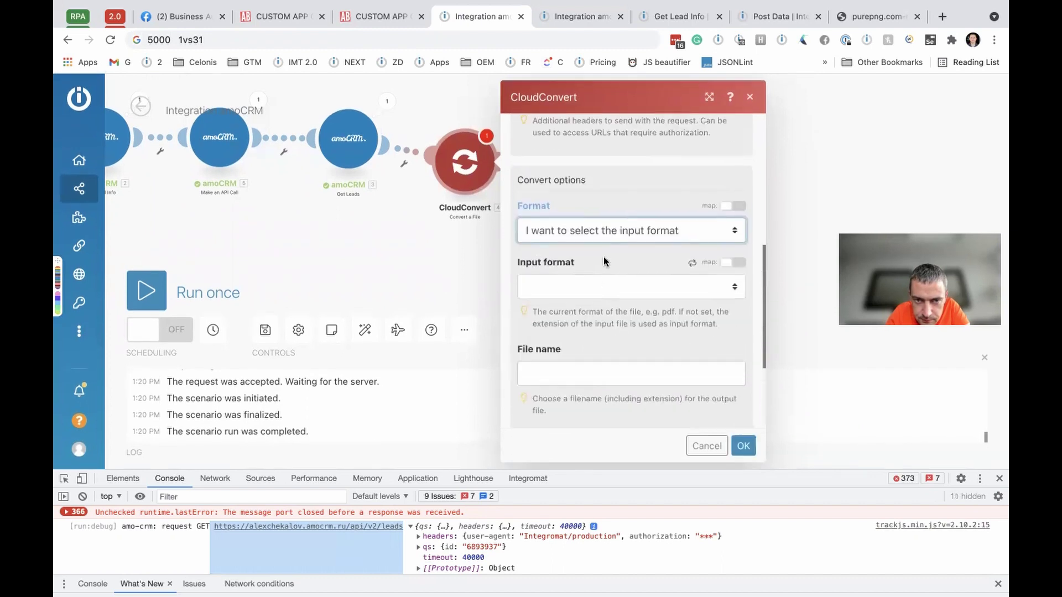
Step: Choose png as the input format of the CloudConvert conversion
click(591, 286)
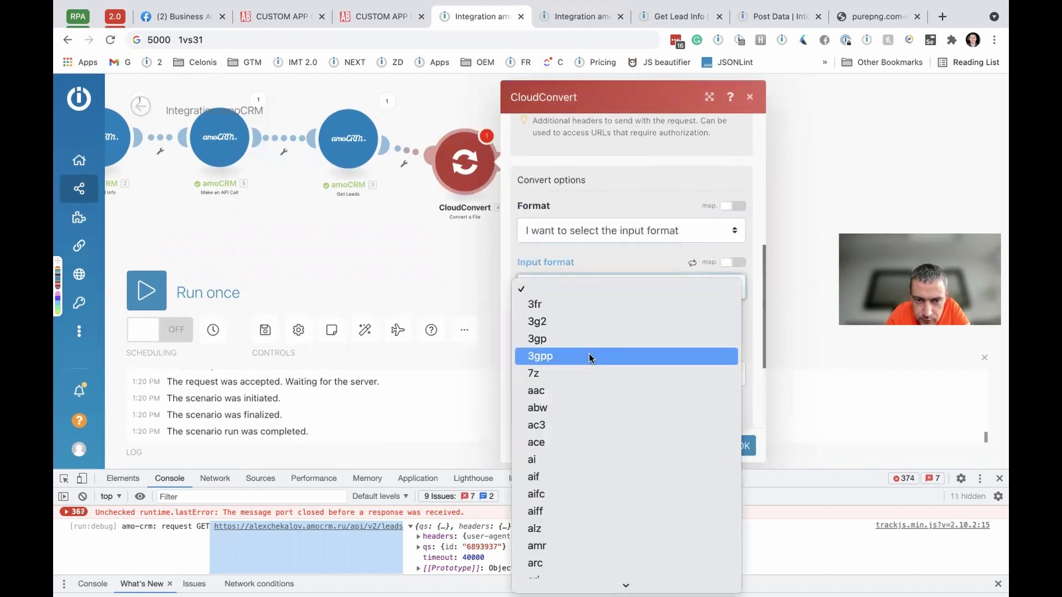
scroll(587, 424, down, 10)
scroll(585, 344, down, 5)
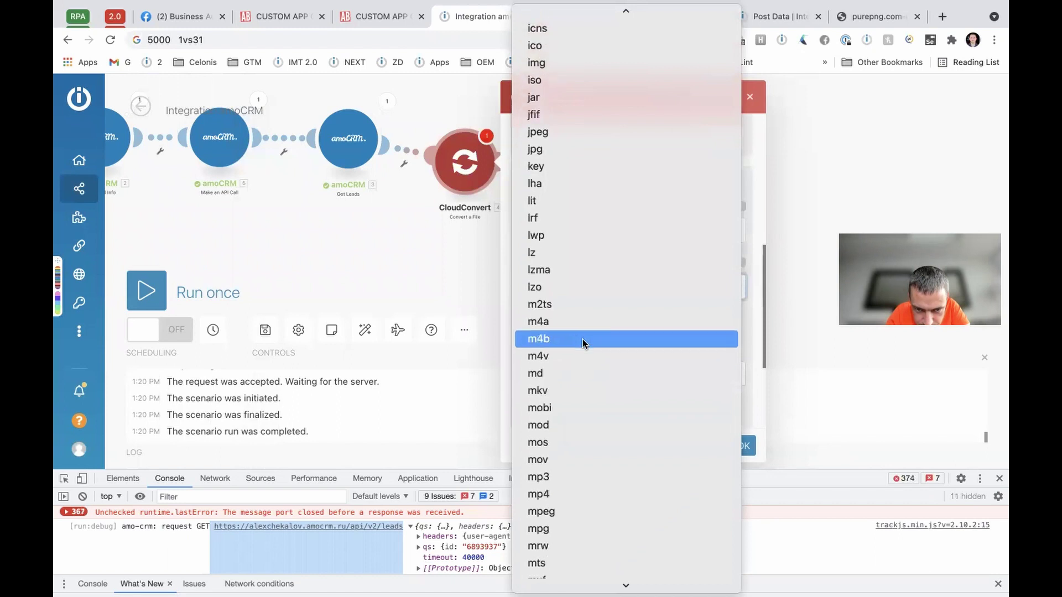
scroll(583, 343, down, 8)
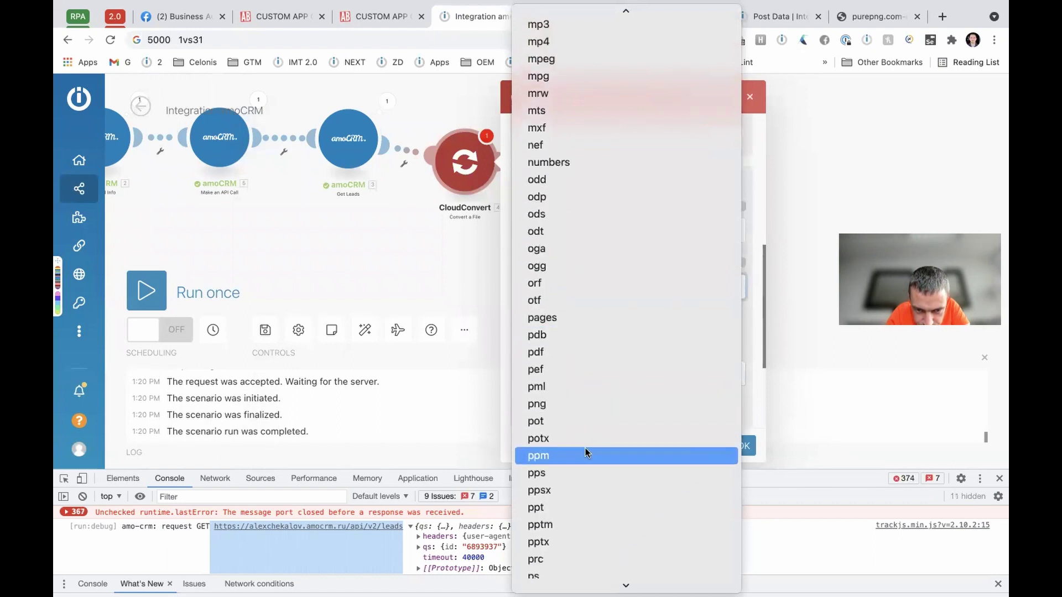
click(585, 404)
scroll(566, 354, down, 4)
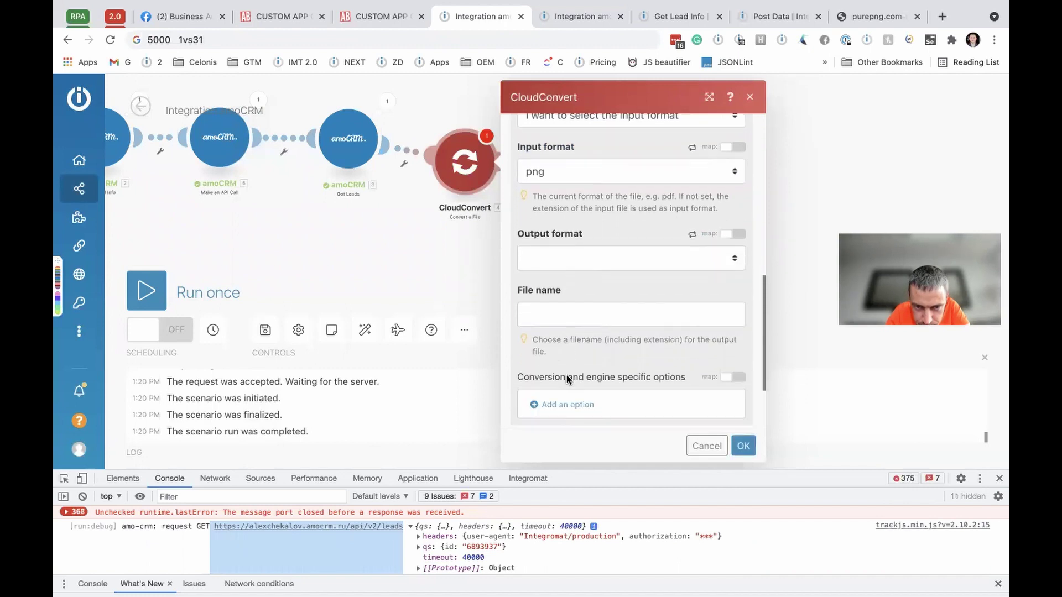
Step: Set the CloudConvert output format to jpg and name the output file 1.jpg
click(571, 238)
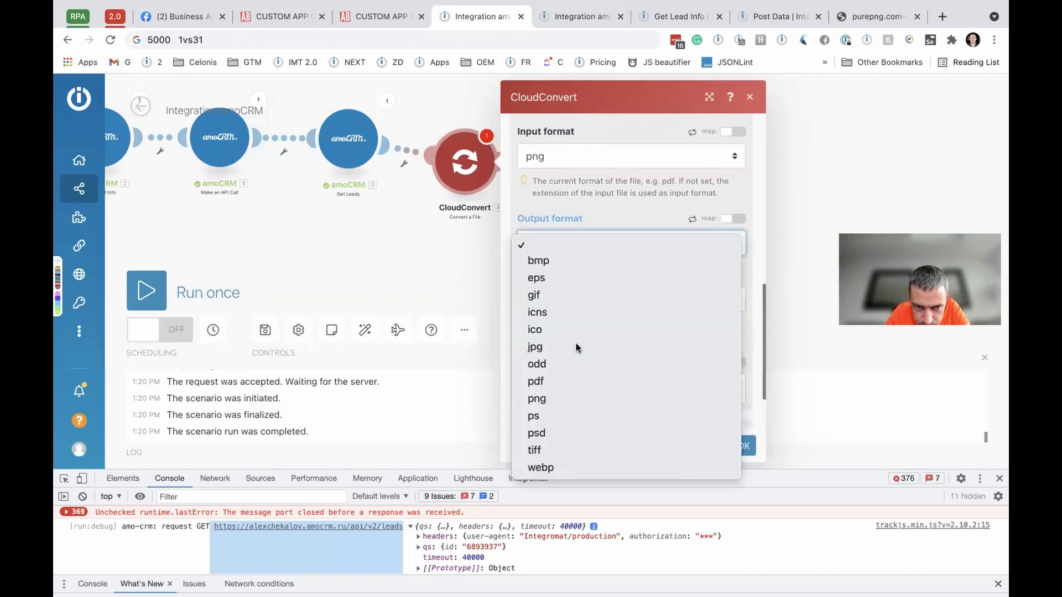
click(579, 307)
click(578, 306)
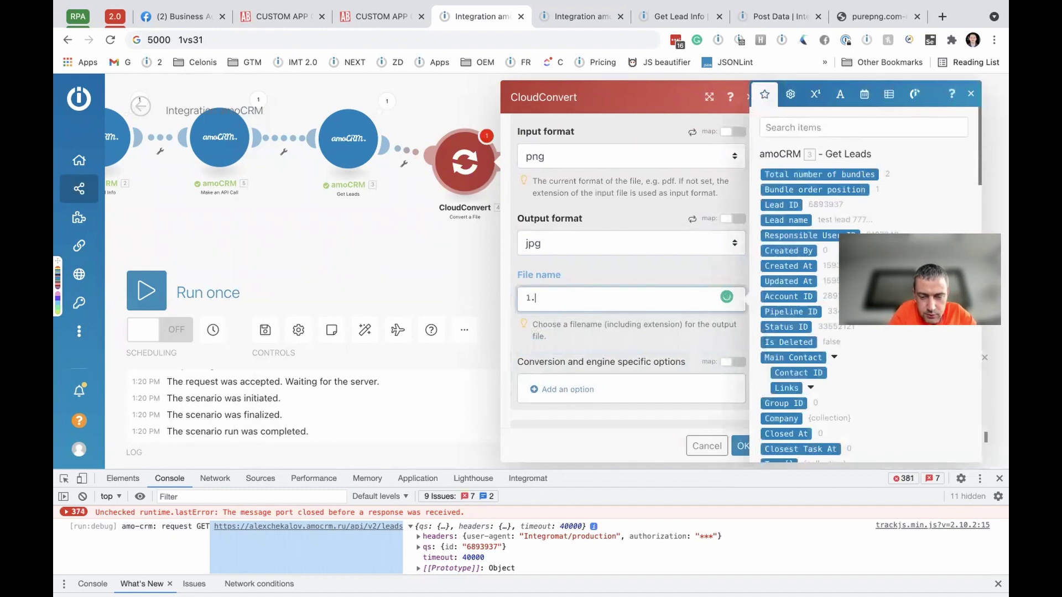
text(1.jpg)
Step: Enable downloading the file in the export options and save the CloudConvert module settings
scroll(631, 360, down, 2)
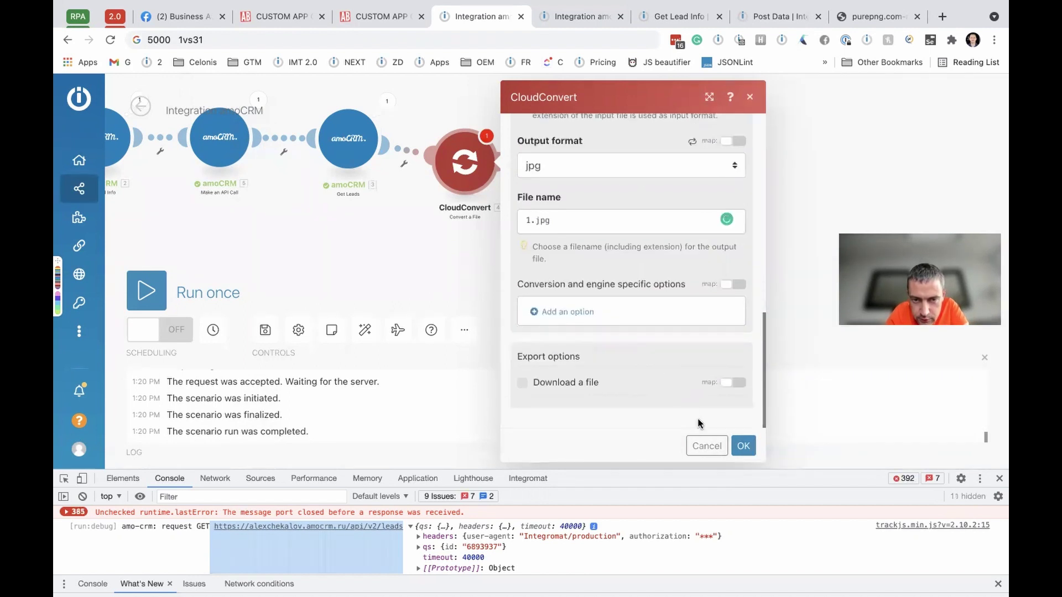
click(523, 382)
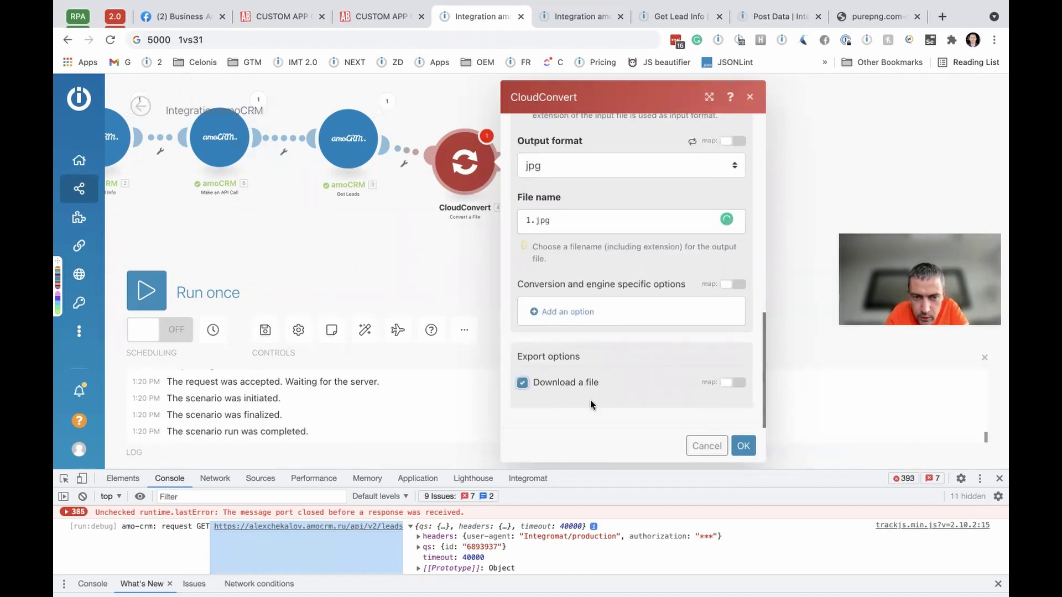
click(743, 445)
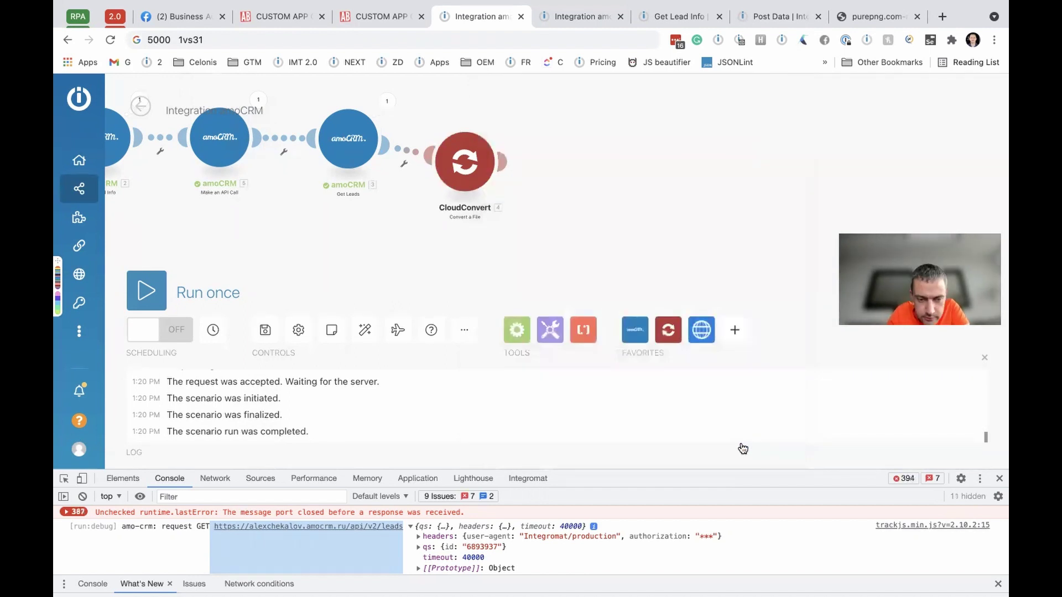
Step: Clear the developer console and run only the CloudConvert module
right_click(163, 555)
click(189, 550)
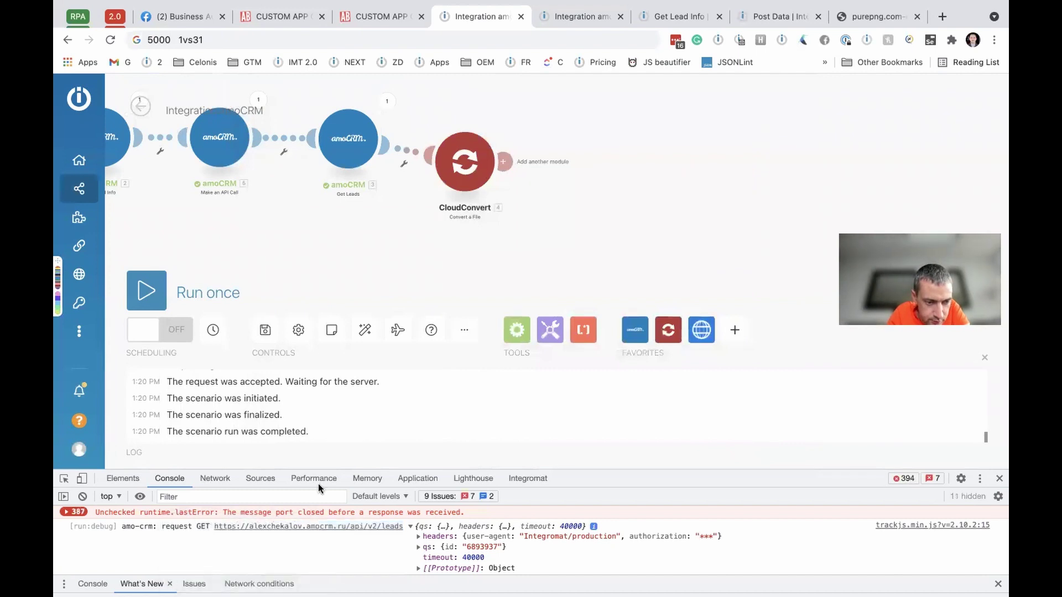
right_click(465, 172)
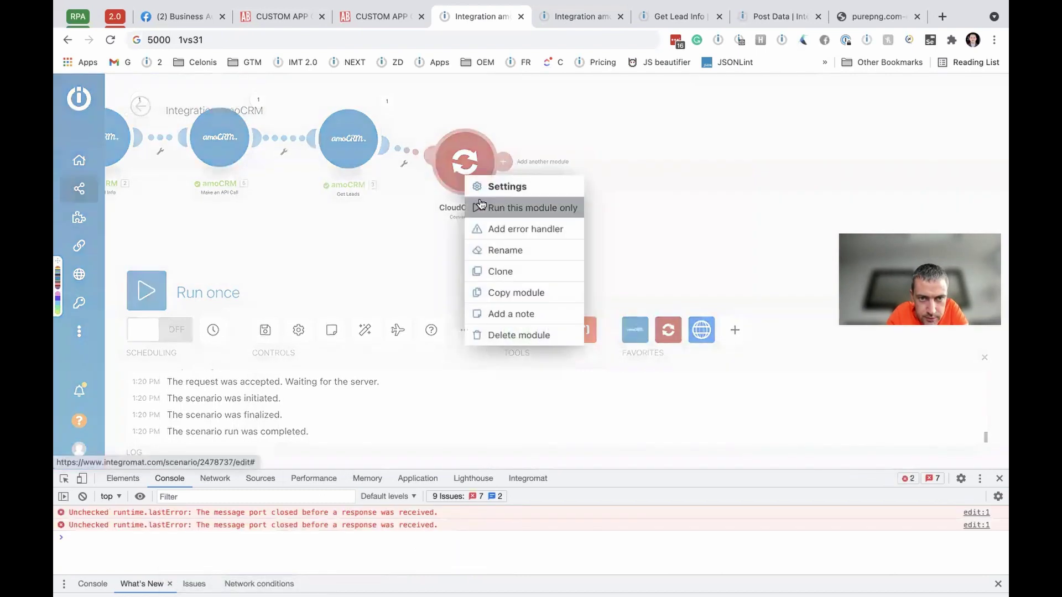
click(501, 207)
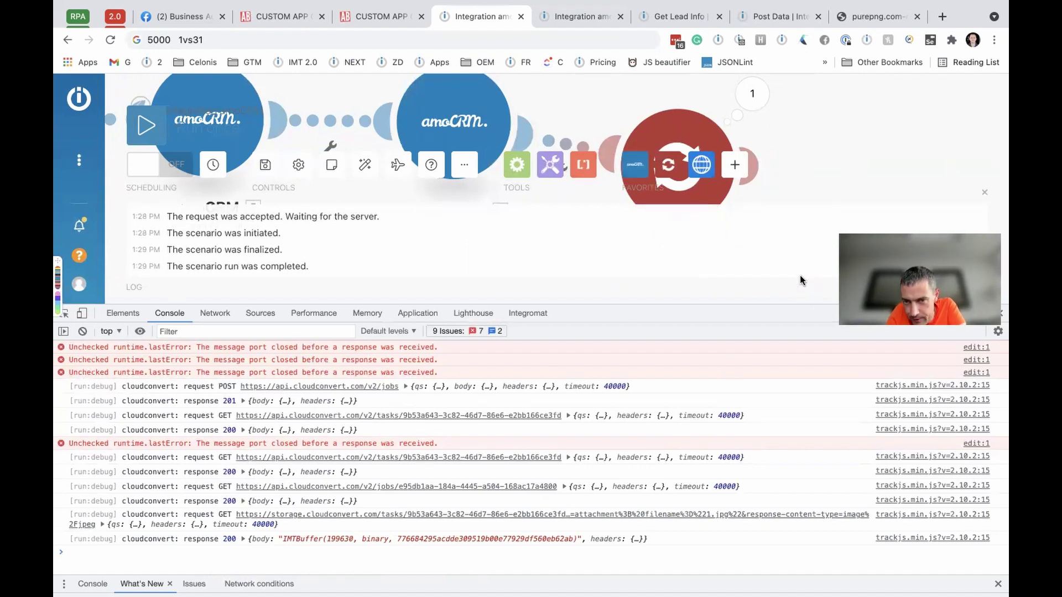
Step: Examine the CloudConvert run's output bundle, including its binary data and temporary URL, and close the results
drag(797, 380, 798, 394)
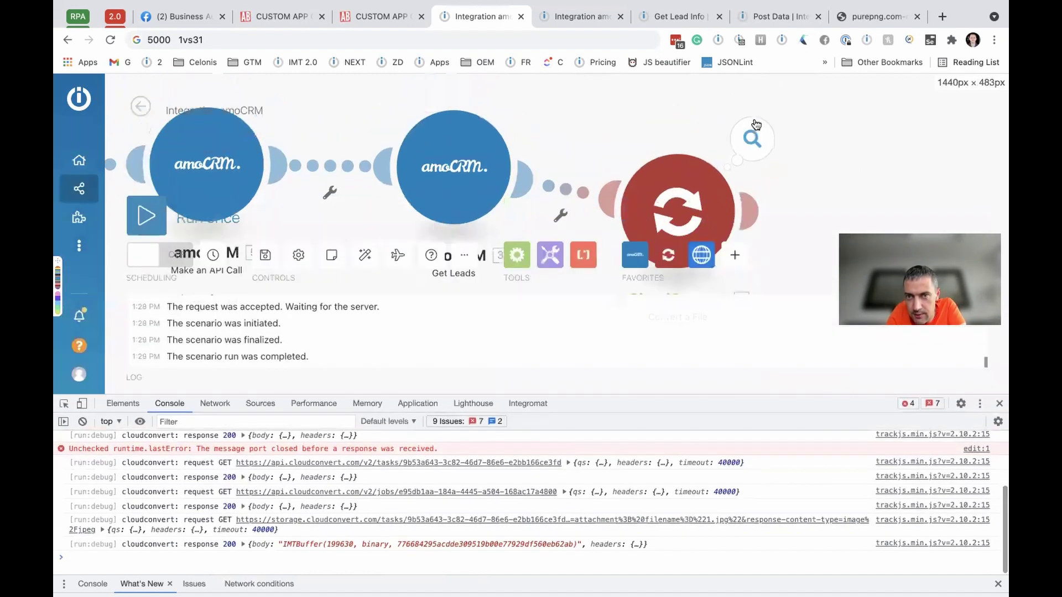
click(753, 139)
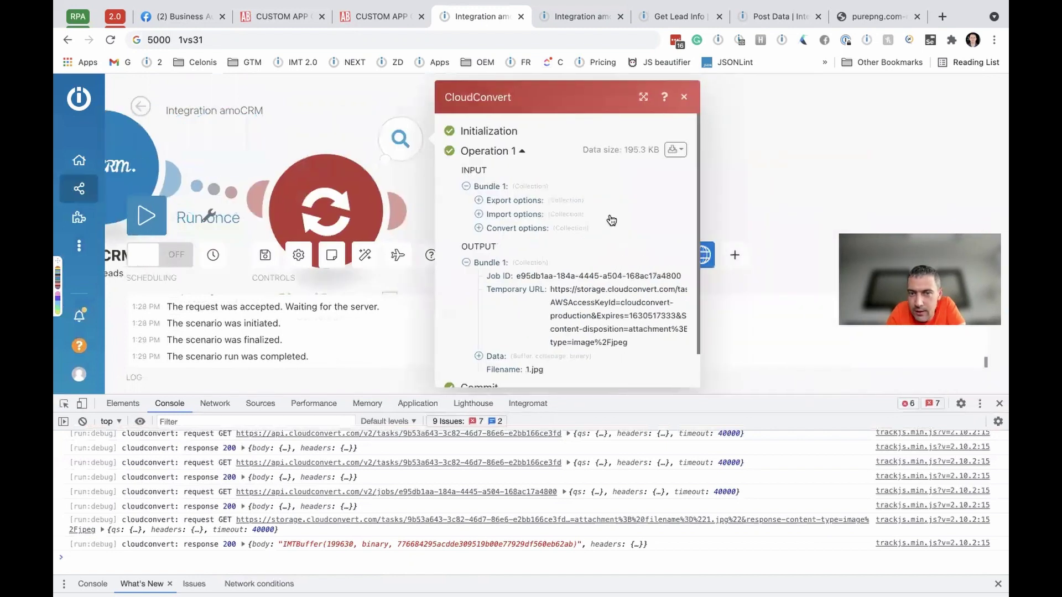
scroll(609, 215, down, 2)
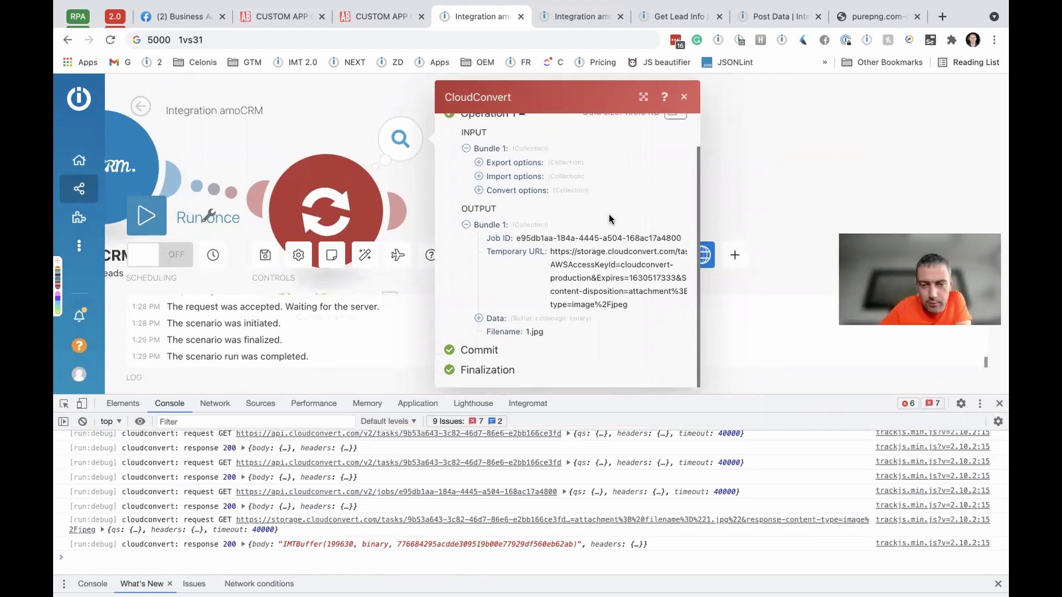
click(479, 317)
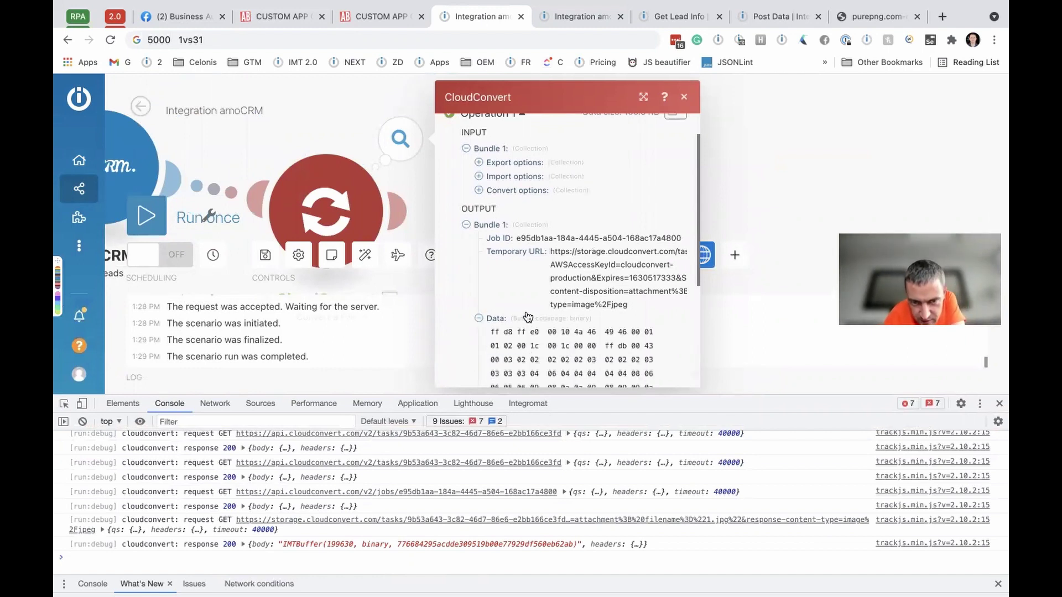
click(479, 318)
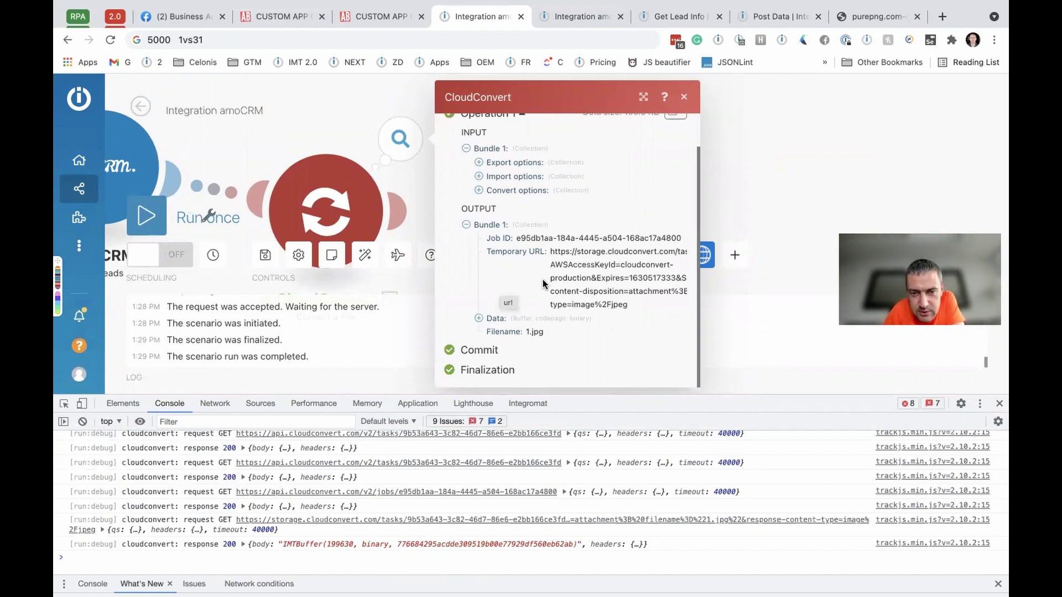
triple_click(575, 265)
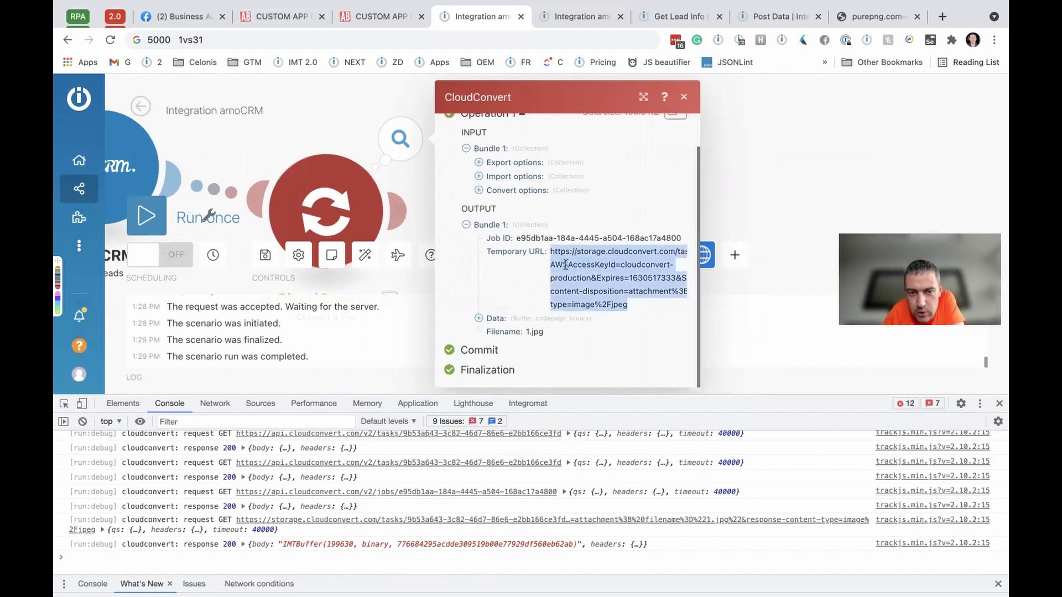
triple_click(551, 269)
click(801, 154)
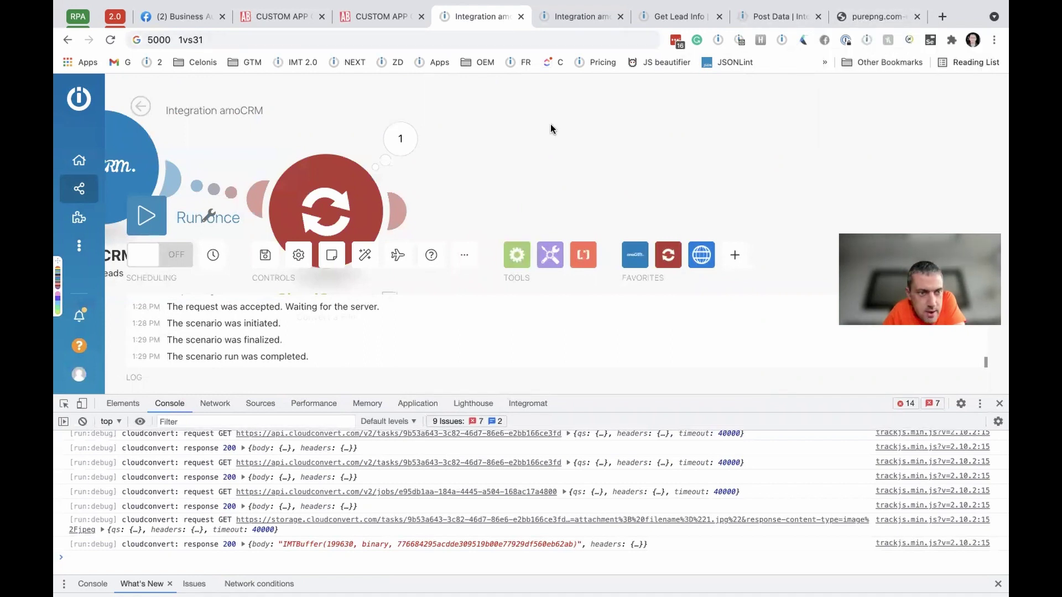
Step: Switch to the Bear note and check off reason 6, "Do impossible(OAuth User Credentials)"
key(ctrl+Left)
key(ctrl+Left)
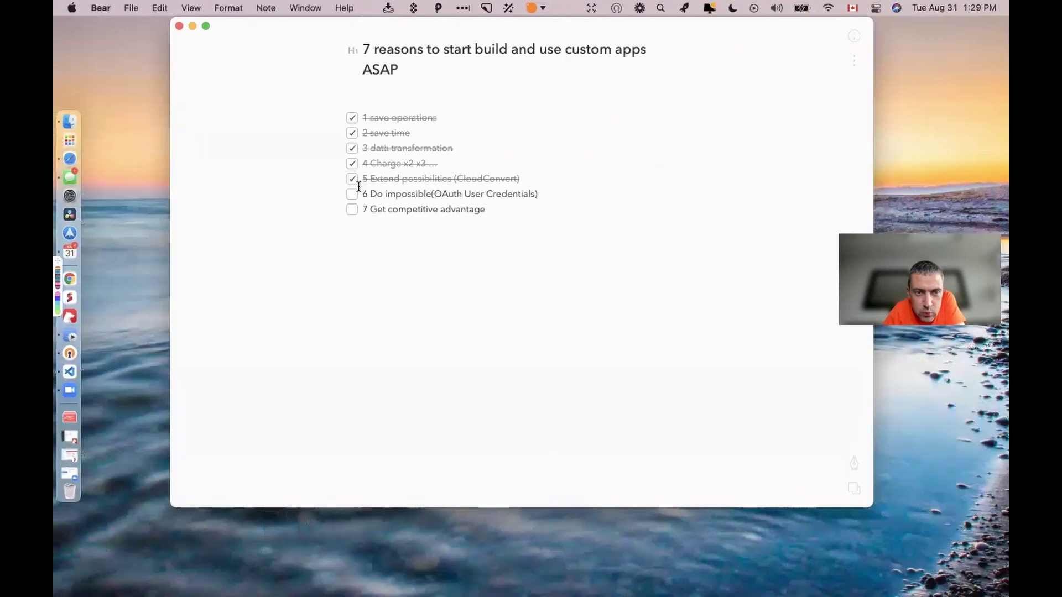
click(351, 194)
triple_click(555, 192)
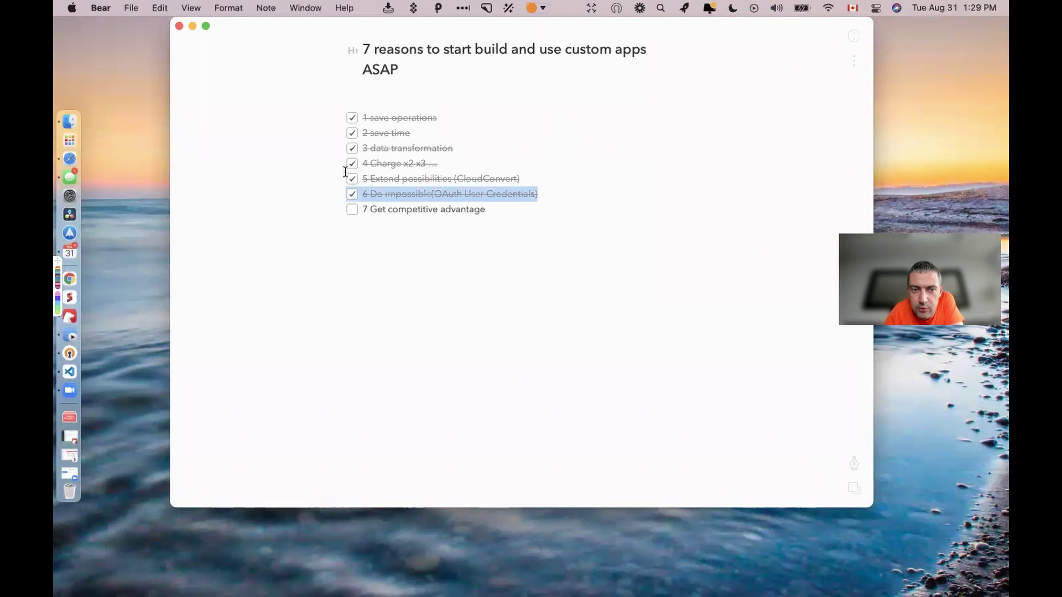
Step: Return to the Integration amoCRM scenario and add an HTTP "Make an OAuth 2.0 request" module after CloudConvert
key(ctrl+Right)
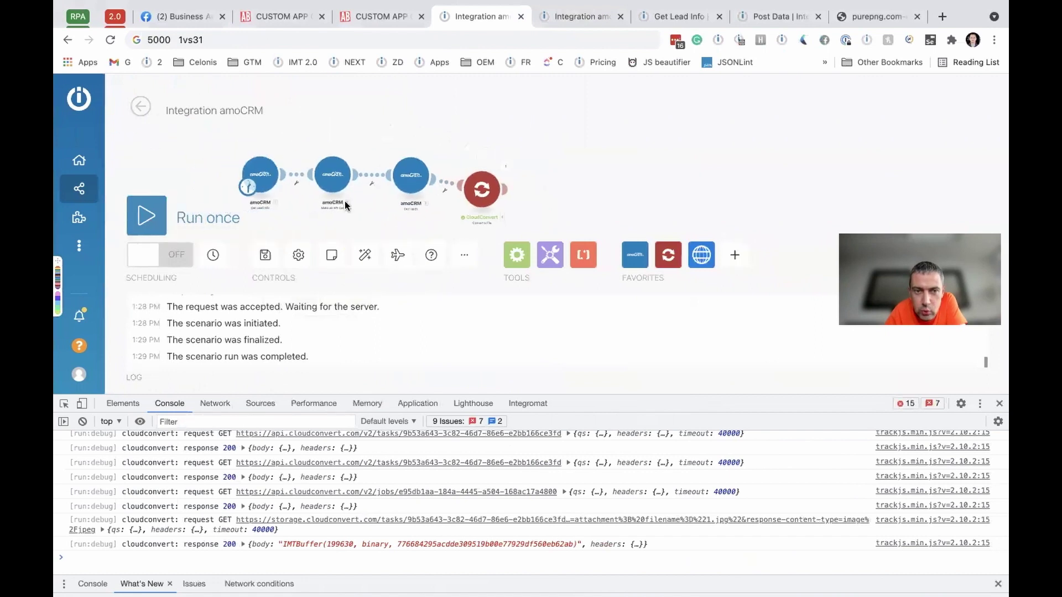
click(702, 255)
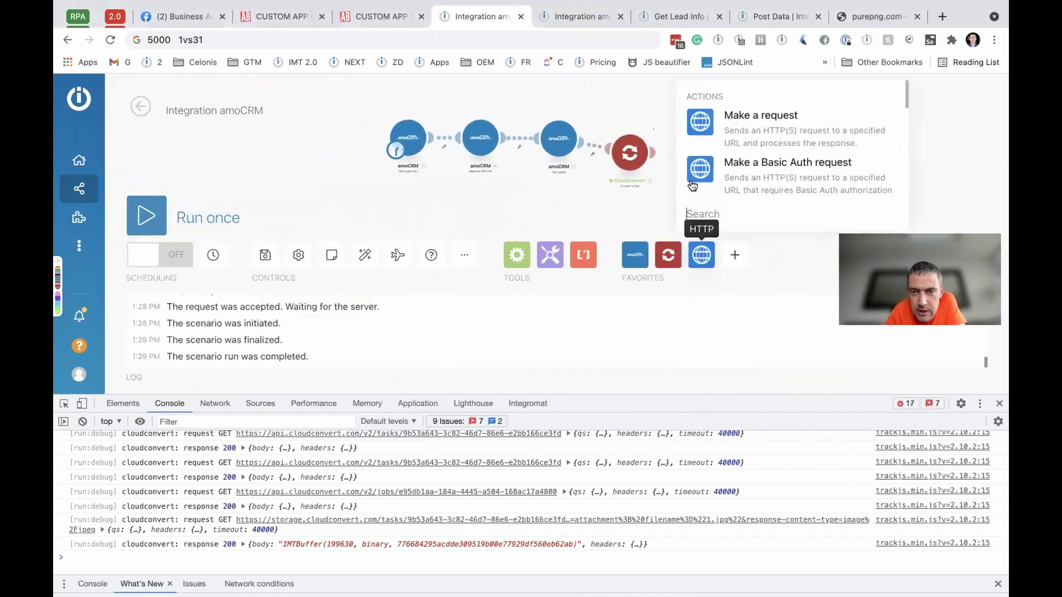
scroll(740, 160, down, 1)
click(741, 160)
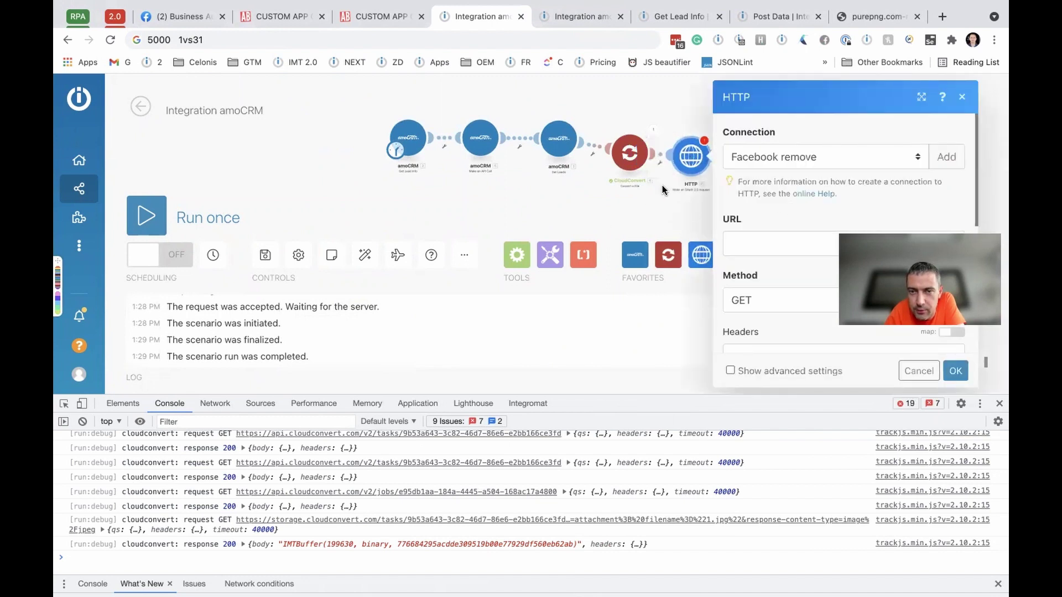
Step: Review the flow types available for a new HTTP OAuth 2.0 connection and close the module settings without creating one
click(654, 159)
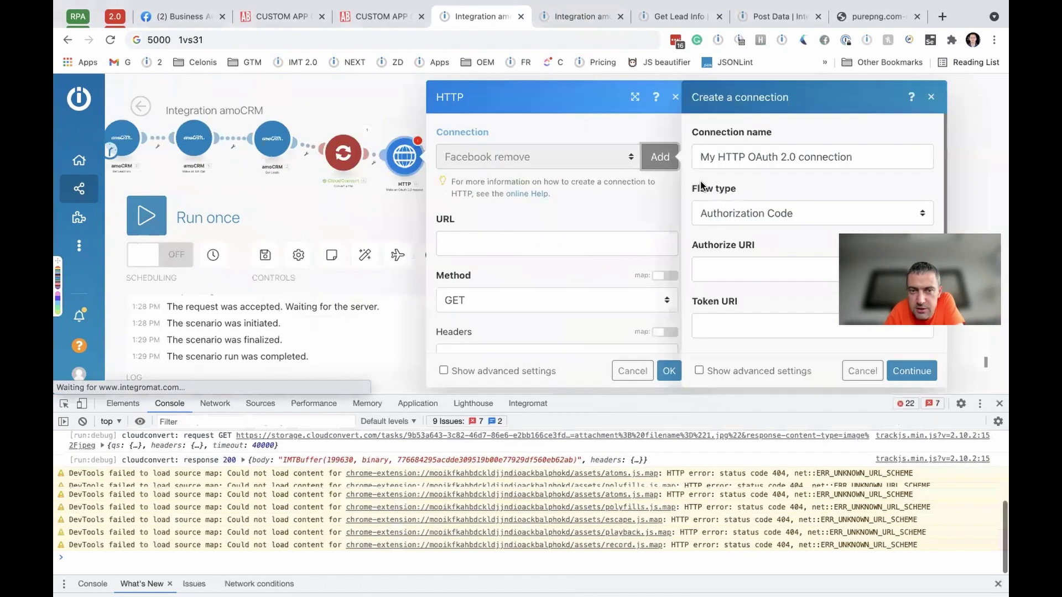
click(794, 214)
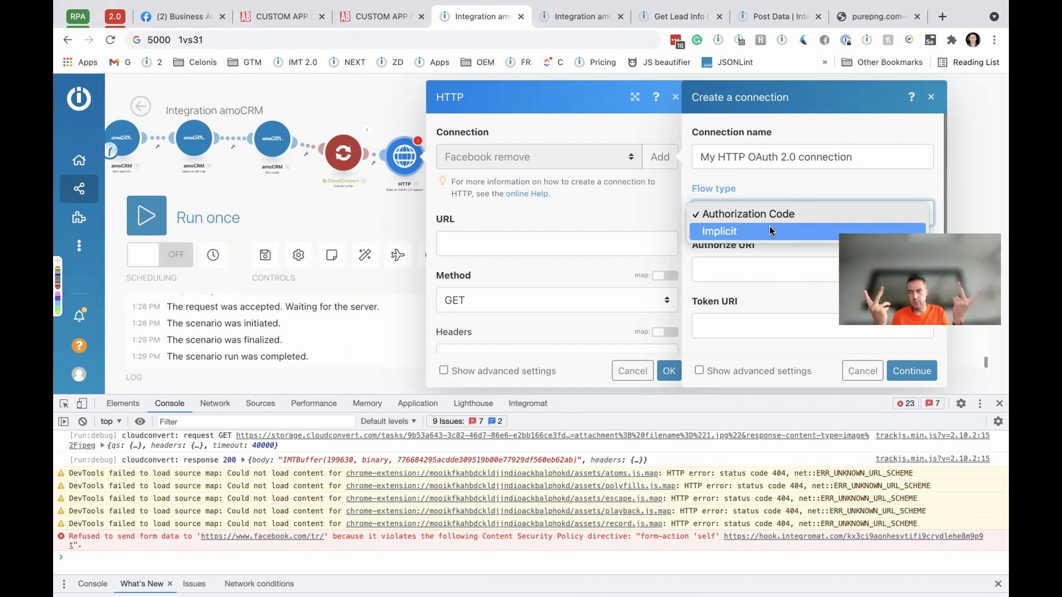
click(450, 199)
click(369, 181)
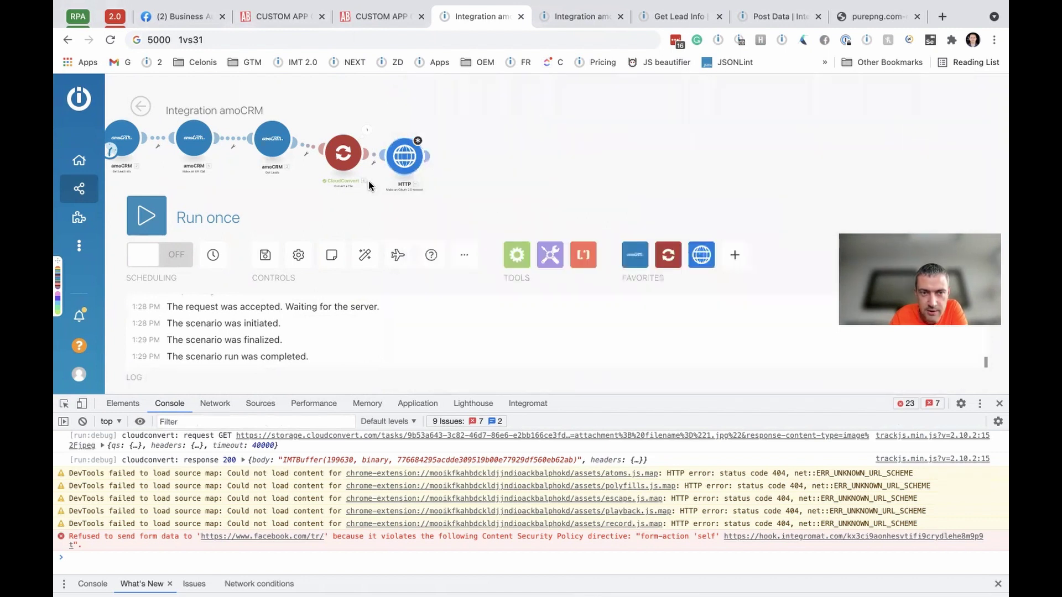
Step: Clone the HTTP OAuth 2.0 module and attach the copy after the original in the scenario
right_click(409, 164)
click(450, 256)
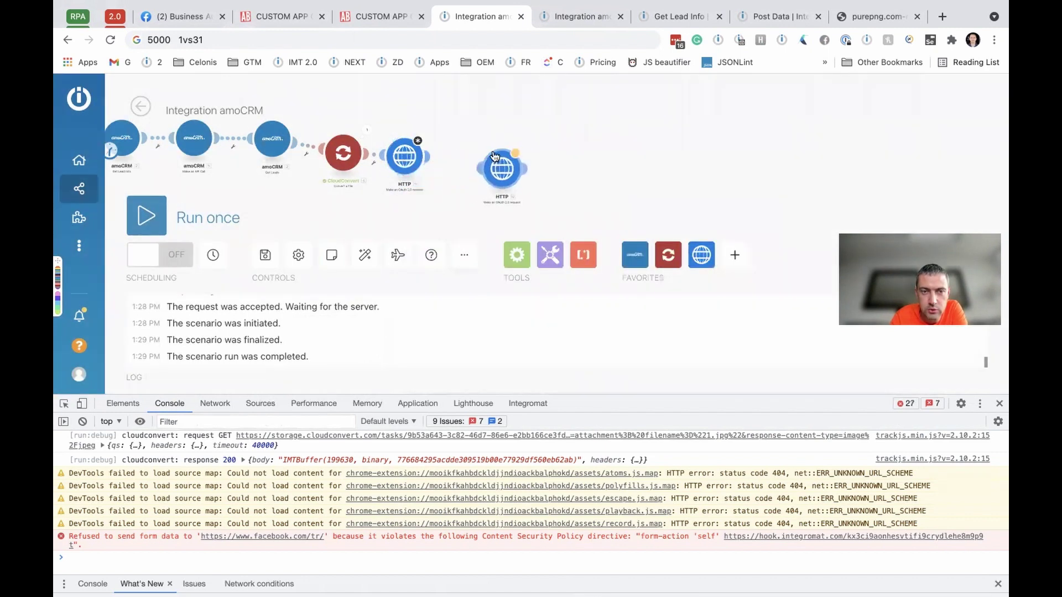
click(475, 162)
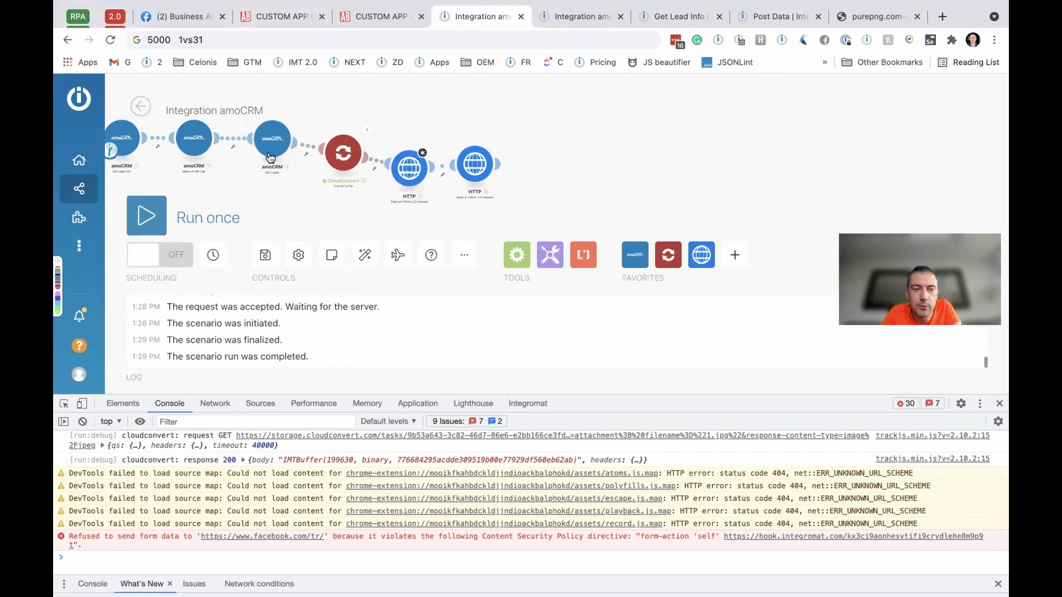
drag(478, 174, 474, 177)
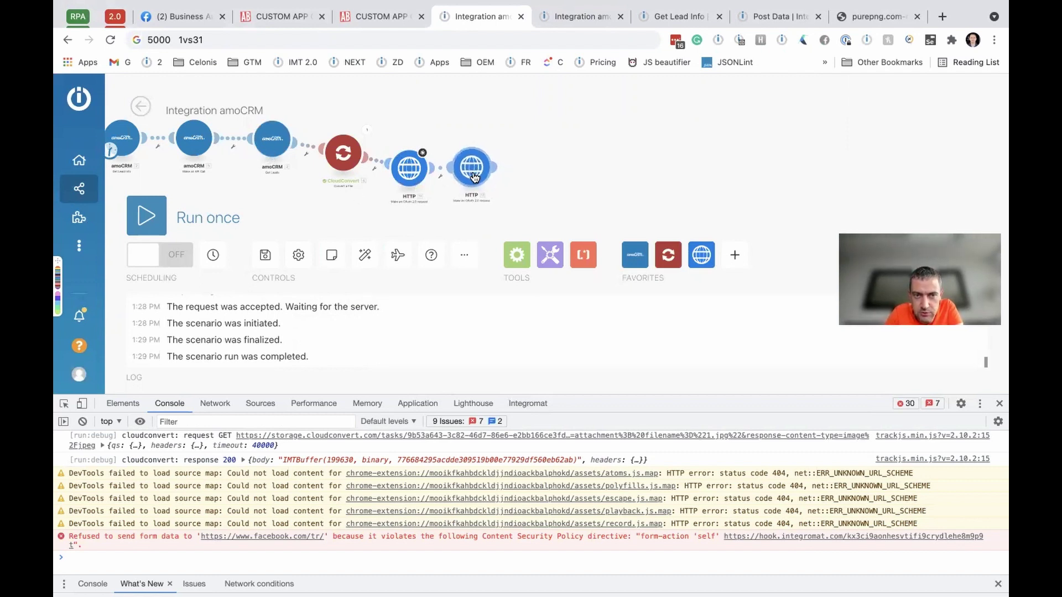
drag(374, 213, 515, 214)
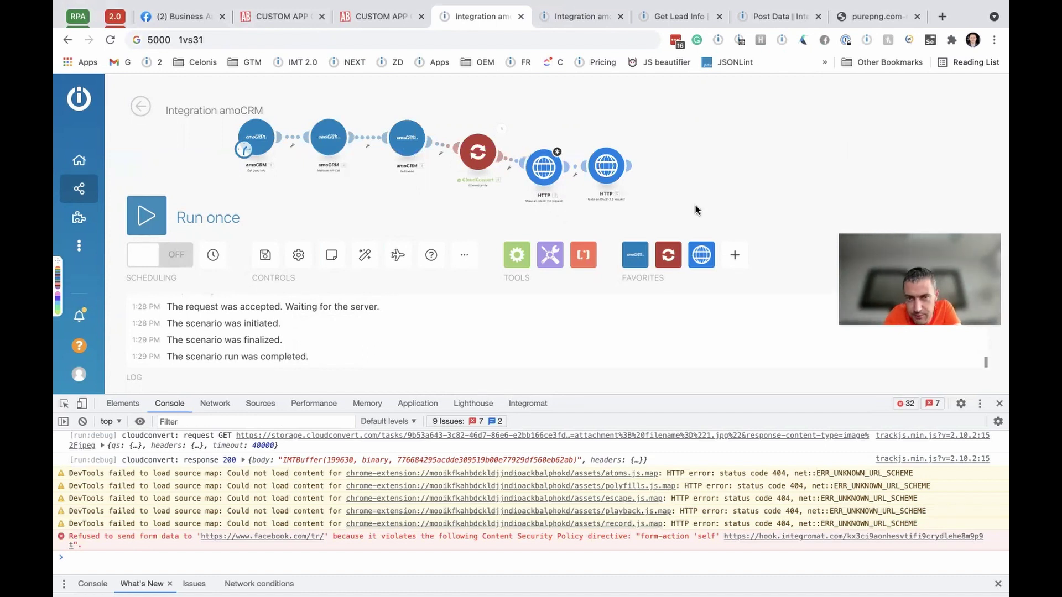
drag(198, 202, 290, 207)
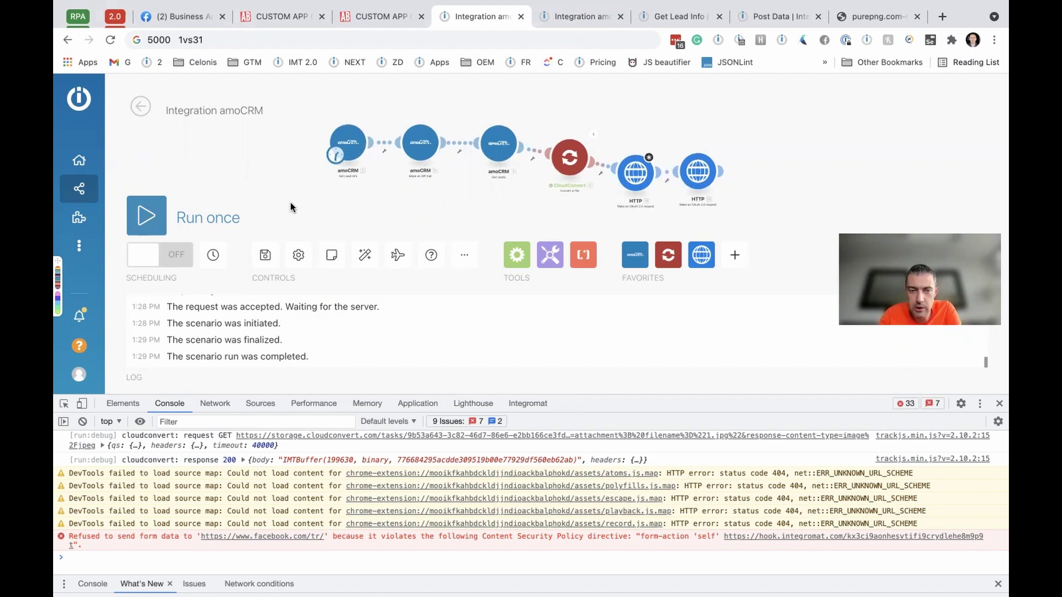
scroll(397, 187, down, 5)
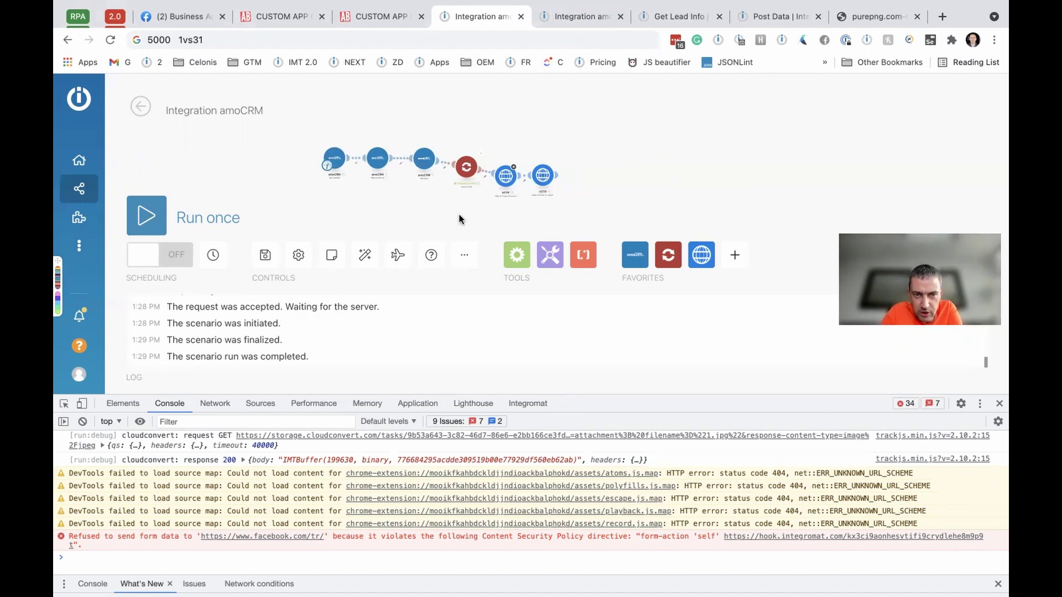
scroll(459, 219, up, 3)
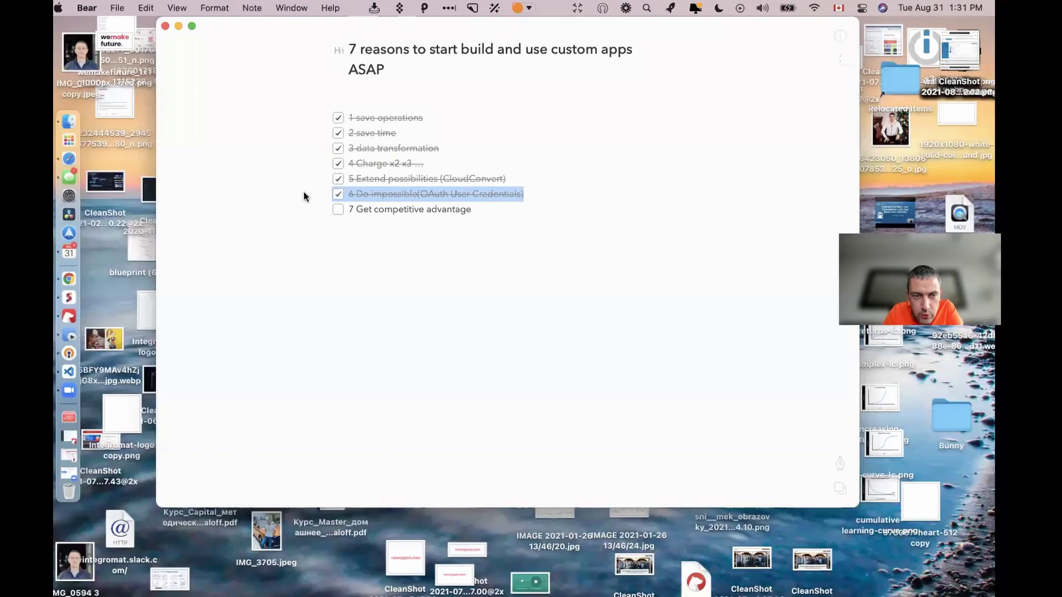
Step: Check off reason 7, "Get competitive advantage", in the Bear note and return to the Integration amoCRM scenario in Chrome
click(339, 211)
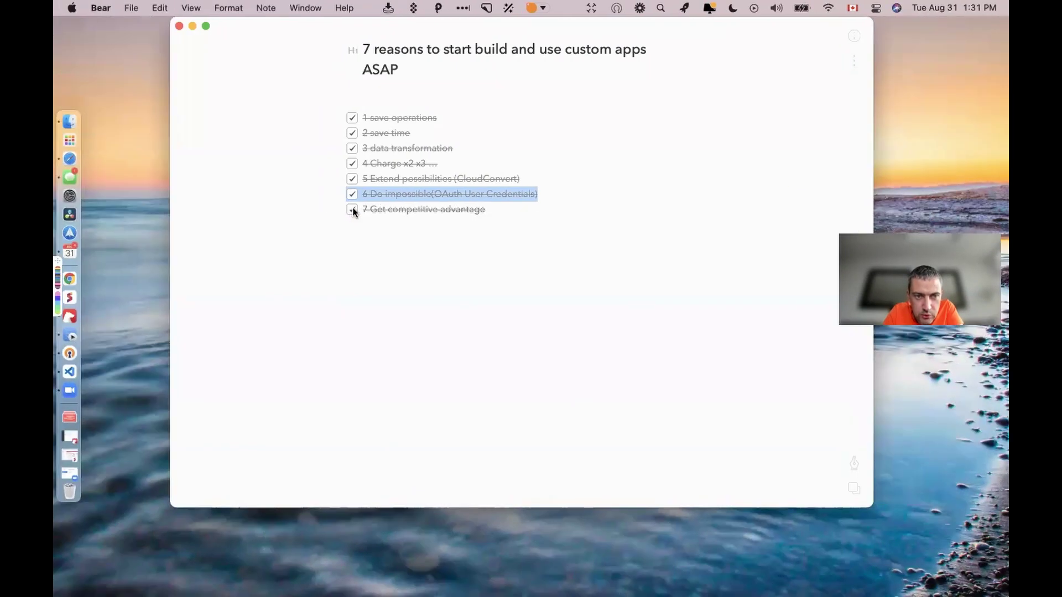
click(408, 252)
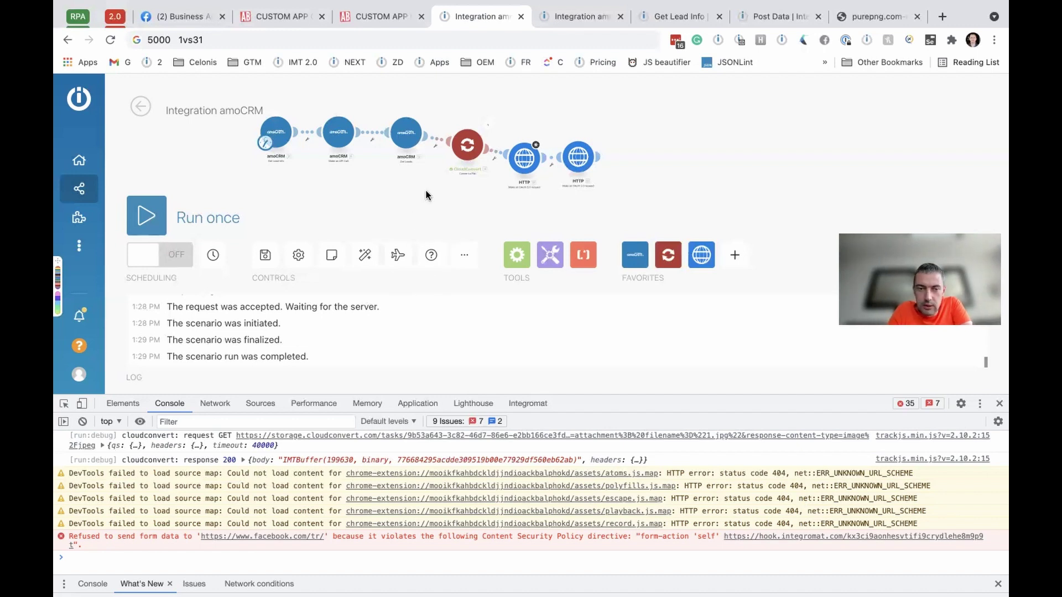
key(ctrl+Left)
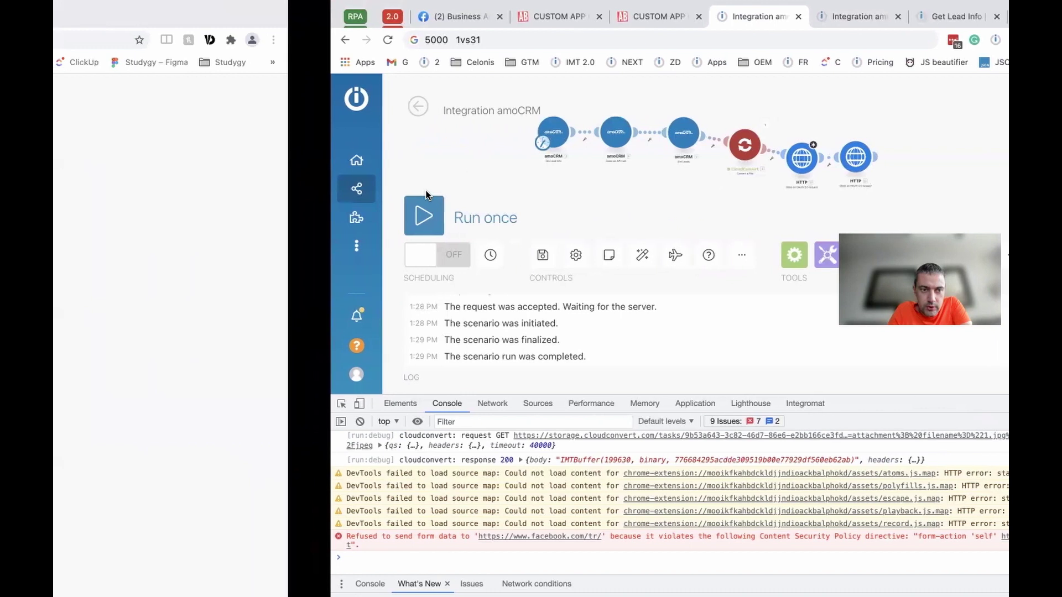
key(ctrl+Left)
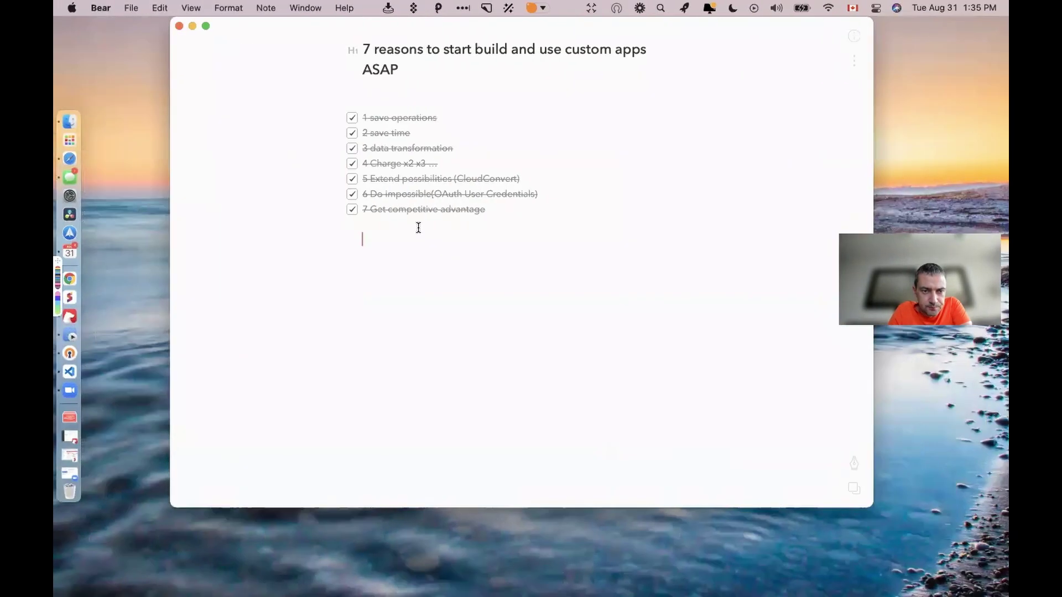
key(ctrl+Right)
key(ctrl+Right)
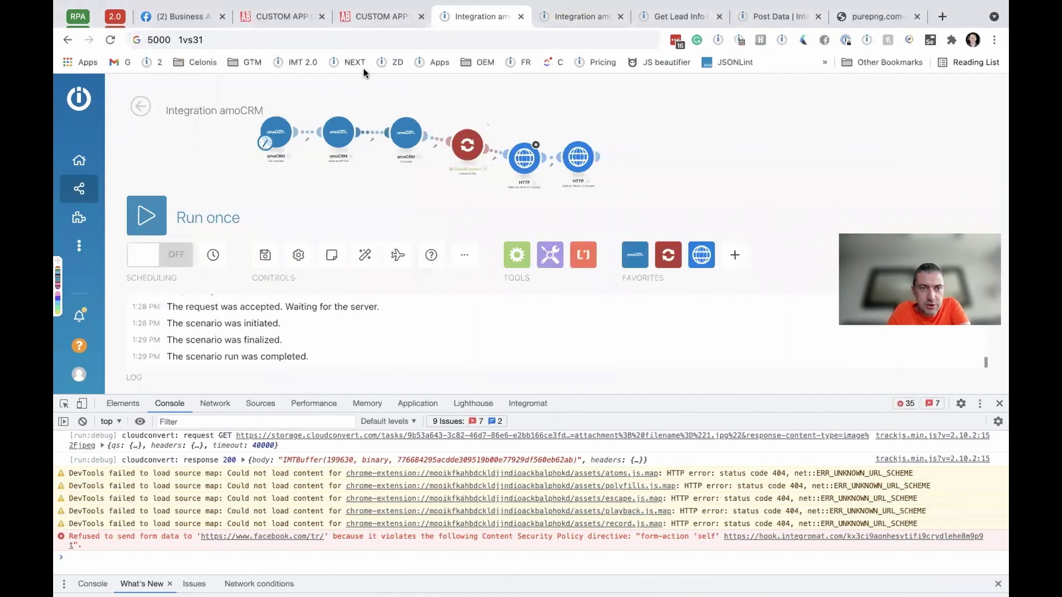
Step: Review the Custom App Challenge content page from the daily sections down to the QnA sections and API survey link
click(366, 17)
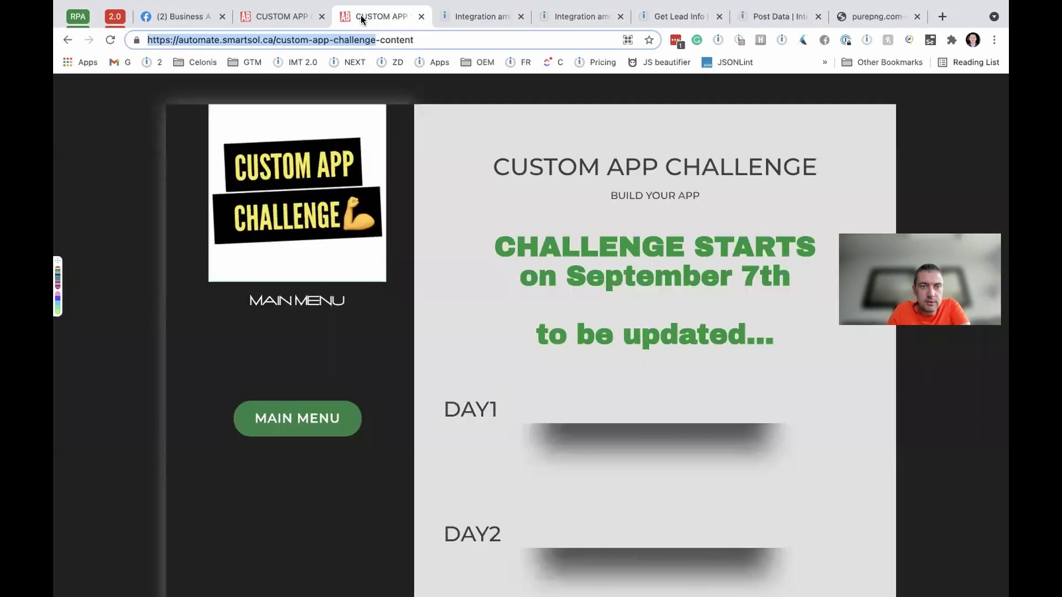
click(481, 15)
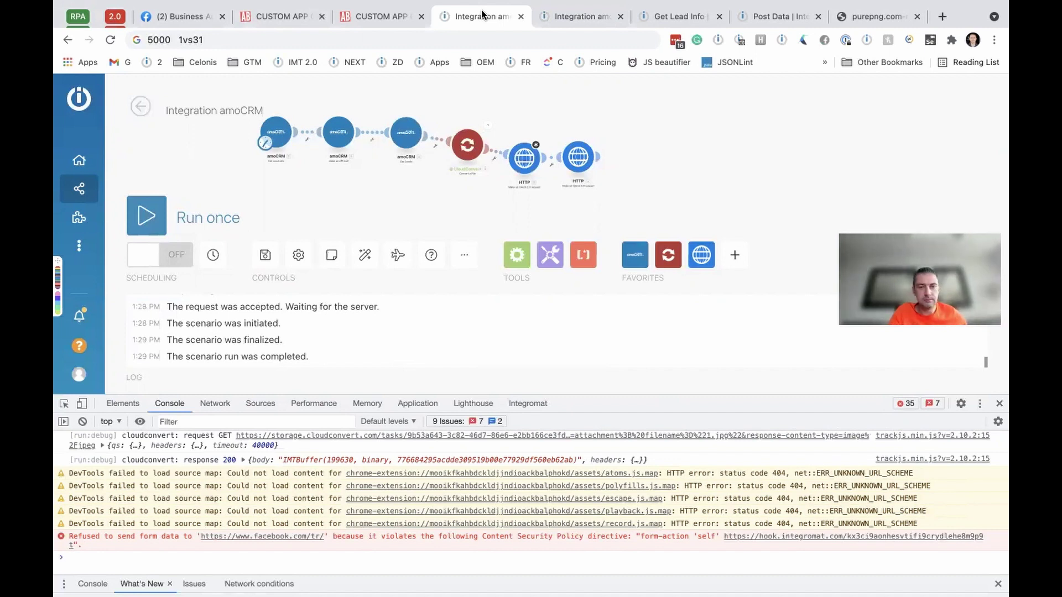
mouse_move(385, 6)
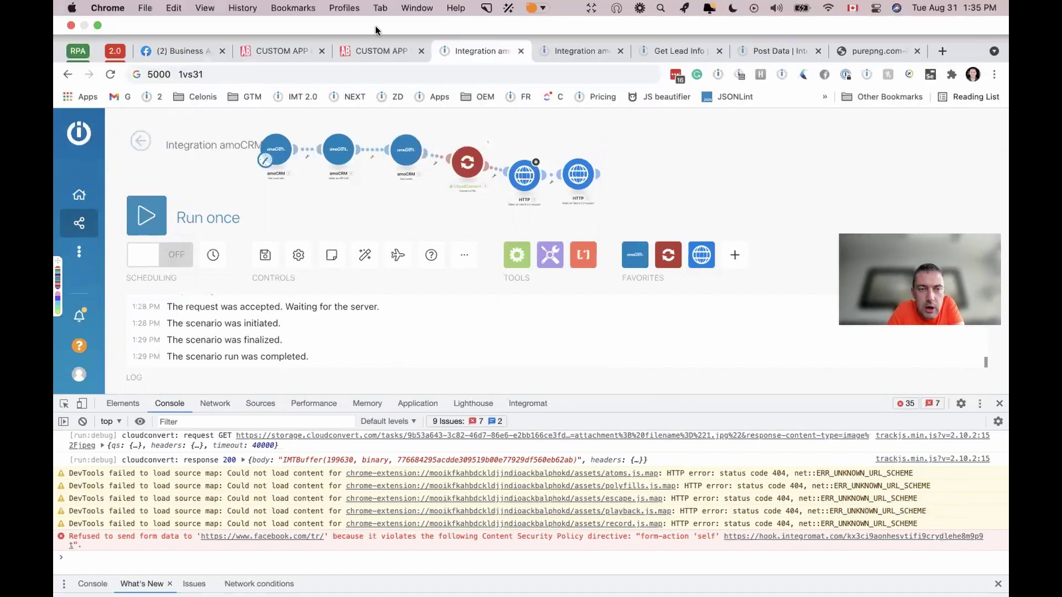
click(371, 48)
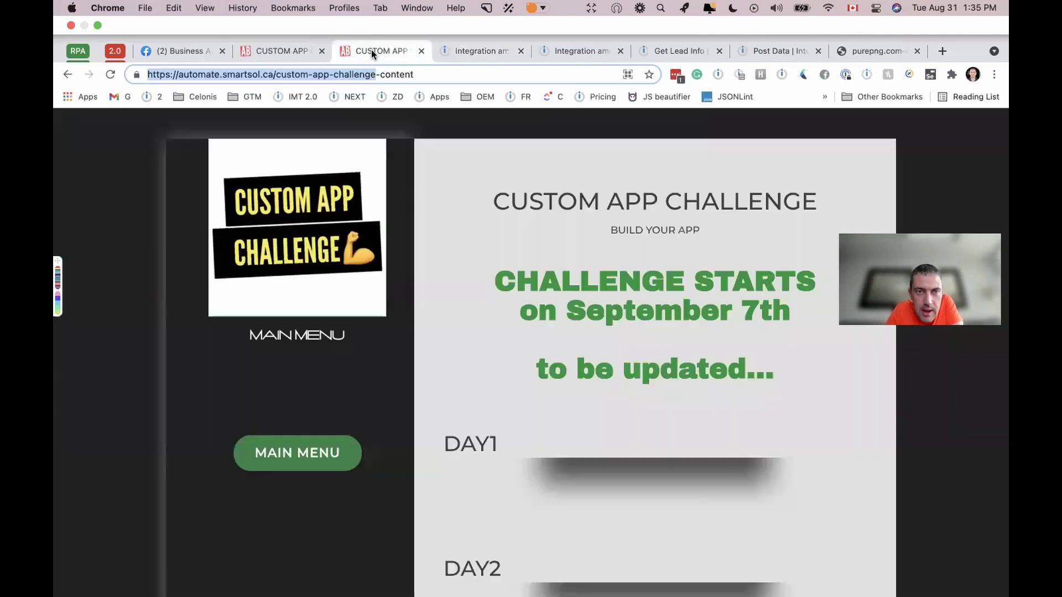
scroll(611, 326, down, 4)
scroll(612, 327, down, 20)
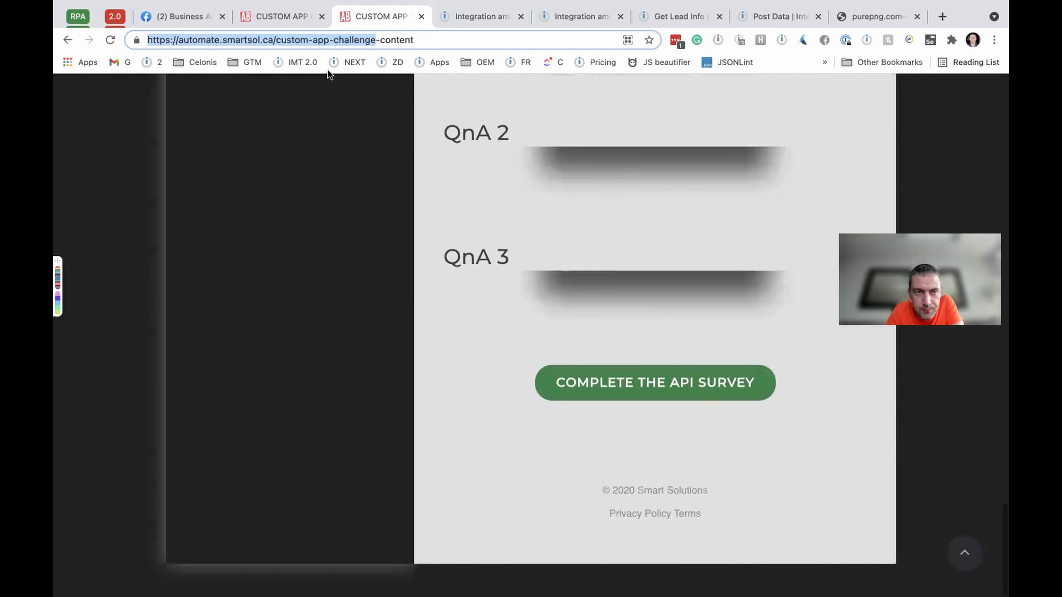
Step: Open the Integromat Custom App Challenge landing page and highlight the number of spots left in the header
click(291, 19)
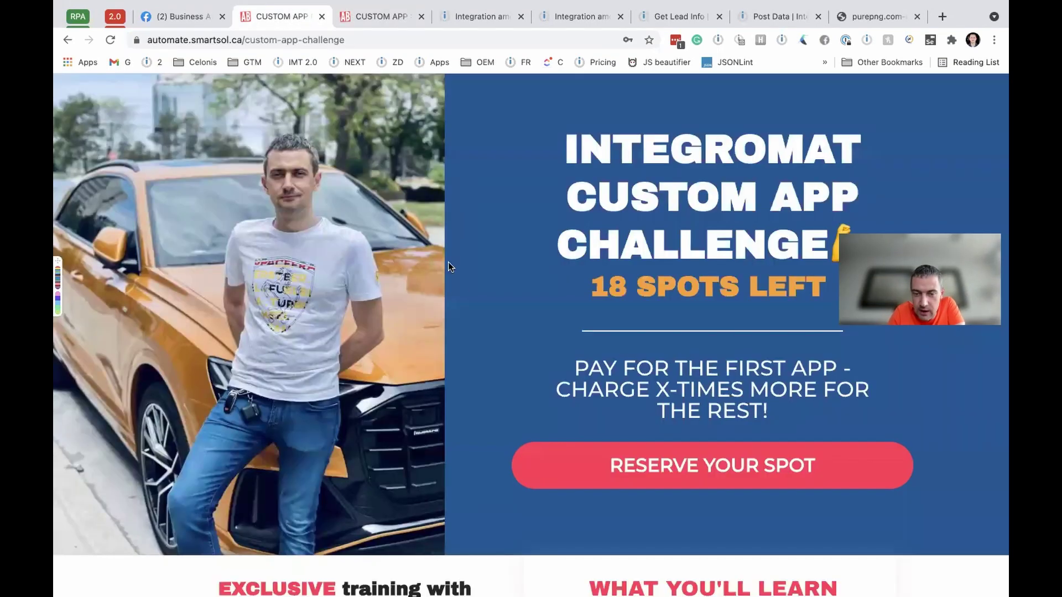
drag(602, 286, 620, 286)
click(622, 286)
triple_click(622, 286)
click(620, 285)
double_click(604, 285)
scroll(603, 285, down, 8)
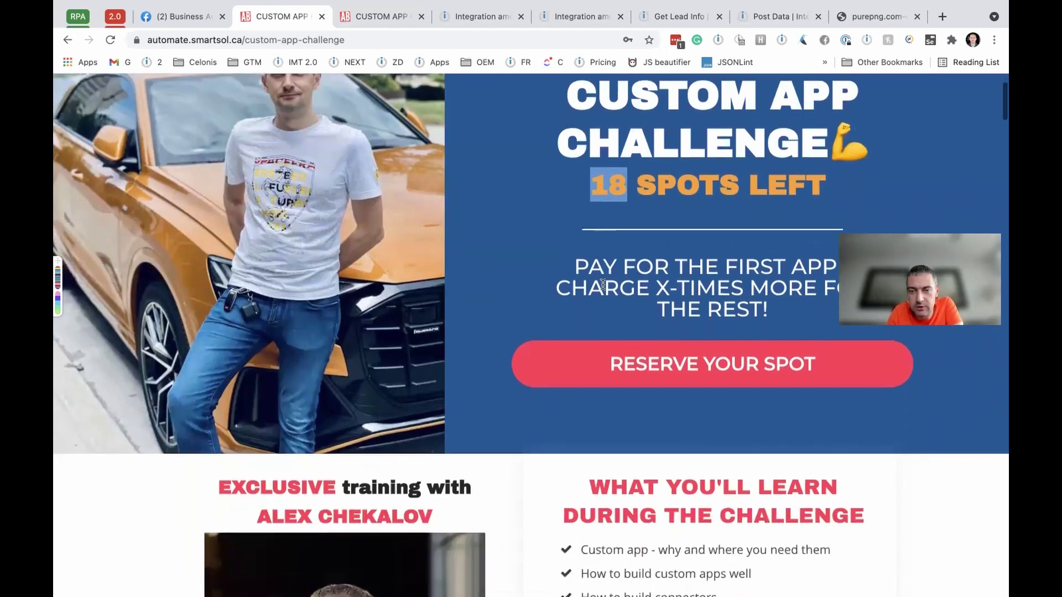
Step: Examine the challenge's learning topics, highlight the 2nd and 3rd tier prices, and review the API Bootcamp offer and order summary
scroll(603, 285, down, 15)
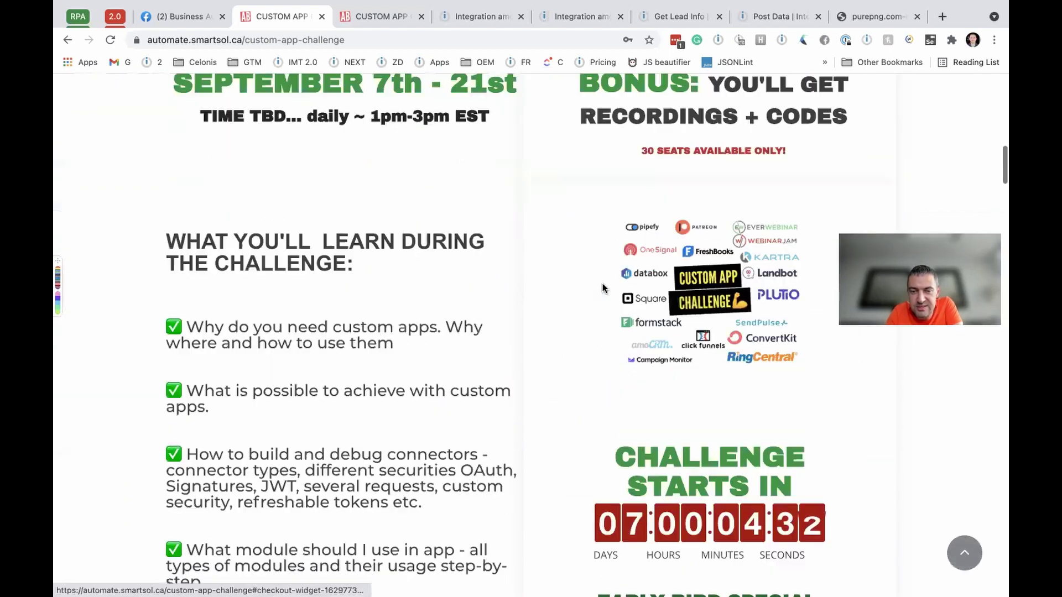
scroll(602, 283, down, 1)
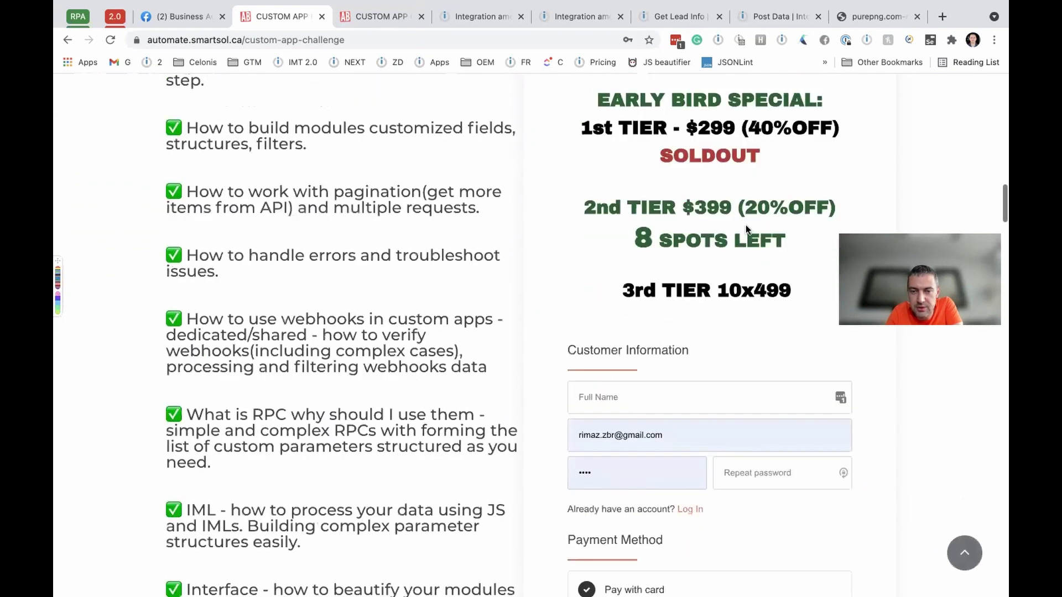
double_click(692, 214)
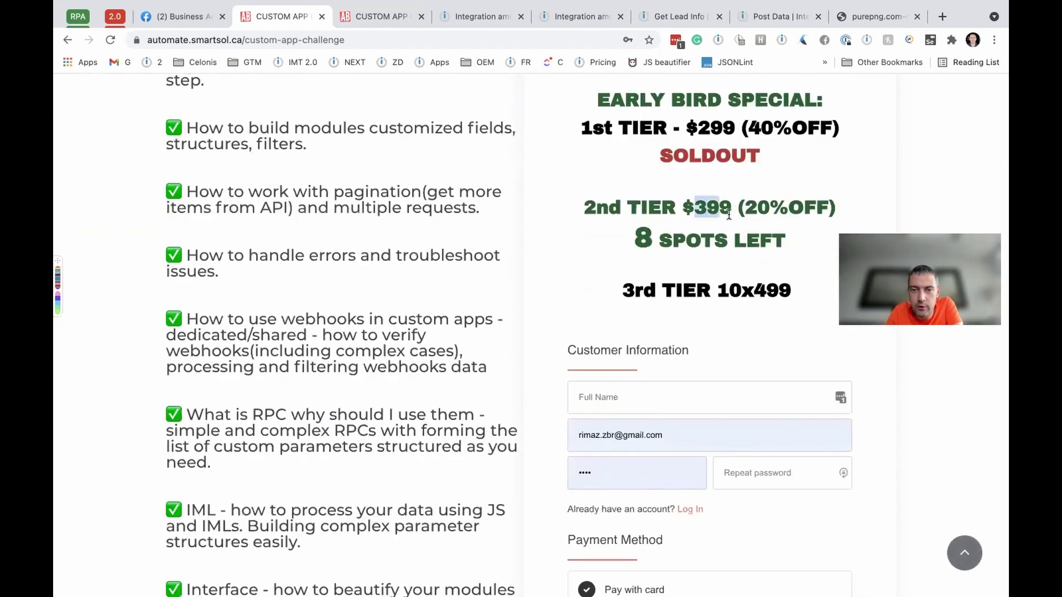
click(706, 203)
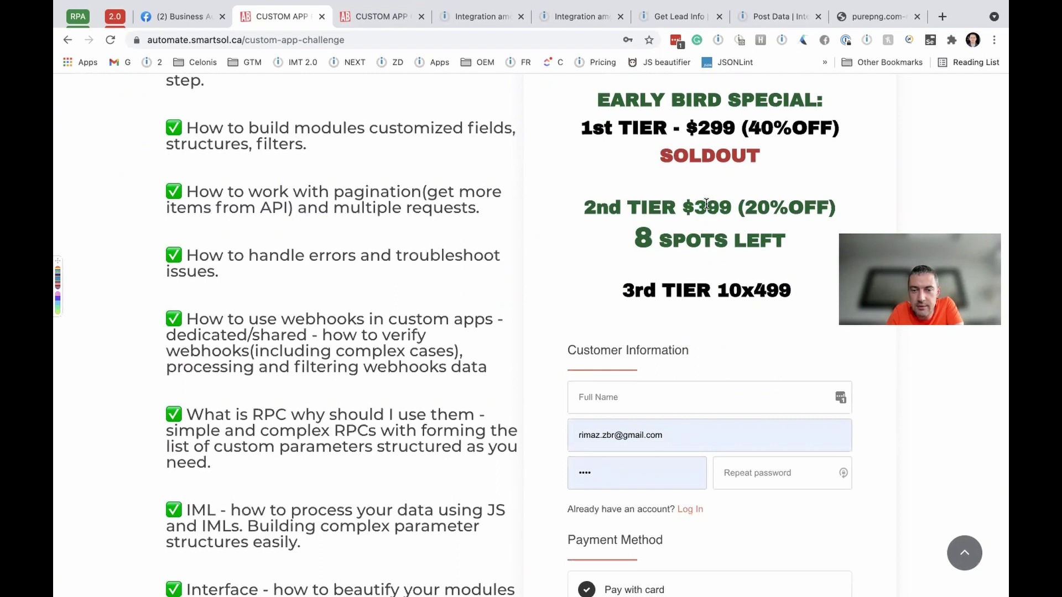
triple_click(767, 283)
double_click(766, 283)
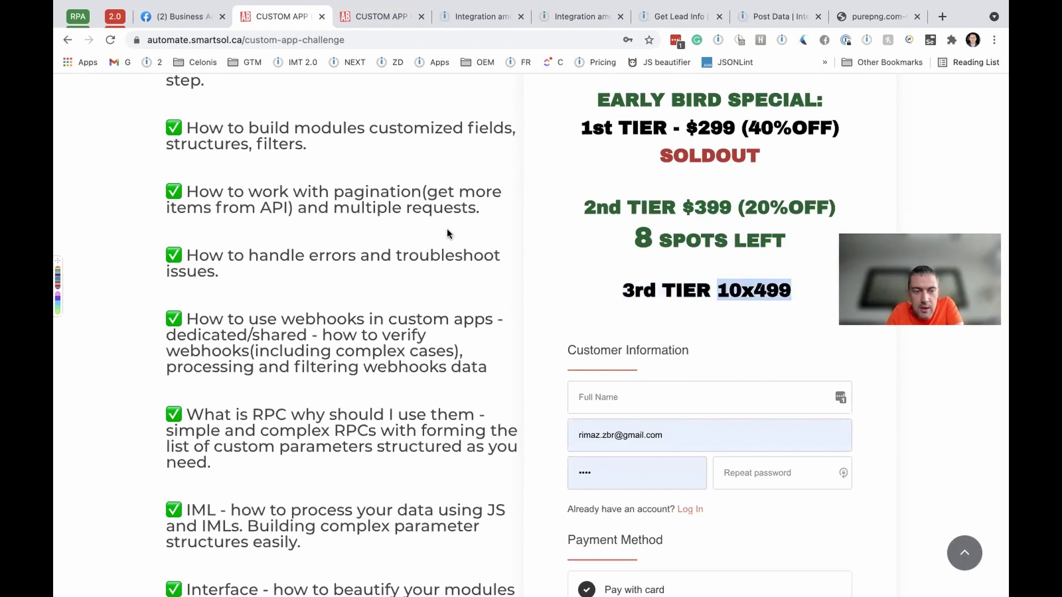
scroll(431, 319, down, 10)
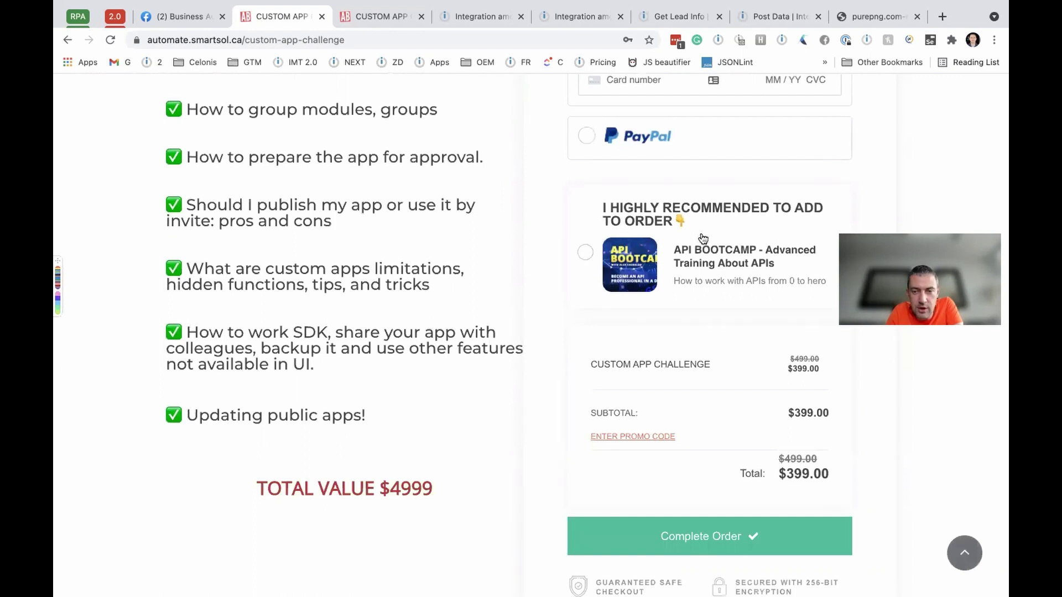
scroll(516, 442, down, 1)
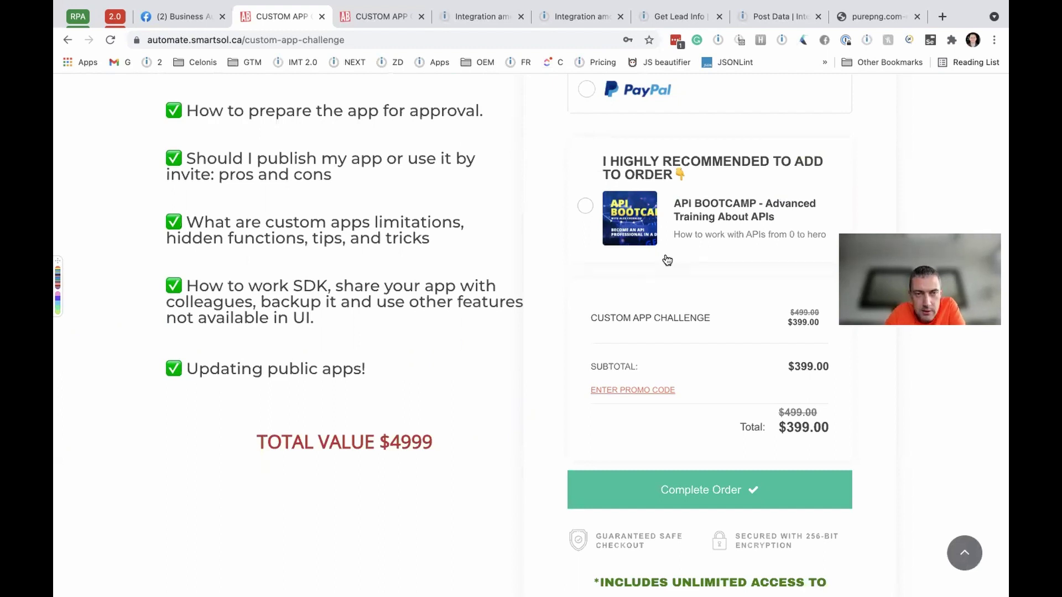
Step: Return to the challenge content page and look through its day-by-day sections
click(365, 17)
scroll(543, 333, up, 15)
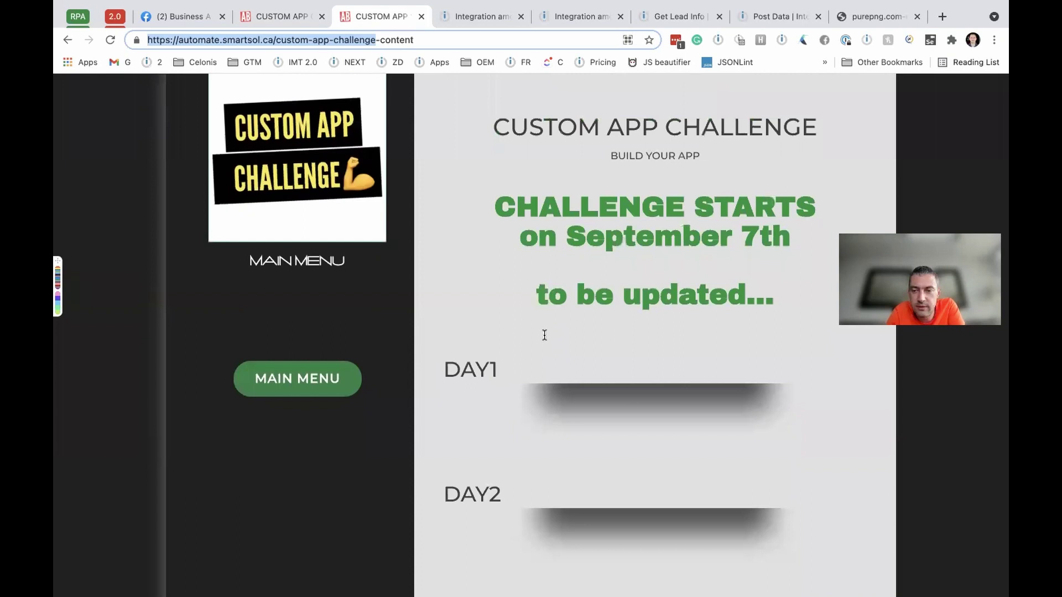
scroll(544, 338, down, 20)
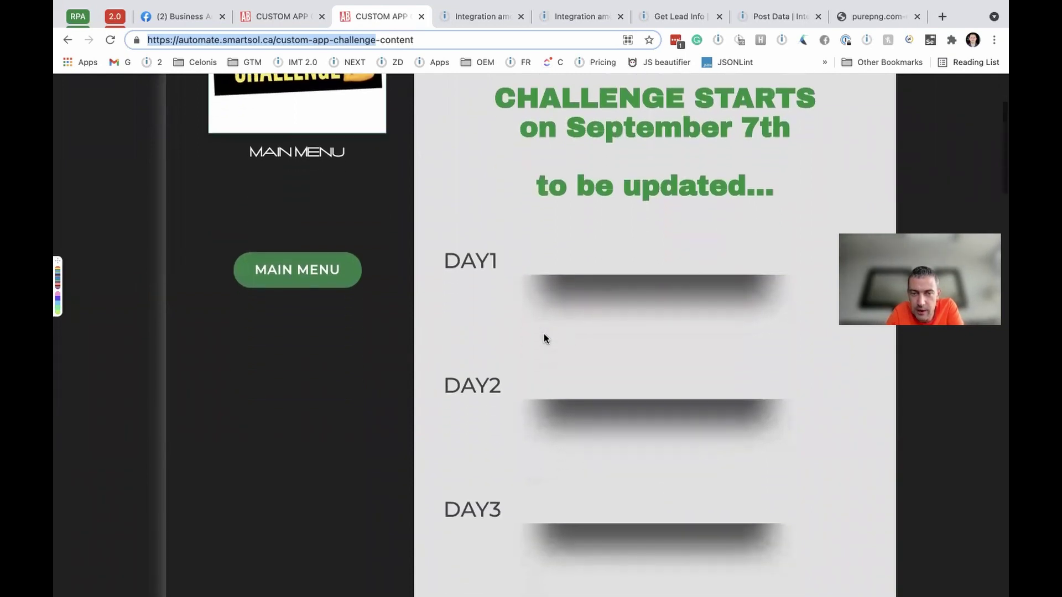
scroll(543, 334, down, 4)
scroll(544, 333, up, 20)
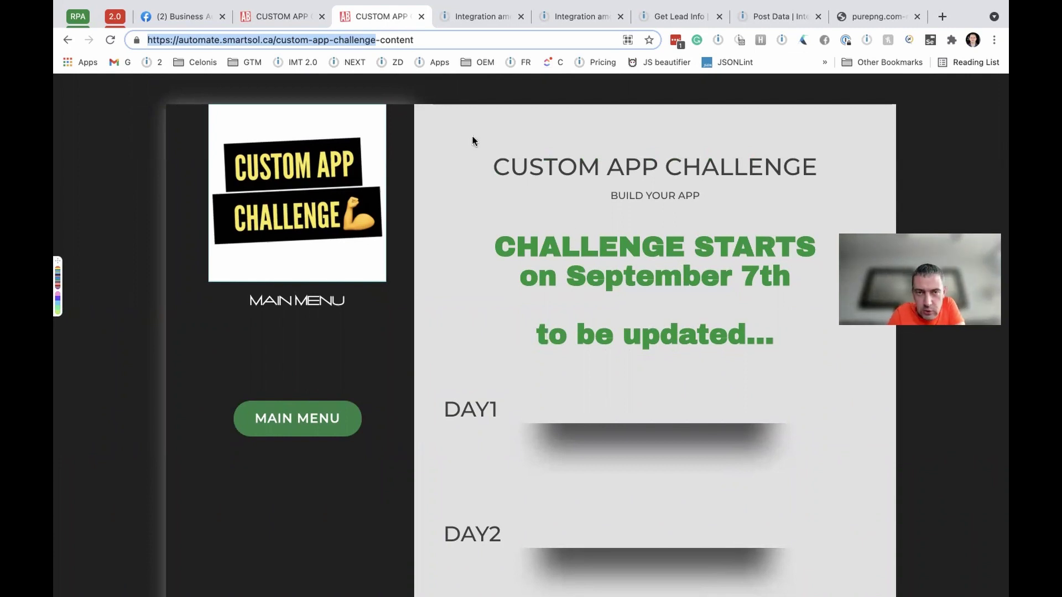
Step: Switch back to the Integration amoCRM scenario and examine its chain of amoCRM, CloudConvert and HTTP modules up close
click(475, 15)
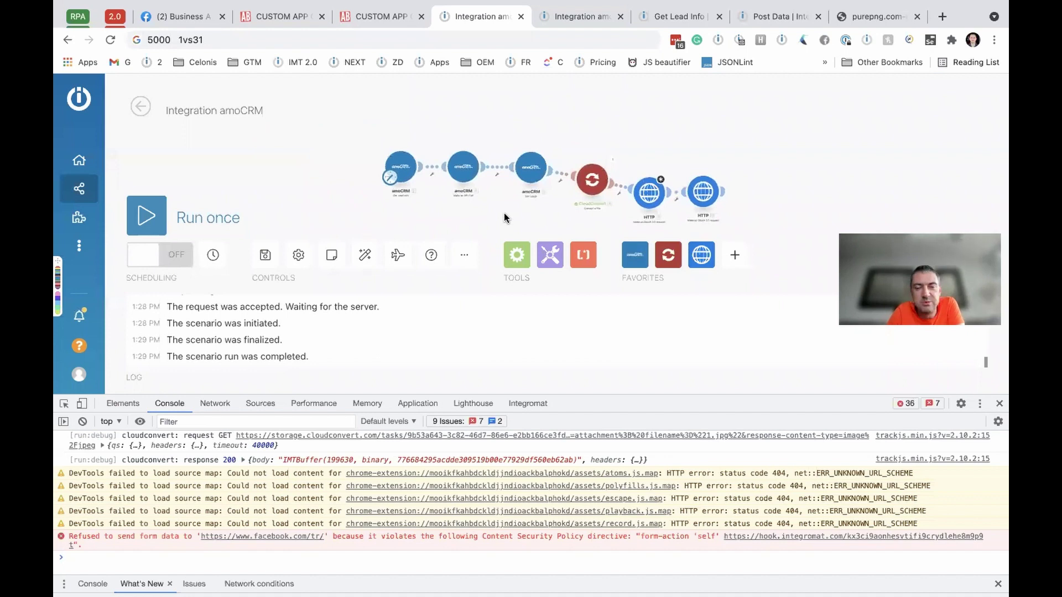
scroll(488, 195, up, 3)
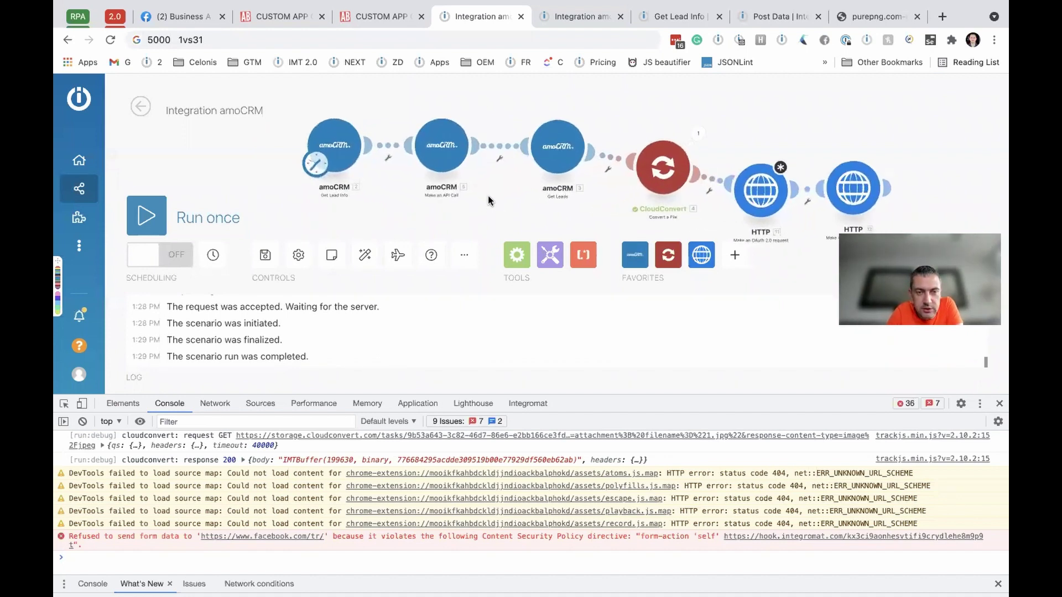
scroll(488, 194, down, 4)
scroll(488, 195, up, 2)
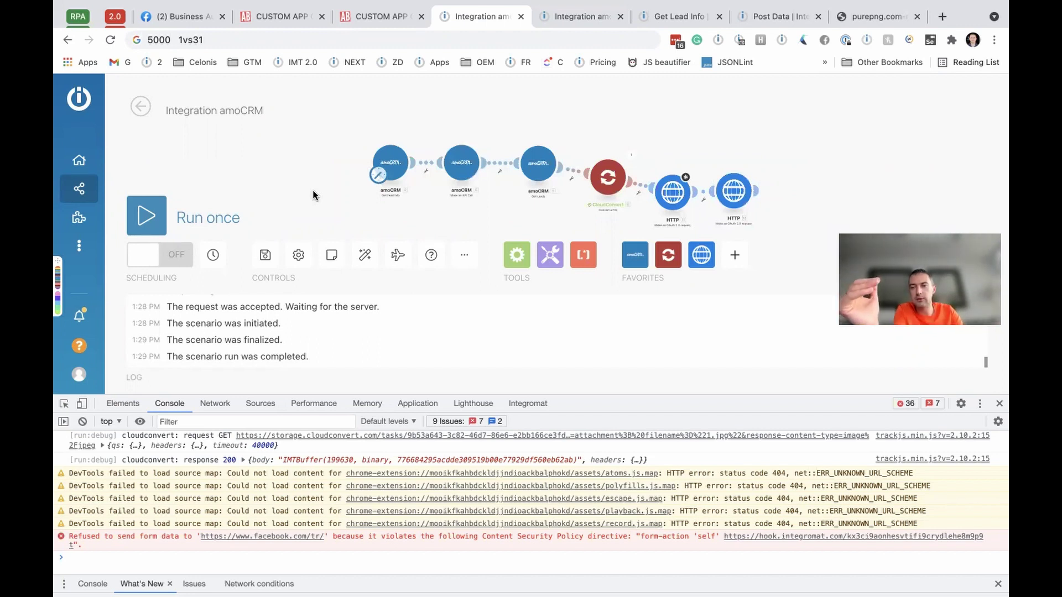
scroll(560, 174, up, 5)
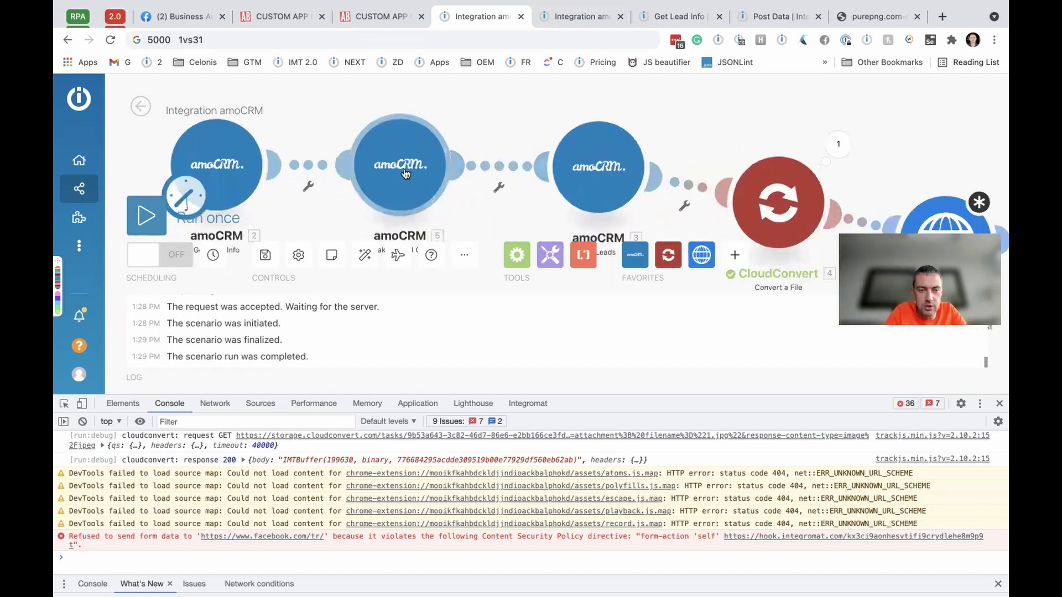
scroll(487, 152, right, 3)
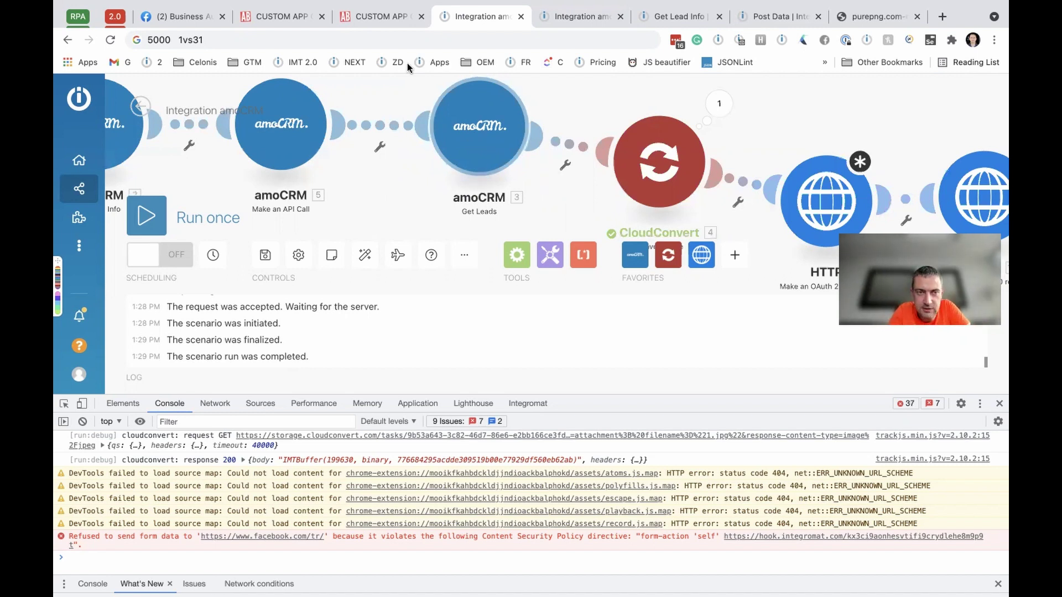
Step: Compare the challenge content page with the Integration amoCRM scenario, ending on the challenge content page
click(378, 16)
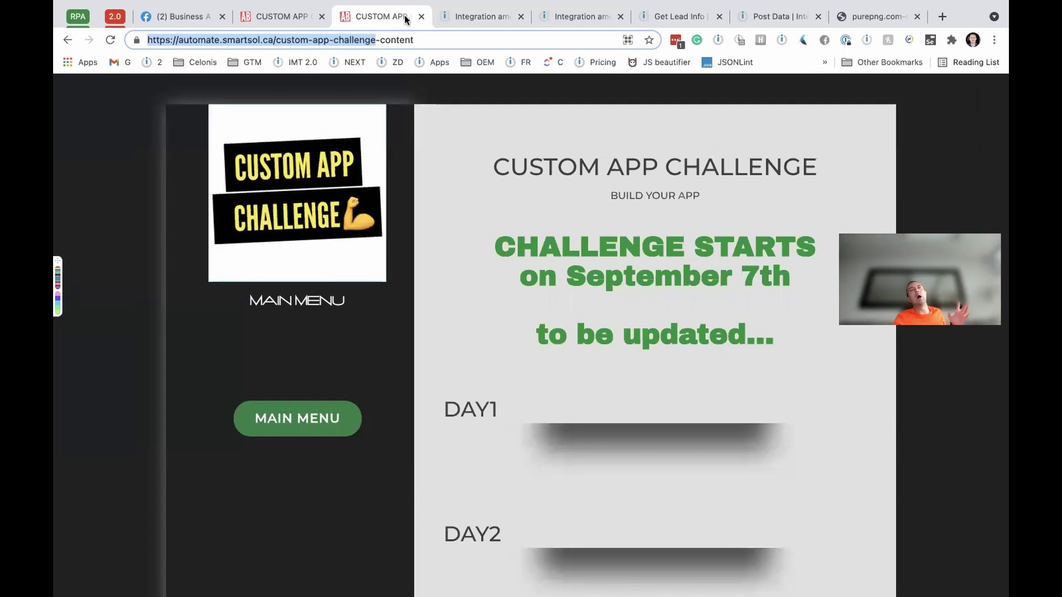
click(457, 18)
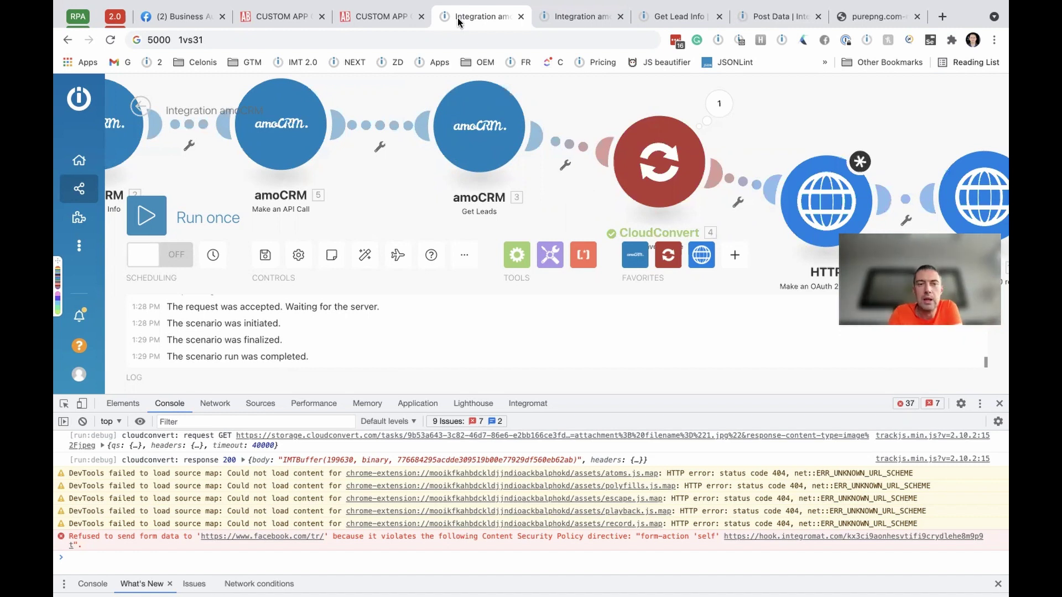
click(385, 18)
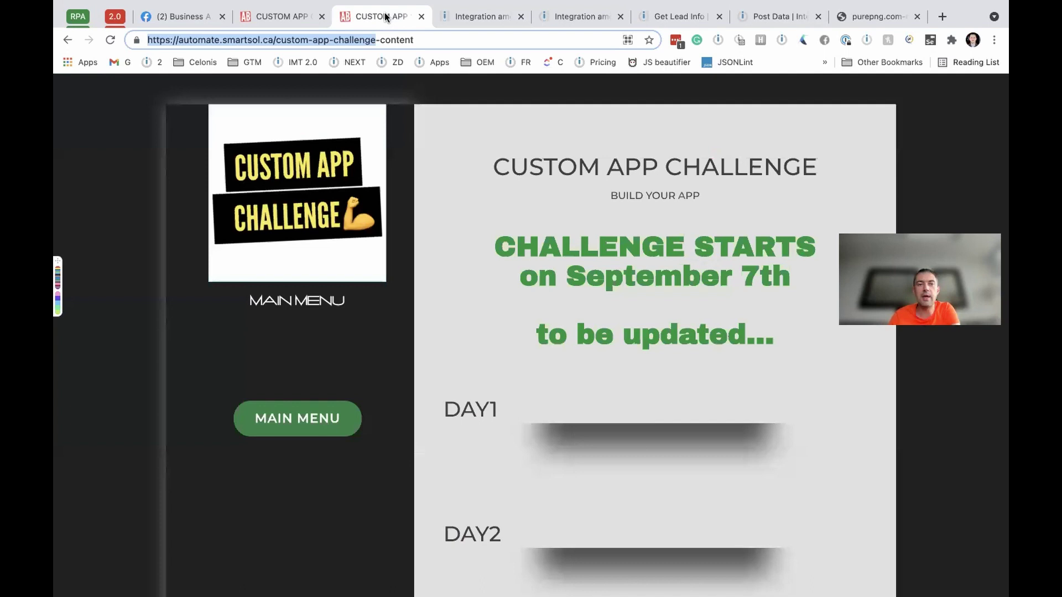
Step: View the Integration amoCRM scenario, return to the challenge content page and highlight its September 7th start announcement
click(468, 18)
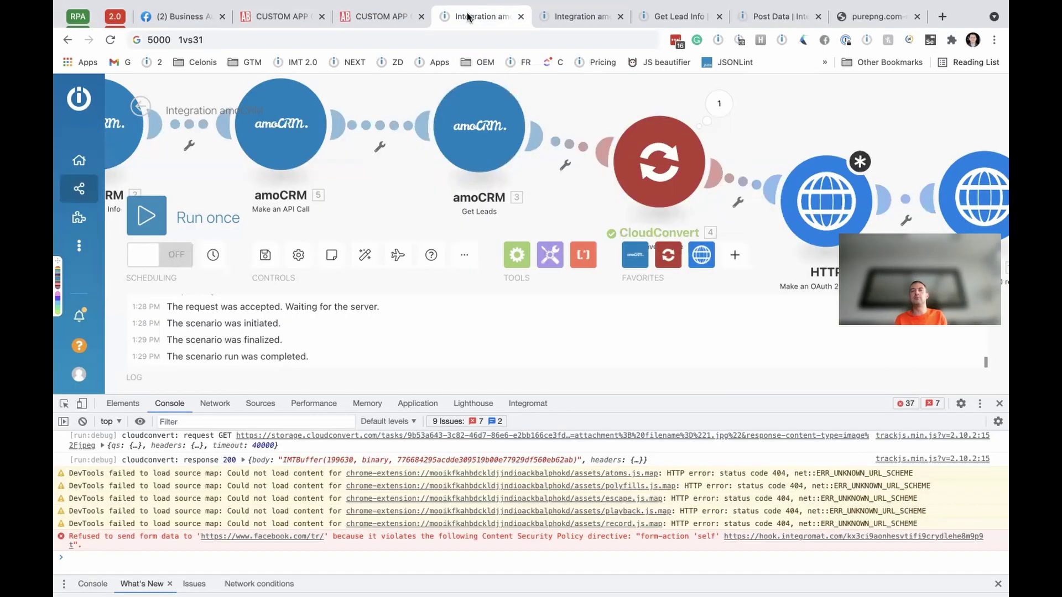
click(383, 20)
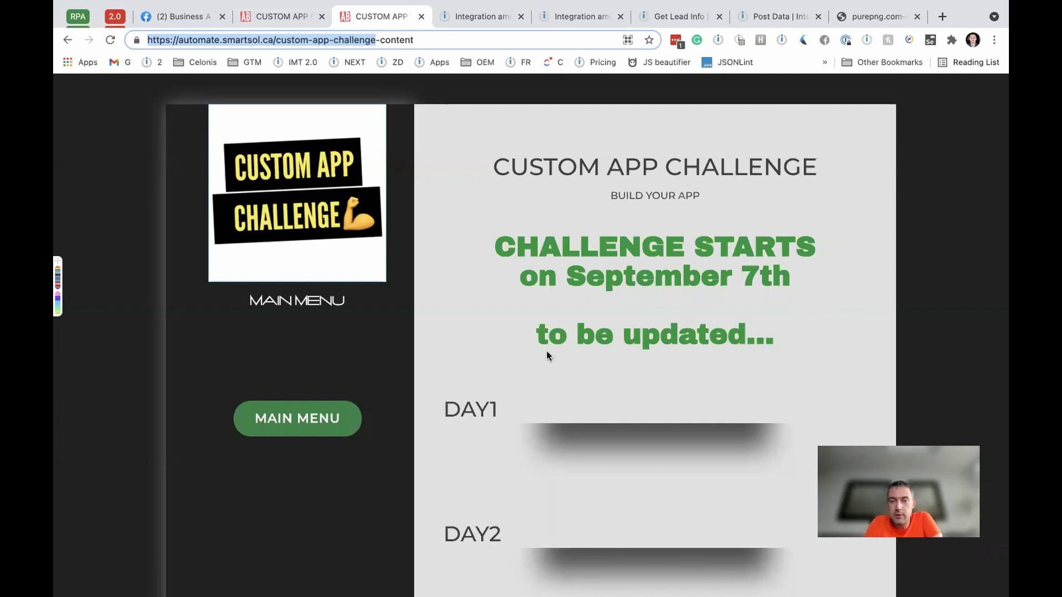
drag(490, 240, 787, 344)
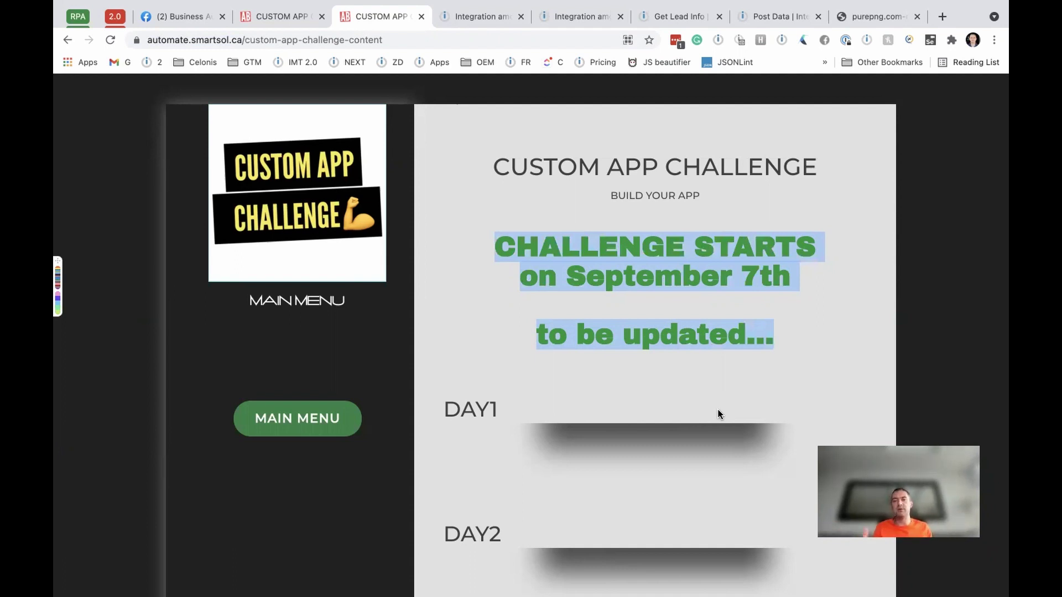
Step: Look through the challenge schedule from DAY1 to the QnA section, return to its beginning and clear the text highlight
scroll(718, 410, down, 3)
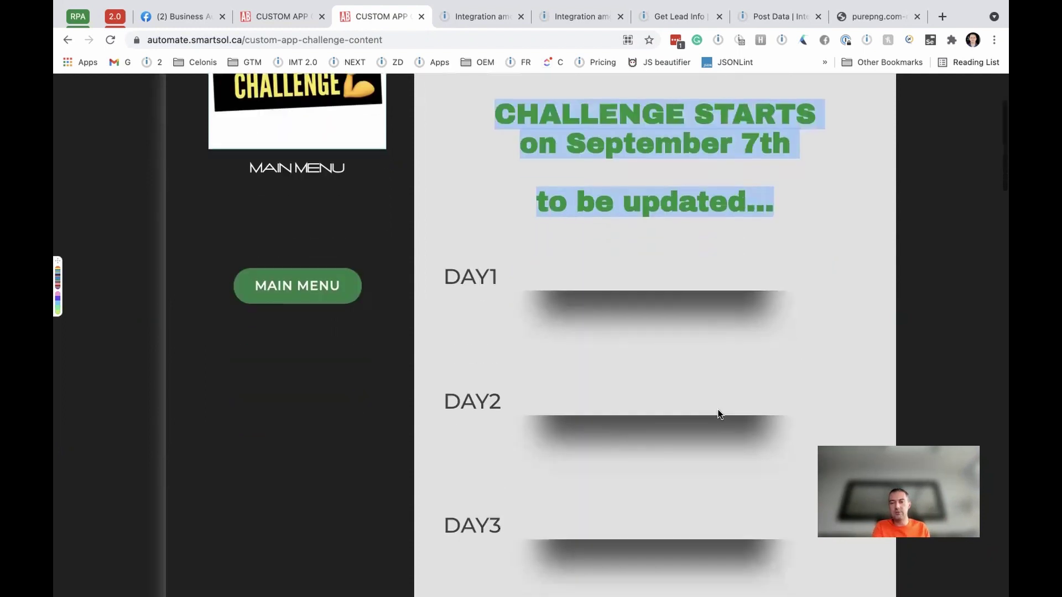
scroll(719, 414, down, 2)
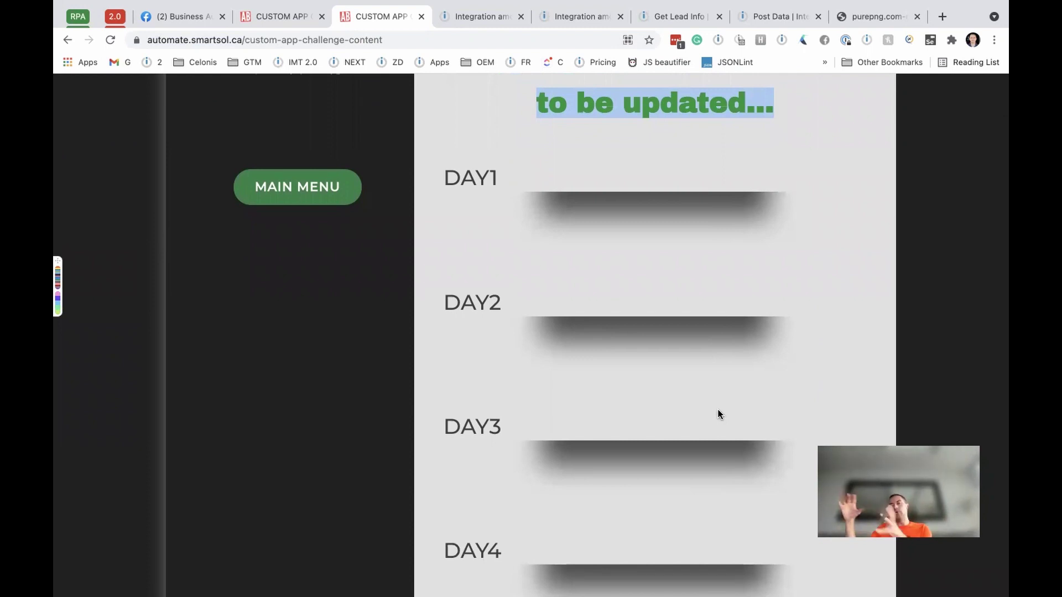
scroll(718, 411, down, 4)
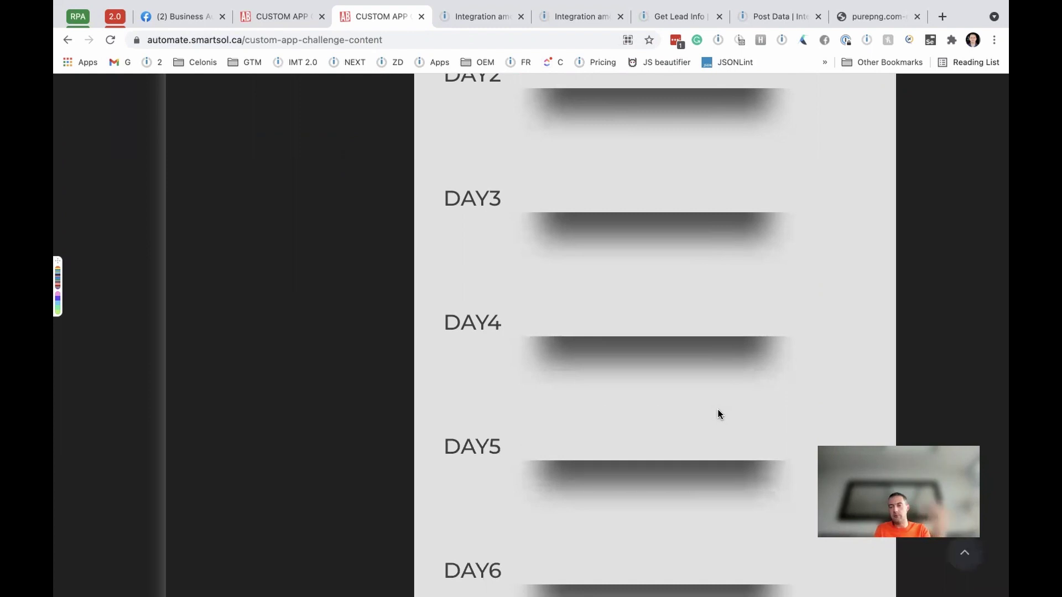
scroll(718, 414, down, 6)
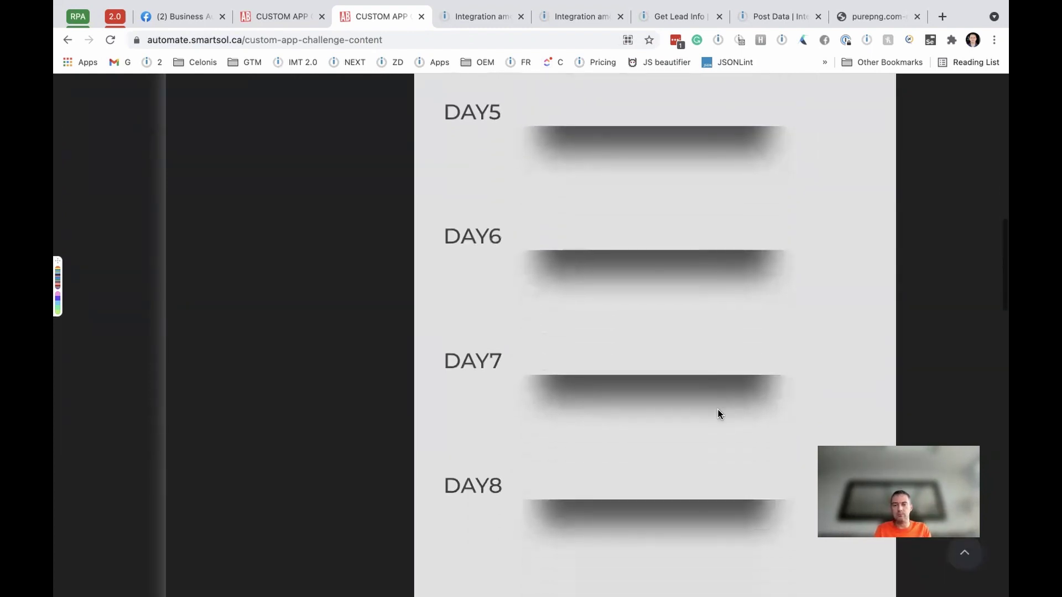
scroll(718, 413, down, 9)
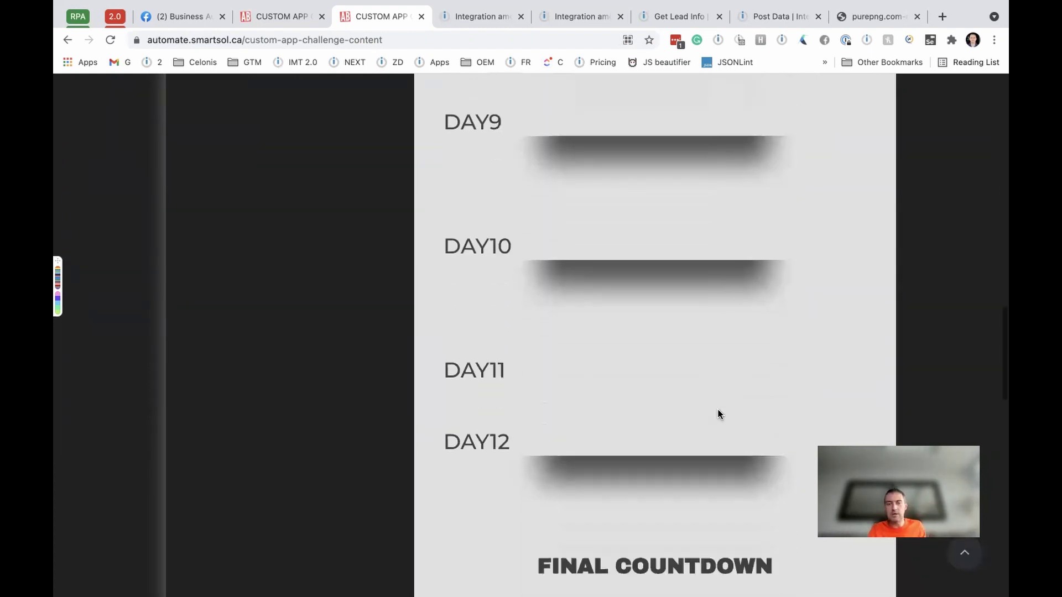
scroll(718, 414, down, 1)
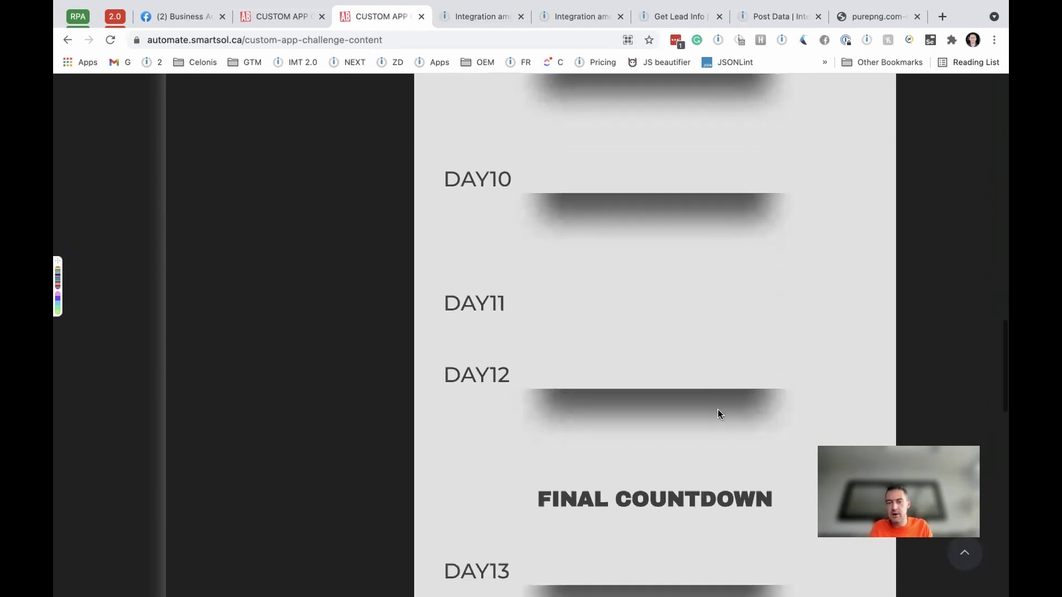
scroll(718, 414, up, 11)
scroll(718, 413, down, 20)
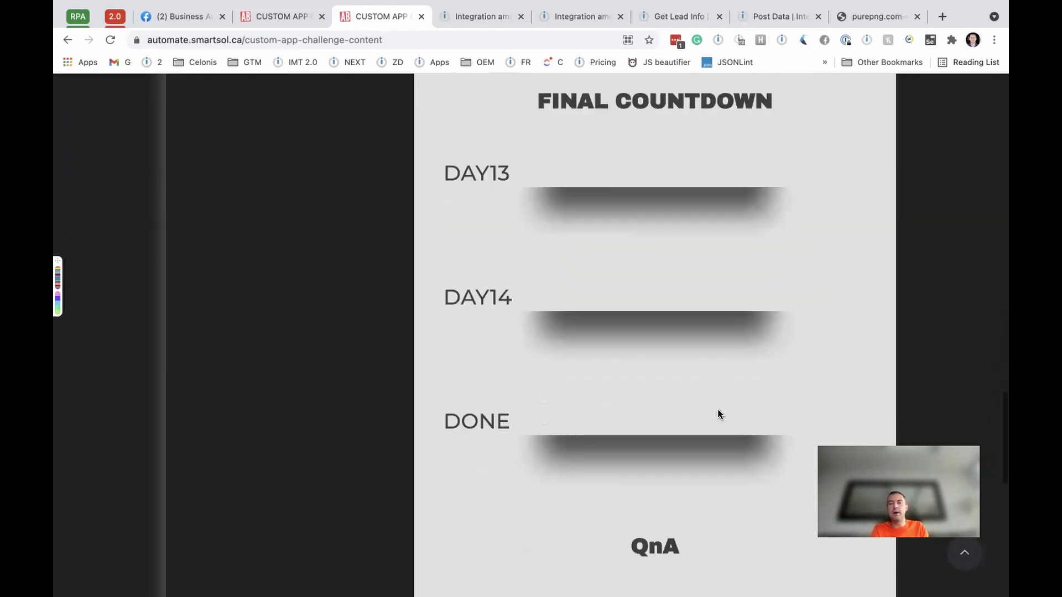
scroll(720, 414, up, 20)
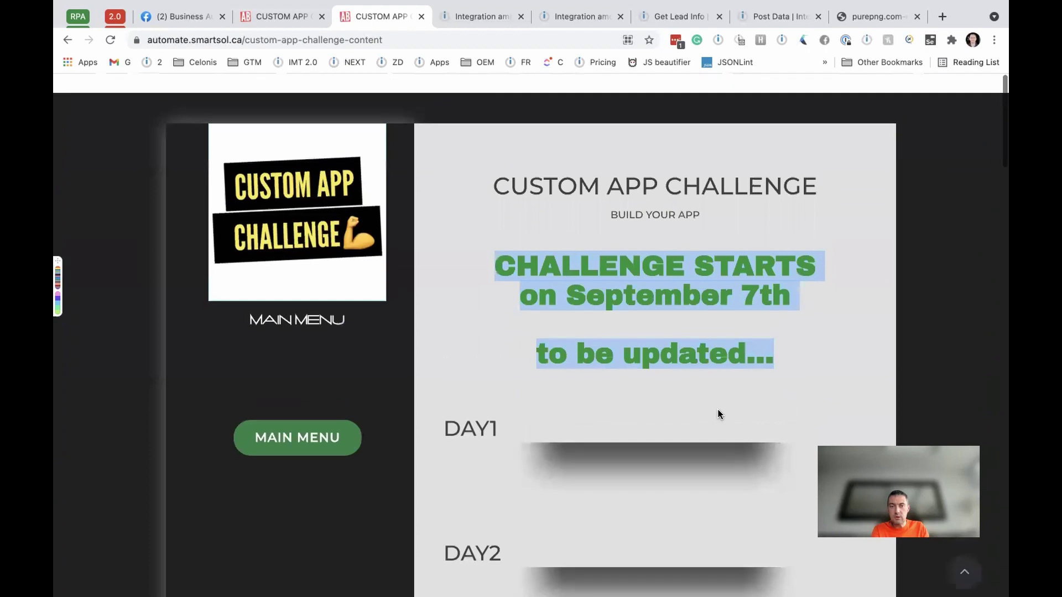
click(713, 341)
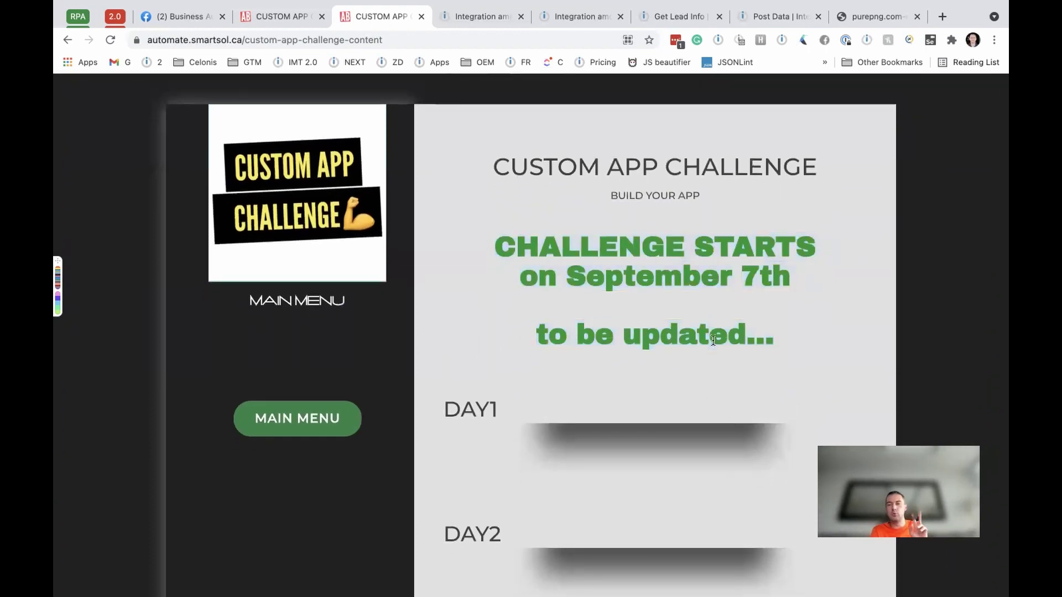